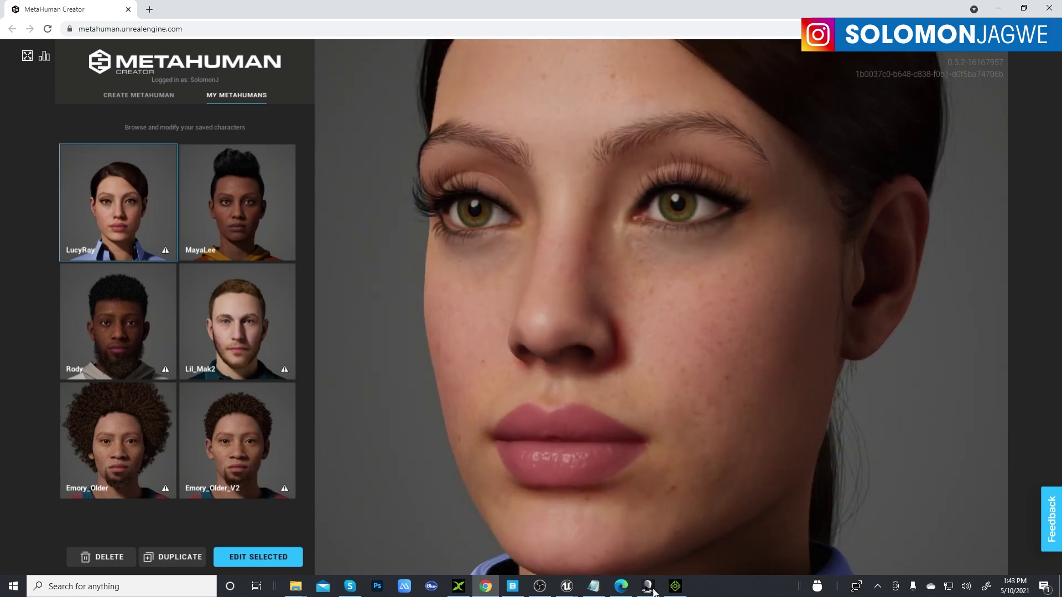
- Switch to Edge and play the MetaHuman iClone Unreal Live Link video, skipping ahead and pausing it at 9:40
left_click(625, 590)
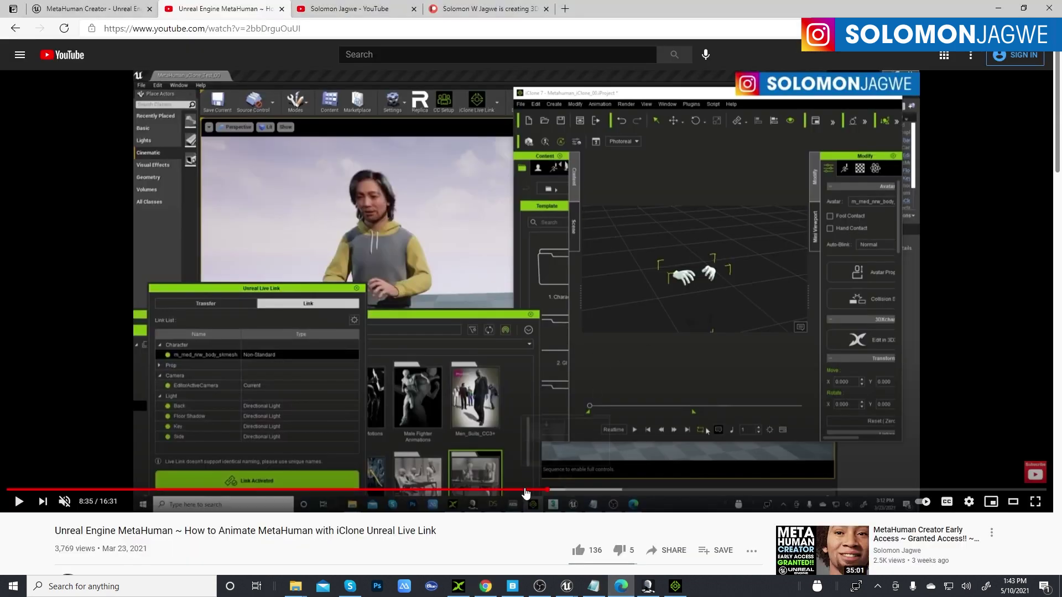
left_click(17, 504)
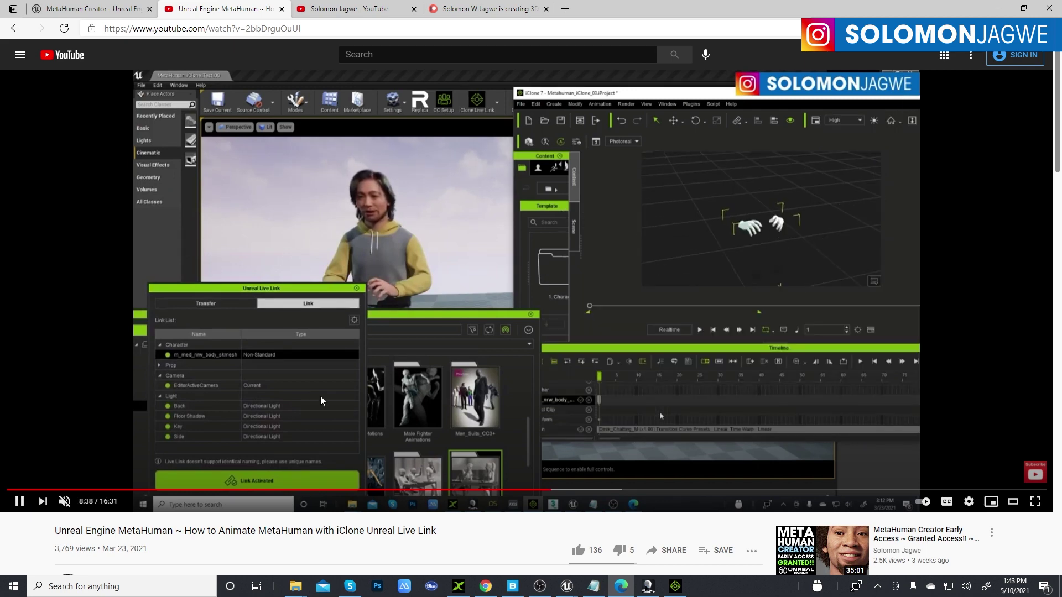
left_click(570, 490)
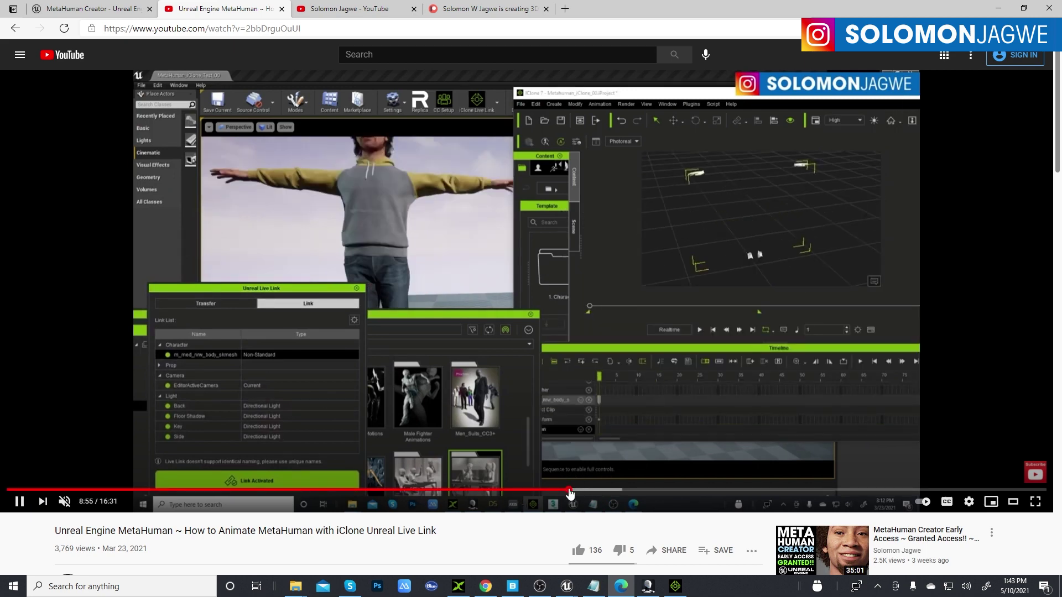
left_click(590, 491)
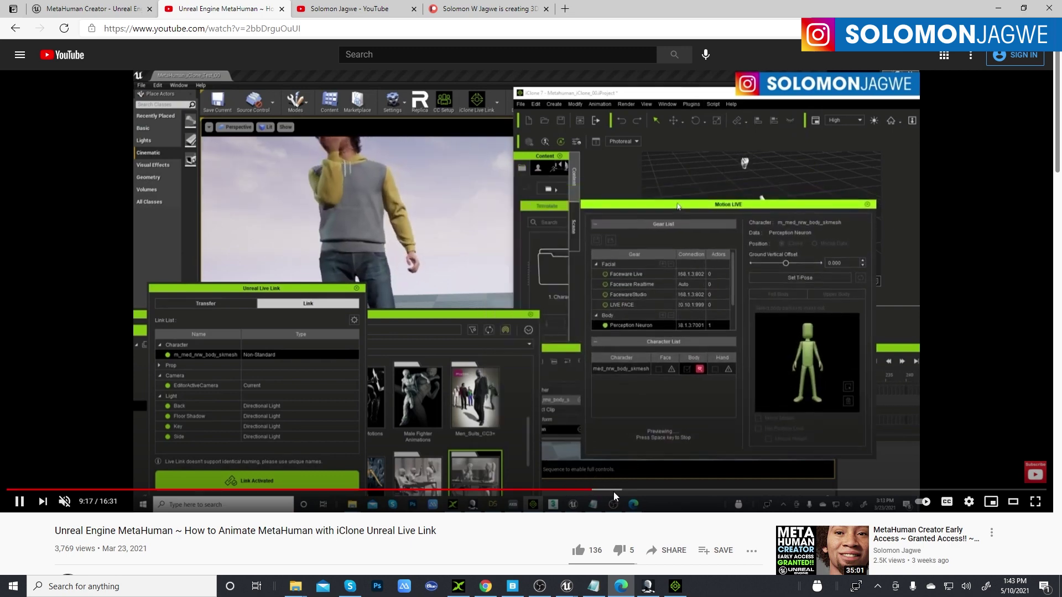
left_click(612, 491)
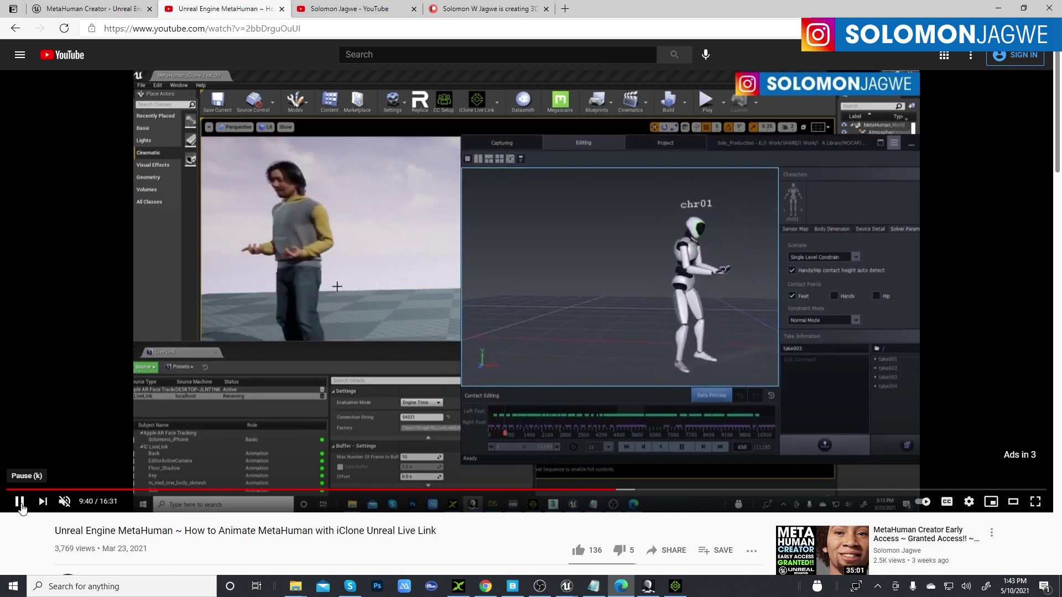
left_click(21, 505)
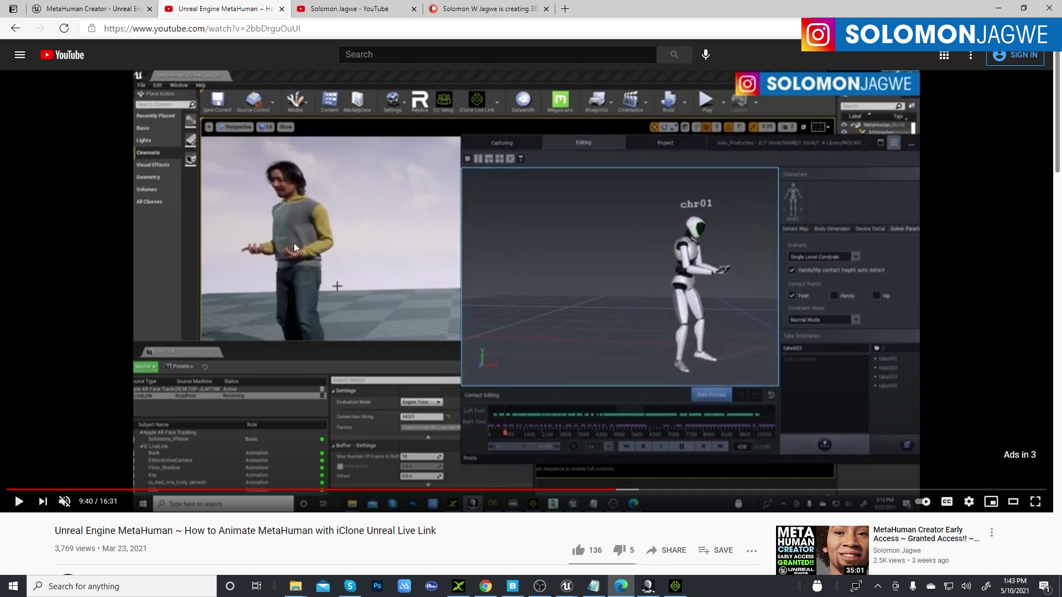
- Examine the introduction of the MetaHuman Creator page on the Unreal Engine website, including the access and launch options
left_click(117, 8)
scroll(524, 238, "down", 2)
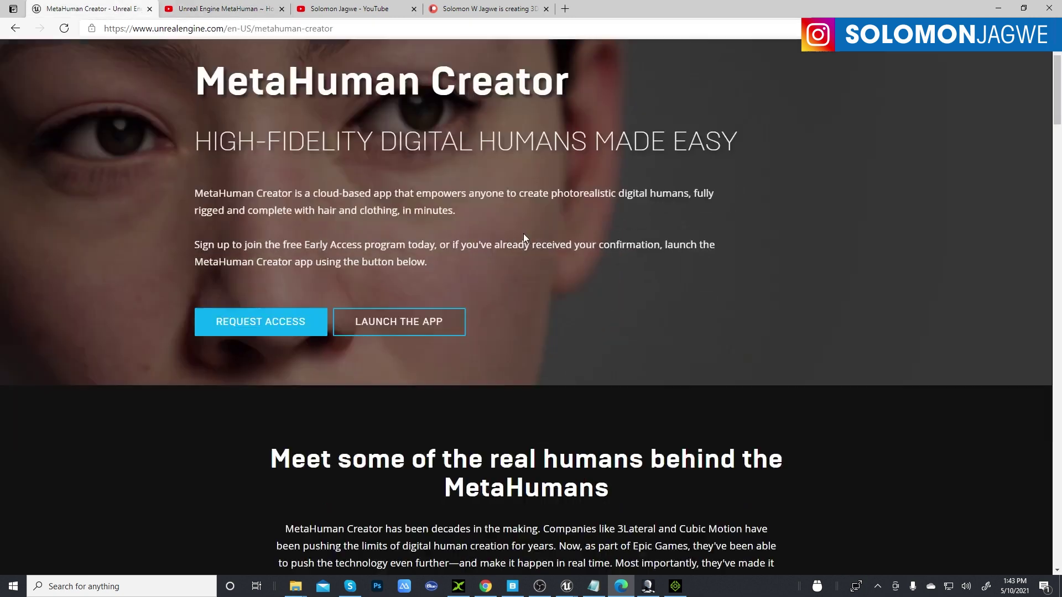
scroll(524, 238, "up", 2)
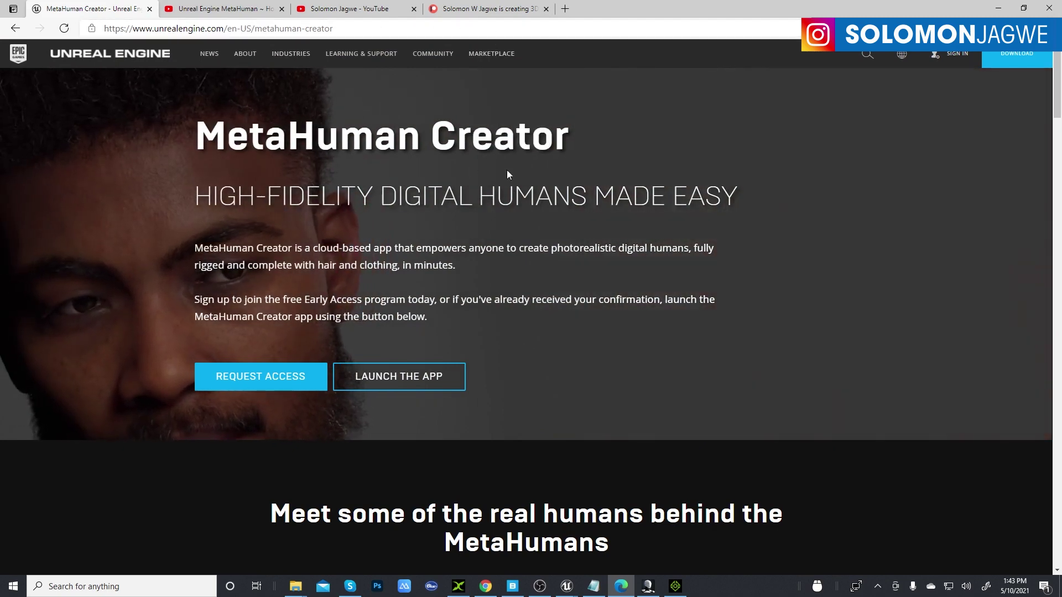
- View the creator's YouTube channel and Patreon page, and return through the Live Link video to MetaHuman Creator
left_click(359, 9)
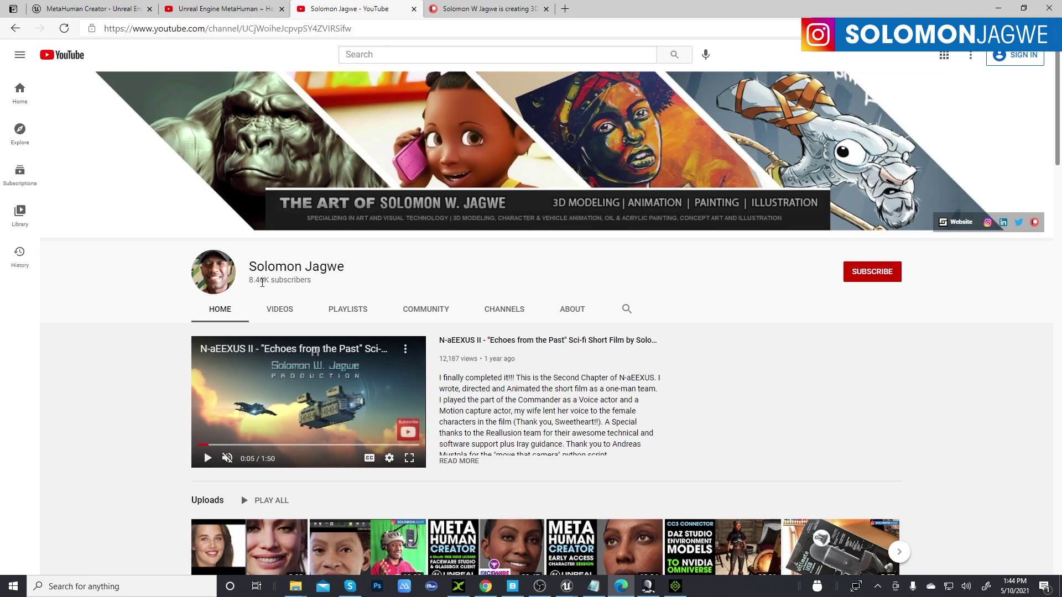
left_click(464, 9)
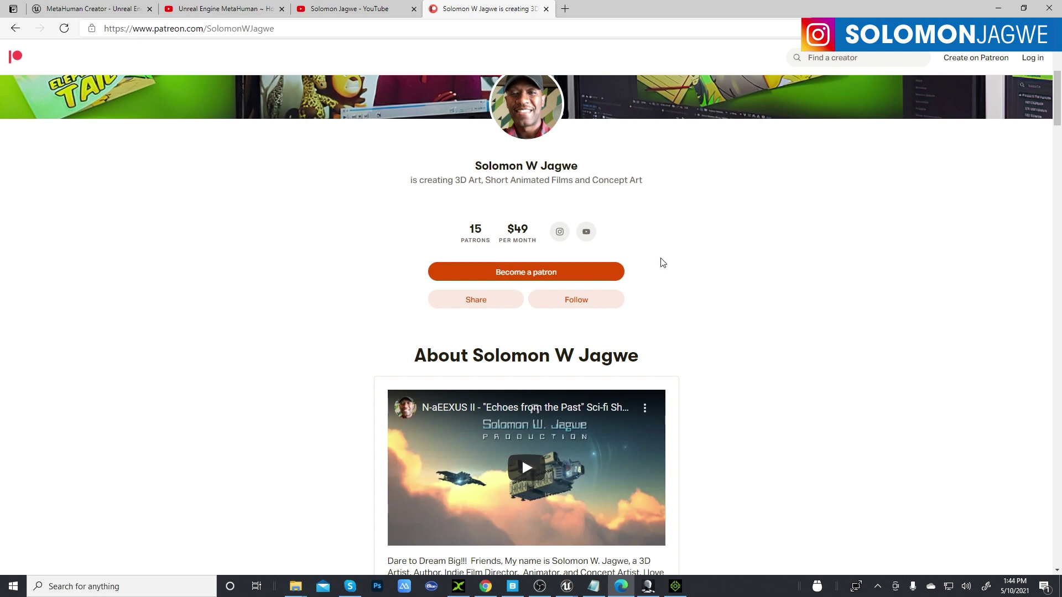
left_click(283, 14)
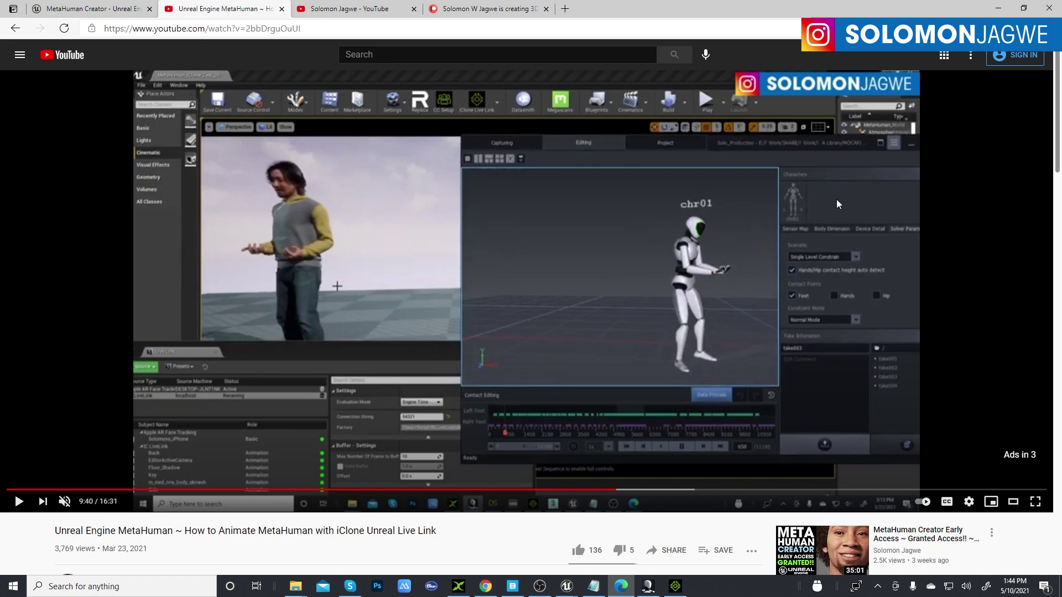
left_click(998, 8)
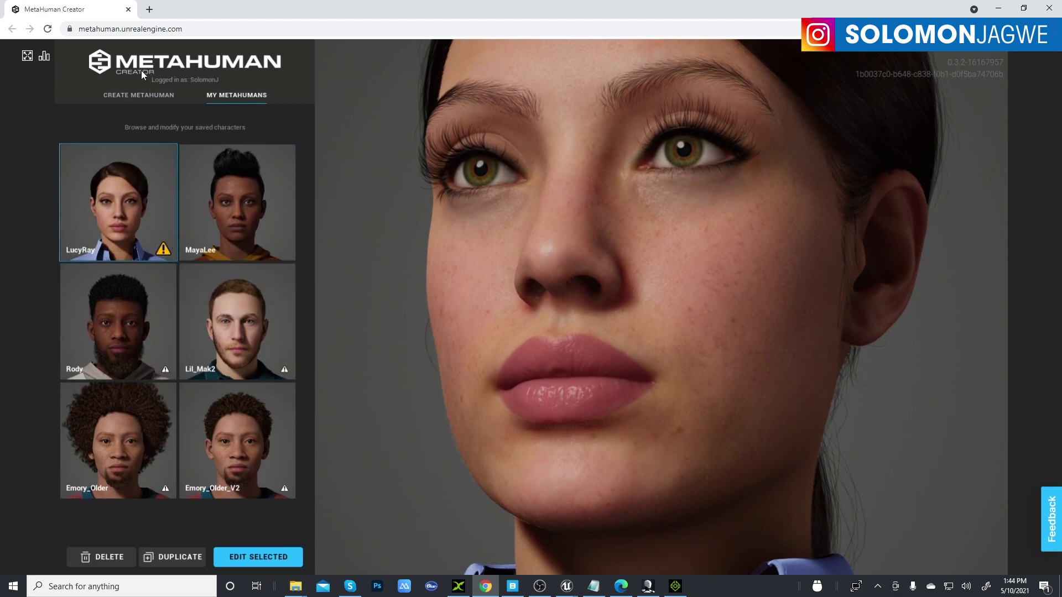
- Select the saved MayaLee character and inspect her face up close from both sides
left_click(263, 217)
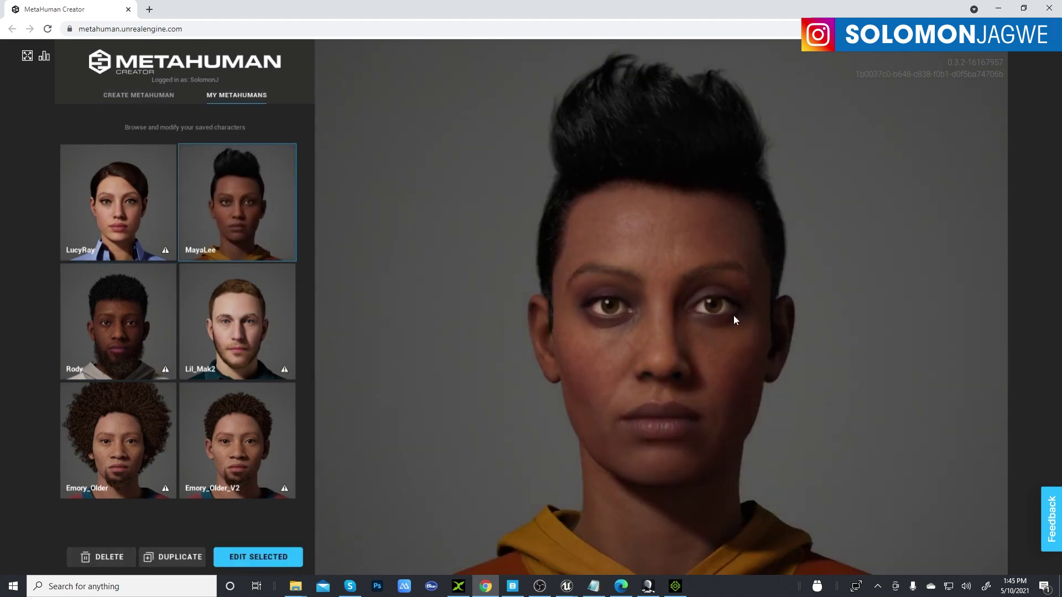
left_click_drag(733, 315, 565, 322)
scroll(612, 324, "up", 6)
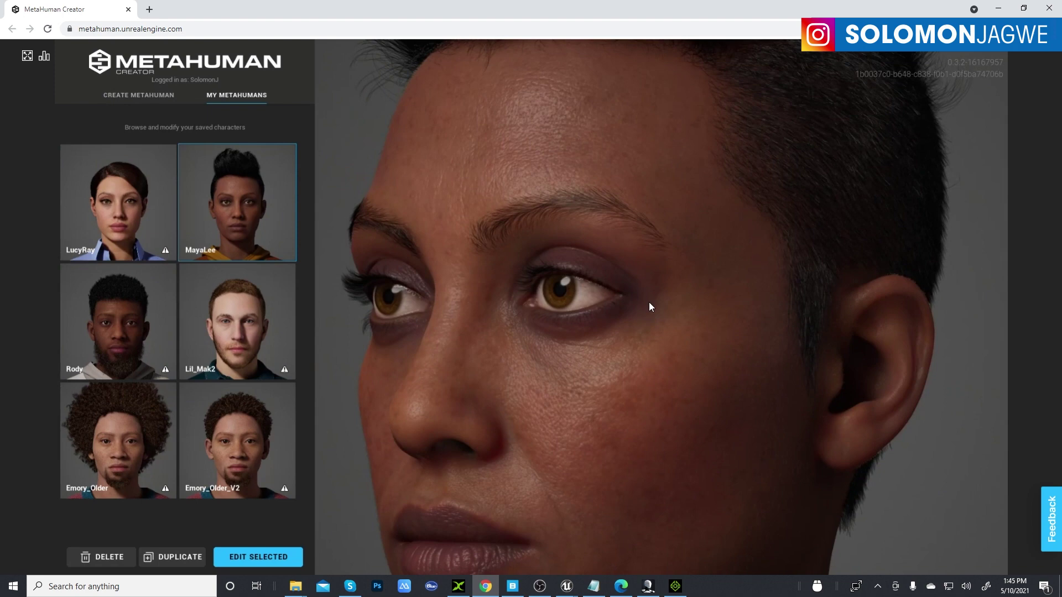
left_click_drag(649, 302, 844, 362)
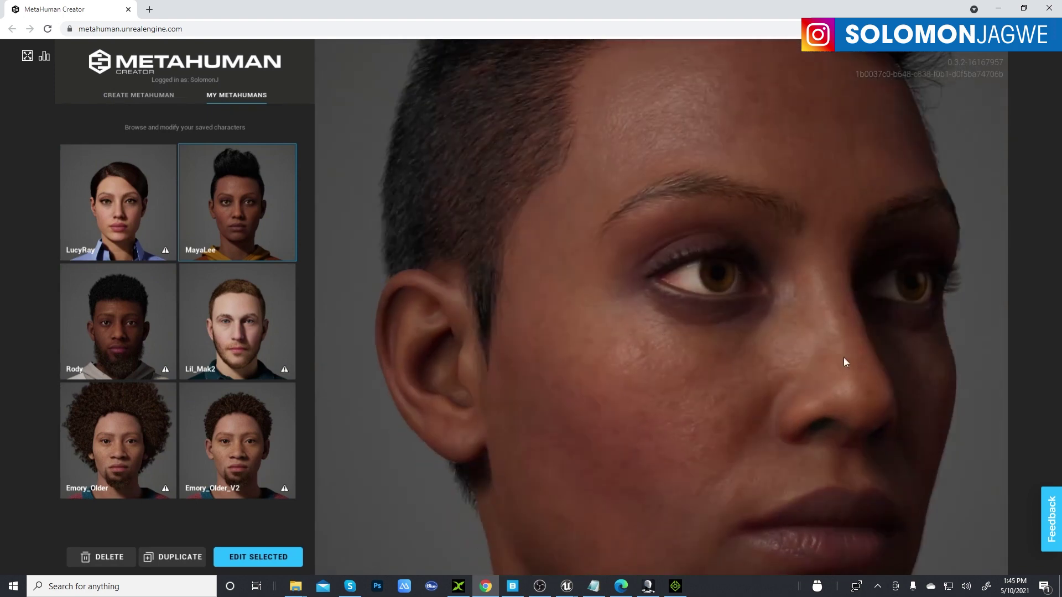
- Preview the Rody character and reselect MayaLee to compare her face up close
left_click(114, 337)
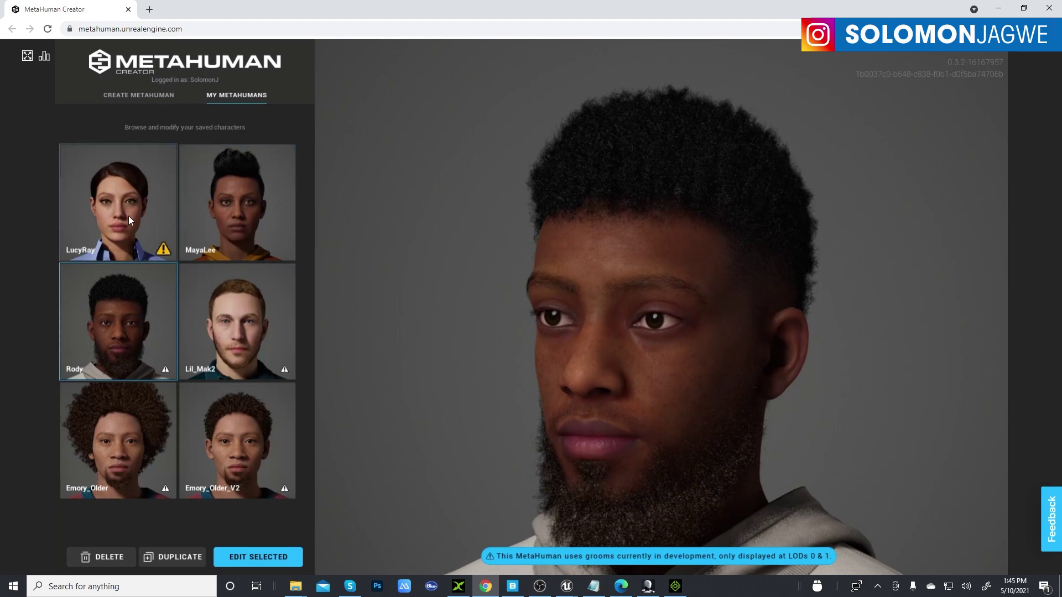
left_click(251, 212)
scroll(615, 303, "up", 3)
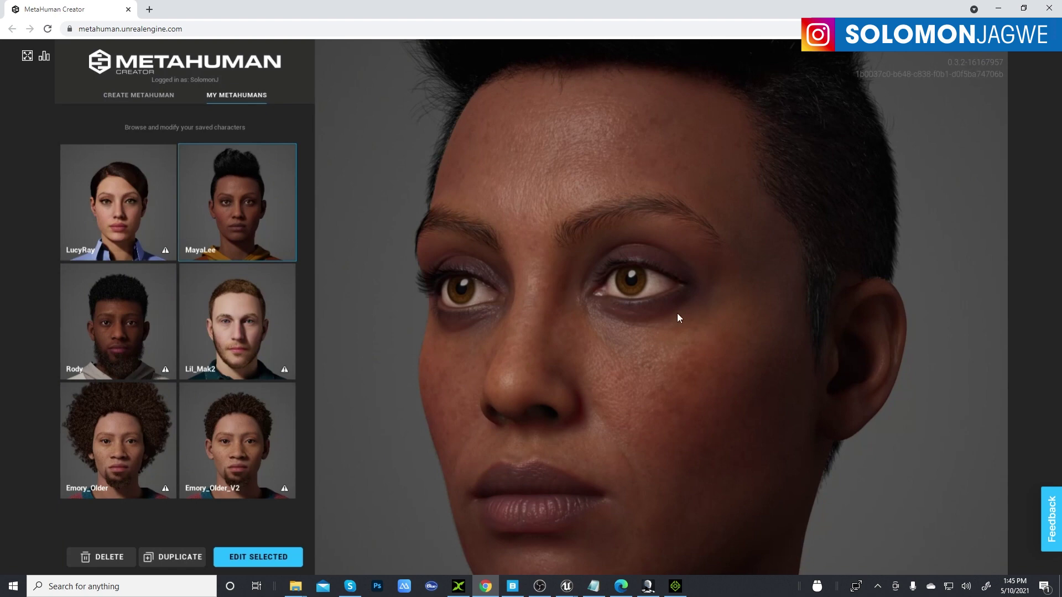
- Select the Rody character and inspect his face up close from the front and at an angle
left_click(136, 324)
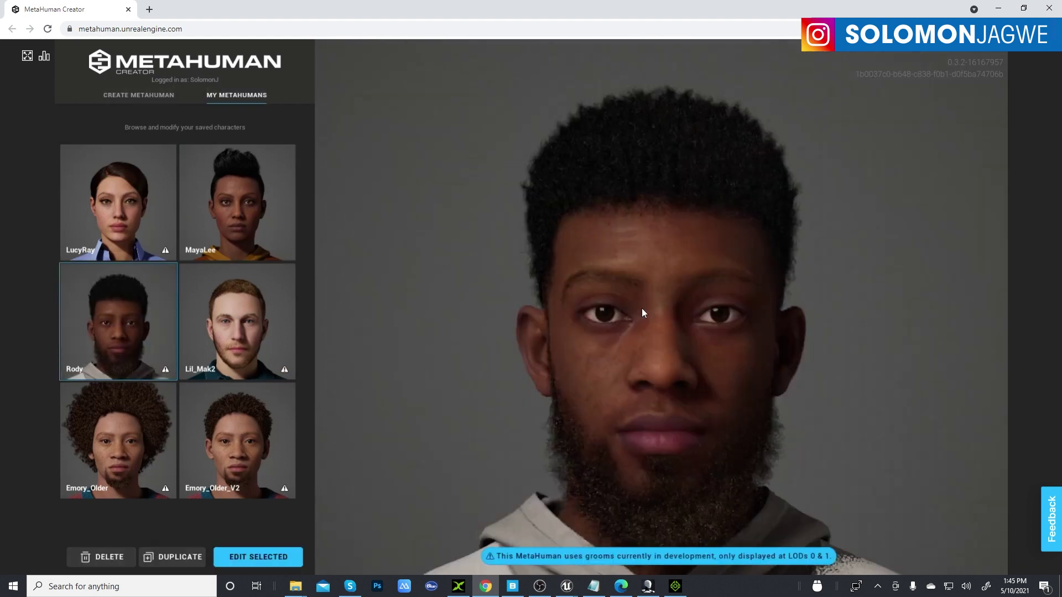
scroll(641, 309, "up", 3)
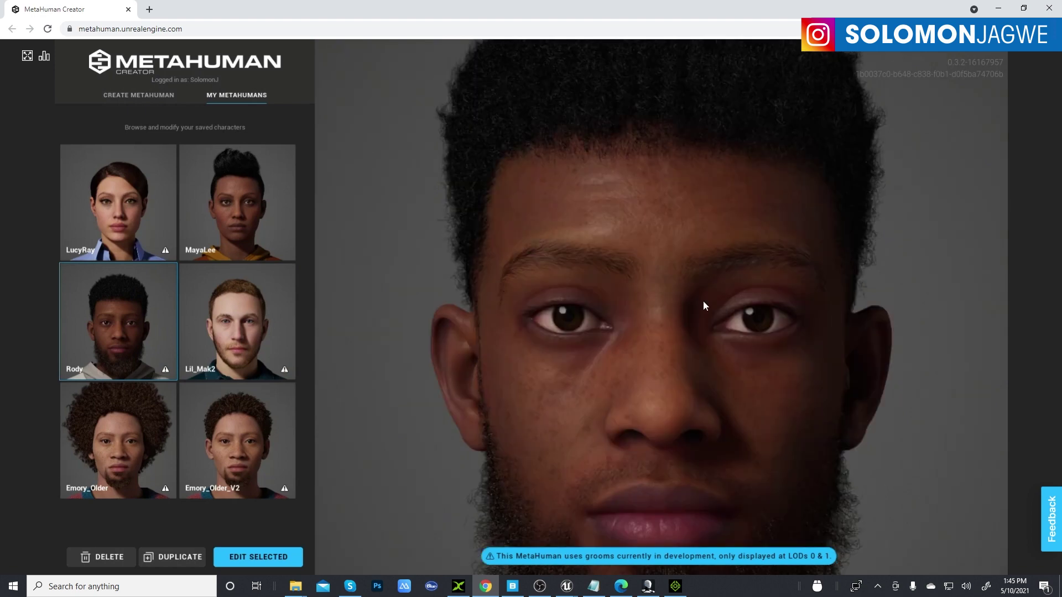
left_click_drag(635, 289, 623, 279)
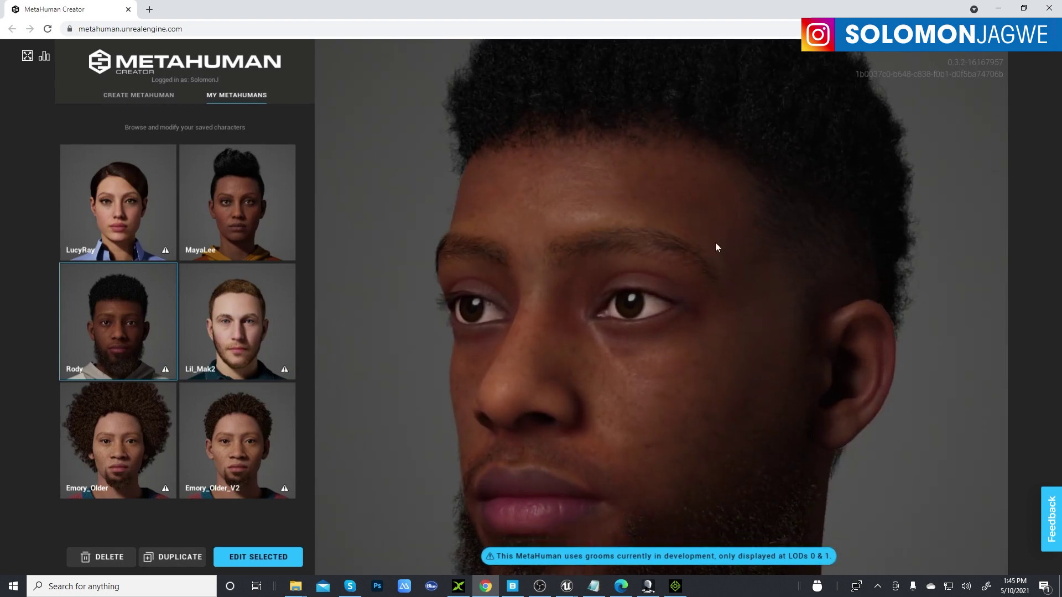
- Switch to Quixel Bridge and browse the full MetaHuman Presets library
left_click(998, 12)
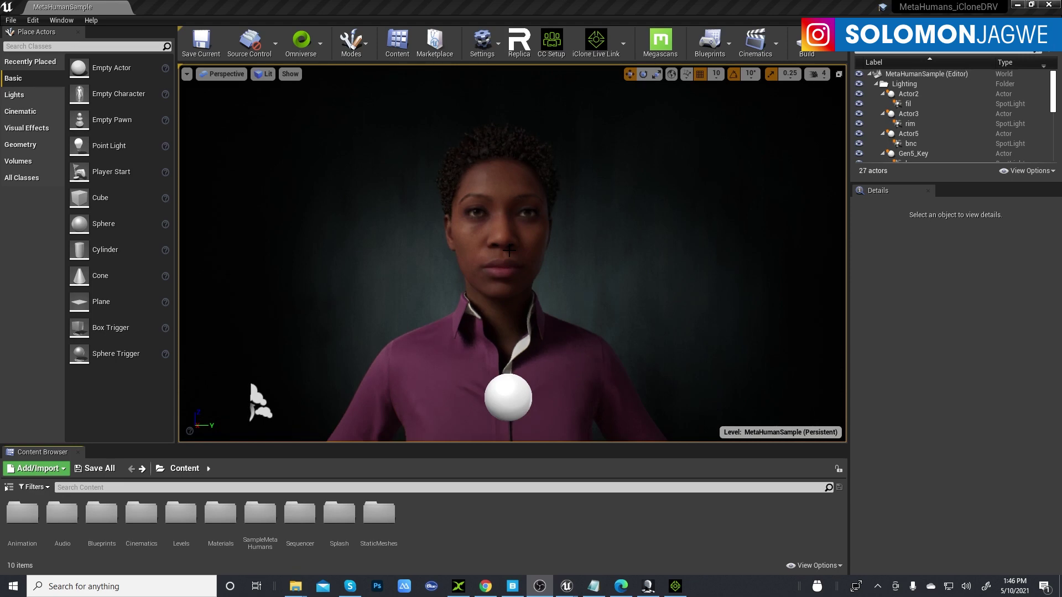
left_click(512, 585)
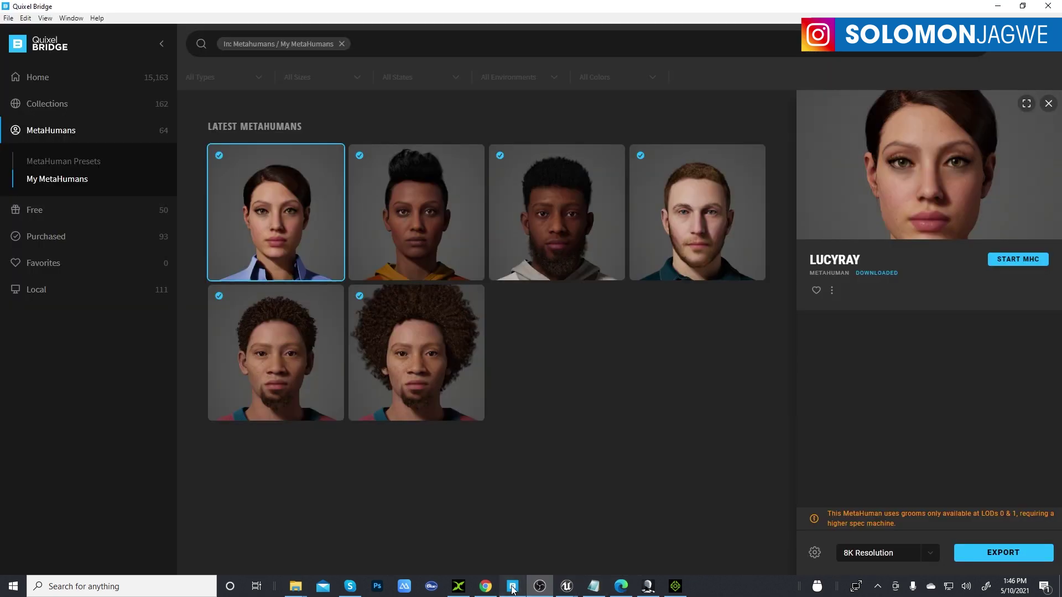
left_click(62, 164)
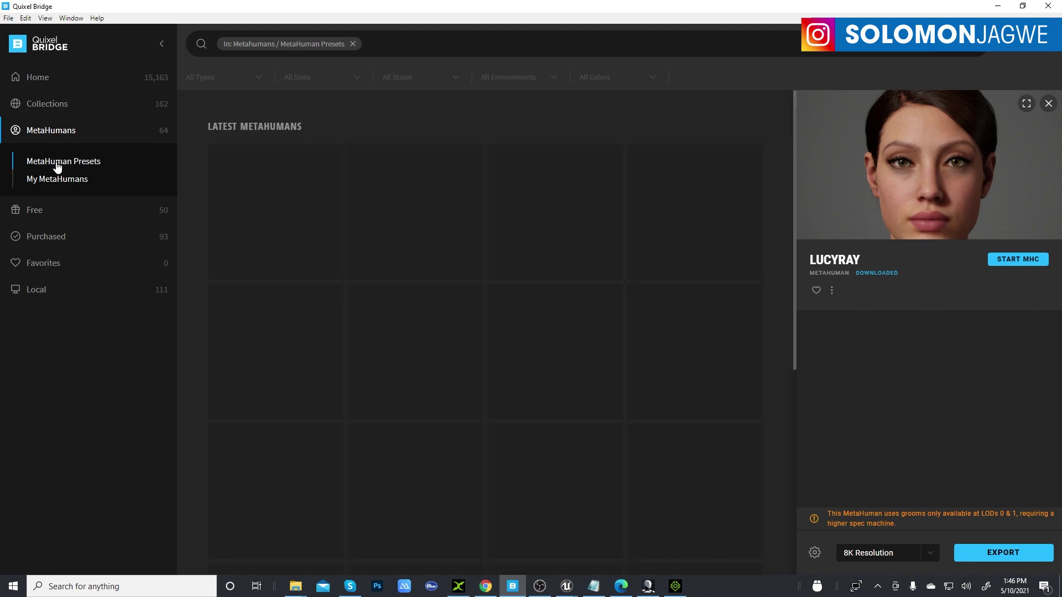
scroll(498, 260, "down", 10)
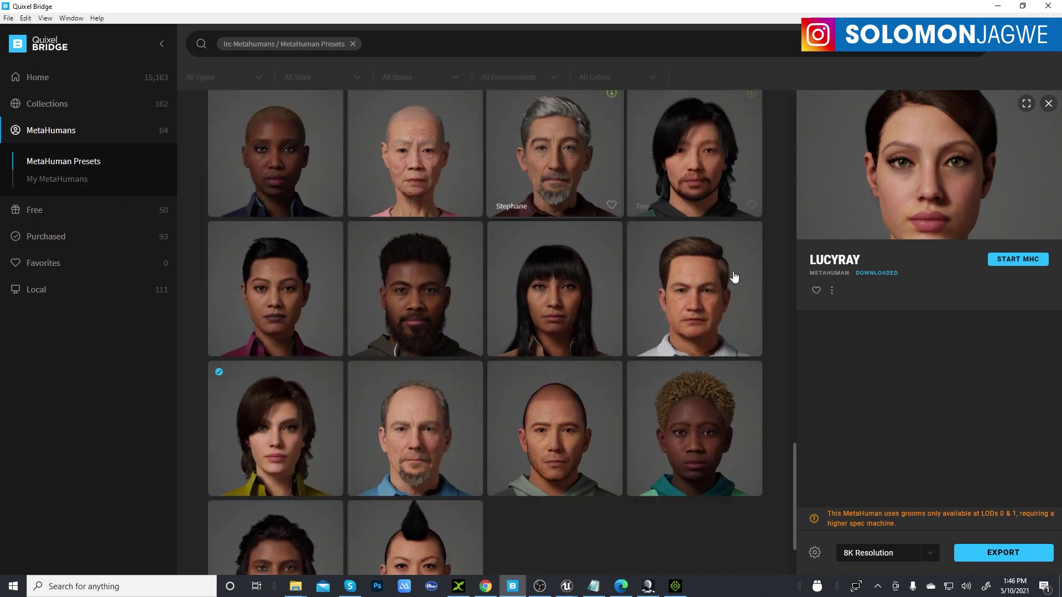
scroll(716, 188, "up", 2)
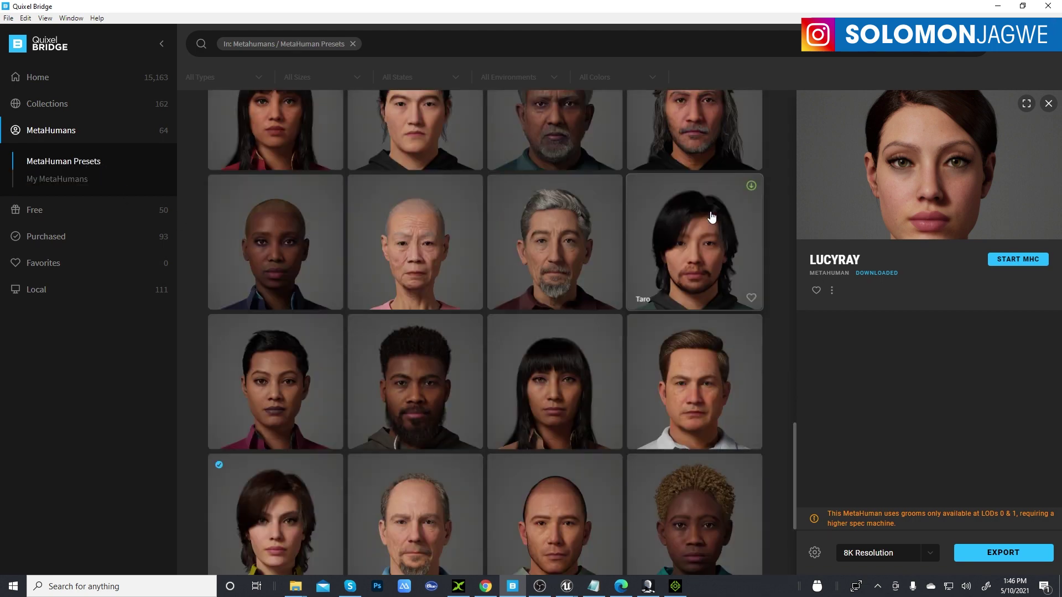
scroll(643, 276, "up", 5)
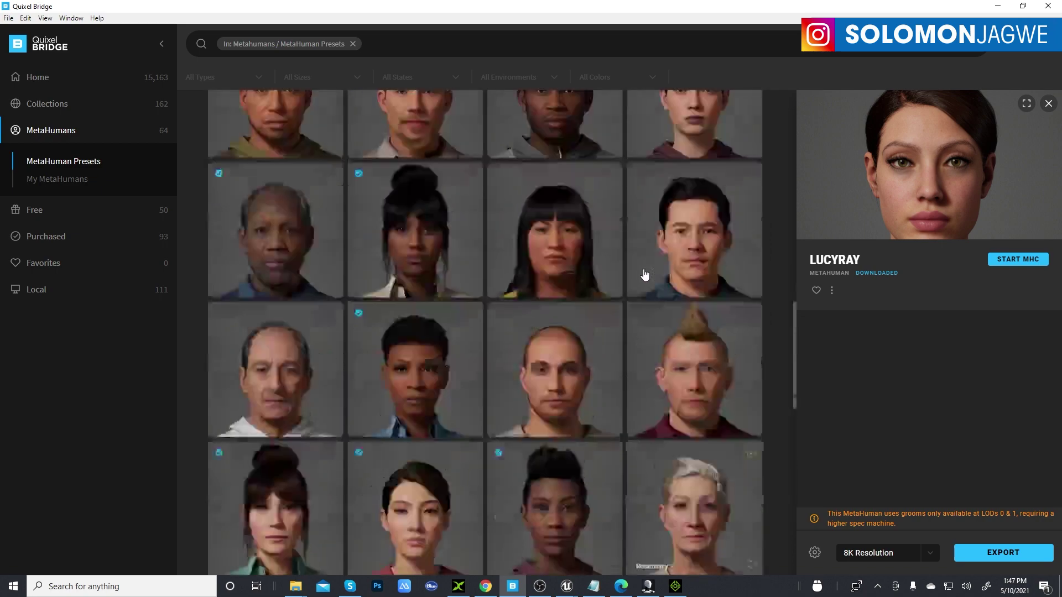
scroll(644, 274, "up", 3)
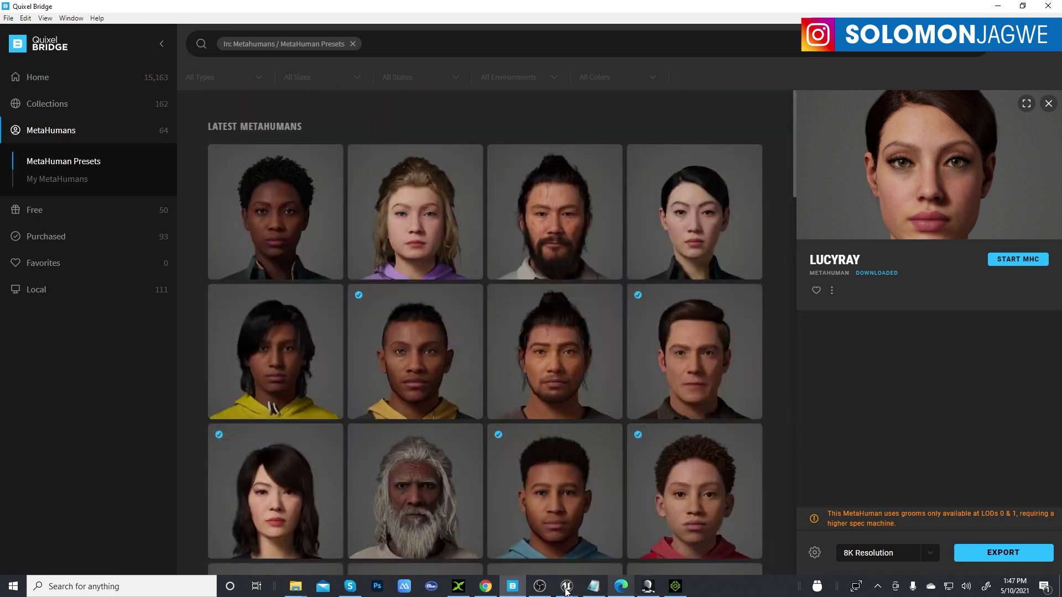
- Switch to the Unreal Editor window showing the MetaHumanSample level
left_click(540, 588)
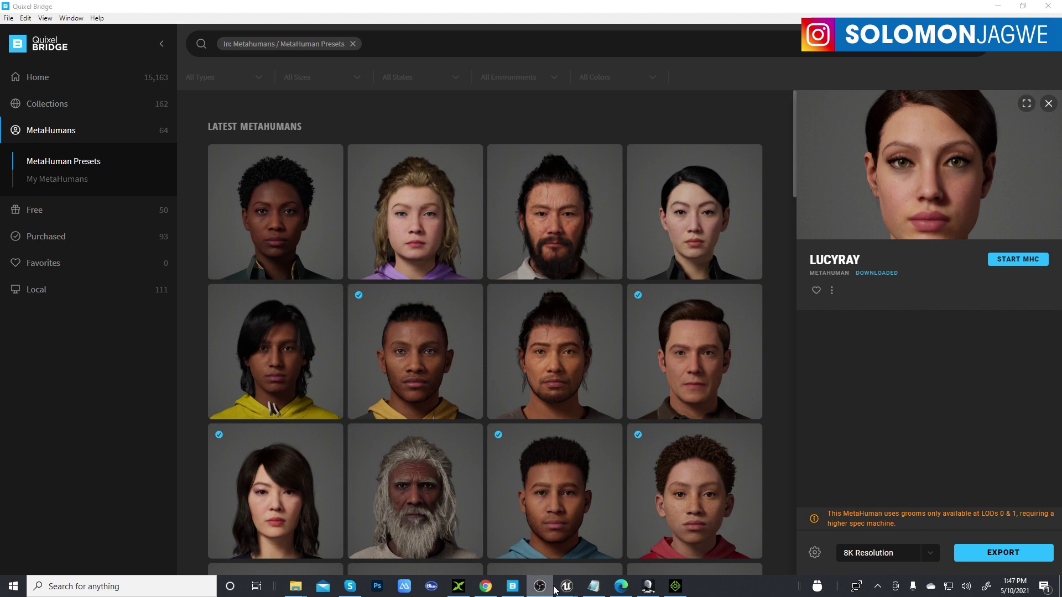
mouse_move(567, 587)
left_click(602, 501)
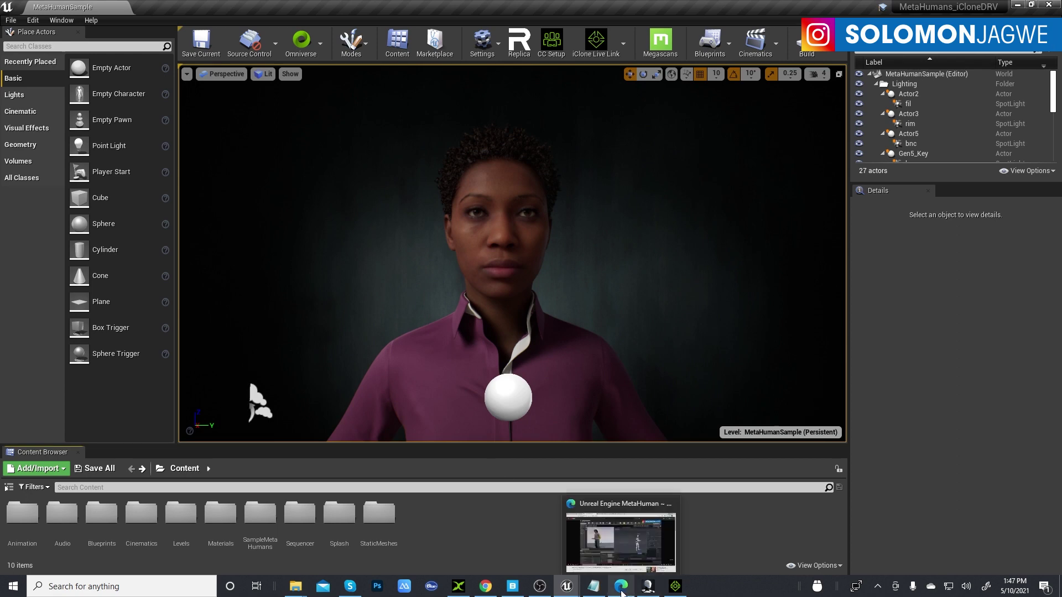
- Return to Quixel Bridge and display the characters saved under My MetaHumans
left_click(514, 587)
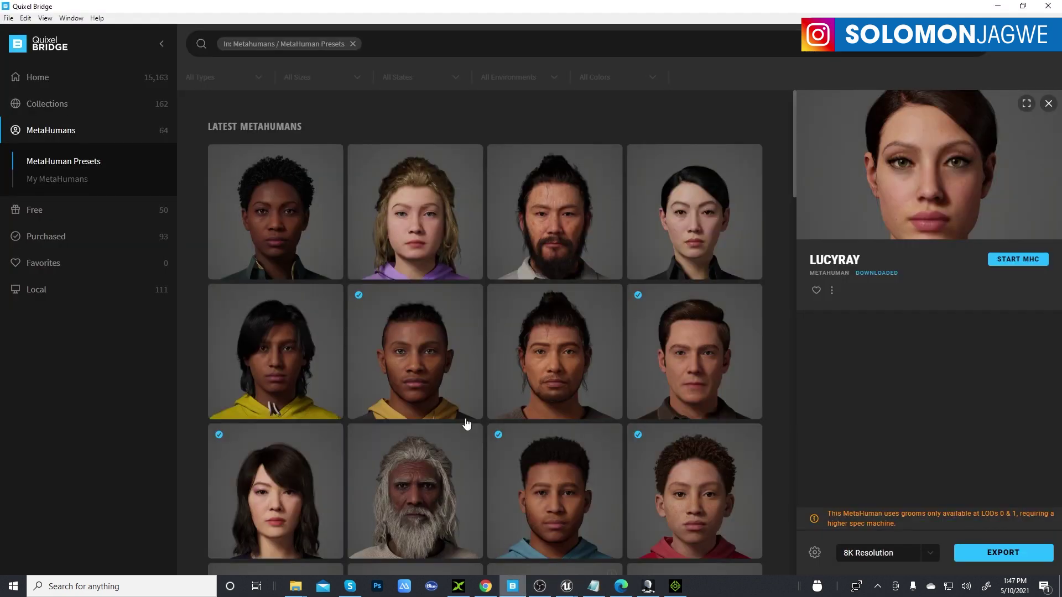
left_click(84, 180)
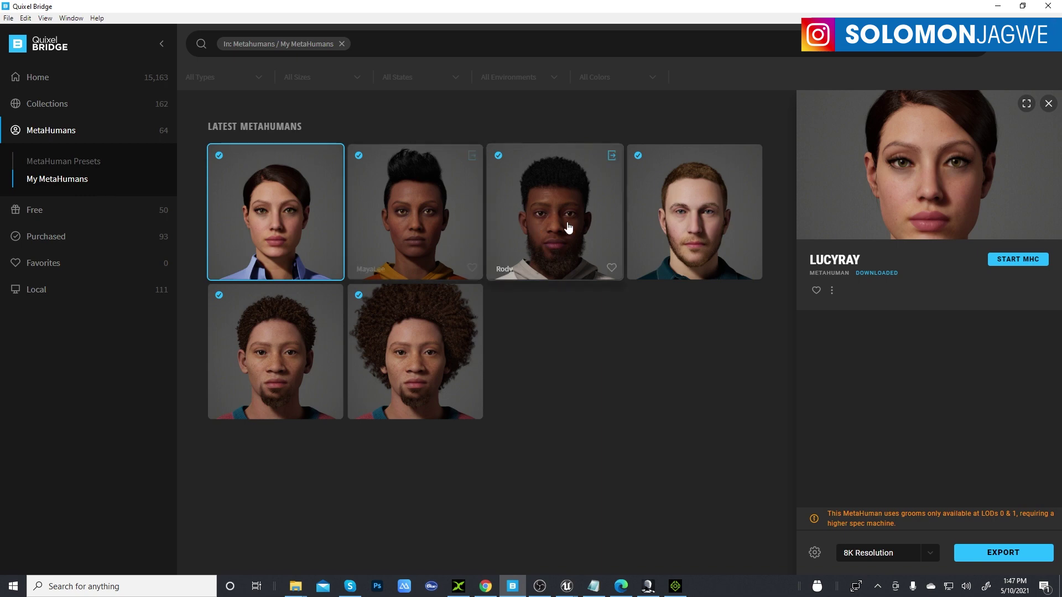
left_click(611, 156)
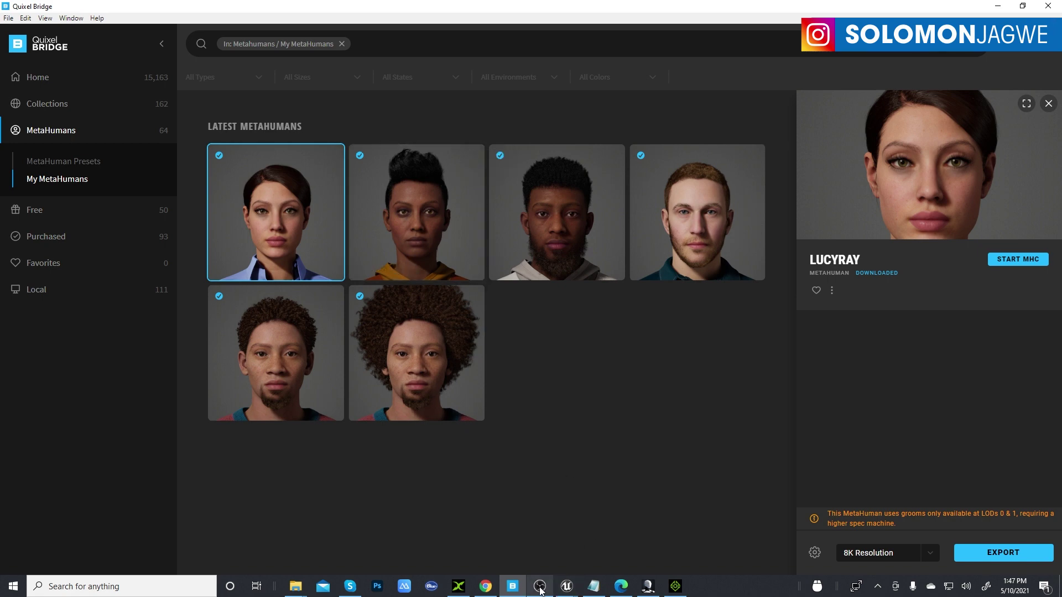
- Revisit the MetaHumanSample level in Unreal Editor, and bring up the motion capture application over the paused video in Edge
left_click(567, 588)
left_click(606, 502)
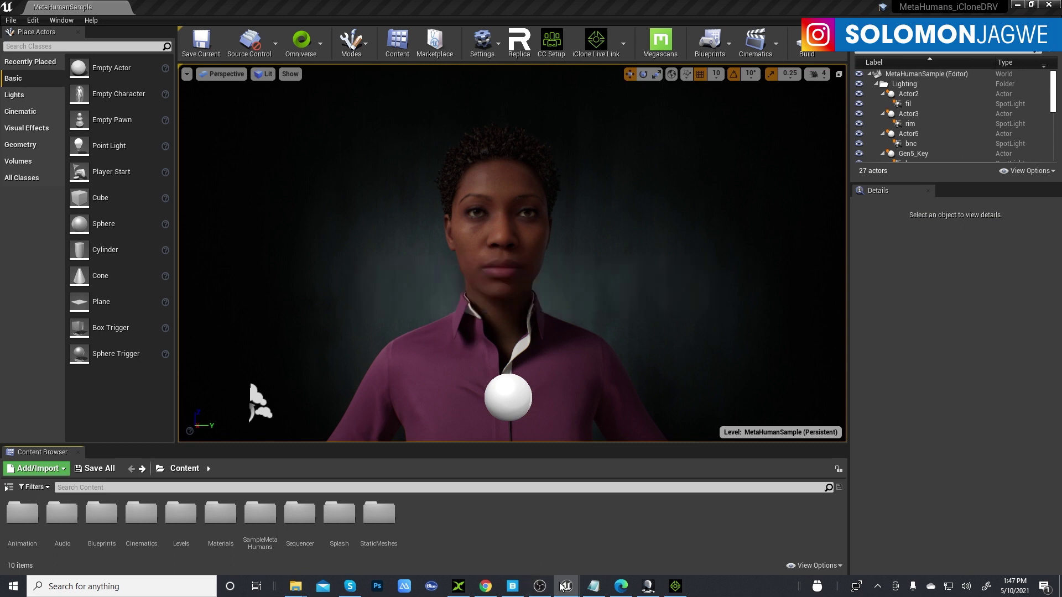
left_click(621, 586)
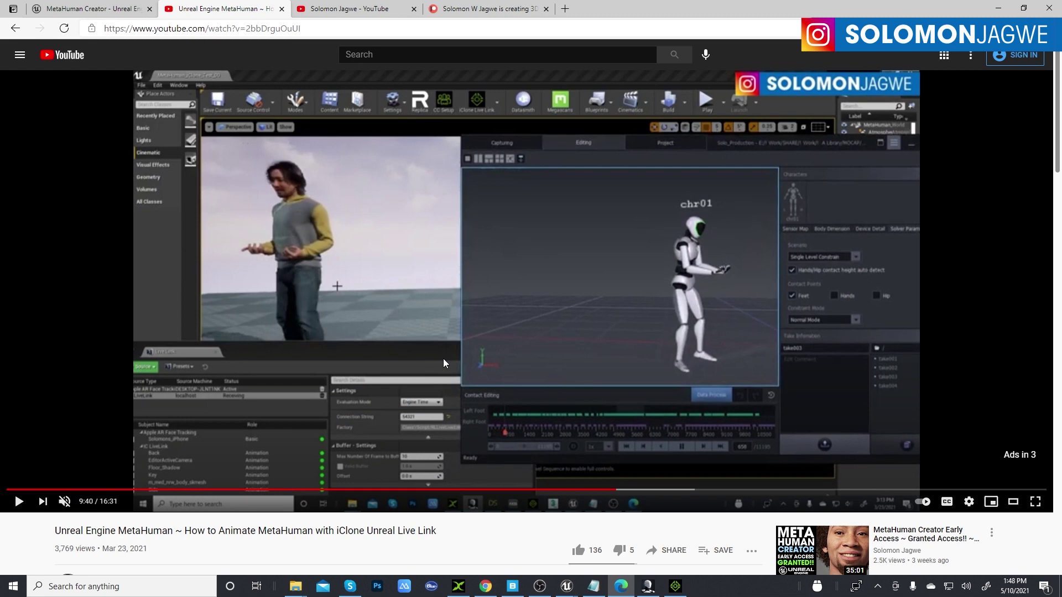
left_click(647, 586)
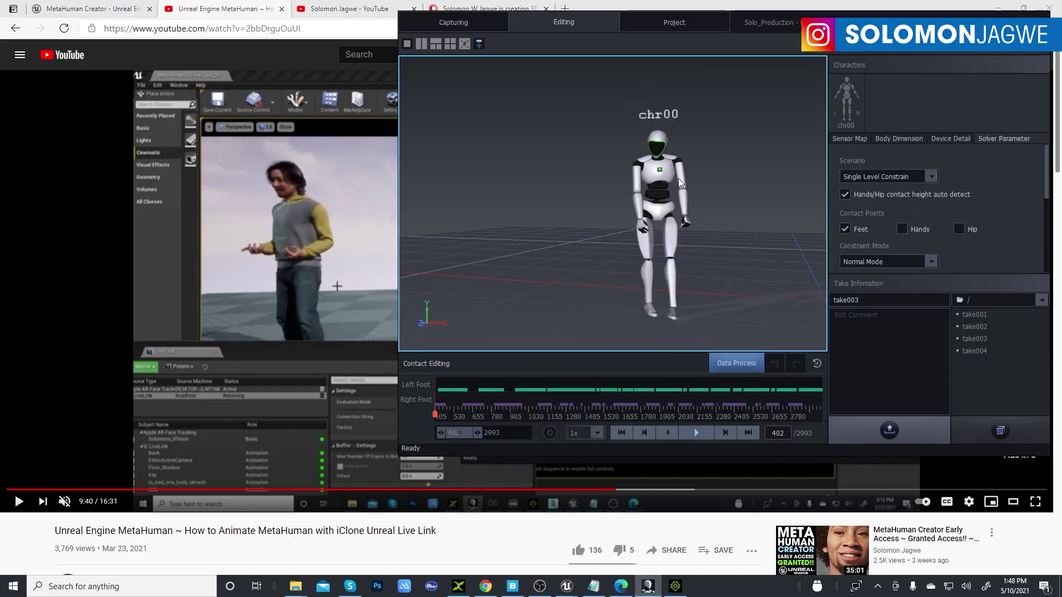
- Play back take003 in the motion capture application, pause it, and scrub the timeline forward to about frame 1466
left_click(695, 434)
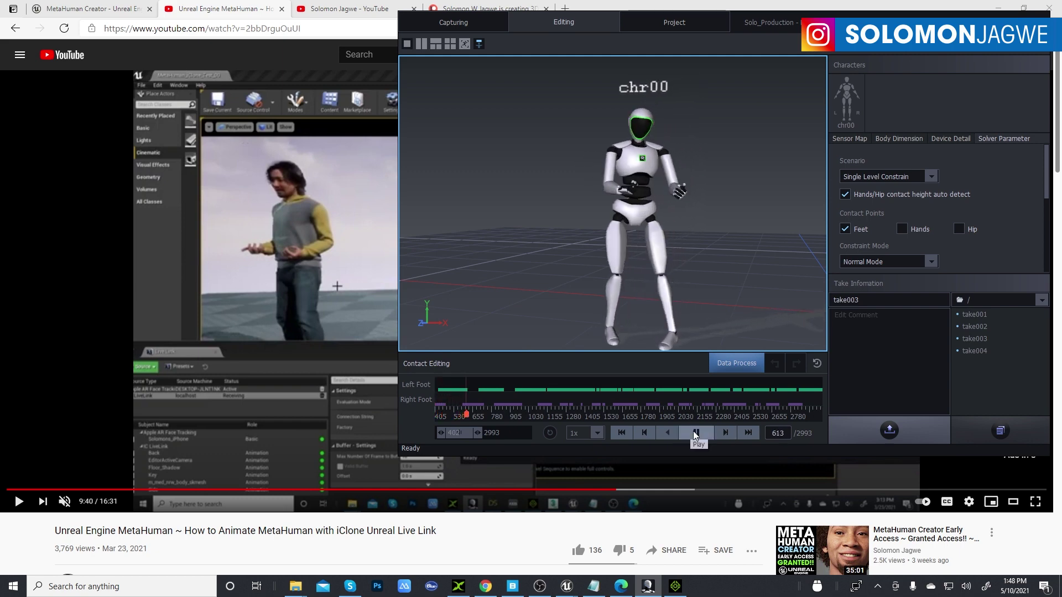
left_click(696, 433)
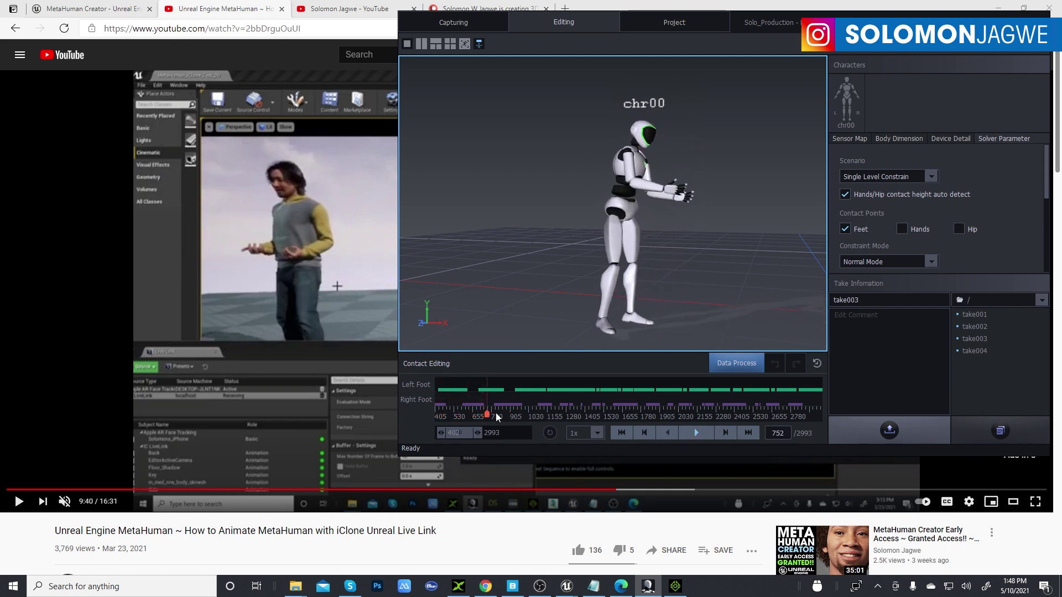
left_click_drag(497, 417, 596, 416)
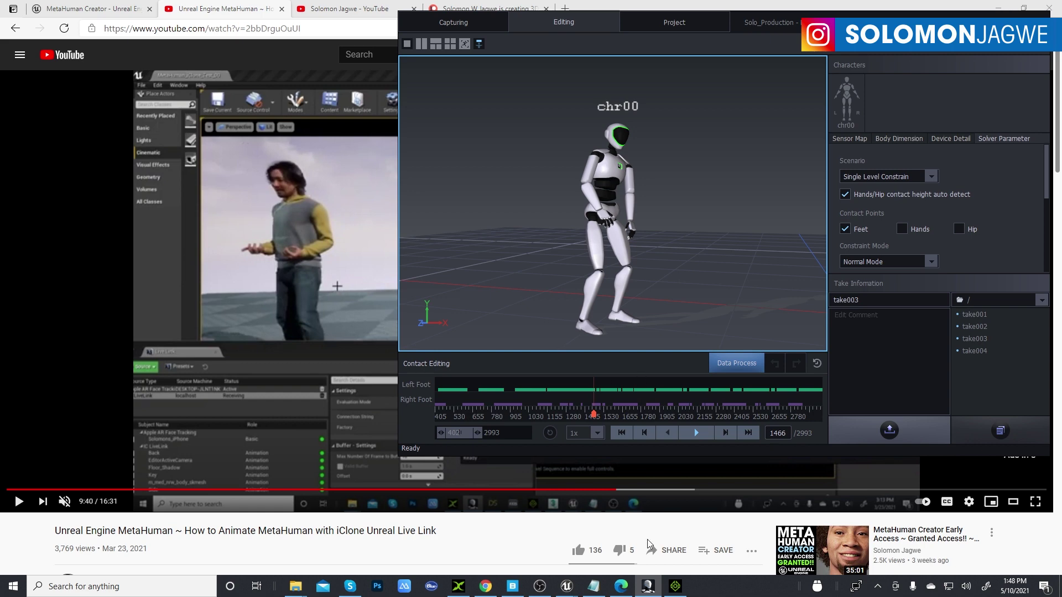
- Switch to iClone 7 and browse the hip hop dance routine templates in the motion content
left_click(674, 586)
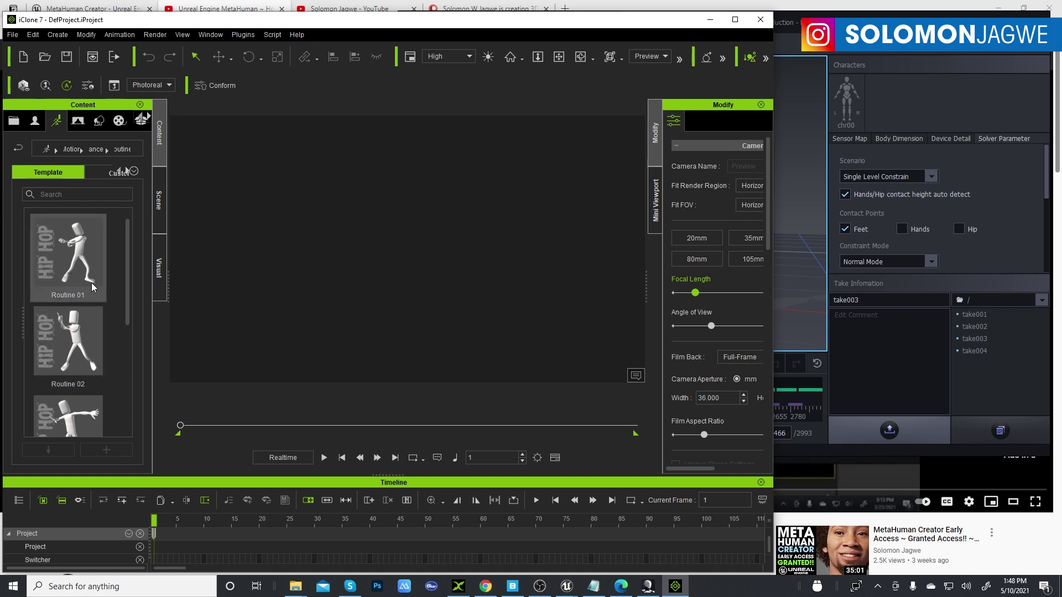
mouse_move(130, 287)
left_mouse_down()
mouse_move(128, 323)
mouse_move(132, 277)
left_mouse_up()
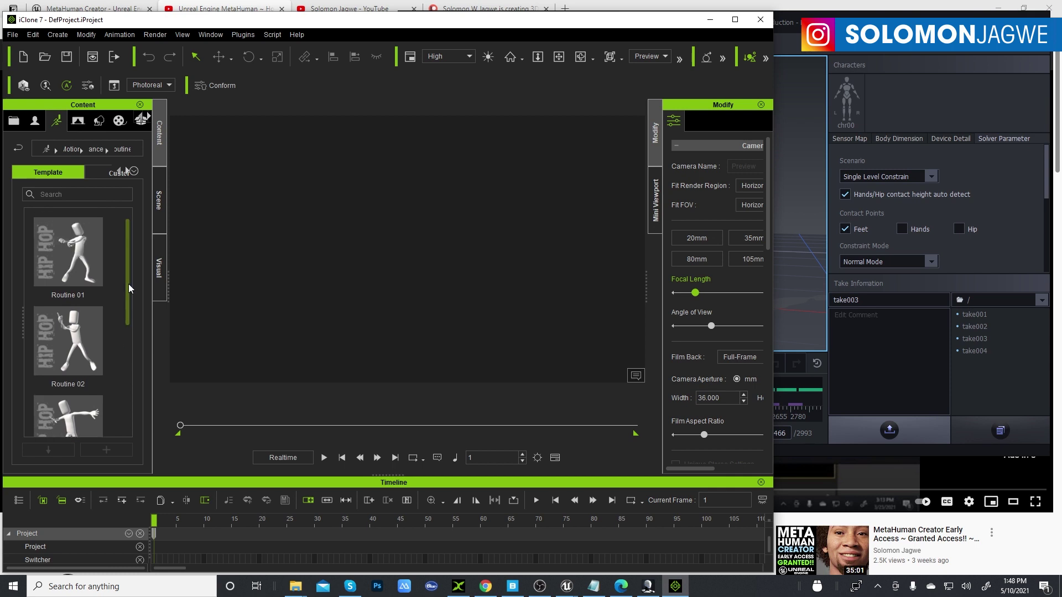
left_click_drag(128, 277, 138, 380)
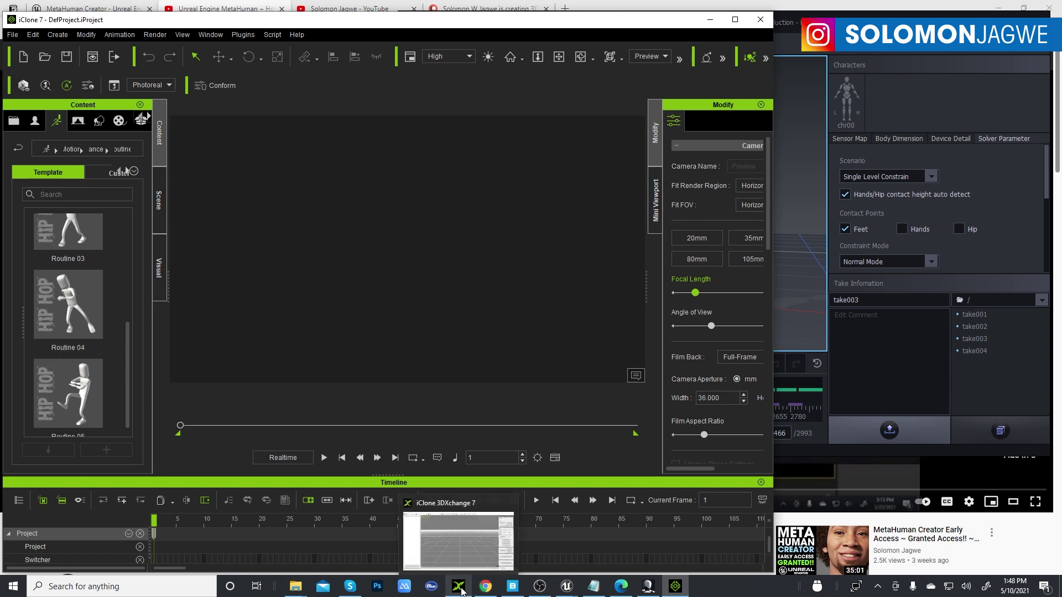
- Switch to the MetaHumans_iCloneDRV project in Unreal Editor and review its installed plugins
left_click(565, 587)
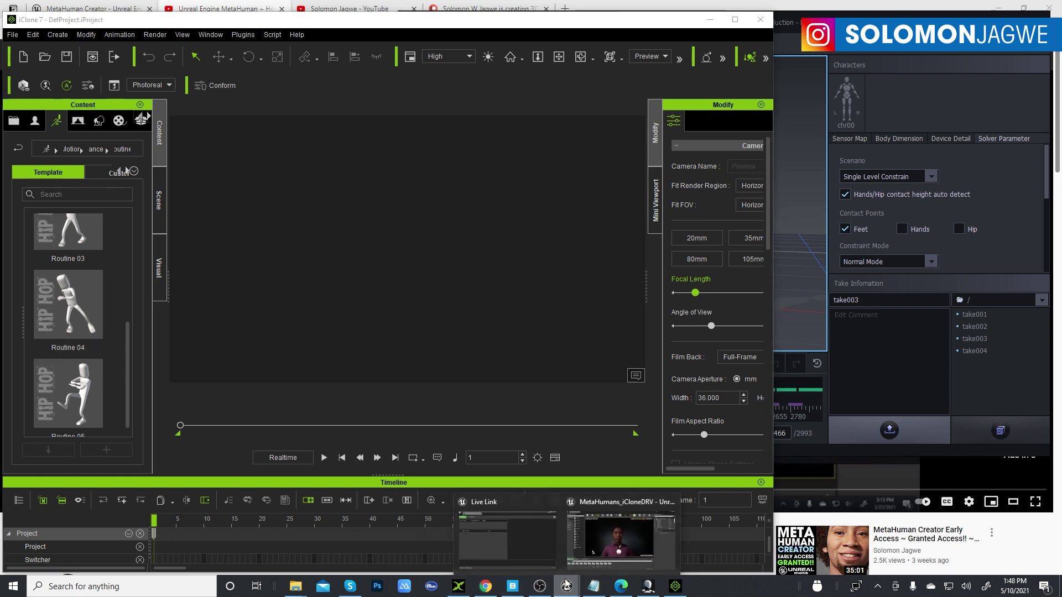
left_click(621, 539)
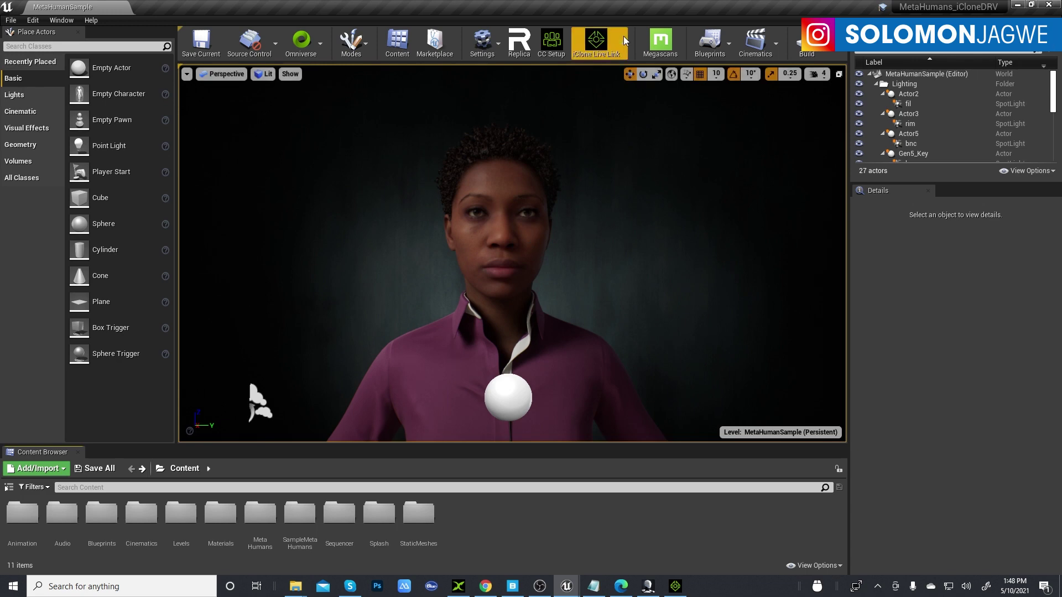
left_click(498, 49)
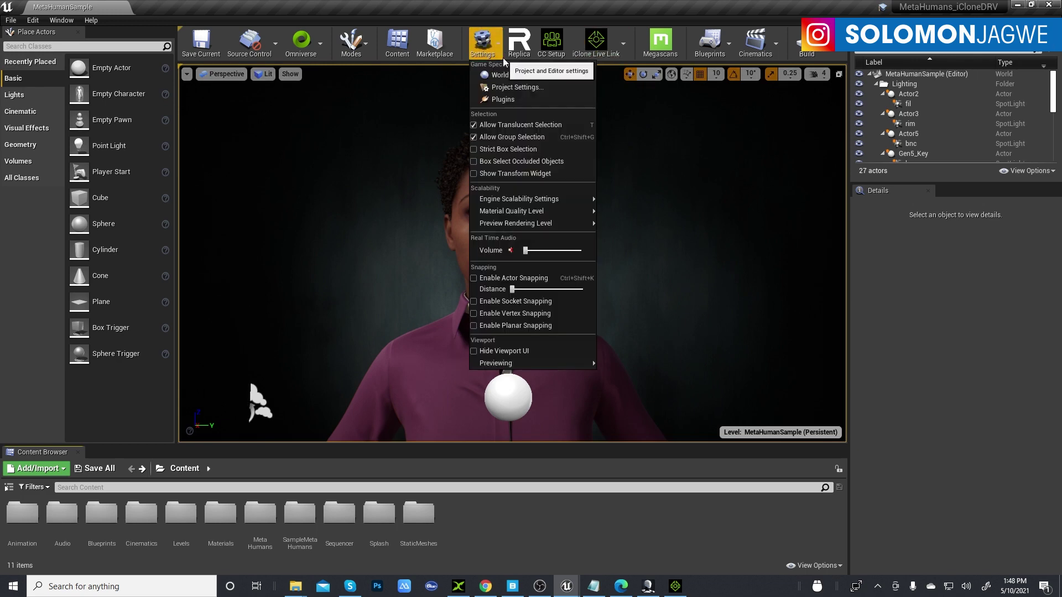
left_click(508, 99)
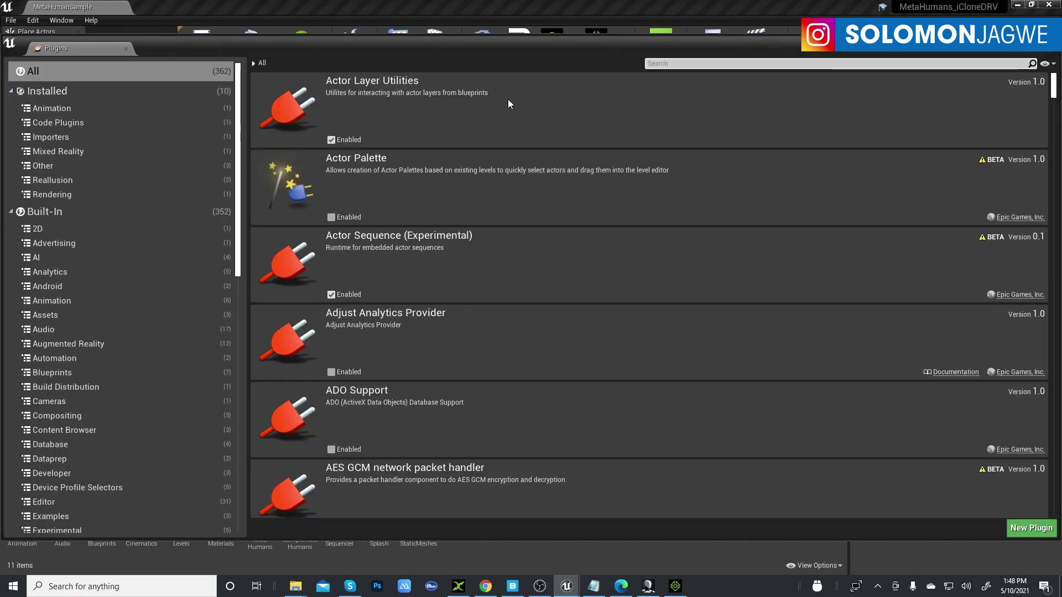
left_click(52, 95)
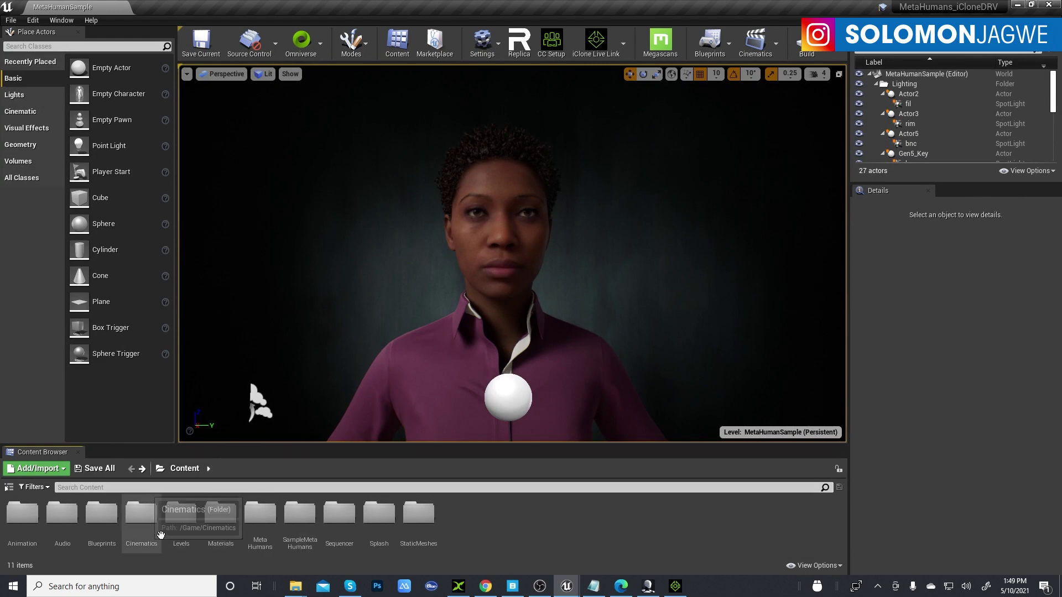
- Look through the project's MetaHumans folder and the Rody character's assets, and go back to the MetaHumans folder
left_click(259, 520)
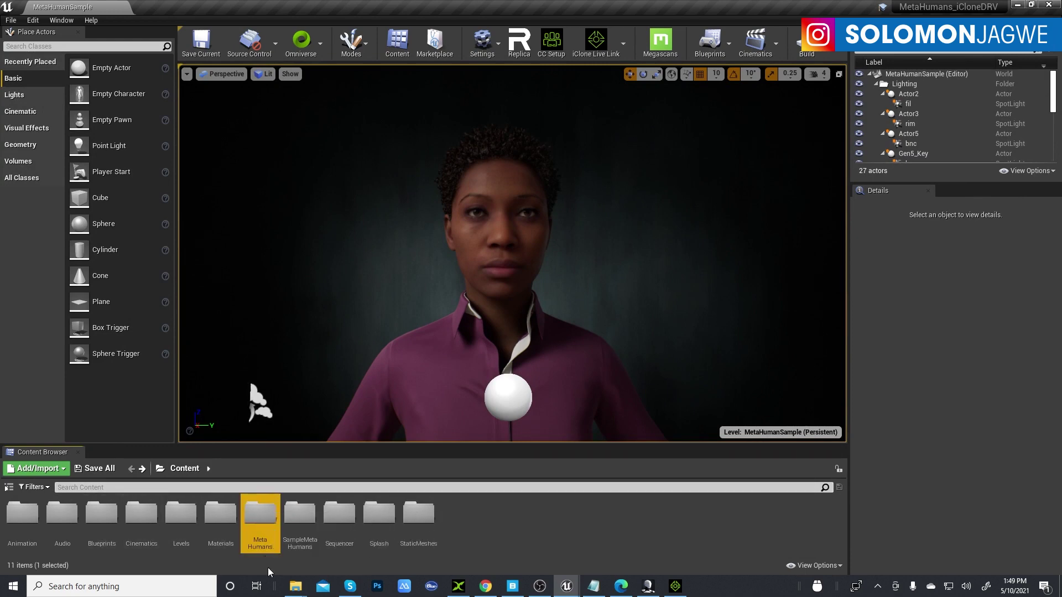
double_click(260, 522)
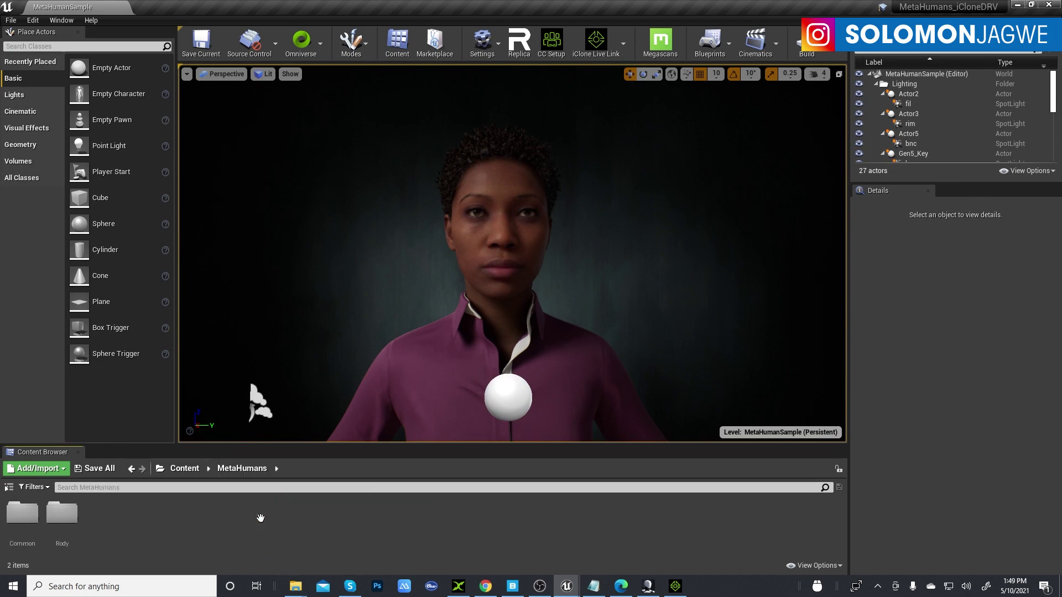
double_click(62, 513)
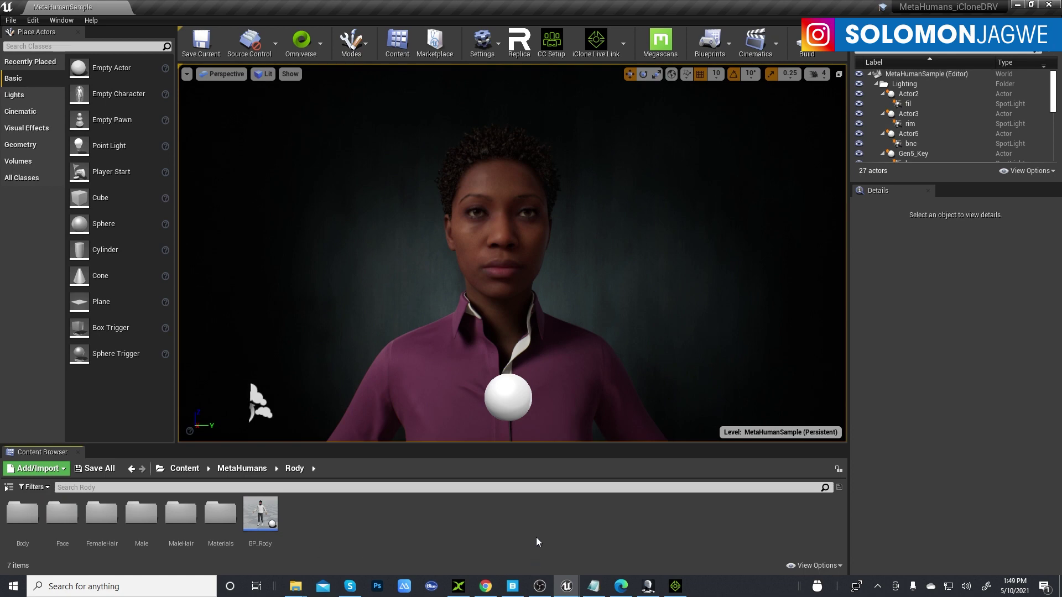
left_click(235, 469)
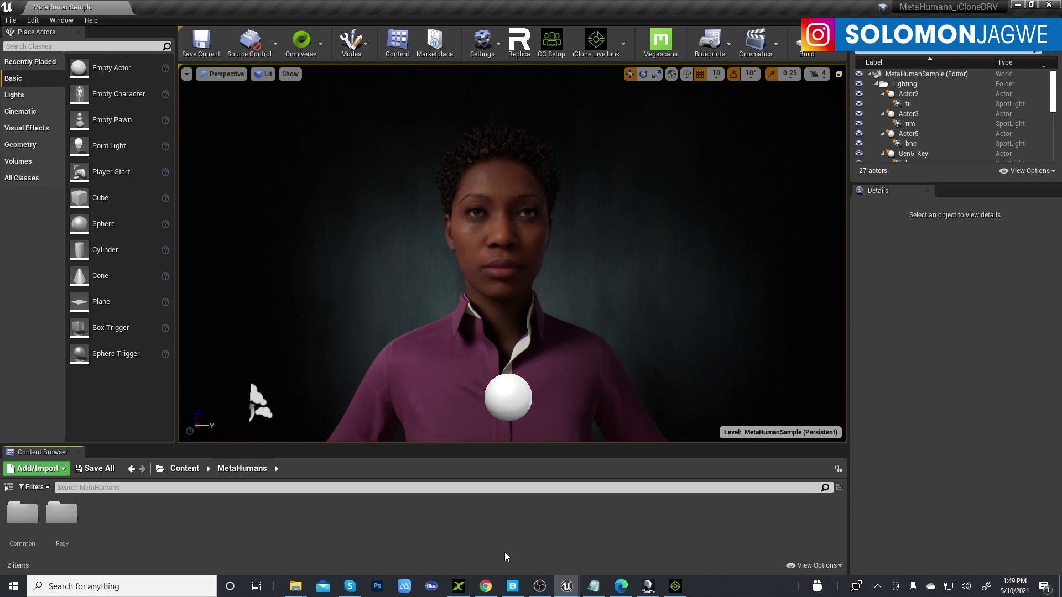
- Switch to Quixel Bridge and export the MayaLee MetaHuman to Unreal Engine
left_click(512, 586)
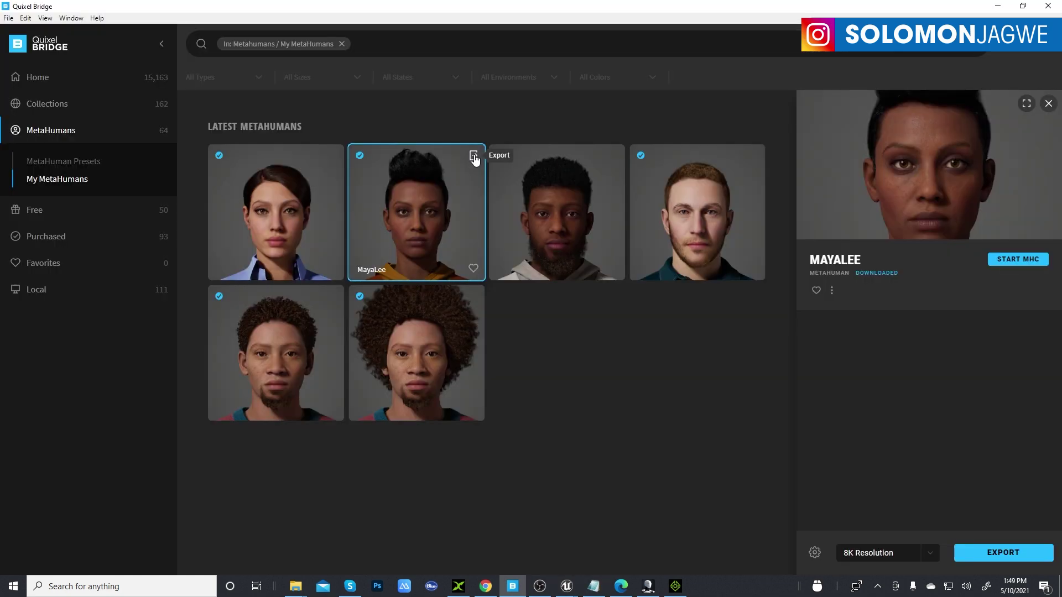
left_click(473, 156)
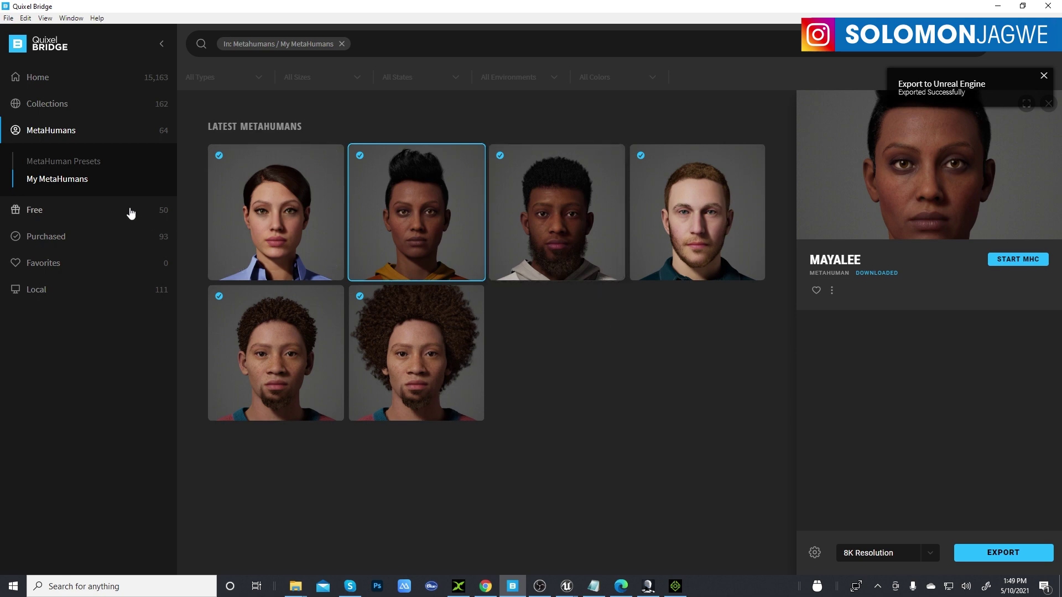
- Compare the MetaHuman Presets with My MetaHumans in Quixel Bridge, checking the saved characters in MetaHuman Creator in between
left_click(77, 166)
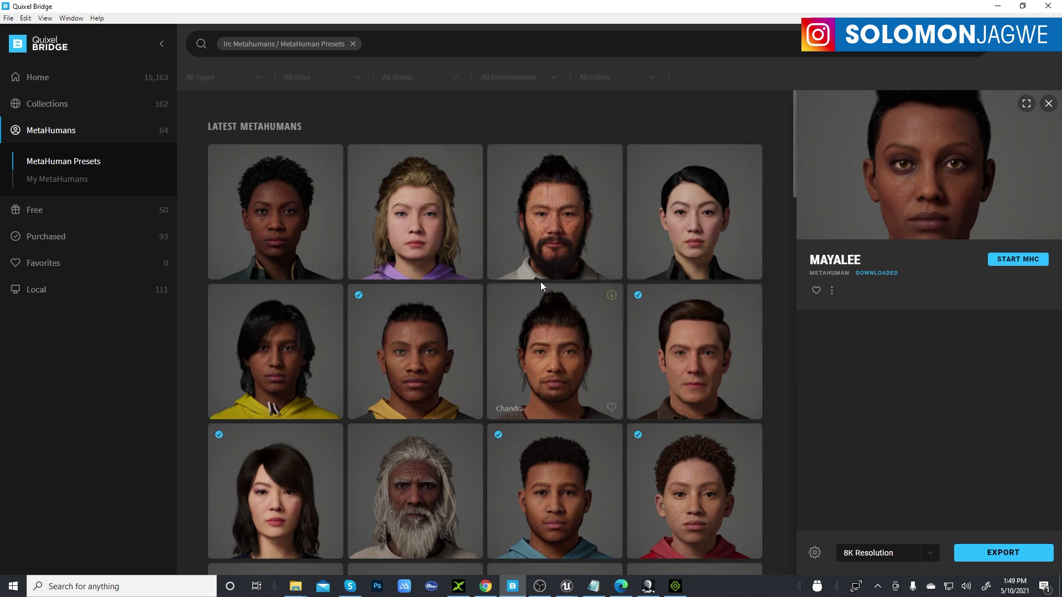
left_click(70, 186)
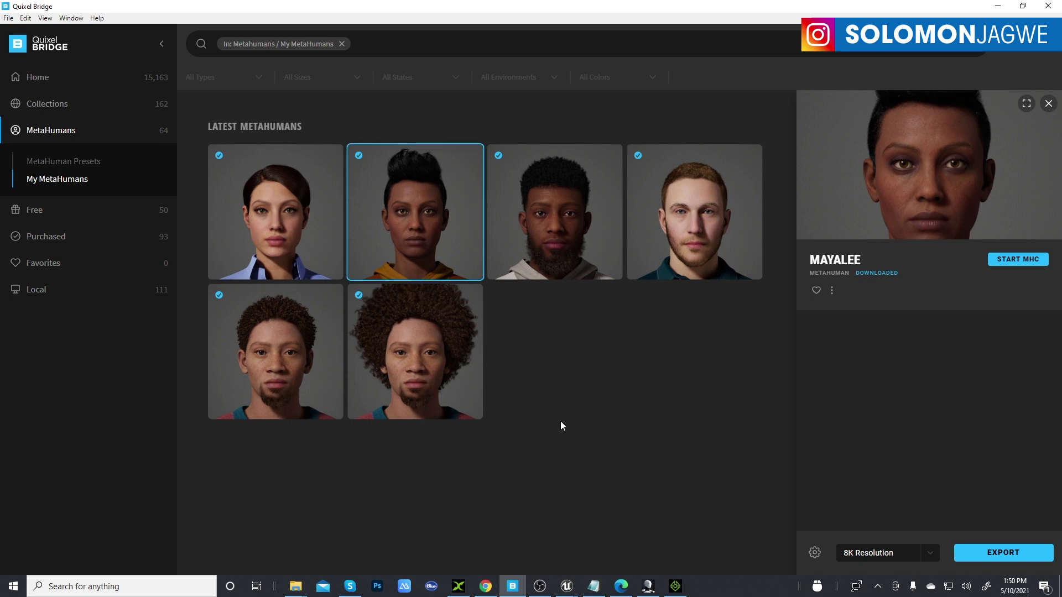
left_click(484, 585)
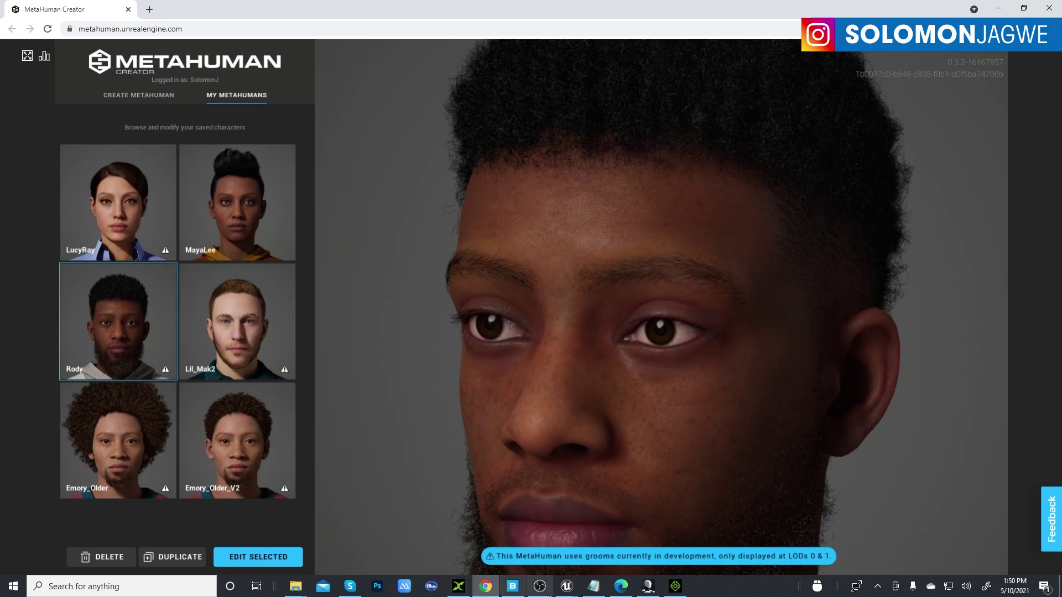
left_click(515, 587)
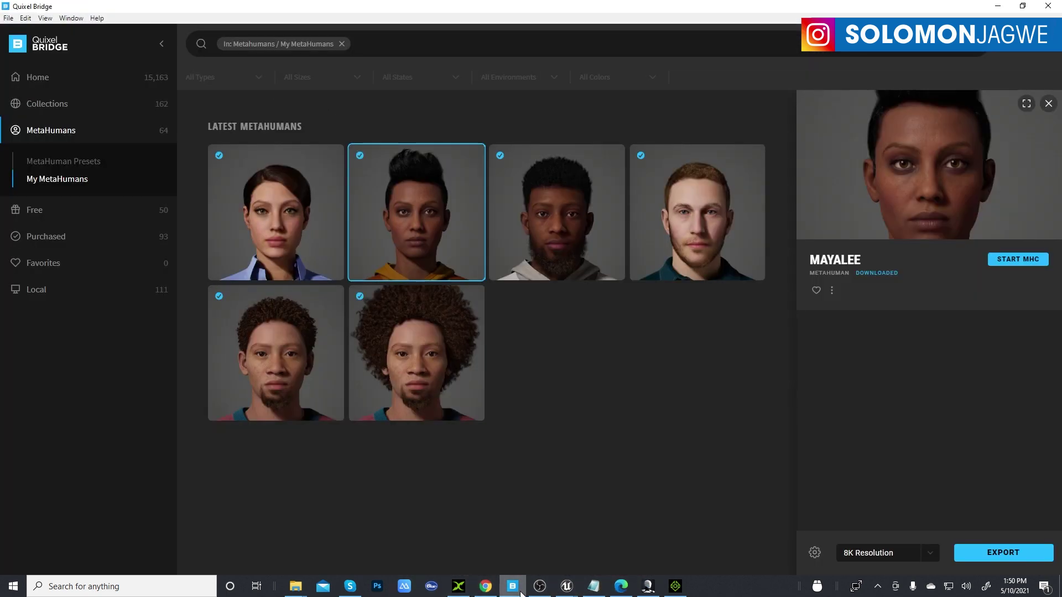
left_click(76, 162)
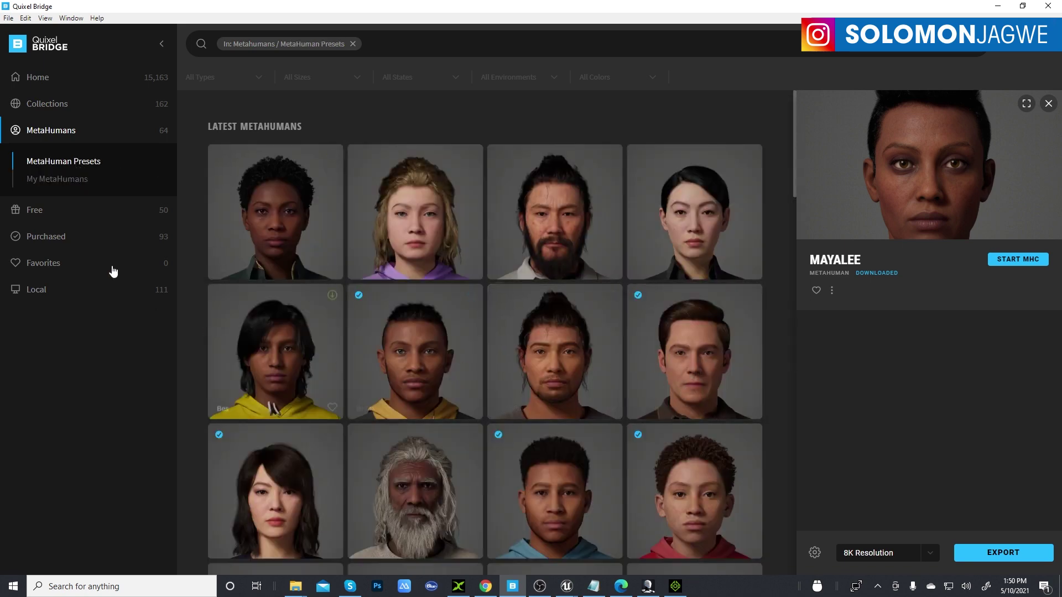
left_click(78, 179)
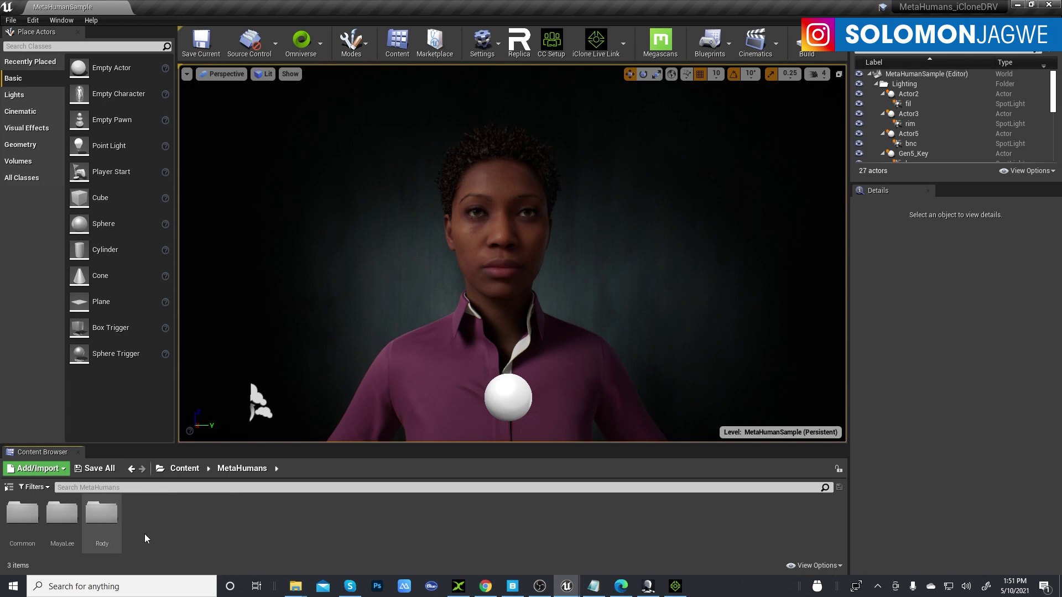
- Revisit and minimize Quixel Bridge, and create a new level from the Default template in Unreal Editor
left_click(512, 585)
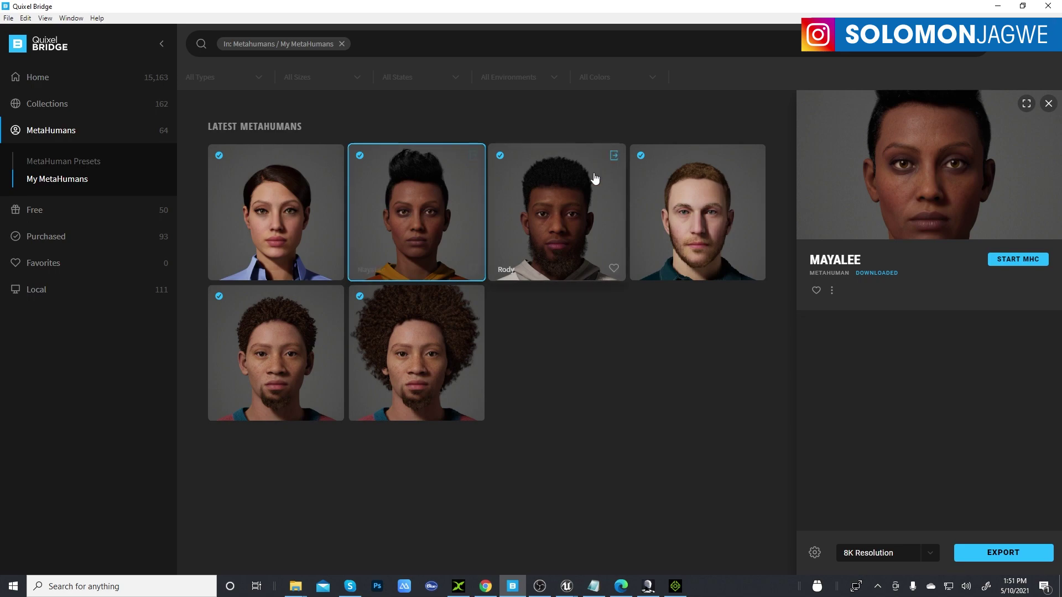
left_click(998, 7)
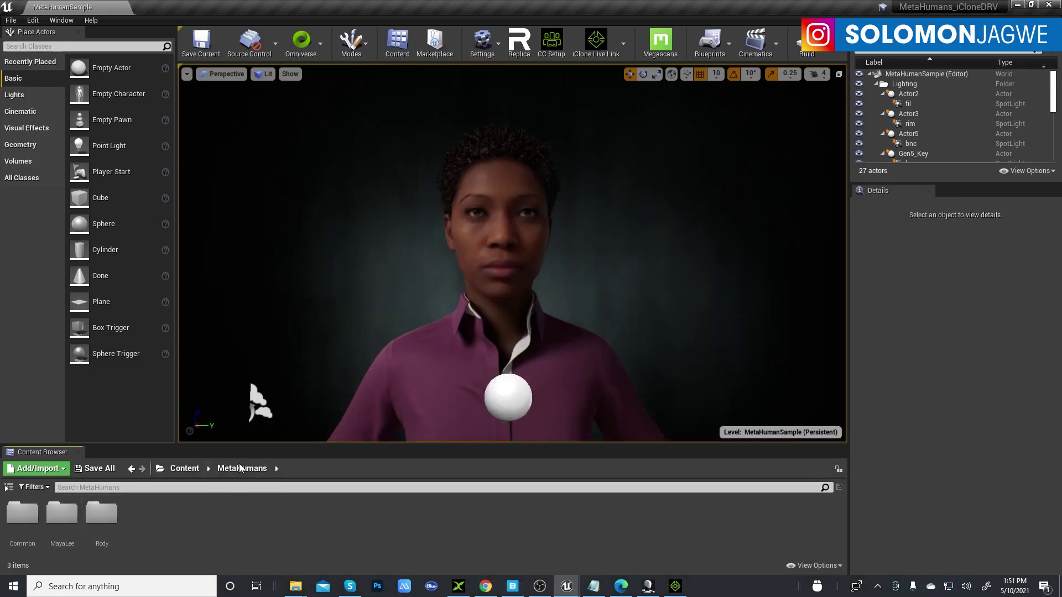
left_click(10, 20)
left_click(29, 39)
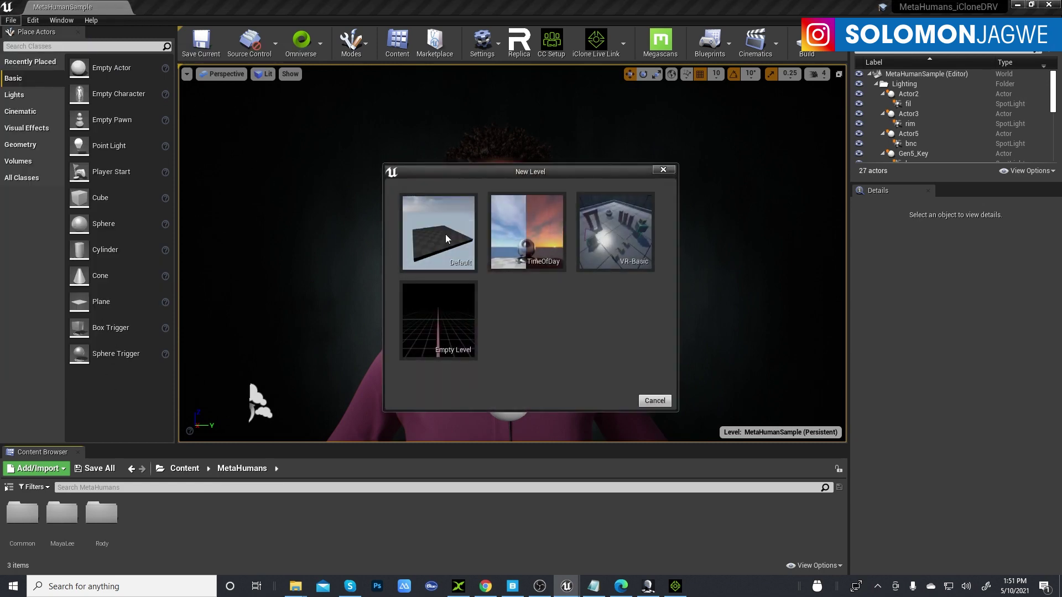
left_click(446, 235)
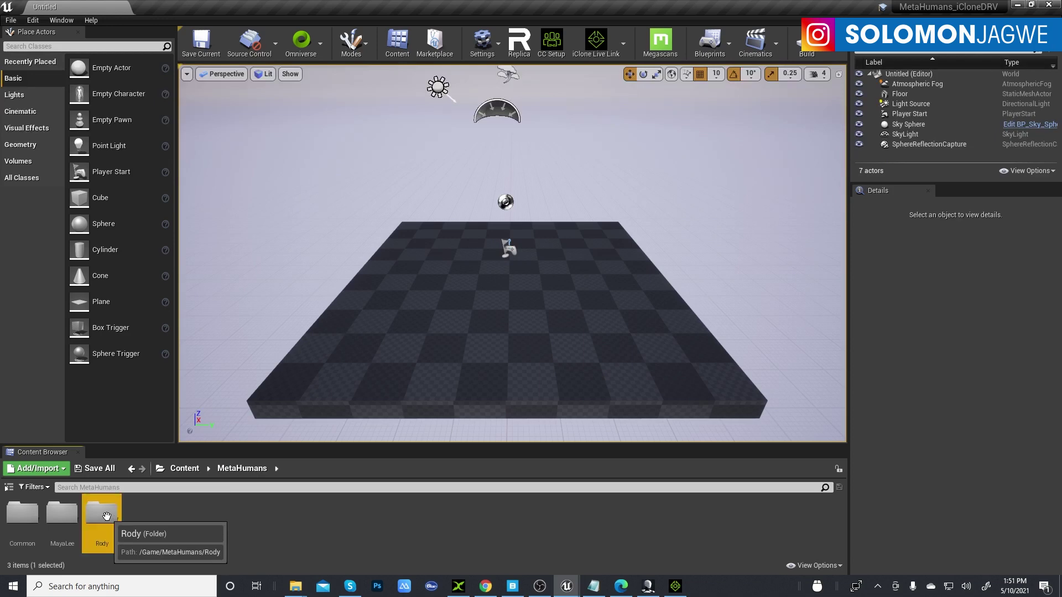
- Open the BP_Rody blueprint from the Rody folder and select its Body component to inspect its details
double_click(114, 514)
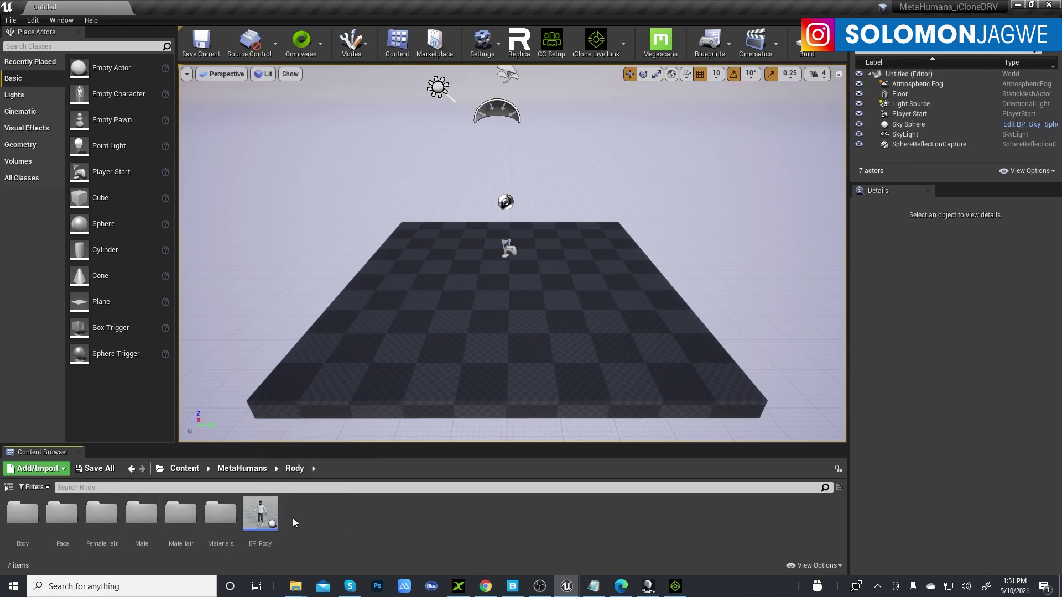
double_click(268, 522)
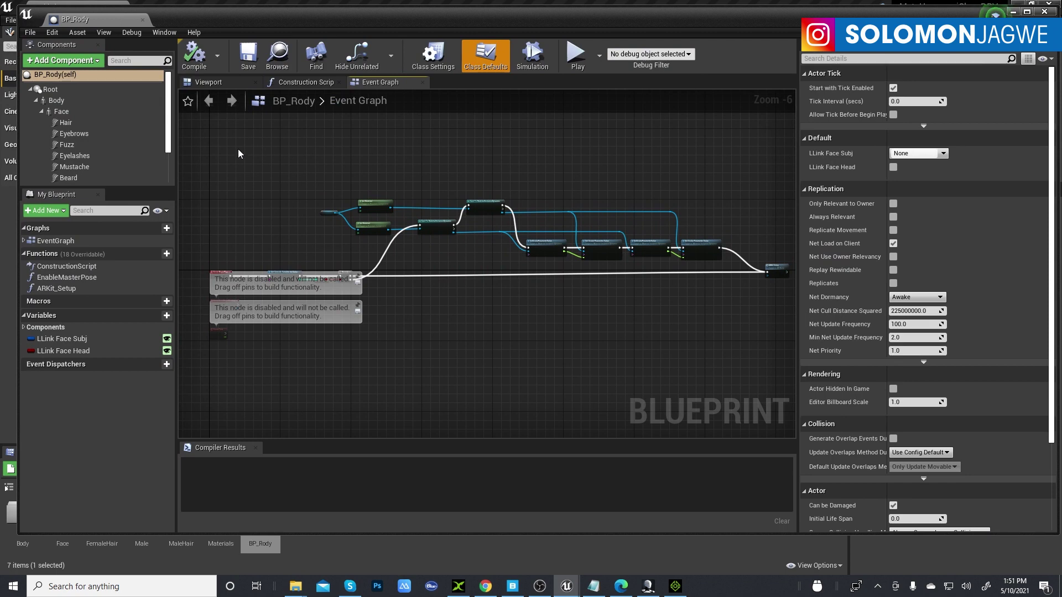
left_click(60, 103)
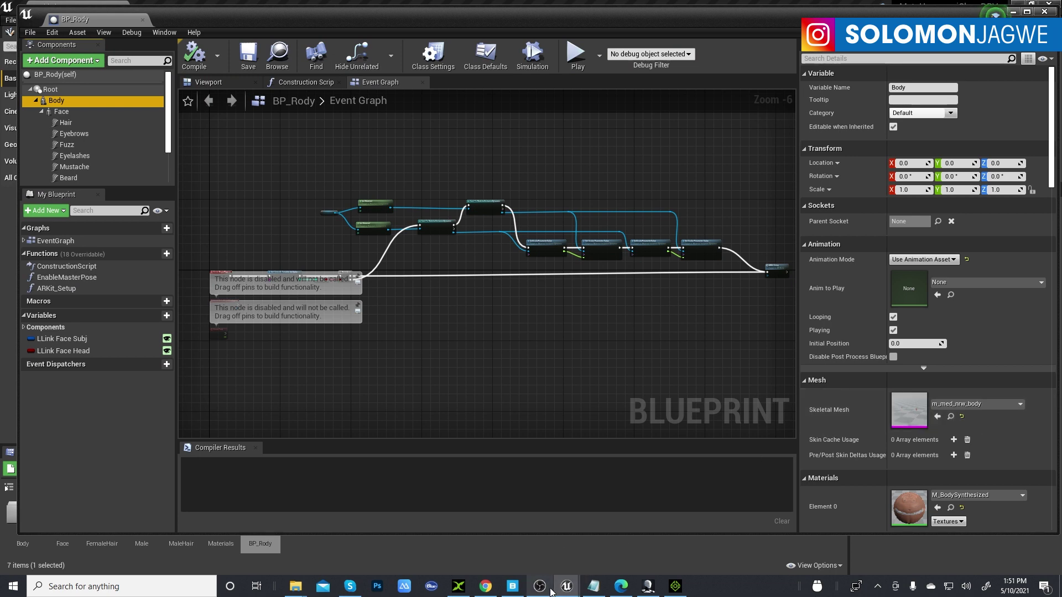
- Minimize the blueprint editor, check the contents of Rody's Body folder, and return to the Rody folder
mouse_move(542, 591)
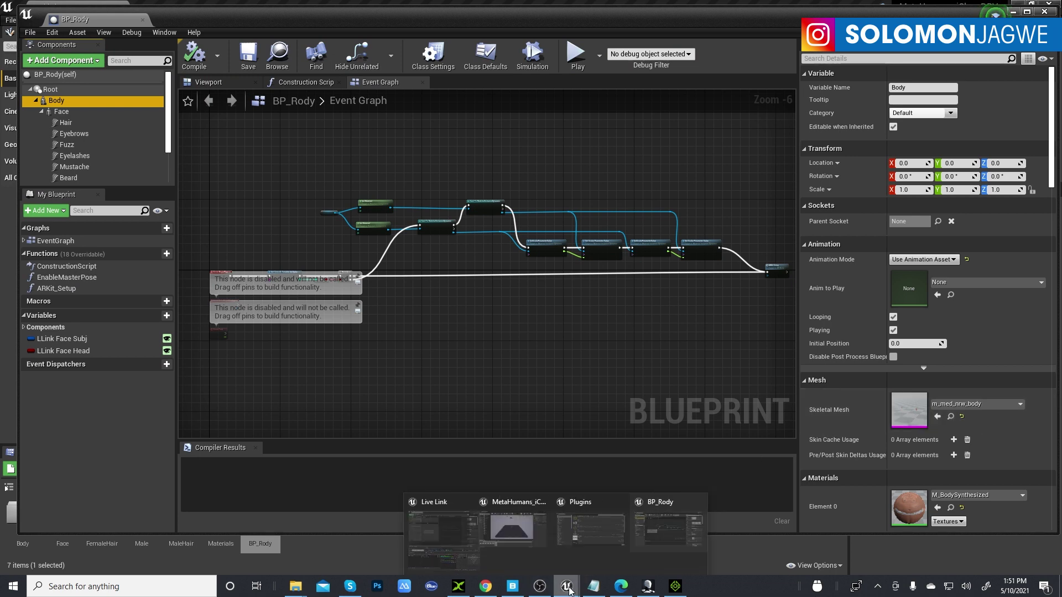
left_click(494, 504)
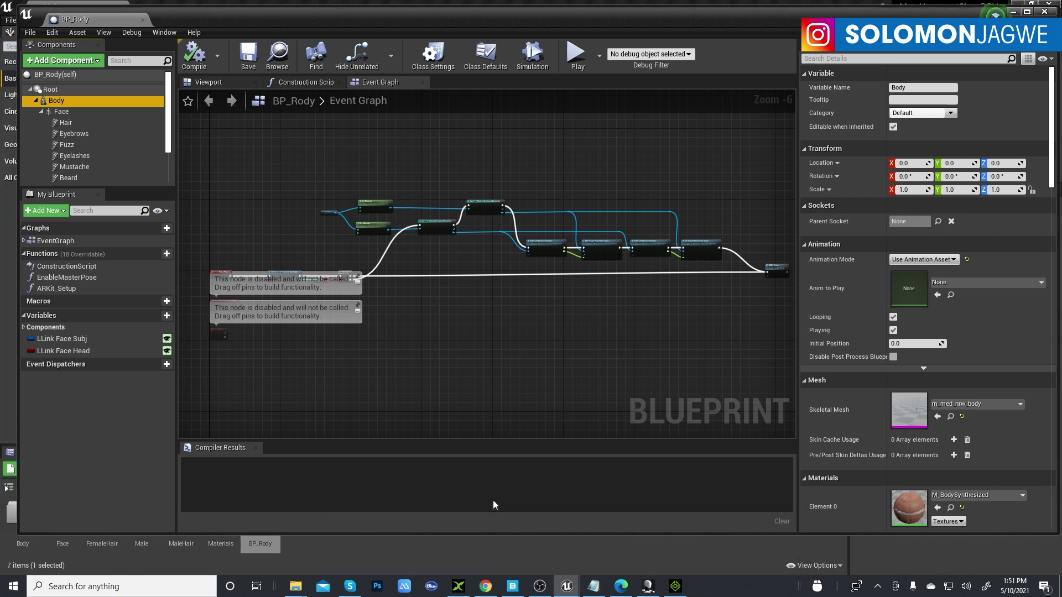
left_click(1013, 12)
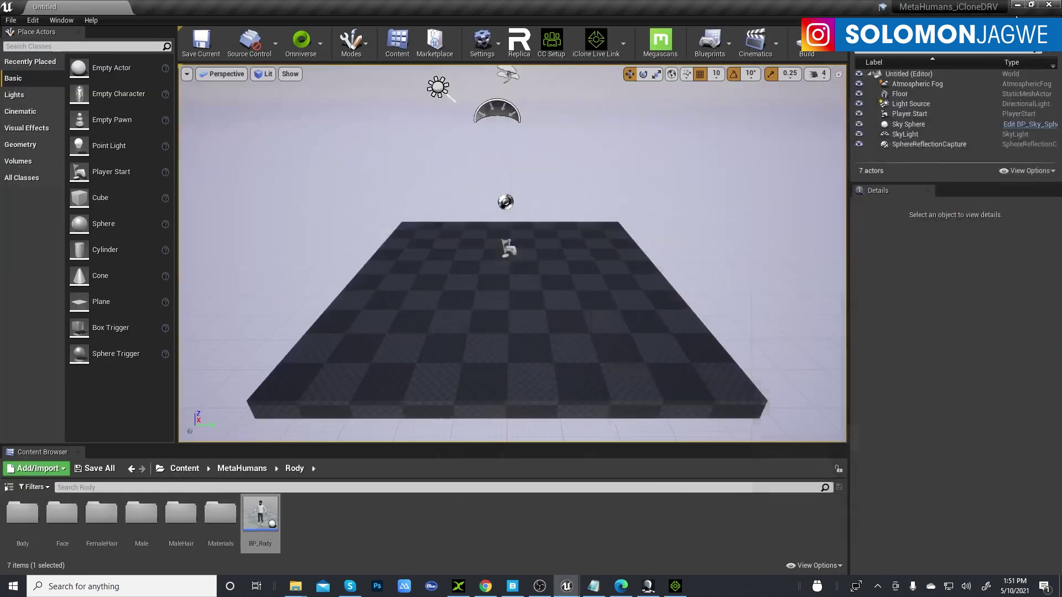
double_click(23, 517)
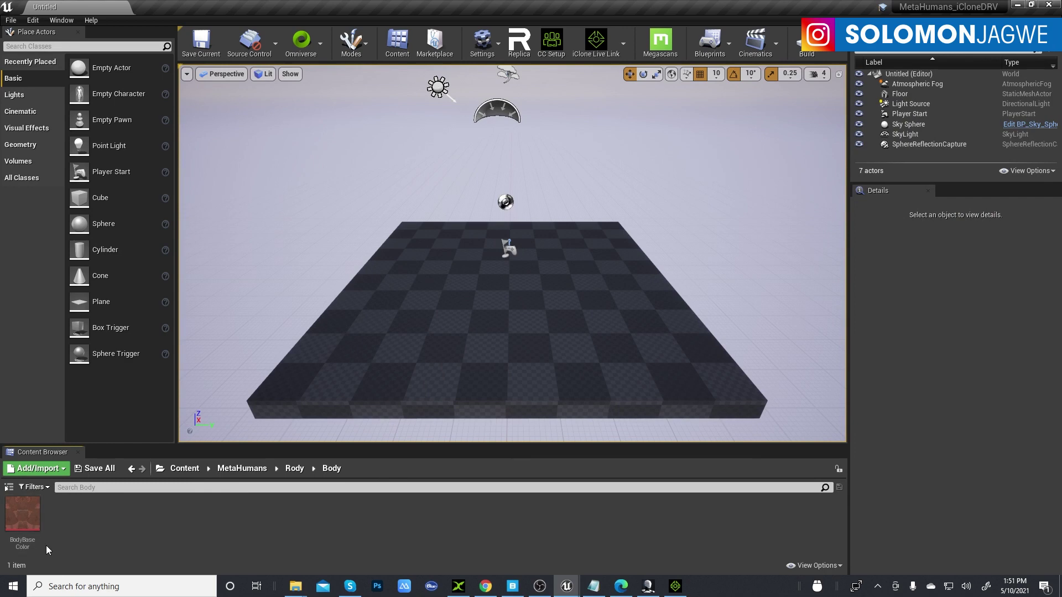
left_click(293, 470)
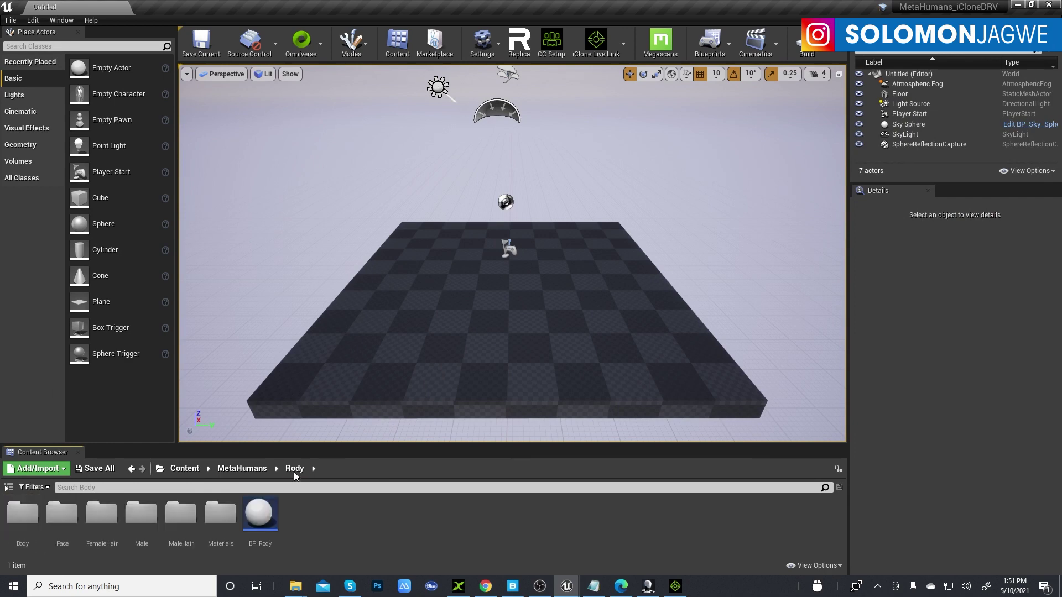
- Open BP_Rody, locate its Body component's skeletal mesh in the Content Browser, and minimize the blueprint editor
double_click(260, 514)
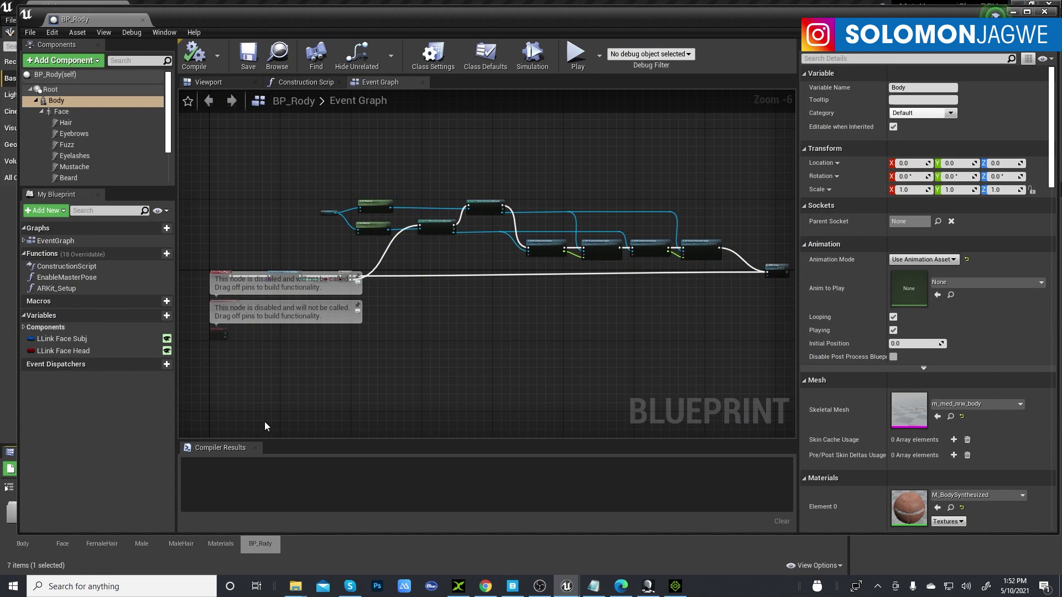
left_click(72, 103)
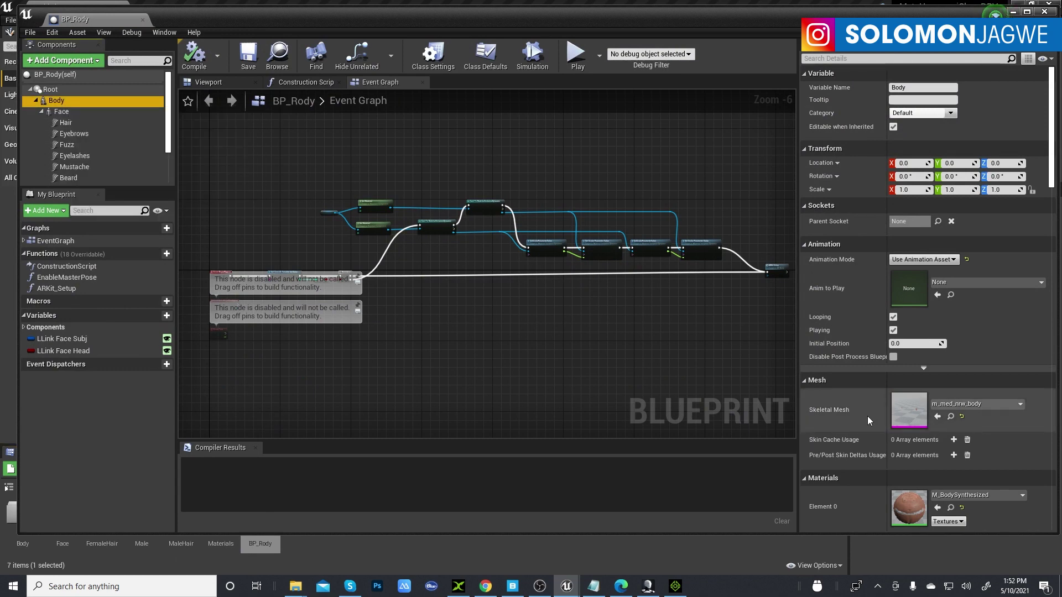
left_click(951, 417)
left_click(1013, 11)
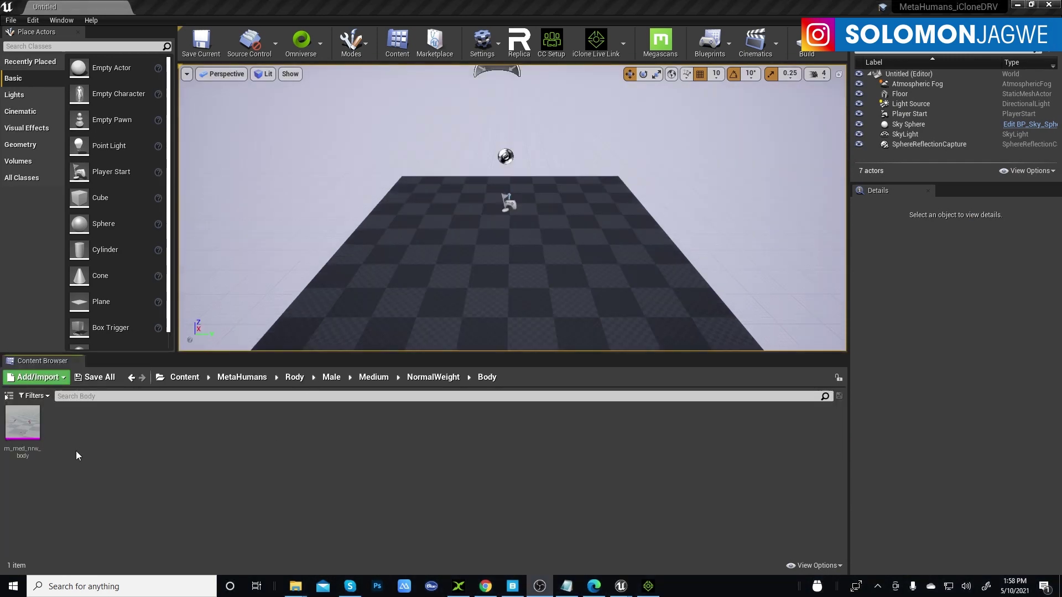
- Start exporting the m_med_nrw_body skeletal mesh and copy the path of the MetaHuman_Exp\FBX\Male folder from File Explorer
right_click(22, 434)
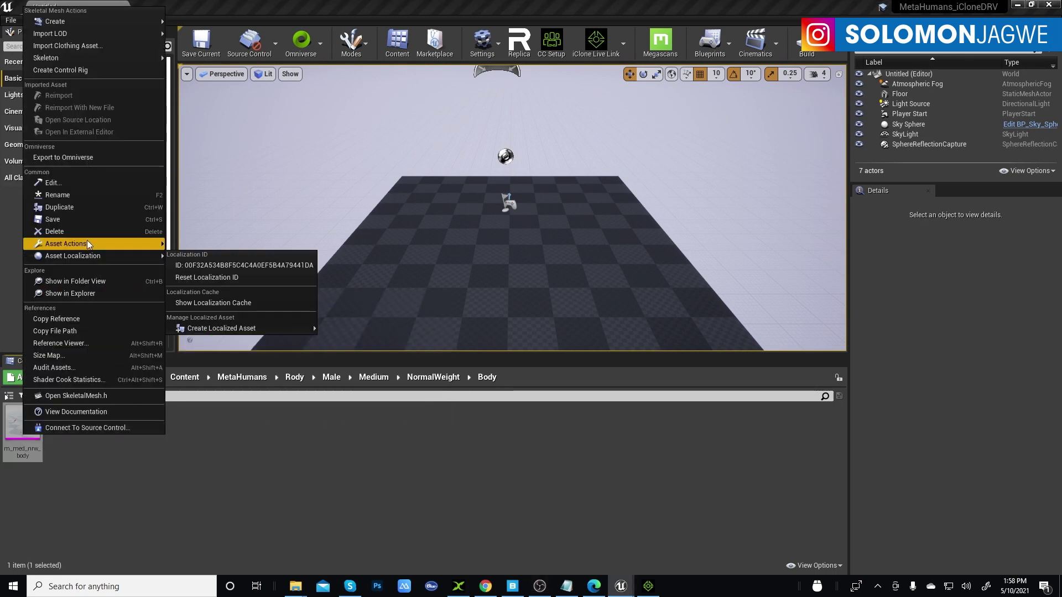
mouse_move(86, 243)
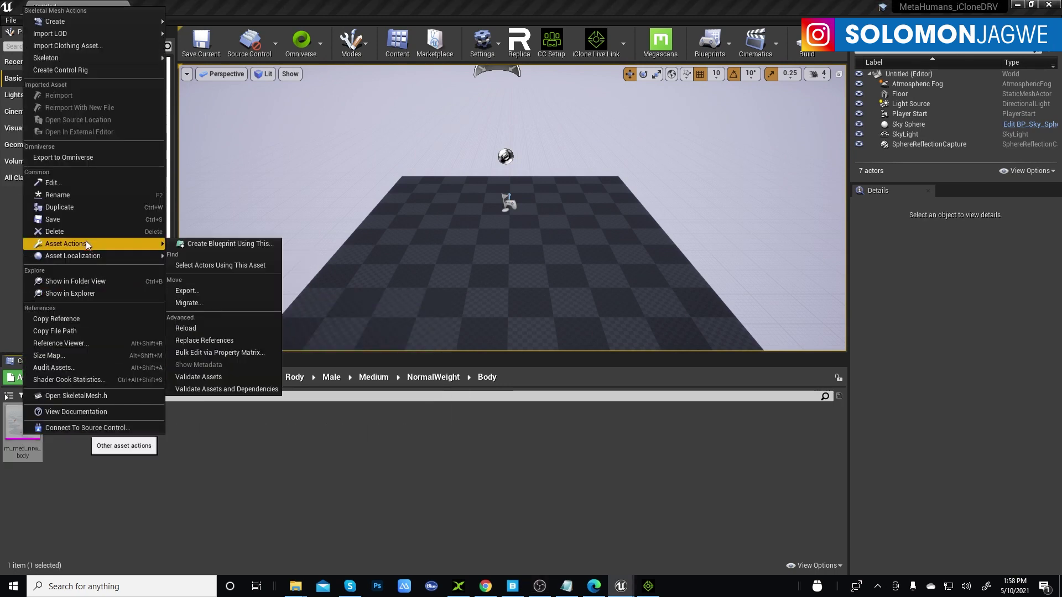
left_click(194, 290)
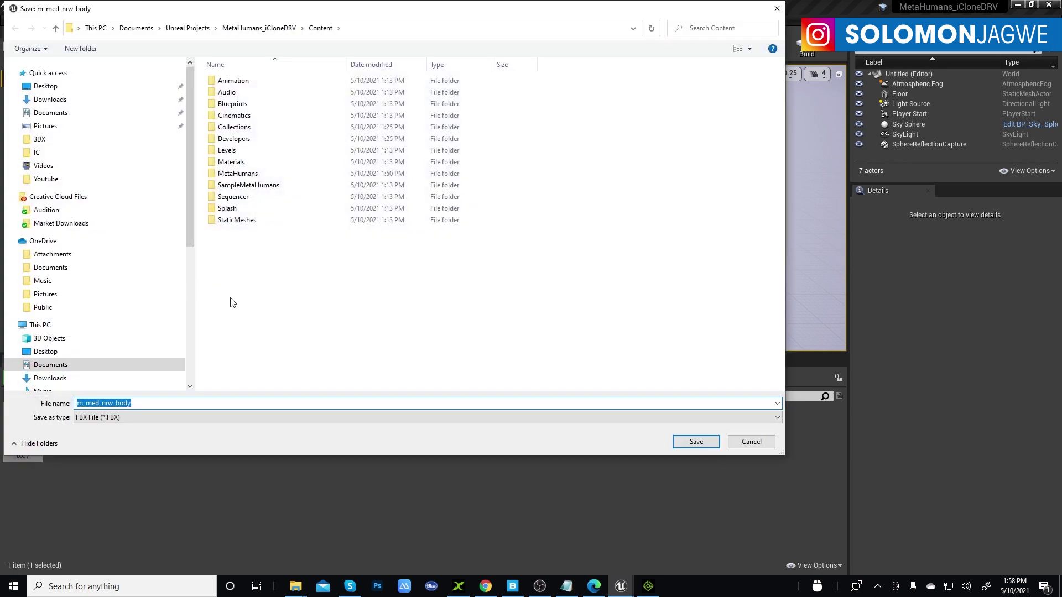
left_click(297, 588)
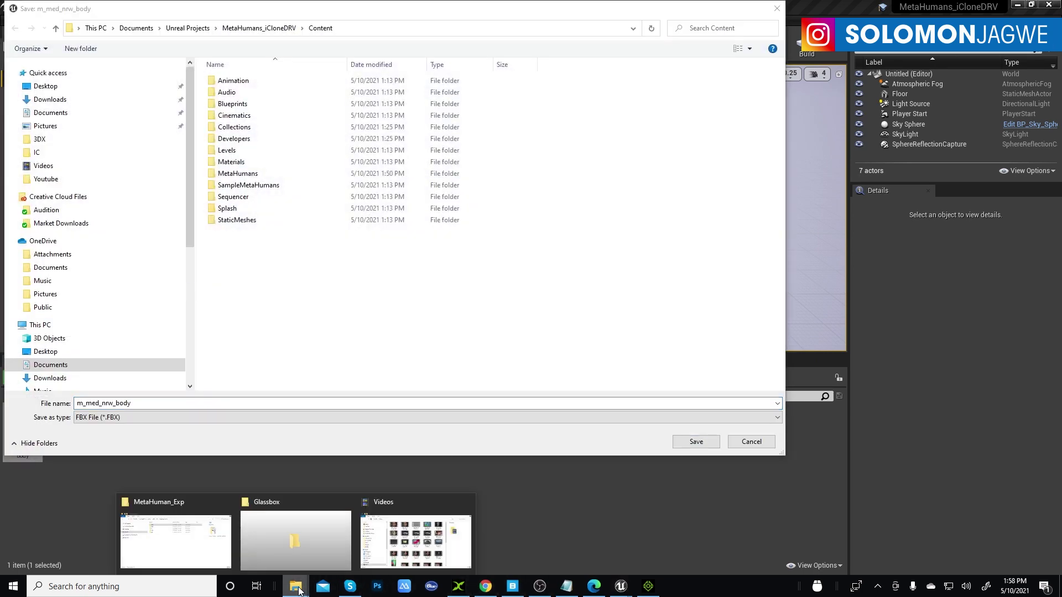
left_click(183, 512)
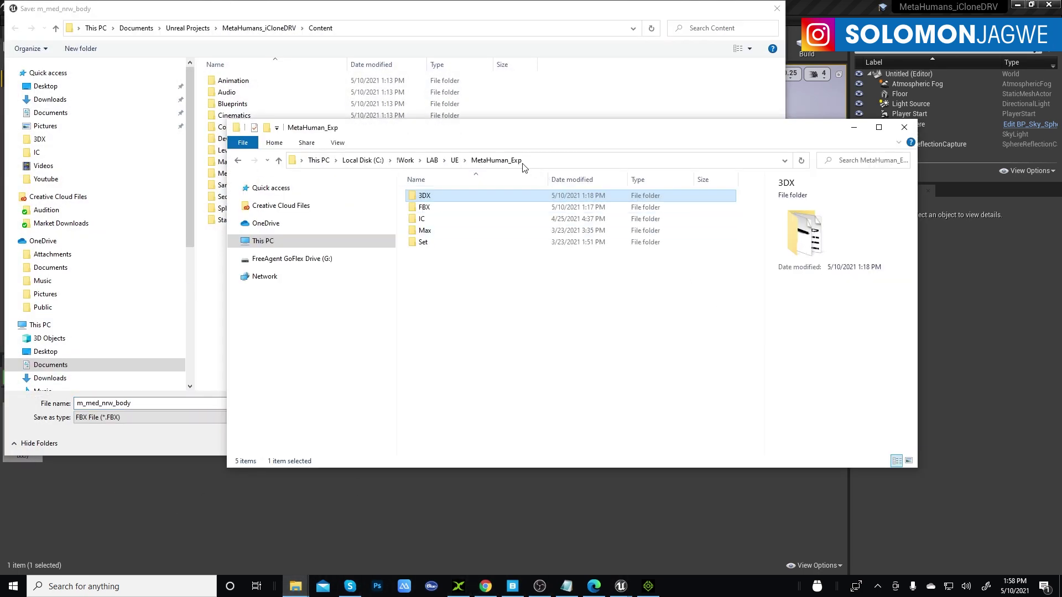
double_click(424, 207)
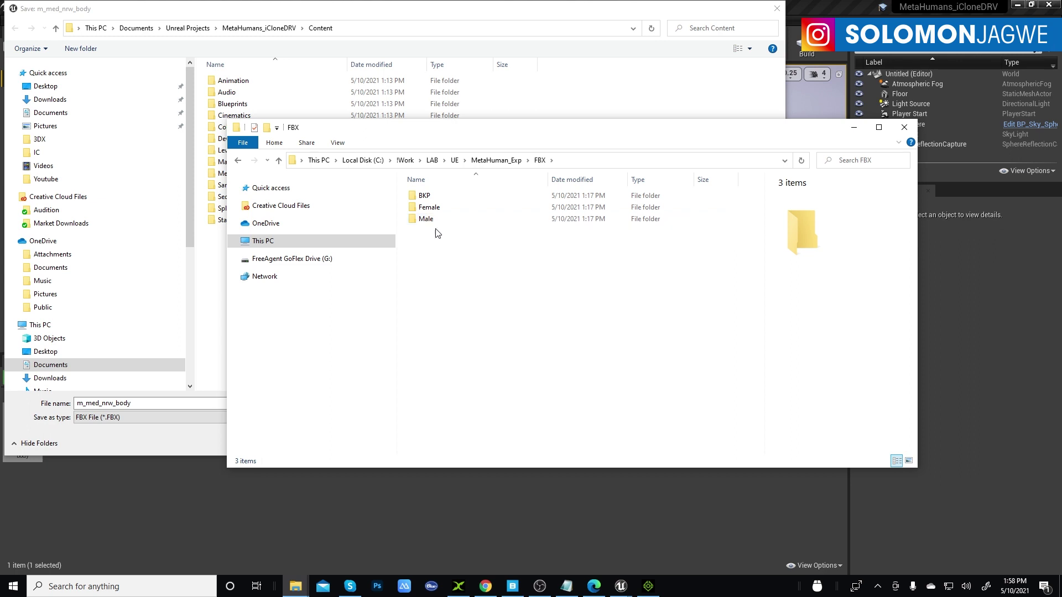
double_click(432, 220)
left_click(597, 160)
key("ctrl+c")
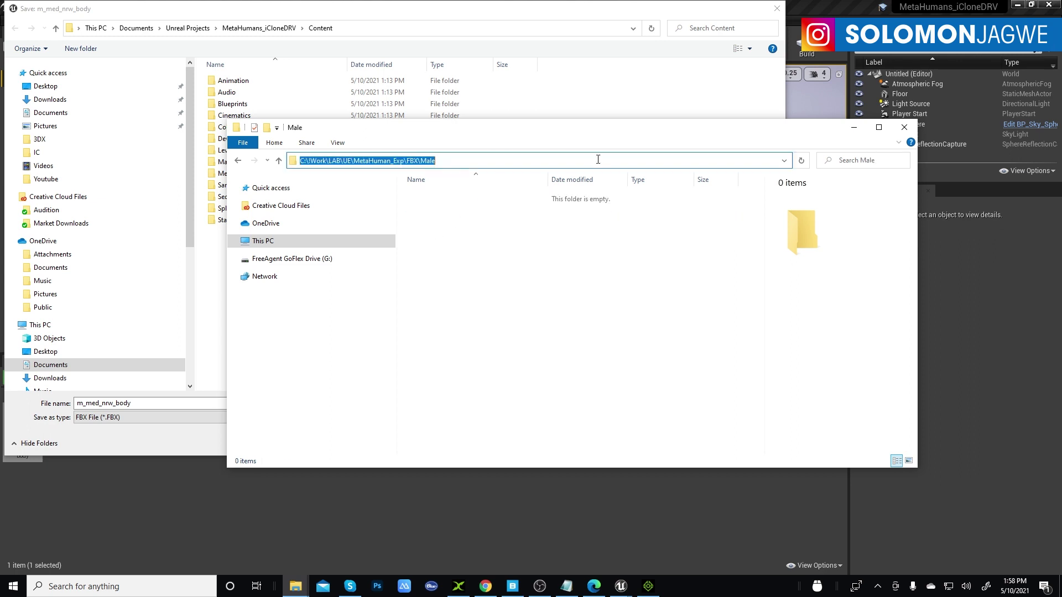
- Set the export location to the copied FBX\Male folder path and save m_med_nrw_body there as an FBX file
left_click(464, 25)
left_click(456, 29)
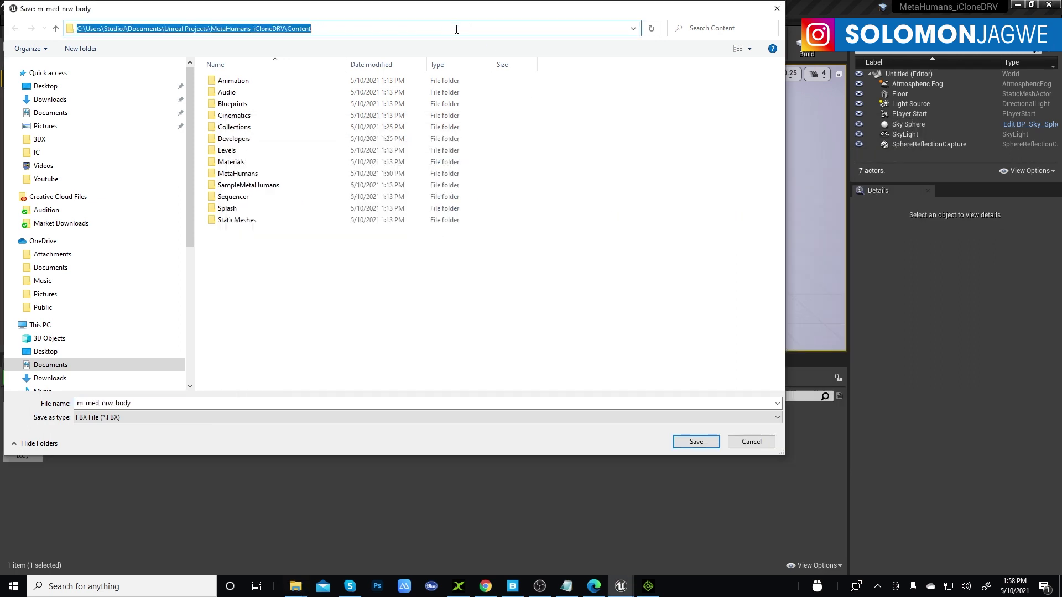
key("ctrl+v")
key("Return")
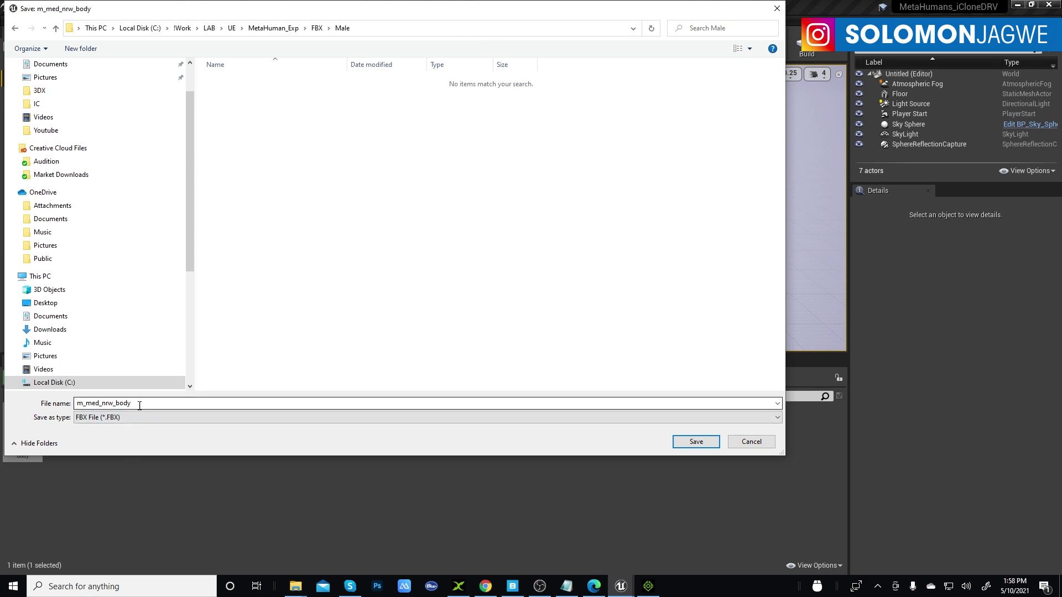
left_click(693, 441)
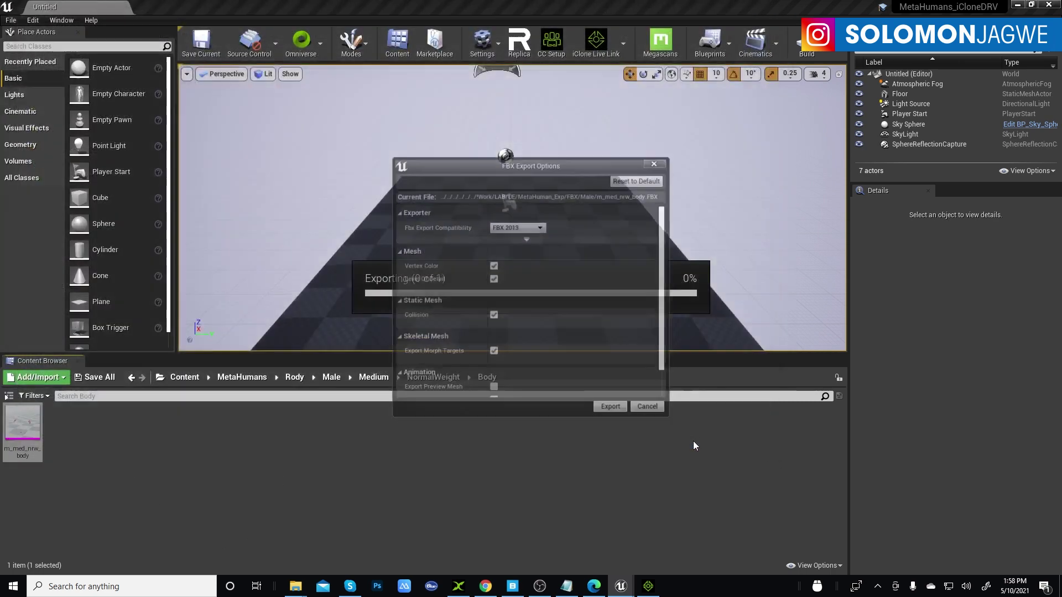
- Export the male body with FBX 2011 compatibility, with Level Of Detail and Export Morph Targets turned off
left_click(540, 228)
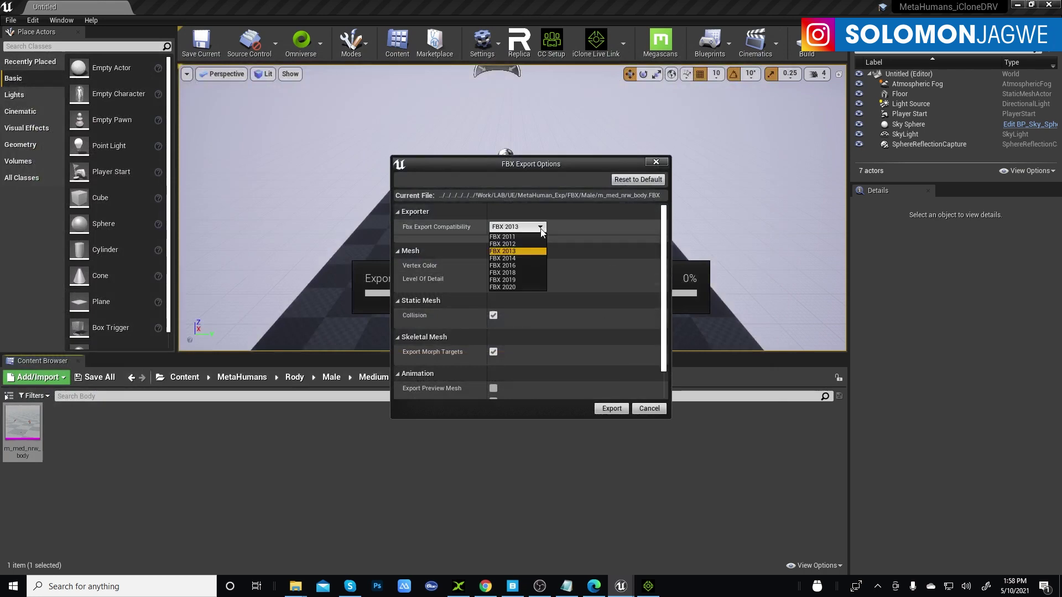
left_click(519, 236)
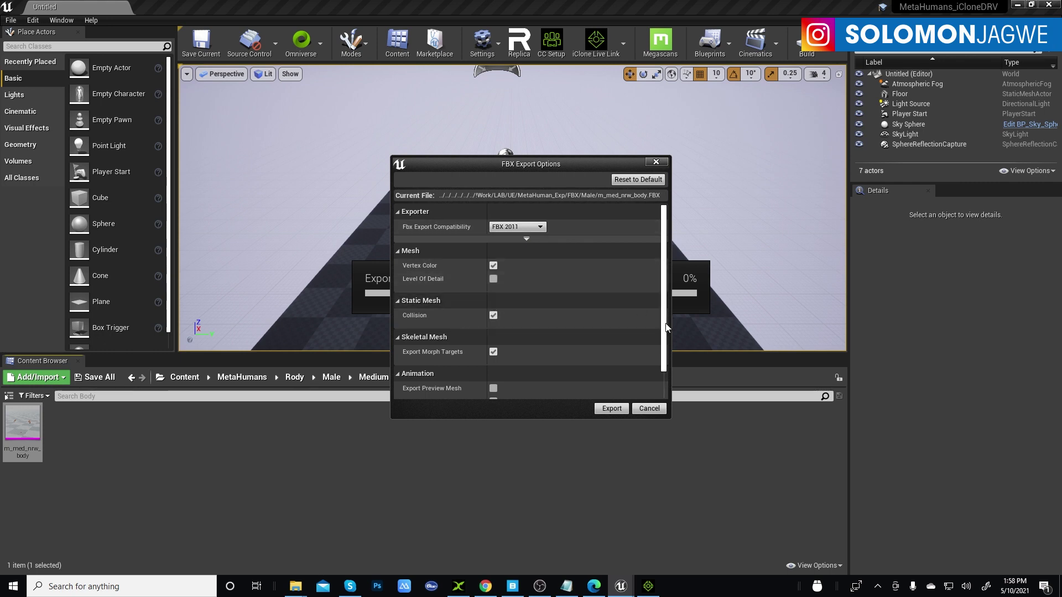
left_click(493, 352)
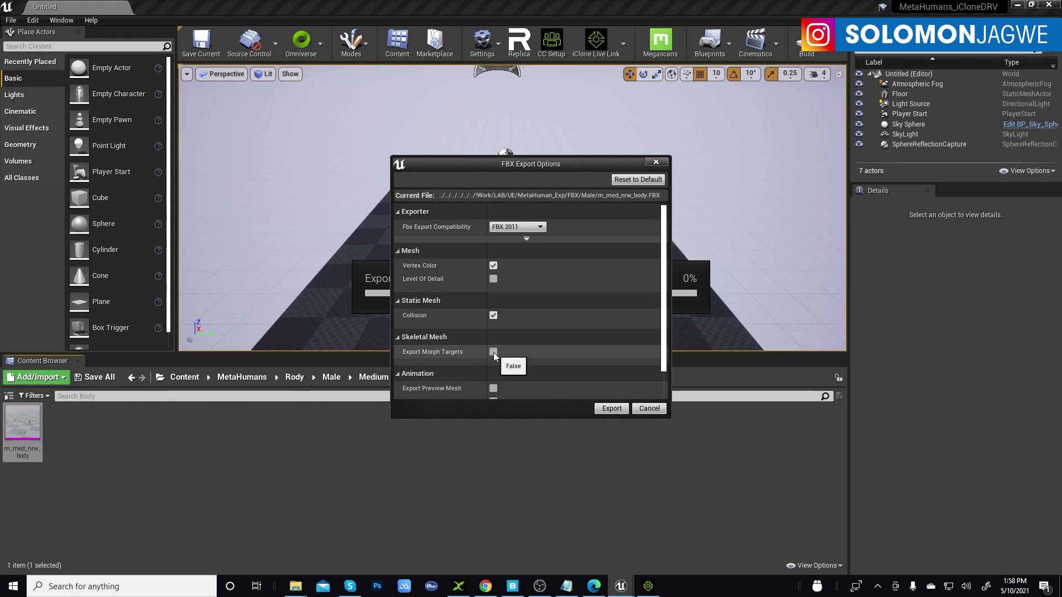
left_click_drag(664, 331, 666, 378)
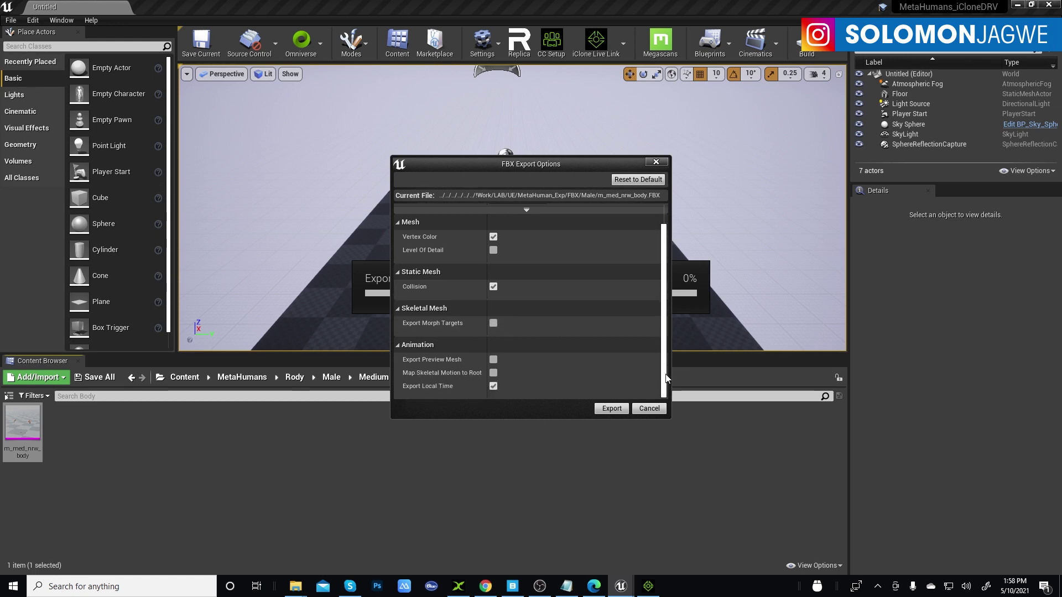
left_click(611, 408)
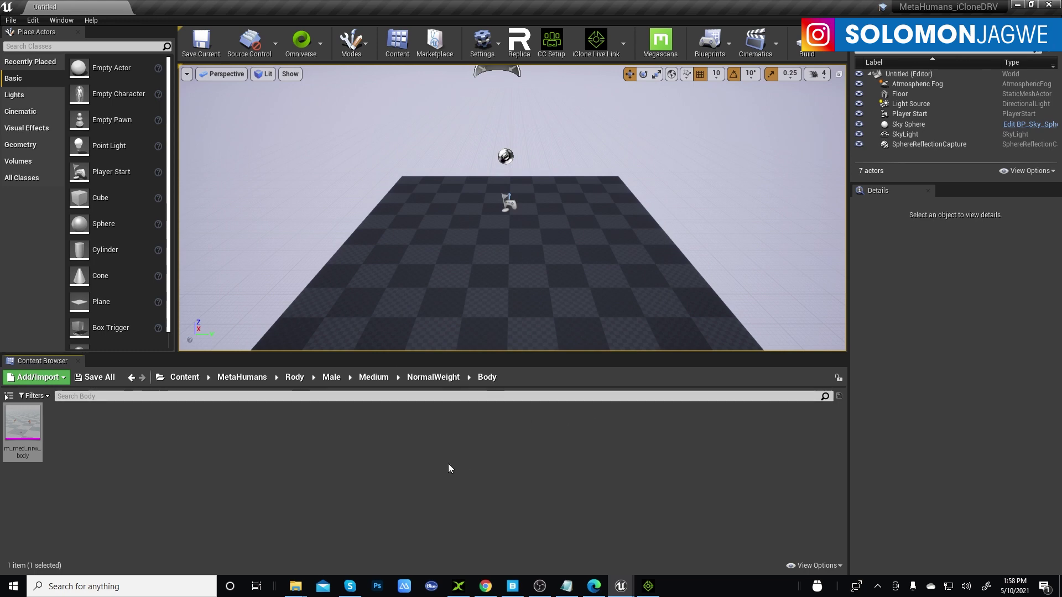
- Open the BP_MayaLee blueprint from the MayaLee folder under MetaHumans
left_click(244, 376)
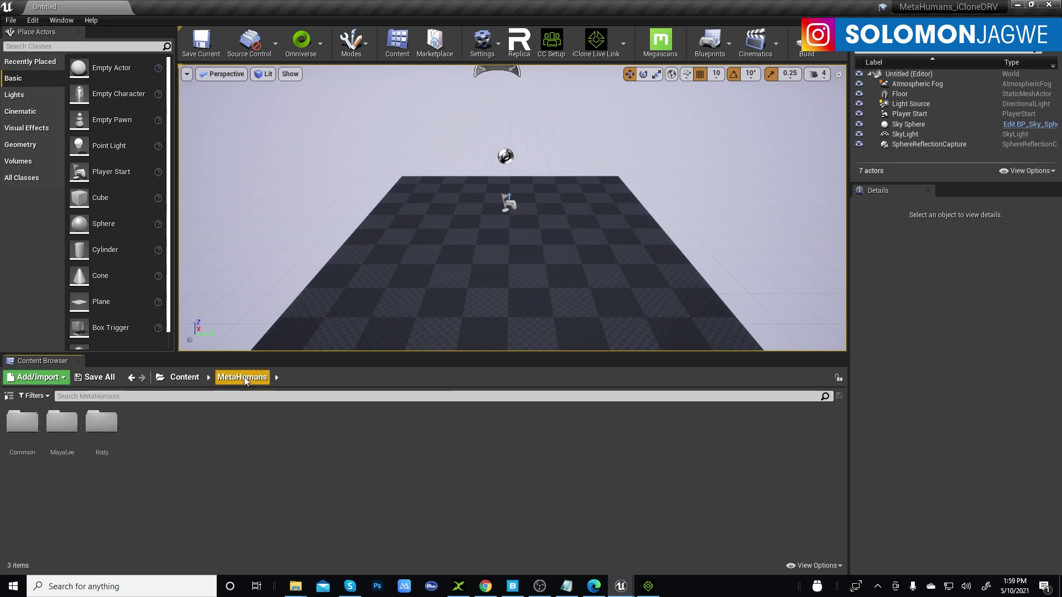
double_click(62, 423)
left_click(224, 431)
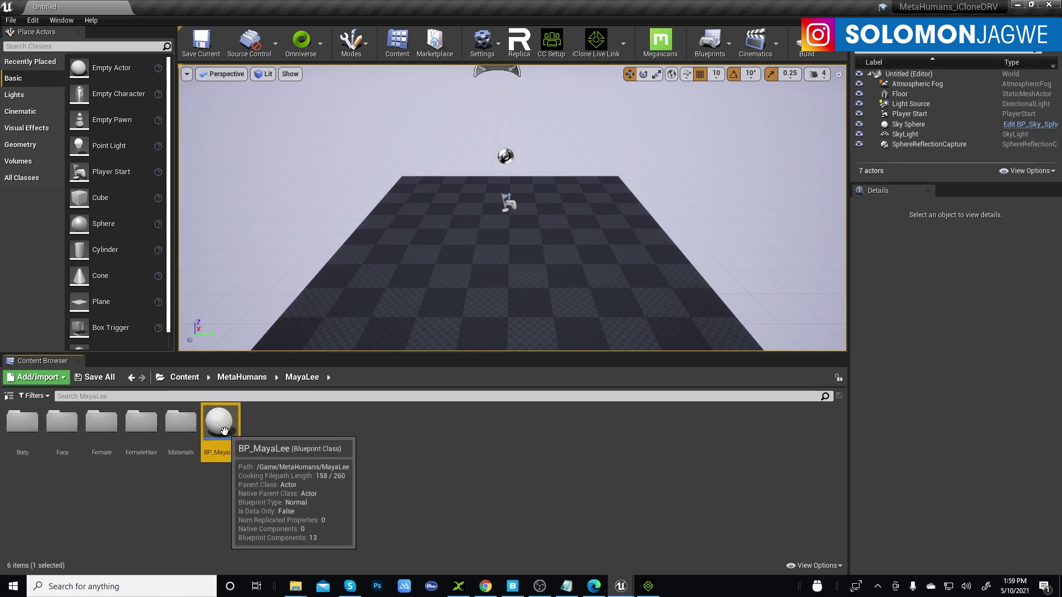
left_click_drag(524, 400, 552, 298)
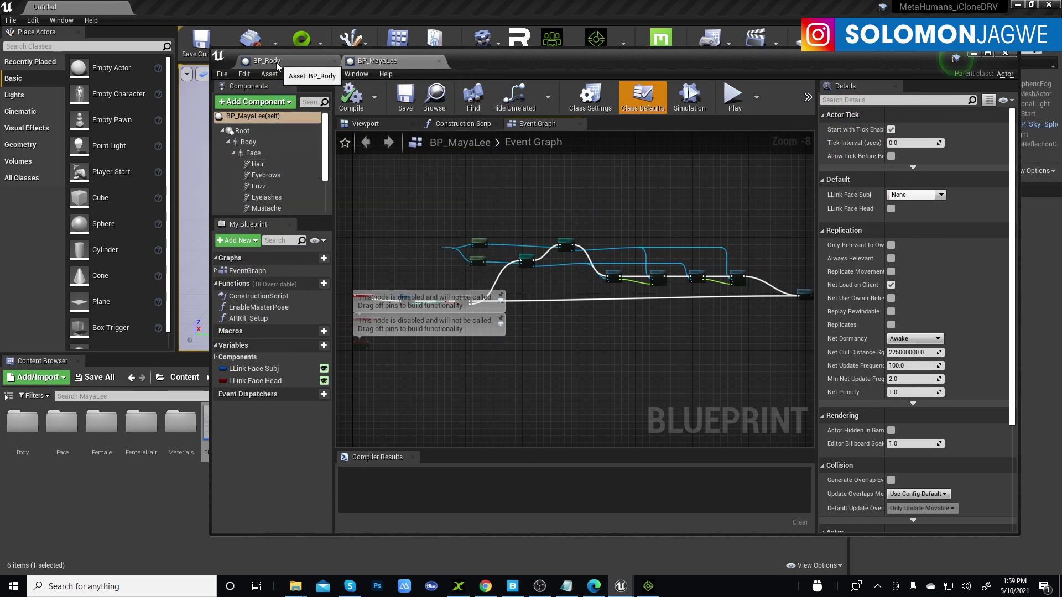
- Locate the skeletal mesh of BP_MayaLee's Body component in the Content Browser and minimize the blueprint editor
left_click(270, 142)
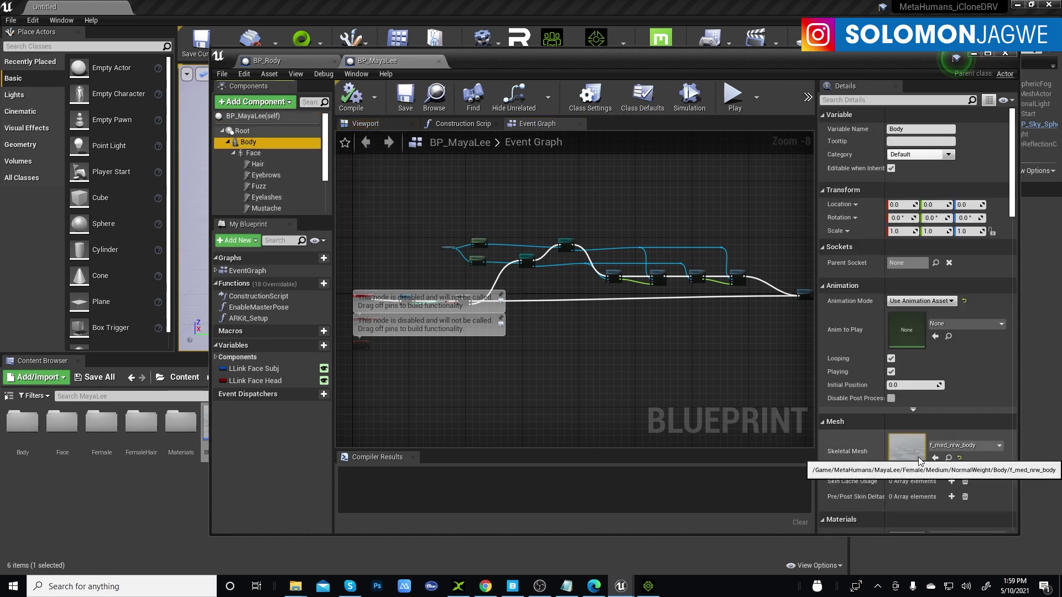
left_click(949, 458)
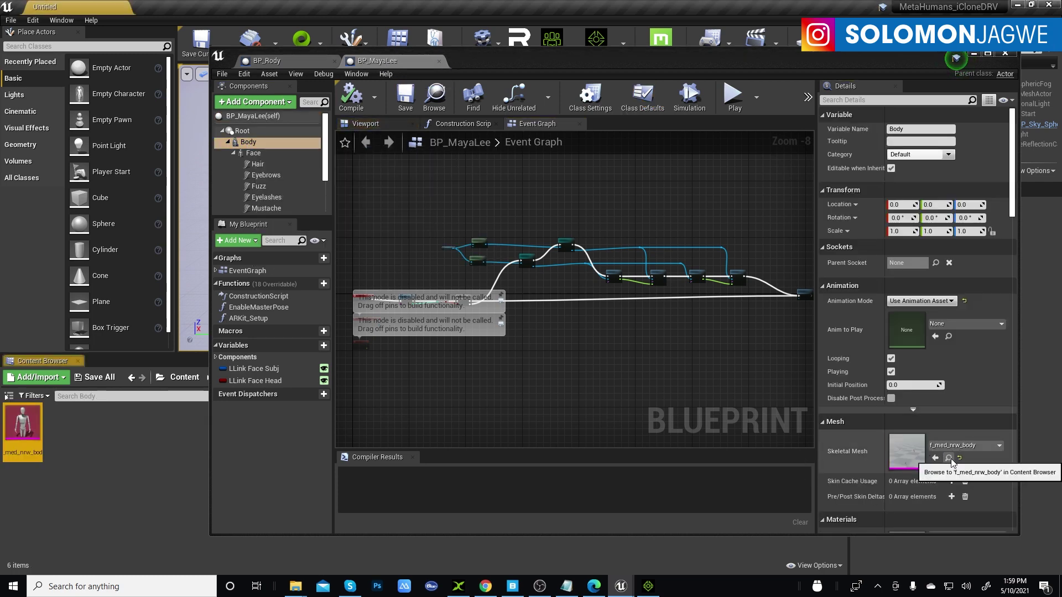
left_click(123, 449)
left_click(976, 57)
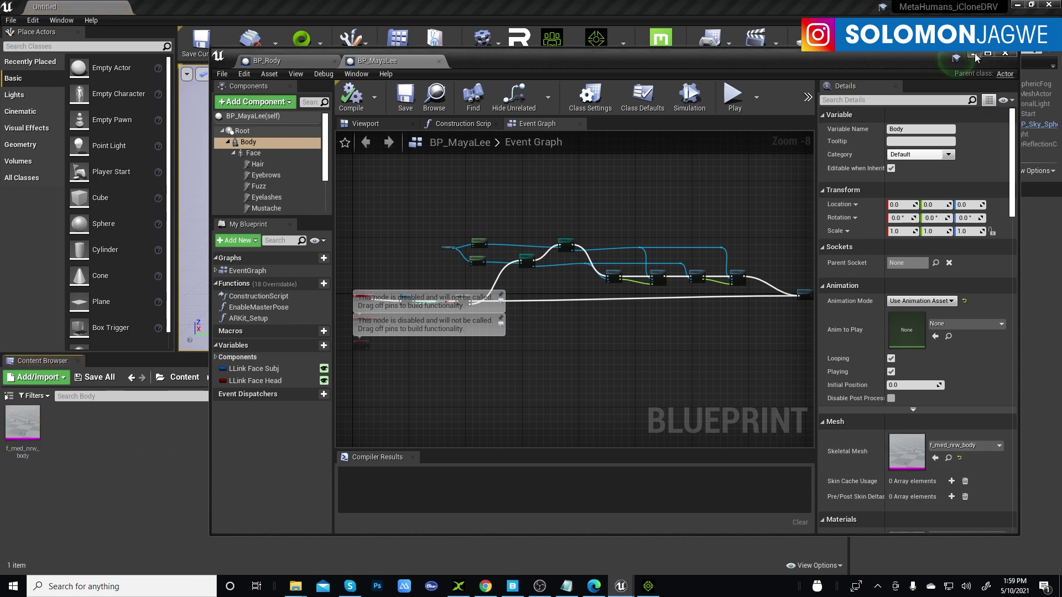
left_click(975, 56)
- Export the f_med_nrw_body skeletal mesh as an FBX file to the MetaHuman_Exp\FBX\Female folder, keeping the same export options
left_click(22, 426)
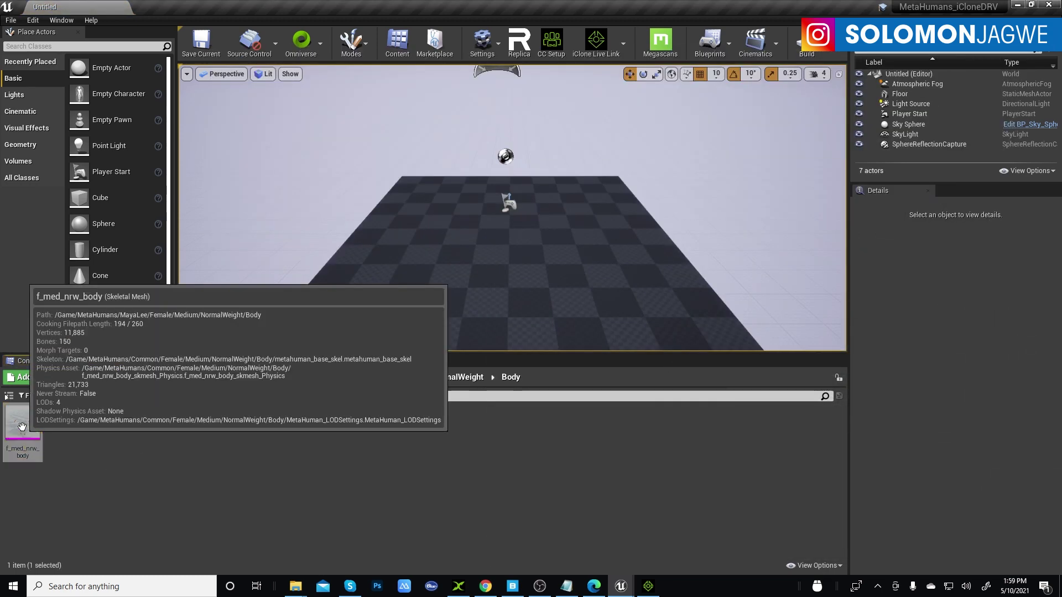
right_click(22, 426)
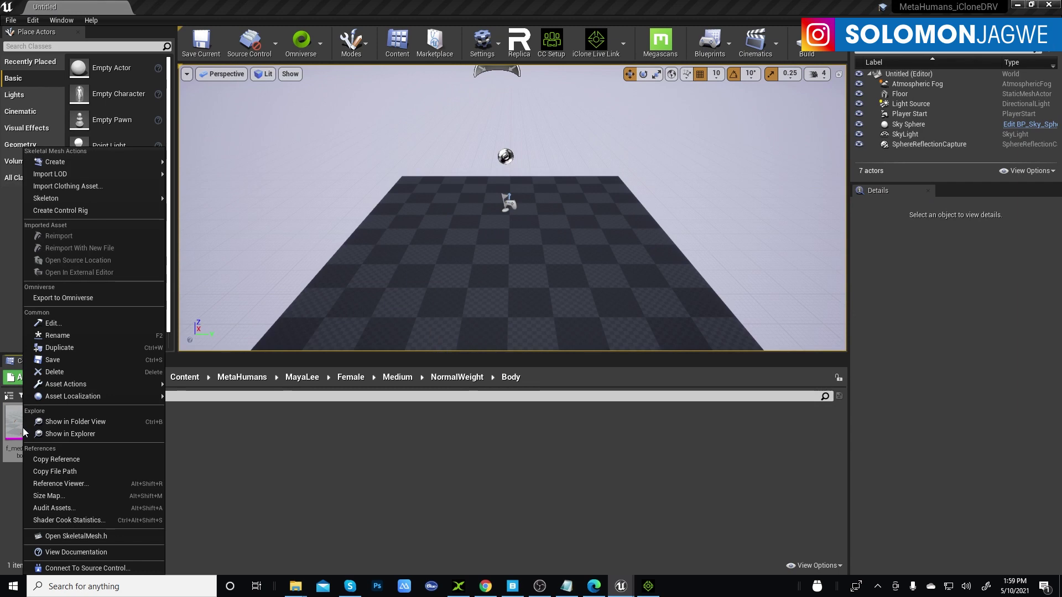
mouse_move(78, 383)
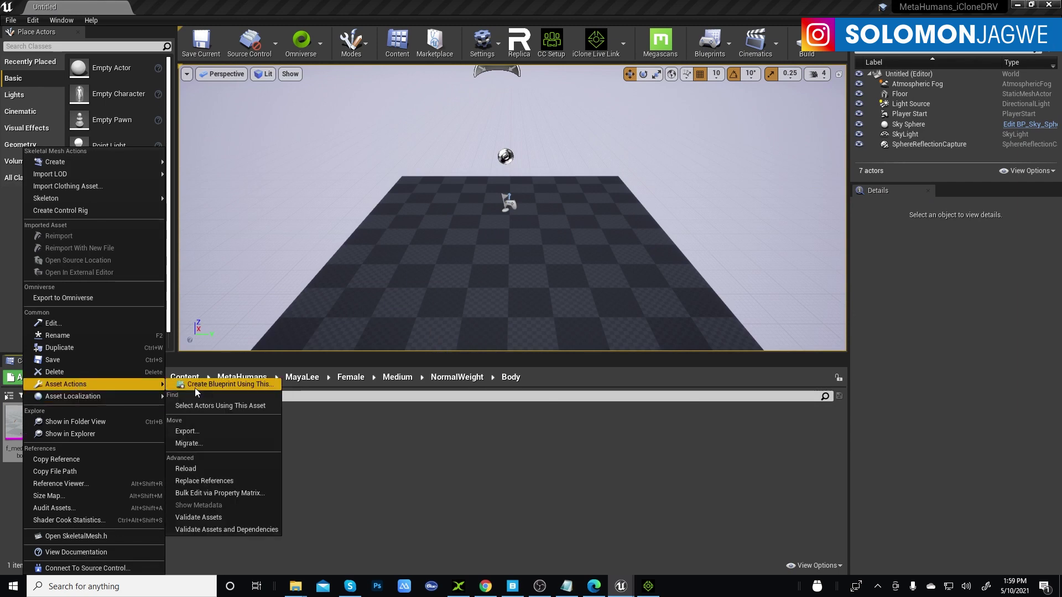
left_click(197, 432)
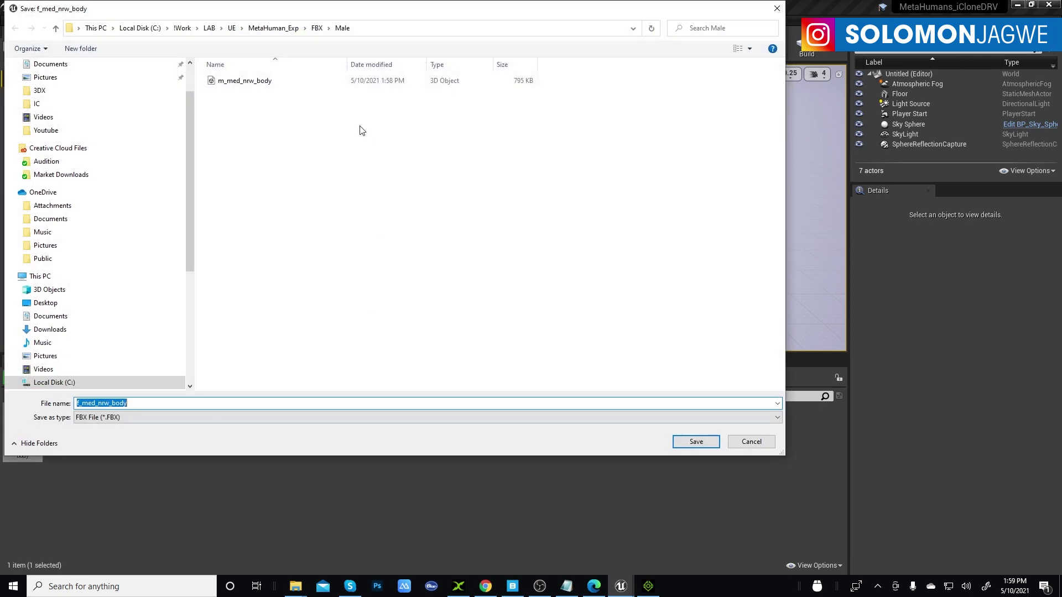
left_click(316, 29)
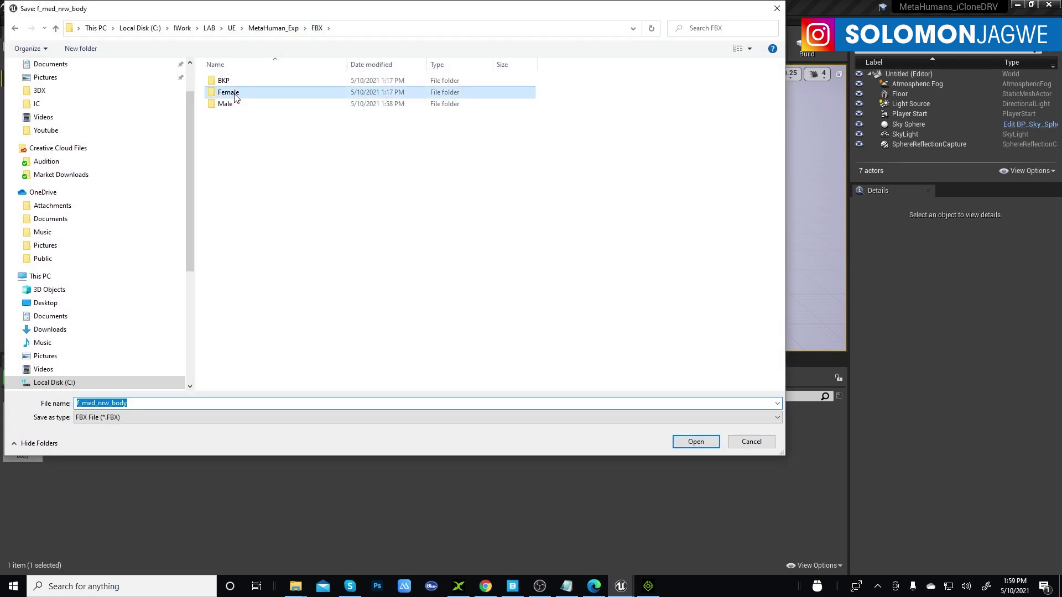
double_click(238, 94)
left_click(696, 441)
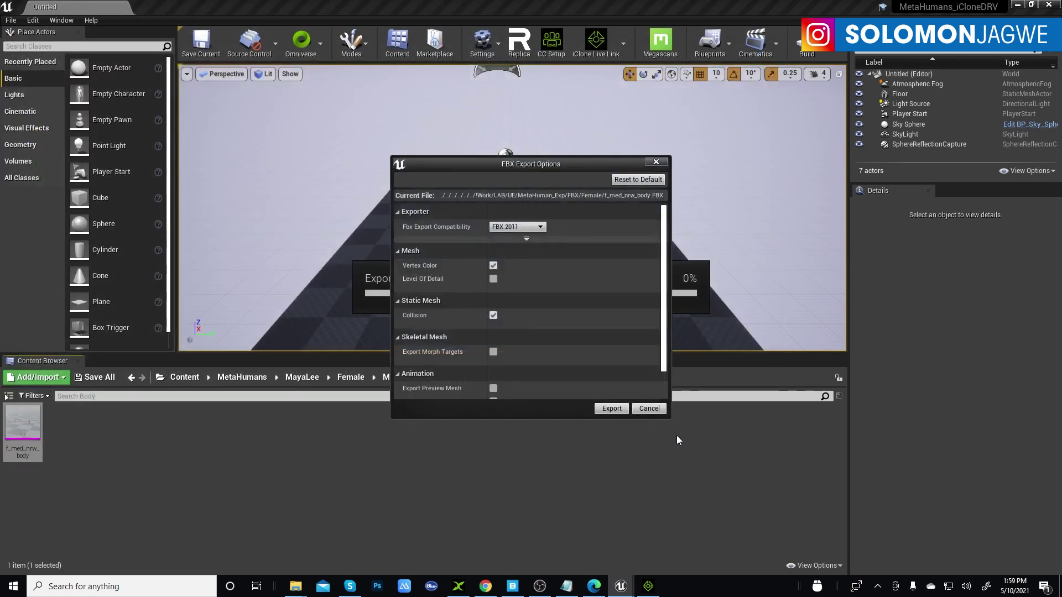
left_click(611, 408)
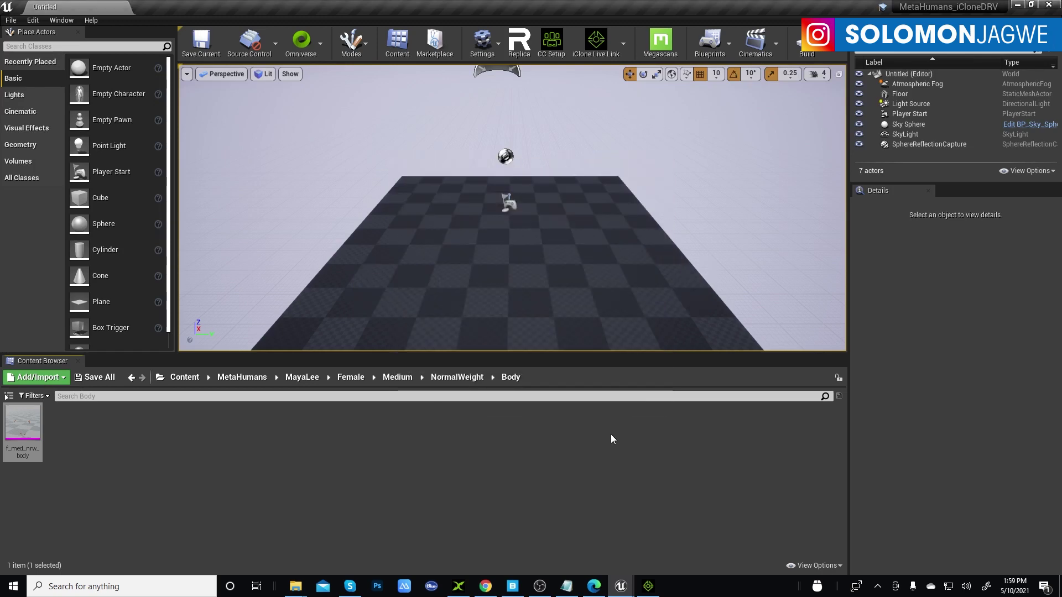
- Return to the MetaHumans folder and switch to Quixel Bridge to view My MetaHumans
mouse_move(512, 586)
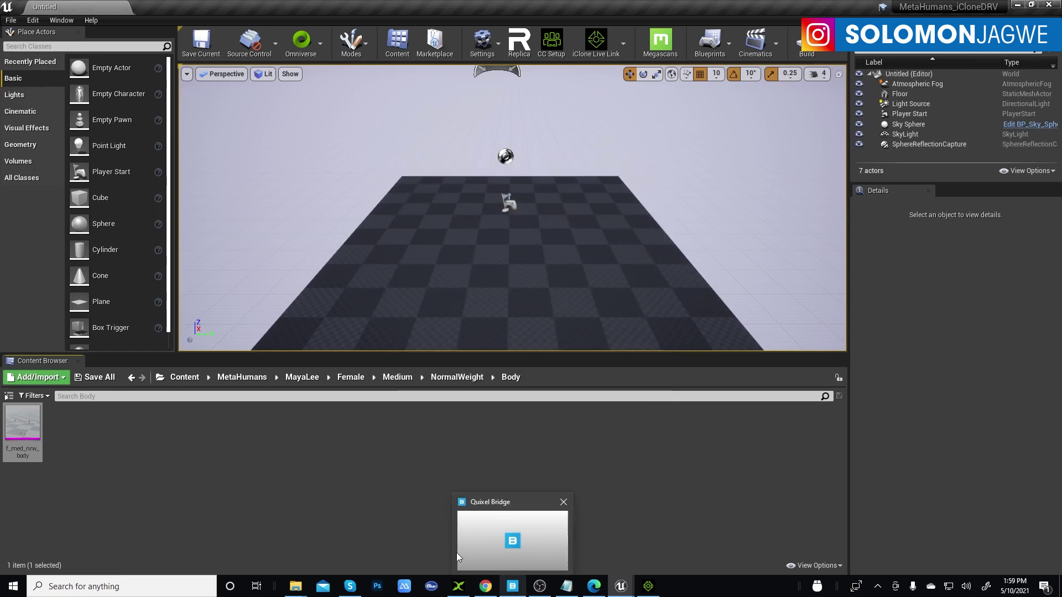
left_click(371, 447)
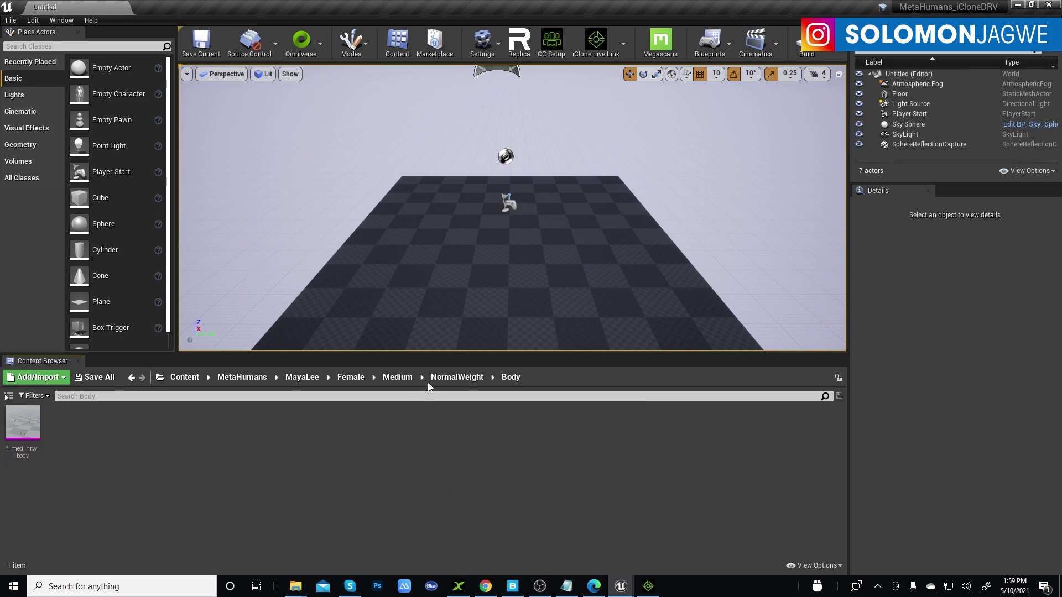
left_click(240, 380)
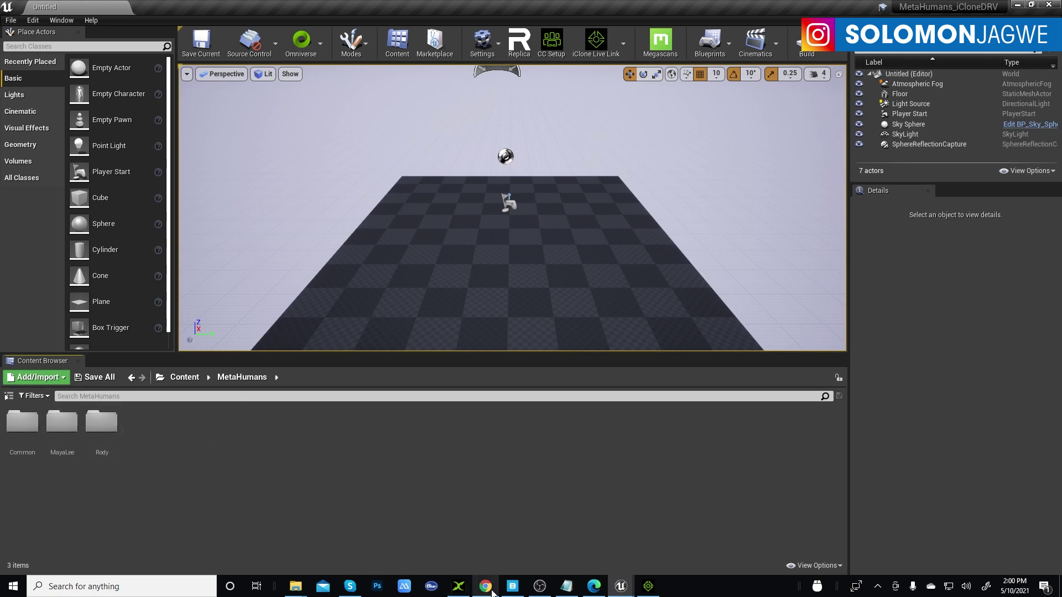
left_click(513, 587)
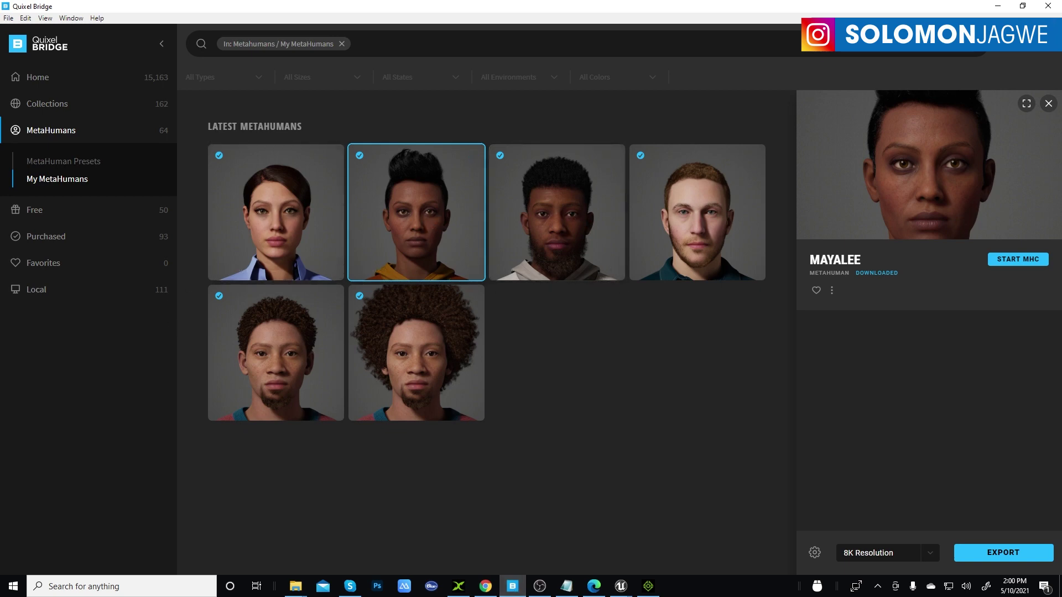
- Switch to iClone 3DXchange 7 and import m_med_nrw_body from the FBX\Male folder with default import options, accepting conversion to a non-standard character
left_click(1001, 7)
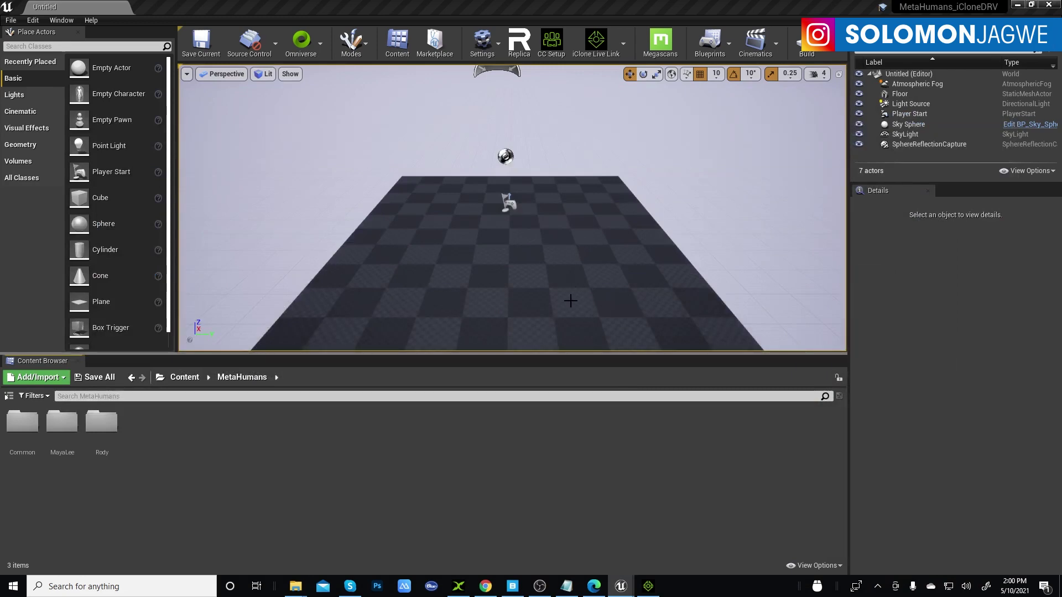
left_click(457, 586)
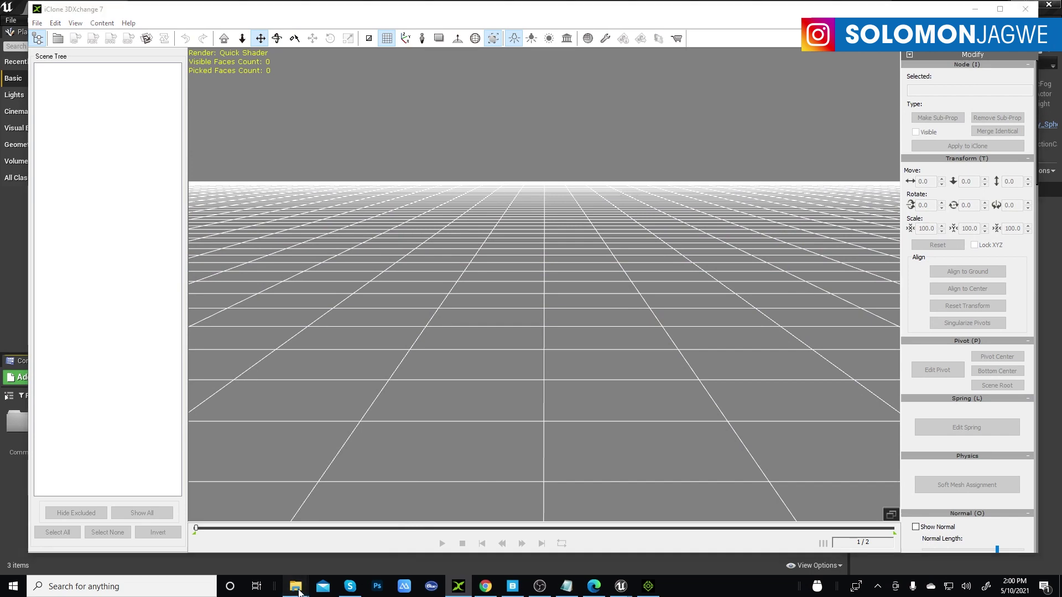
mouse_move(295, 586)
left_click(160, 499)
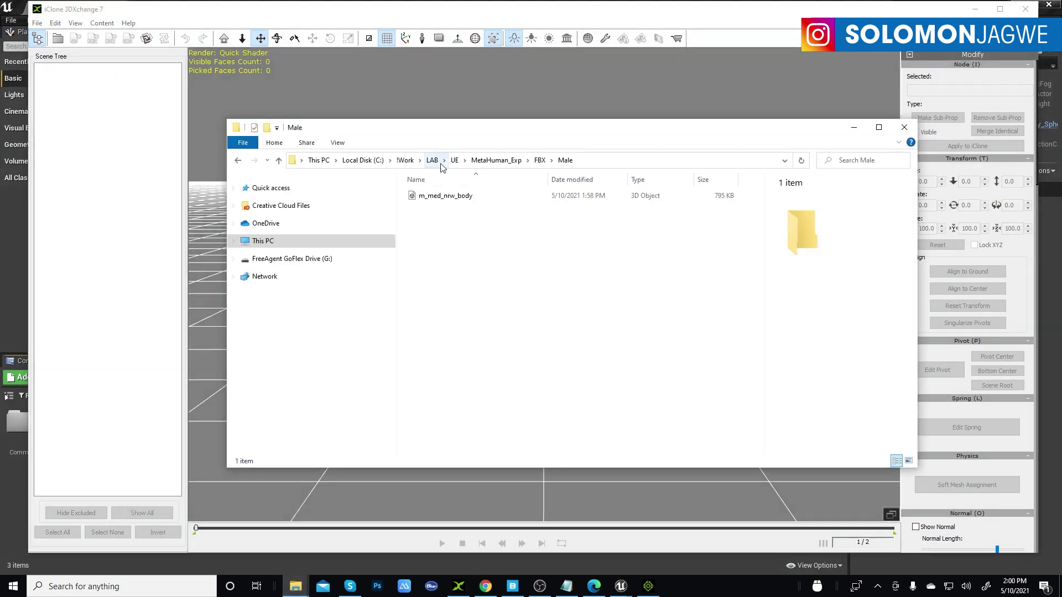
left_click(459, 197)
left_click_drag(505, 101, 504, 98)
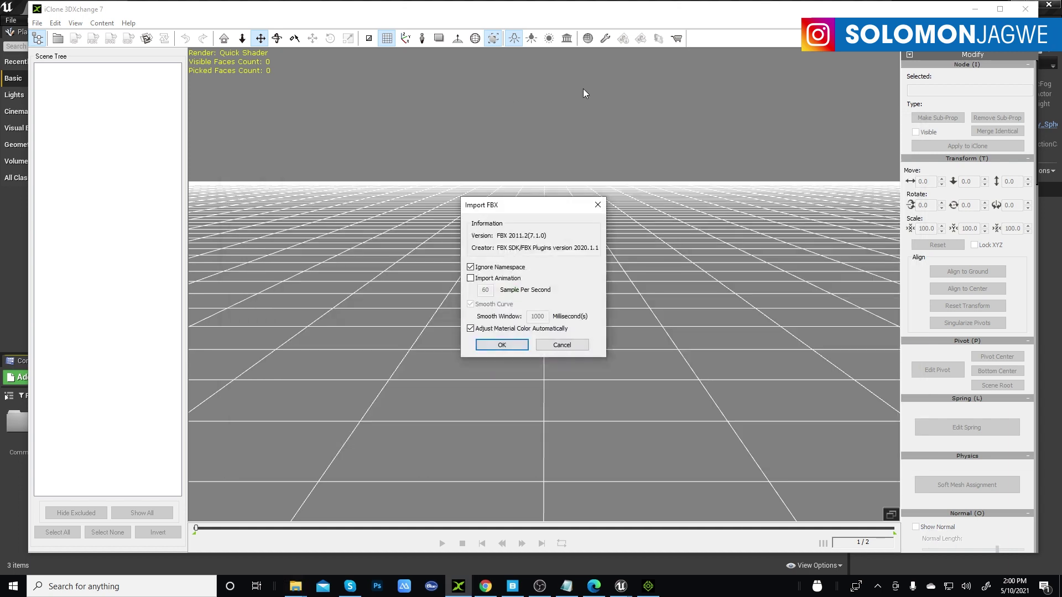
left_click(509, 345)
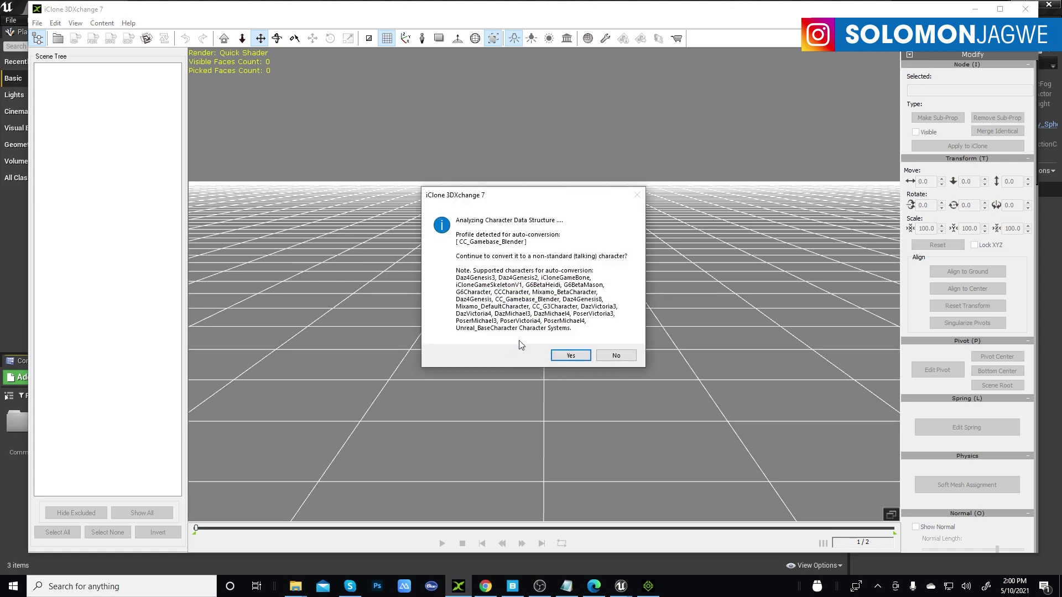
left_click(573, 355)
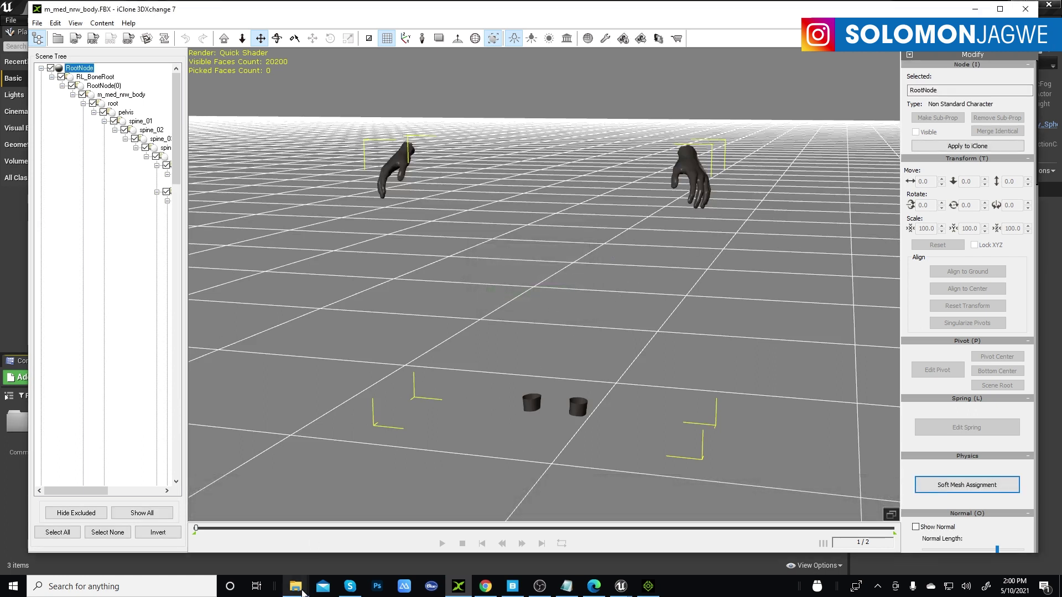
- Locate MetaHuman_UE_Profile in the MetaHuman_Exp\3DX folder in File Explorer and copy the folder's path
mouse_move(295, 586)
left_click(188, 512)
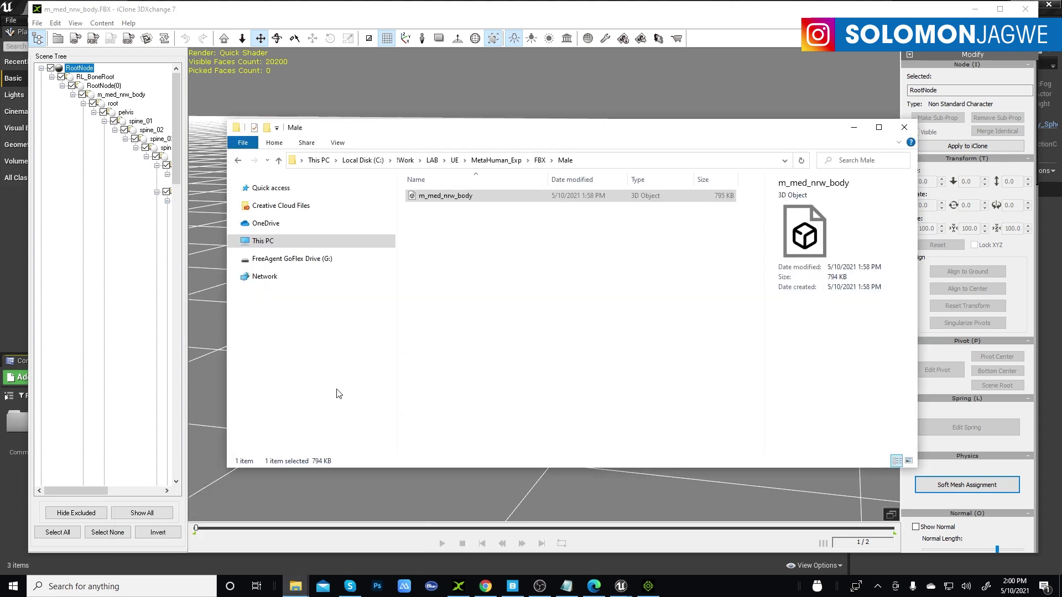
left_click(496, 160)
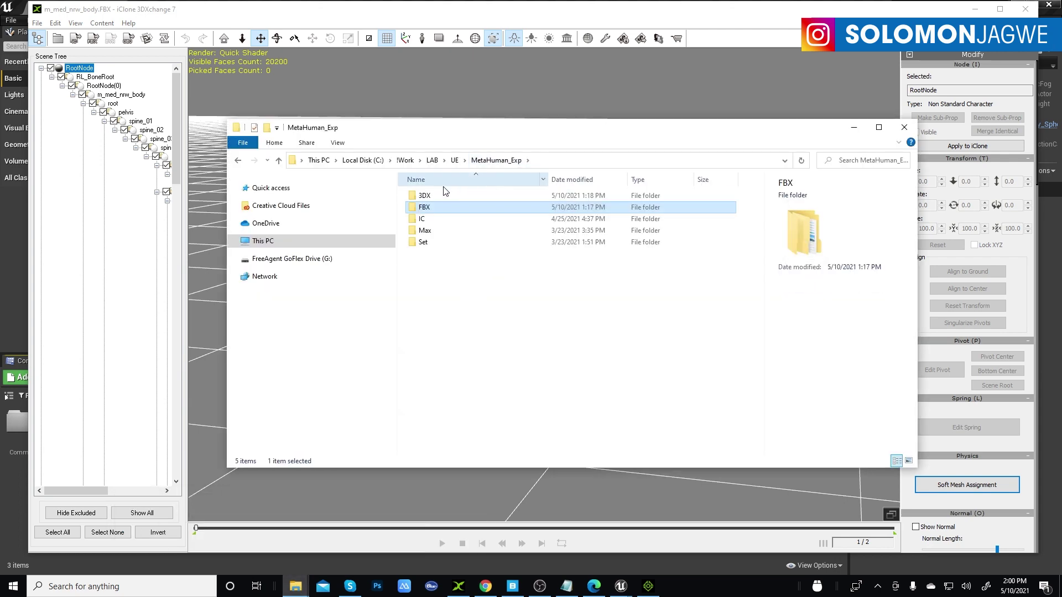
left_click(430, 196)
double_click(430, 197)
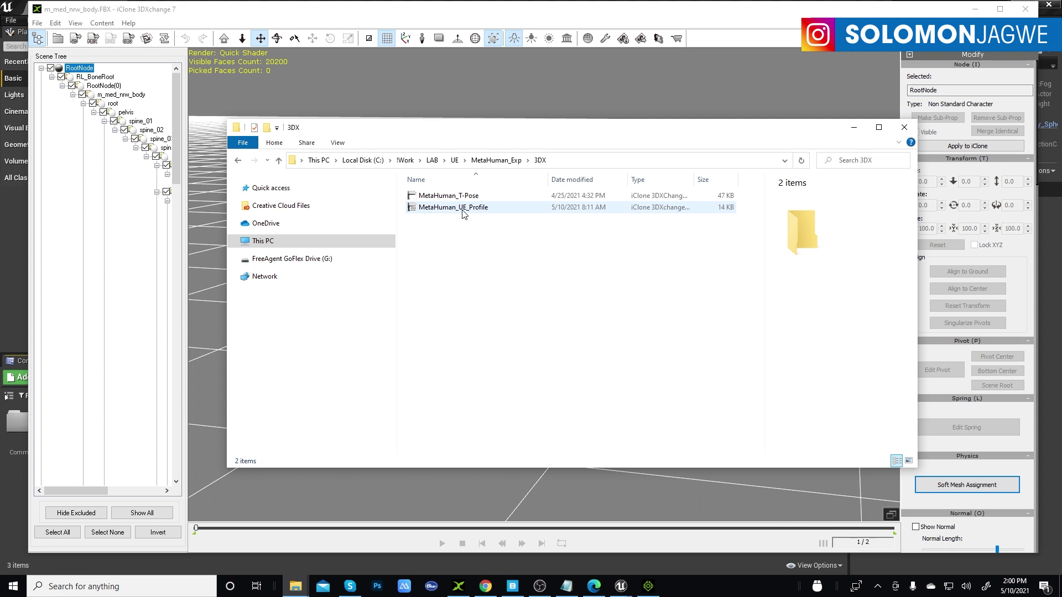
left_click(474, 211)
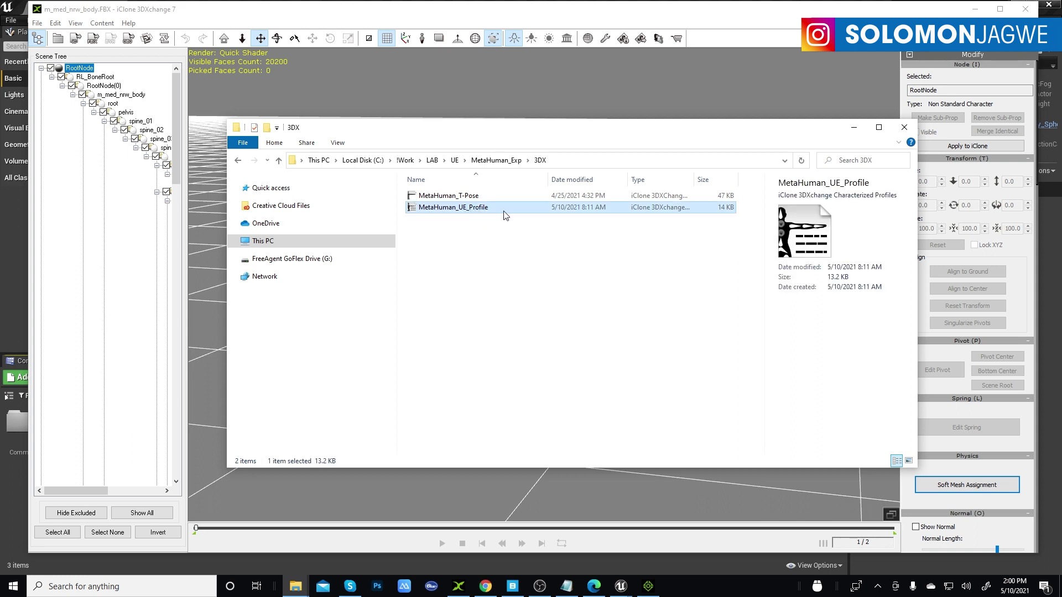
left_click(558, 163)
right_click(408, 160)
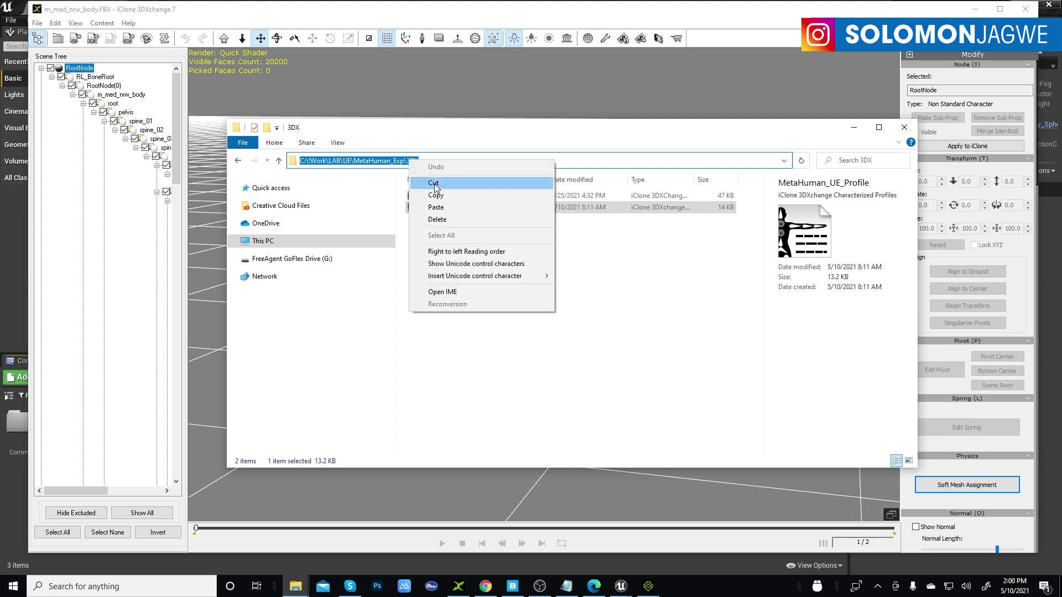
left_click(472, 192)
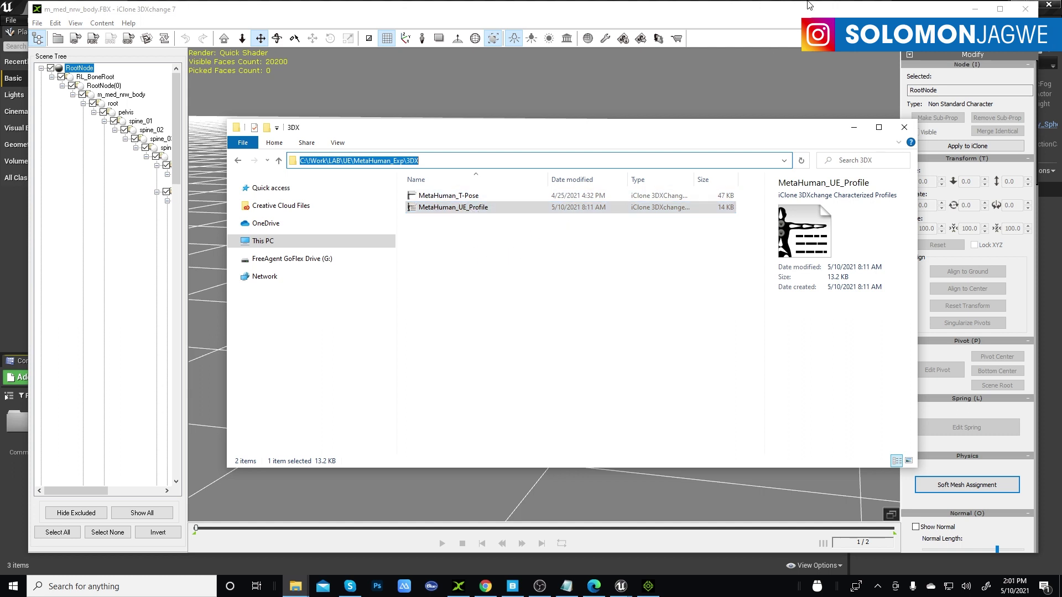
- Return to 3DXchange and open the Convert to Non-Standard character setup for the imported body
left_click(791, 25)
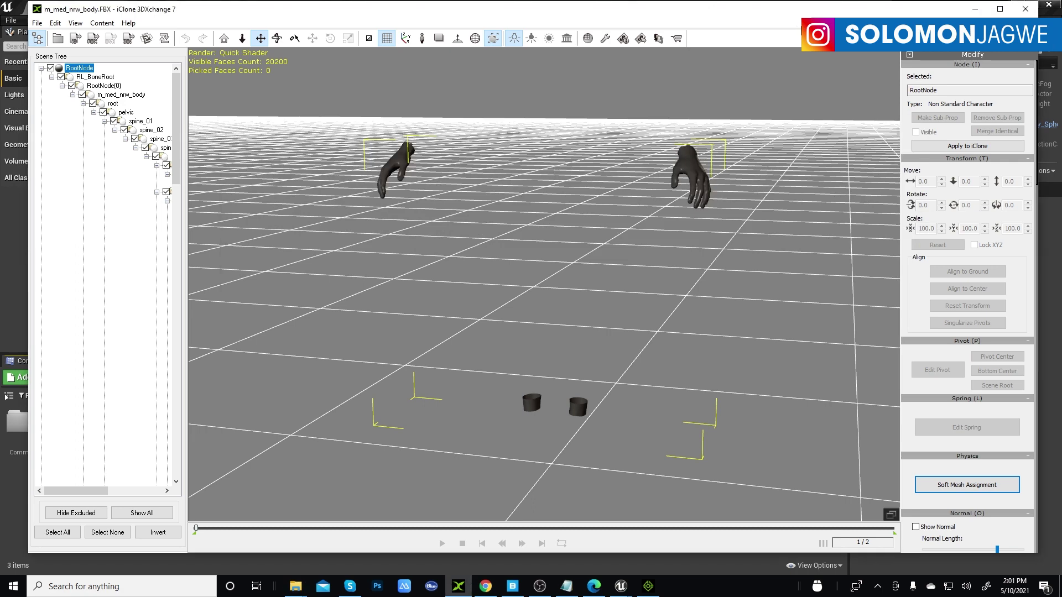
left_click_drag(1030, 468, 1030, 215)
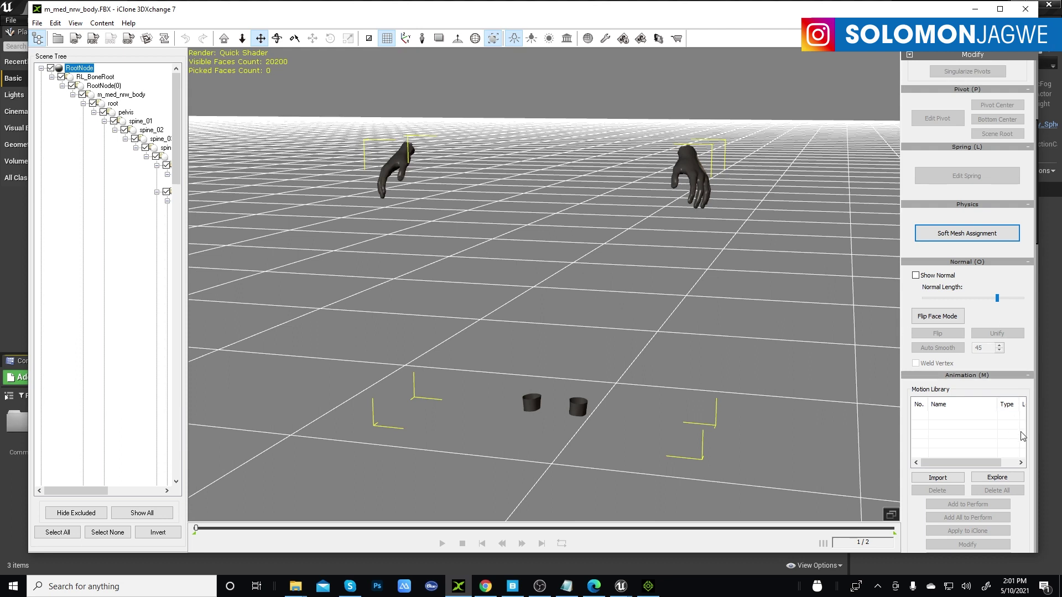
scroll(1018, 369, "down", 5)
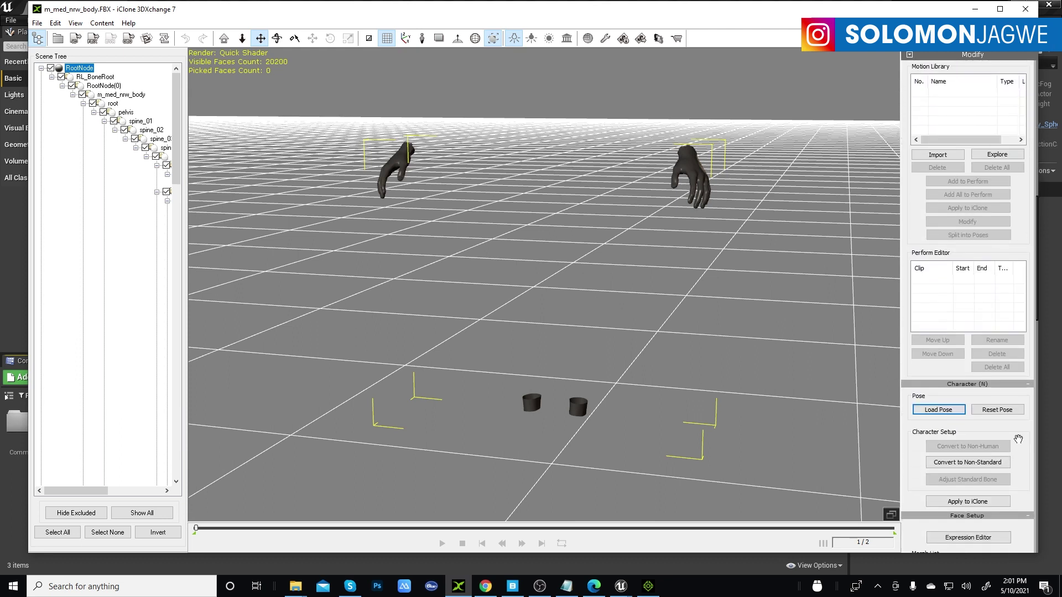
left_click_drag(1018, 439, 1018, 236)
left_click(952, 256)
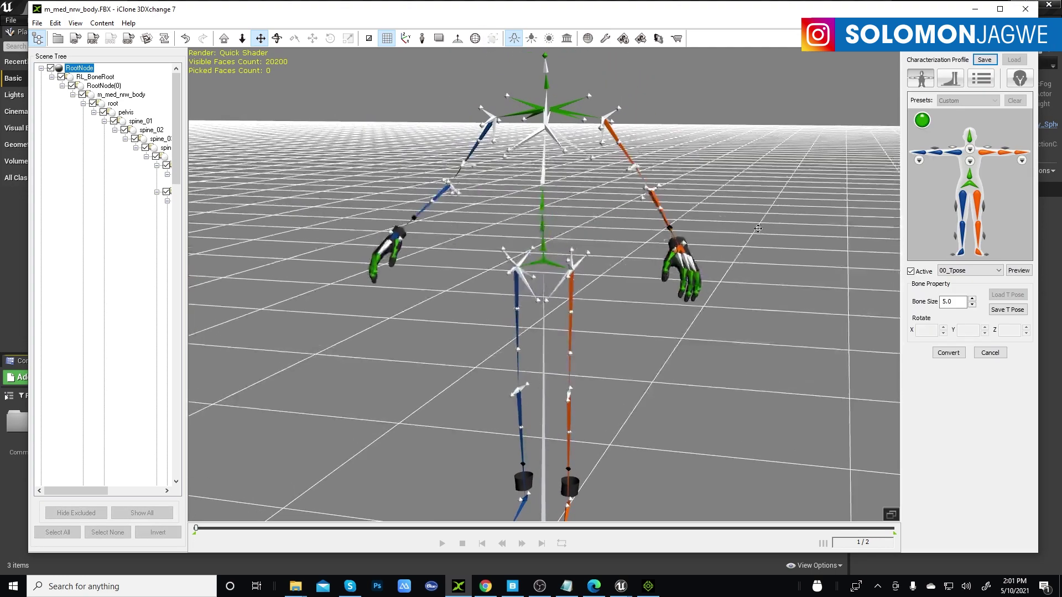
- Deactivate the current characterization and load the MetaHuman_UE_Profile characterization profile from the MetaHuman_Exp\3DX folder
left_click(910, 271)
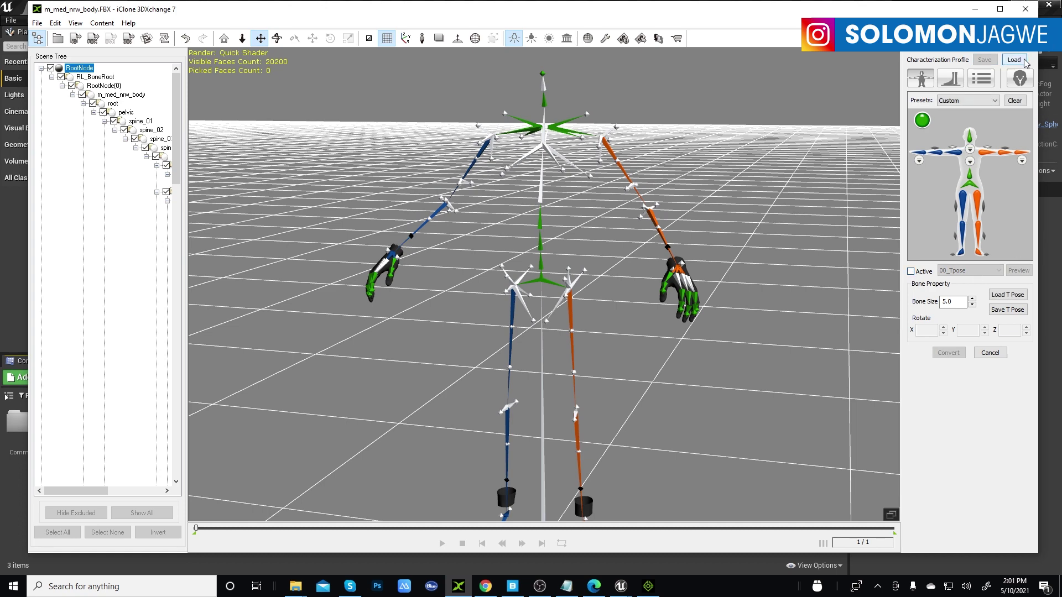
left_click(911, 272)
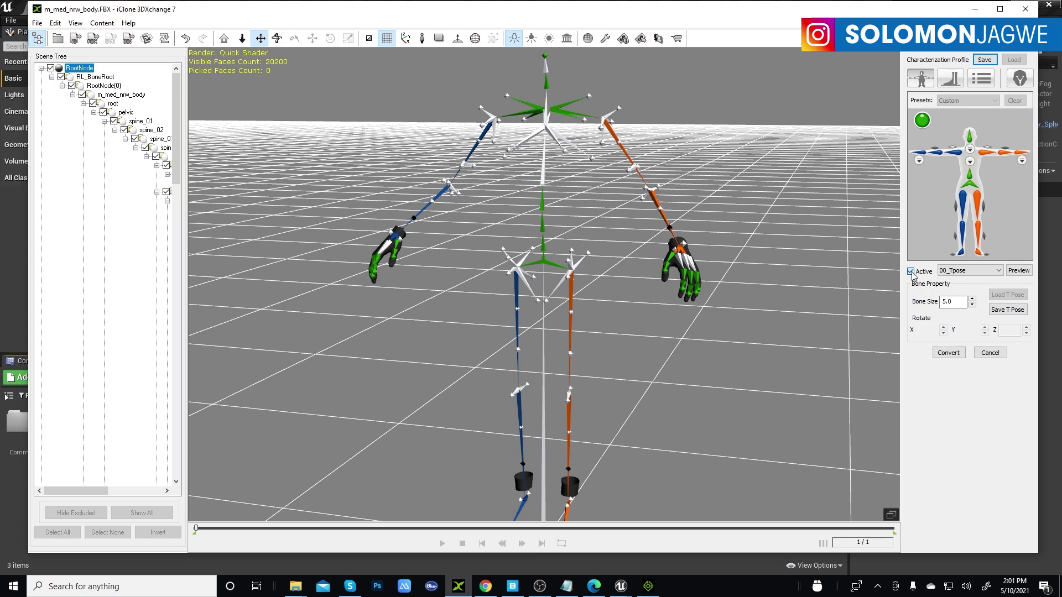
left_click(911, 272)
left_click(1013, 60)
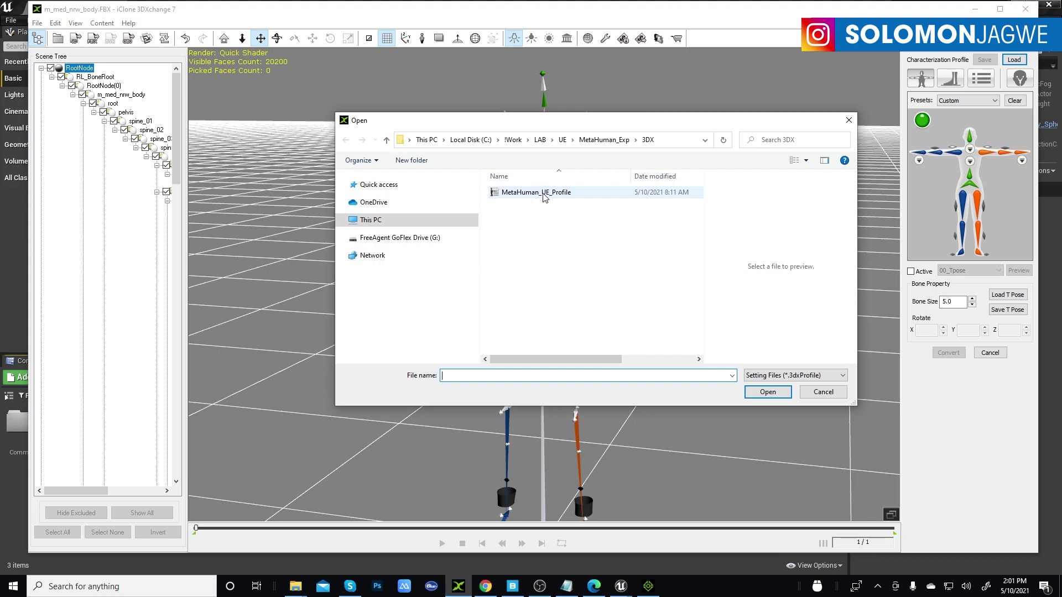
left_click(543, 193)
left_click(776, 392)
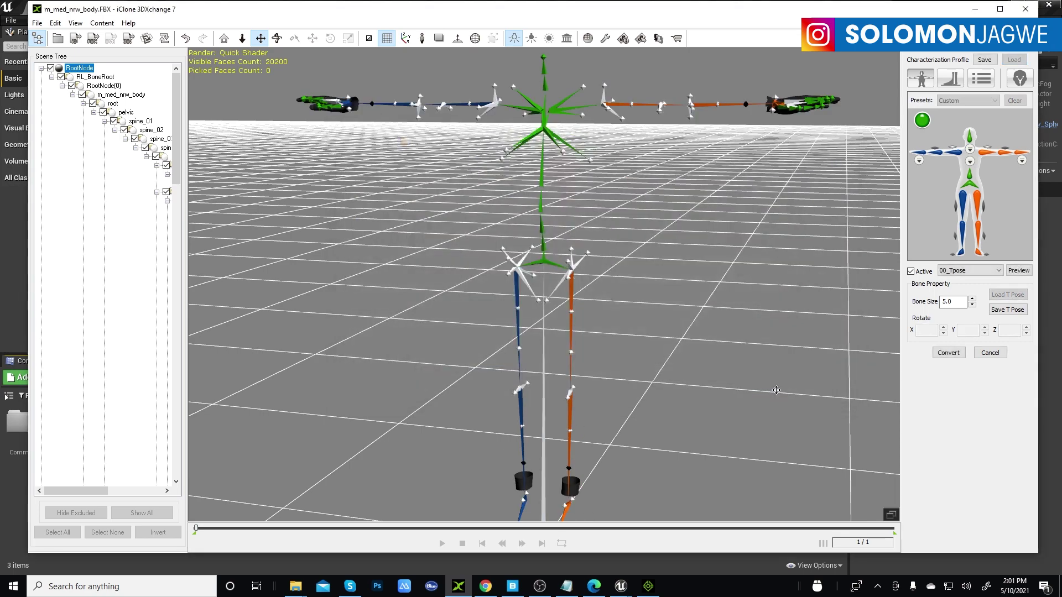
- Inspect the skeleton's T-pose from several angles and convert the character using the loaded profile
scroll(620, 235, "down", 2)
right_click_drag(620, 191, 708, 272)
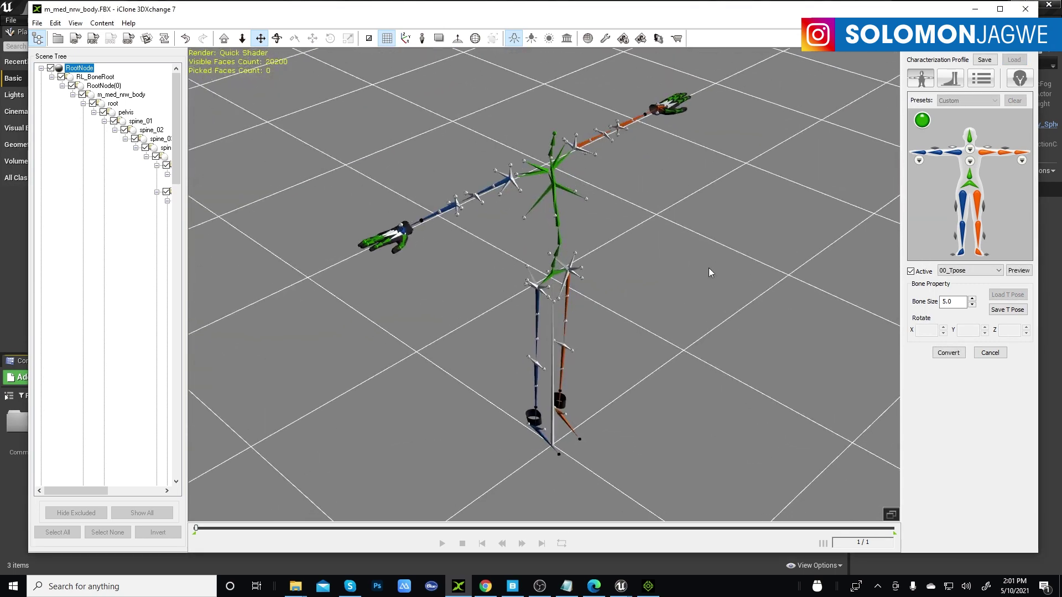
scroll(460, 228, "up", 1)
right_click_drag(461, 228, 636, 163)
scroll(634, 183, "down", 4)
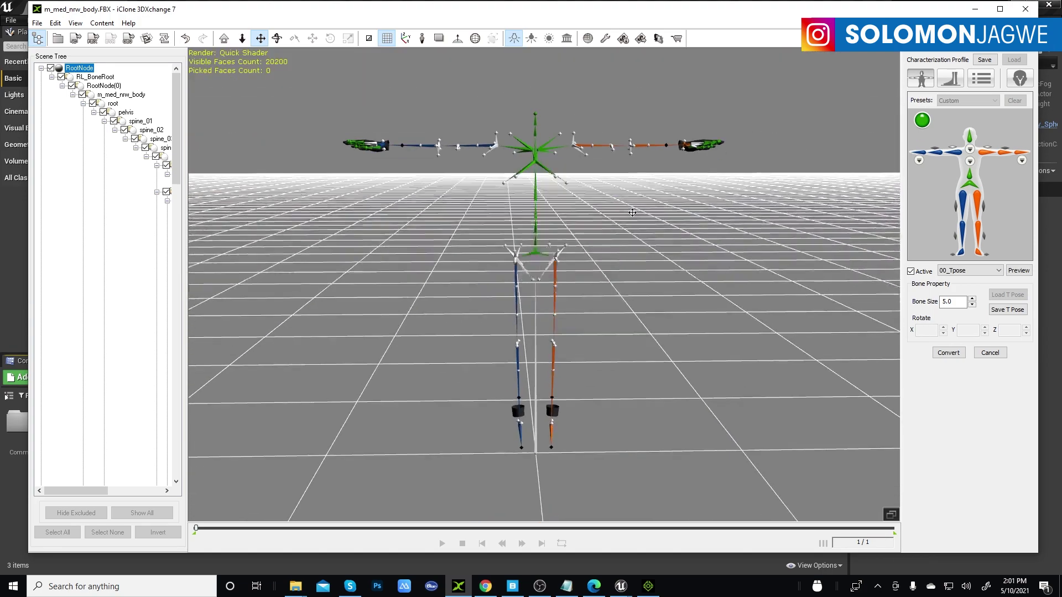
right_click_drag(632, 205, 676, 254)
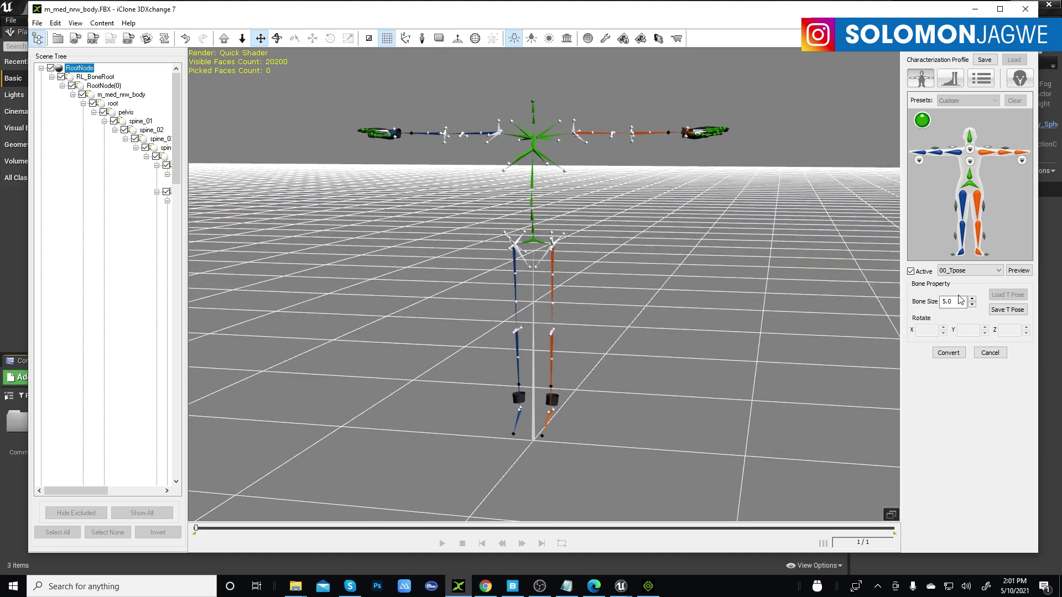
left_click(952, 358)
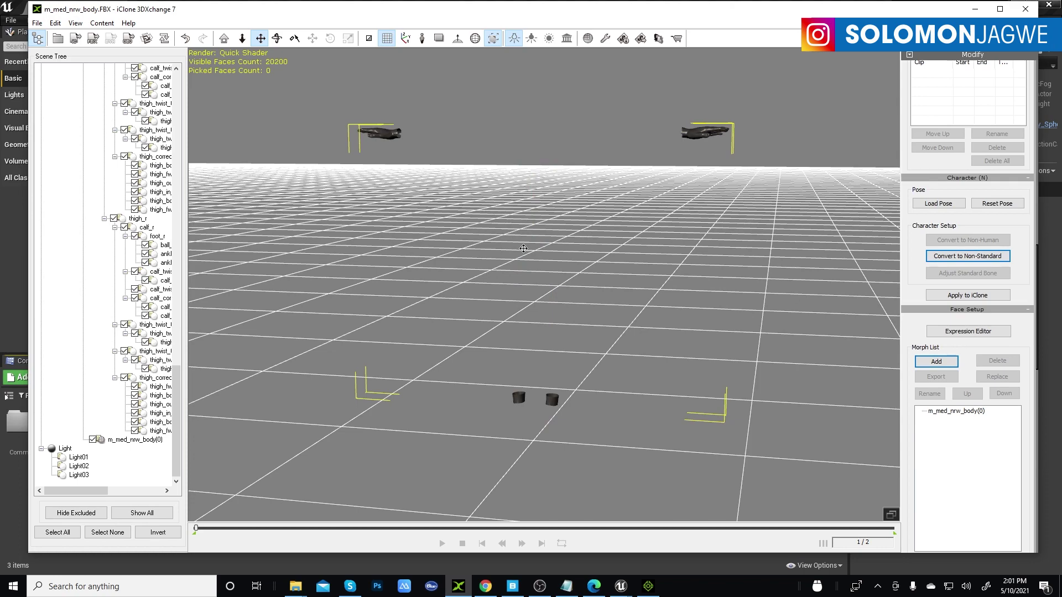
- Start a new project in iClone 7 and apply the converted m_med_nrw_body character to it from 3DXchange
right_click_drag(534, 232, 622, 146)
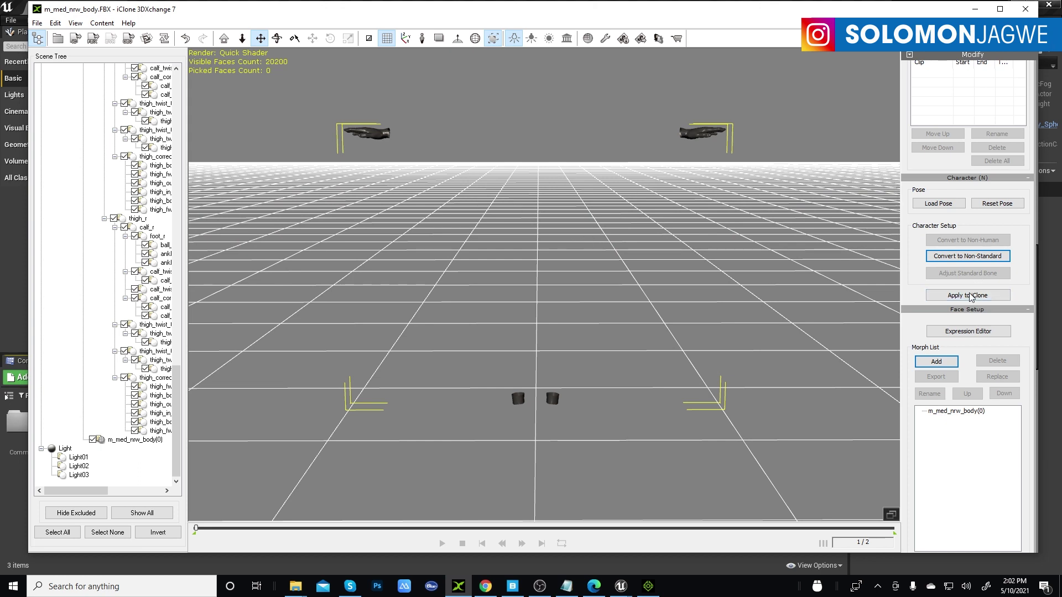
left_click(646, 586)
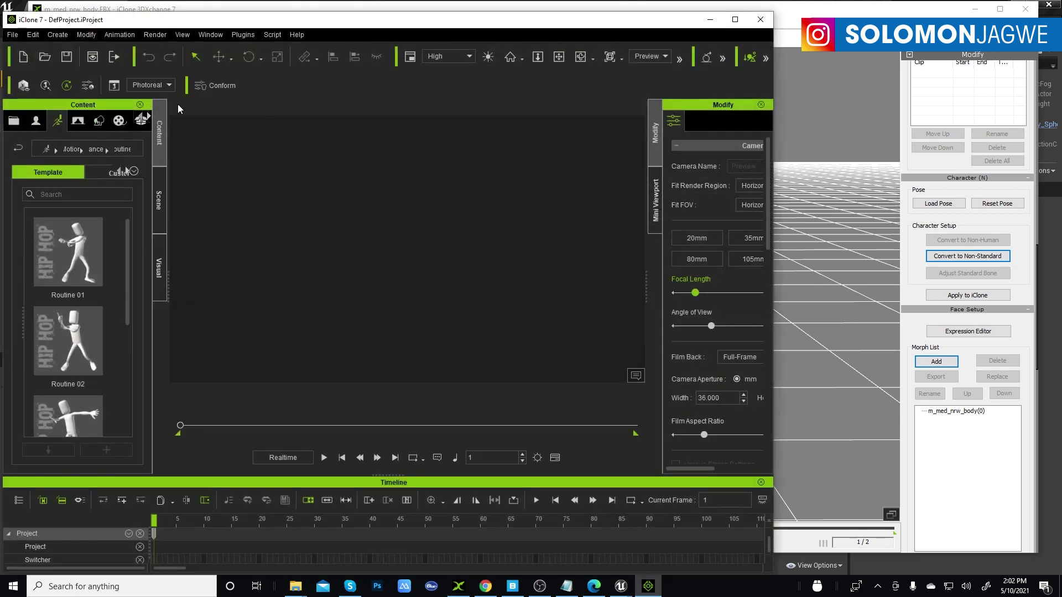
left_click(12, 34)
left_click(46, 55)
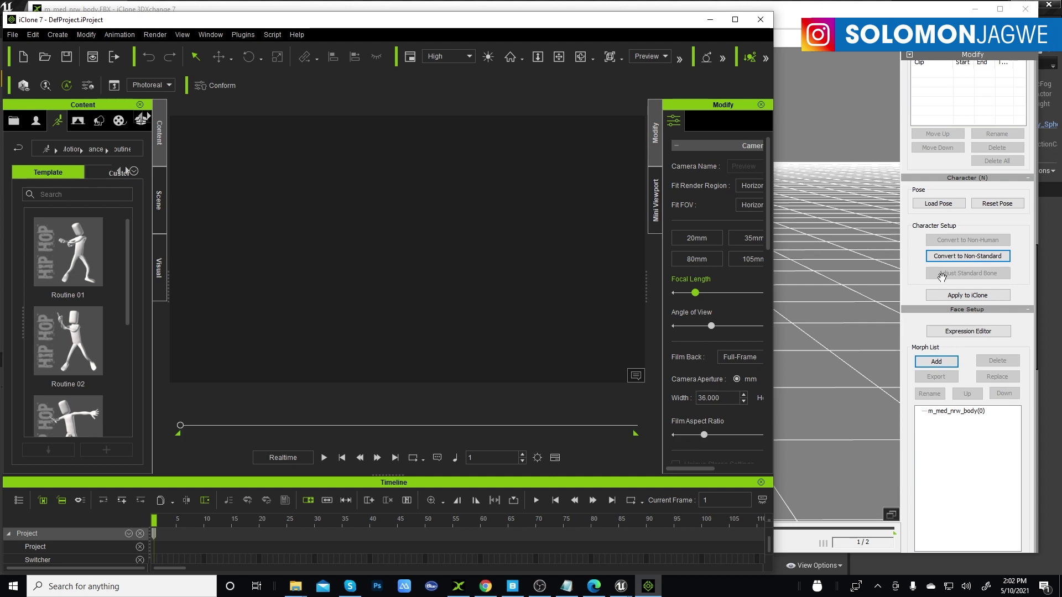
left_click(966, 296)
left_click(967, 297)
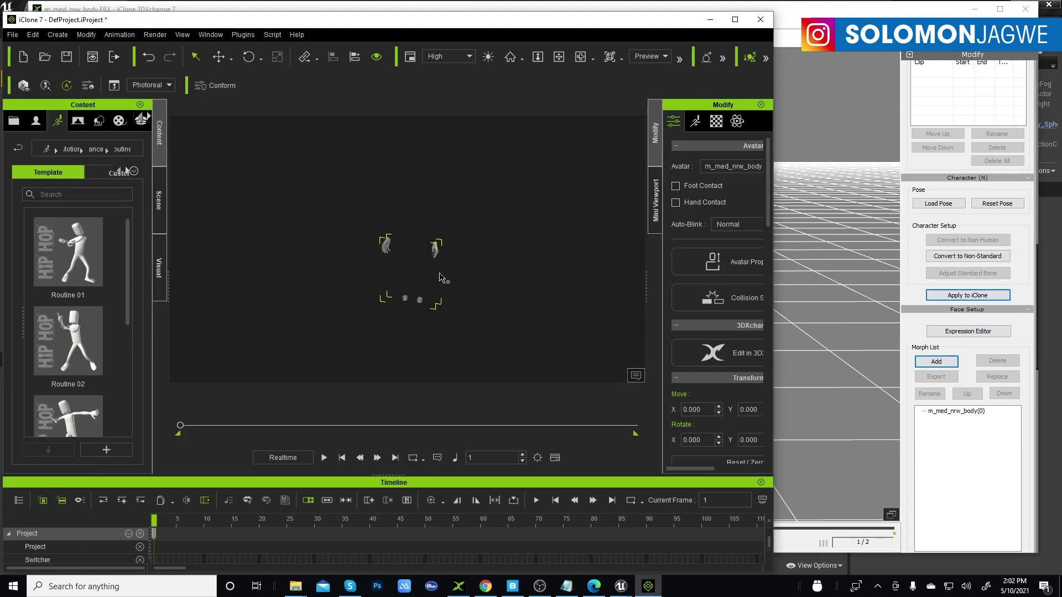
scroll(427, 271, "up", 5)
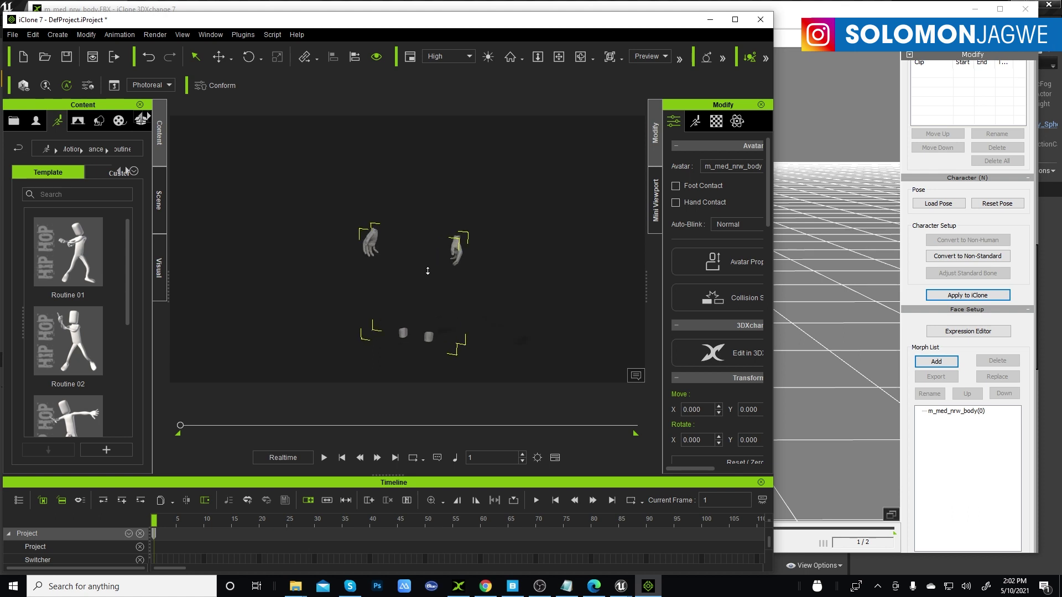
scroll(427, 271, "up", 2)
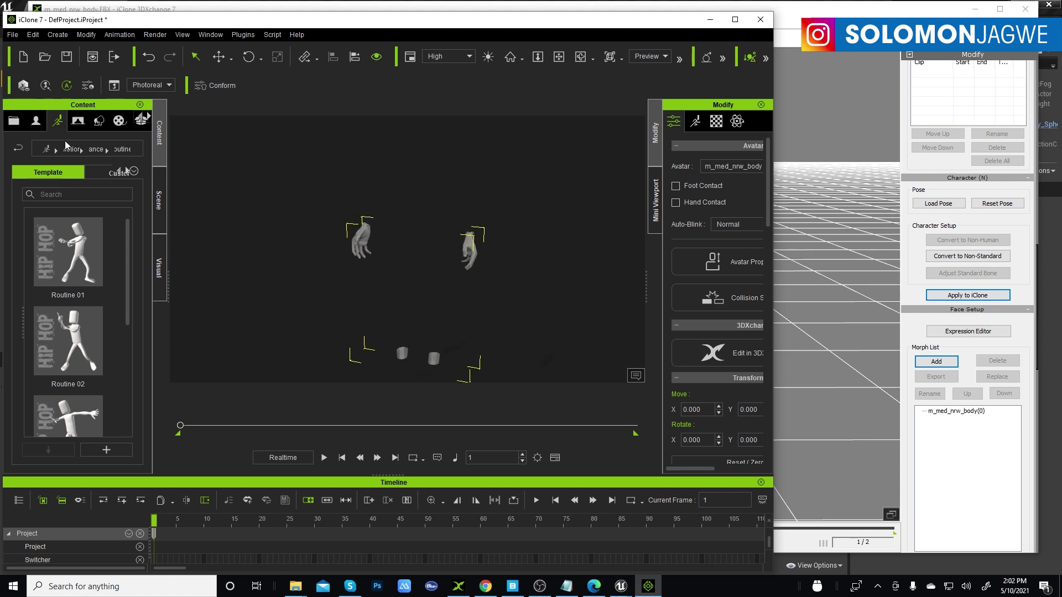
- Widen the content browser and open the 2021 folder of the custom avatar characters
left_click_drag(157, 201, 253, 201)
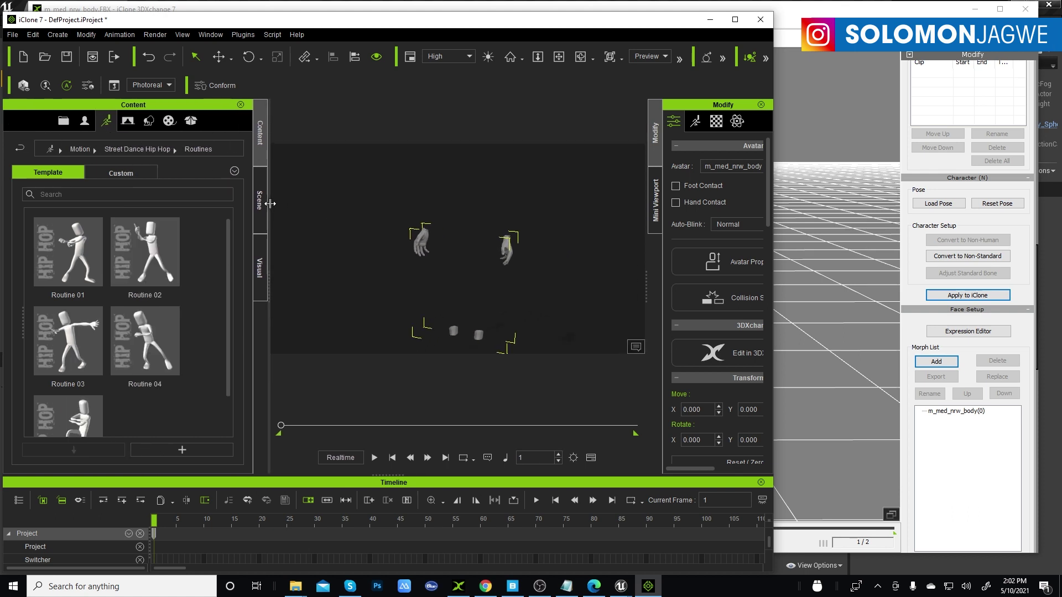
left_click(84, 122)
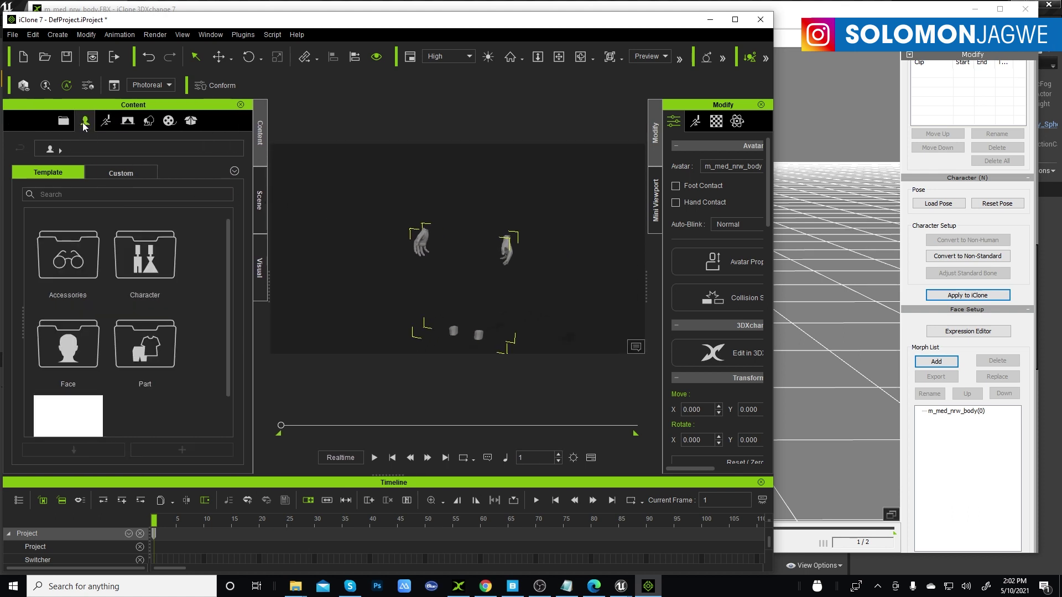
left_click(124, 171)
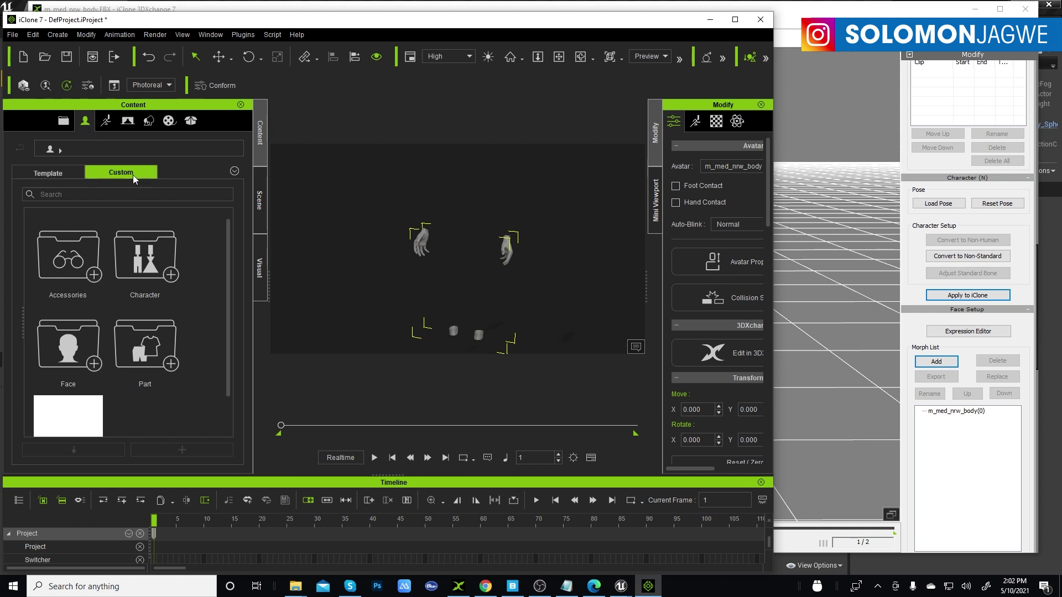
double_click(148, 257)
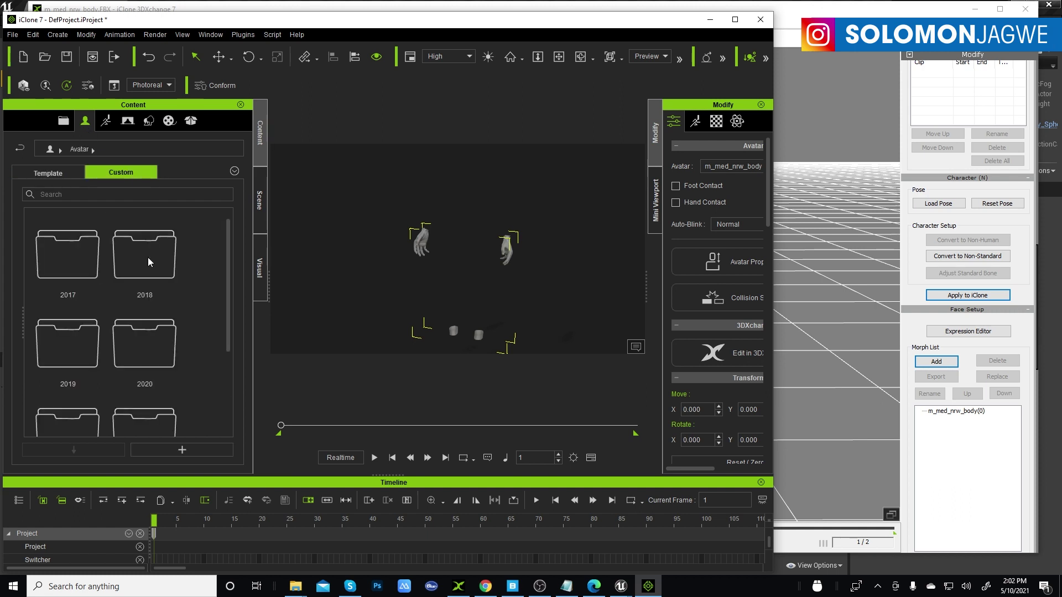
scroll(166, 266, "down", 3)
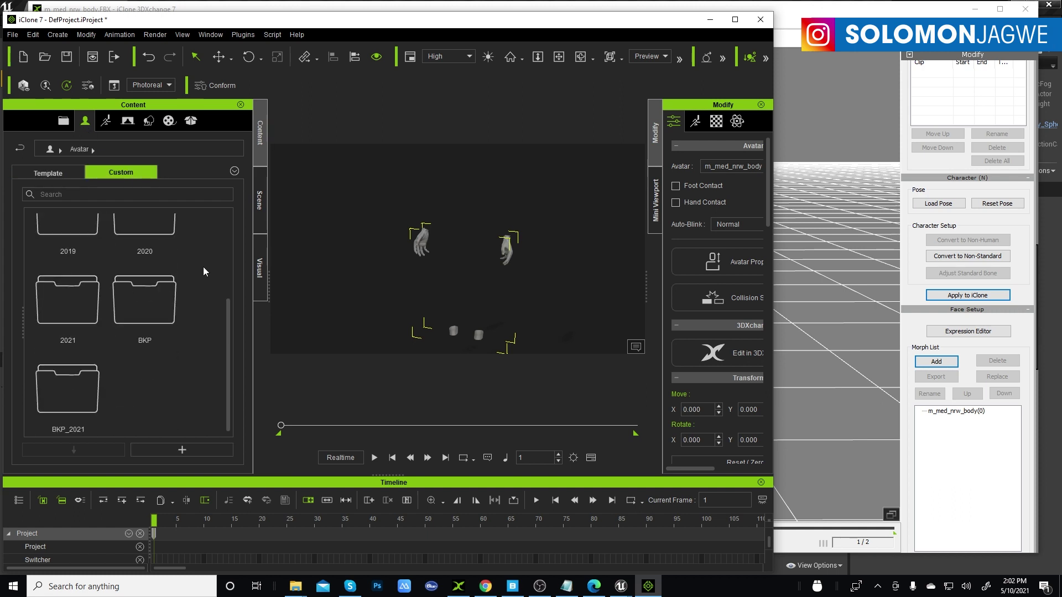
double_click(81, 309)
scroll(191, 306, "down", 1)
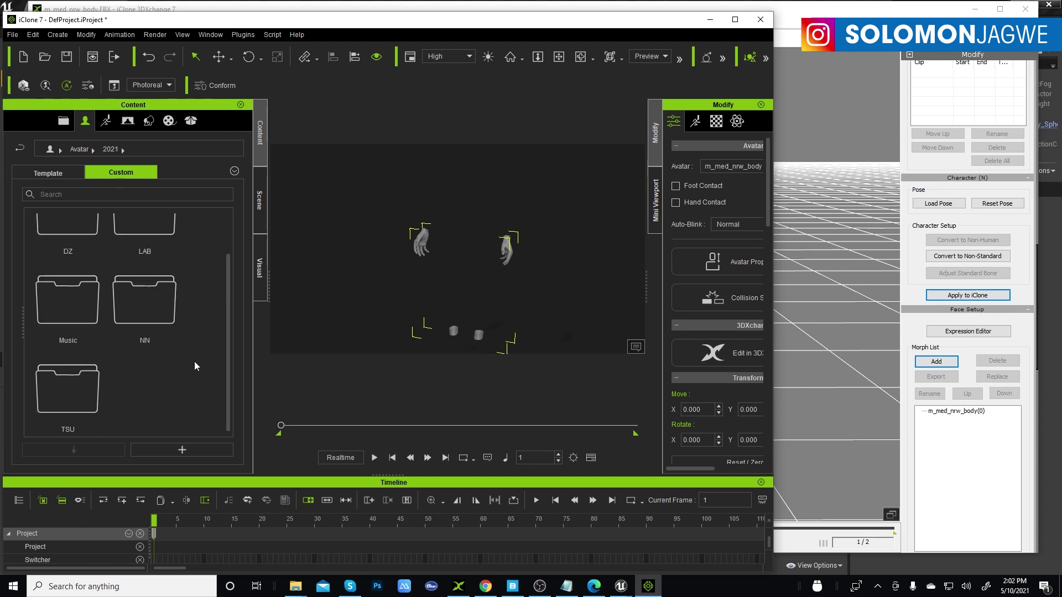
- Create a folder named MetaHuman inside the custom avatar 2021 folder
right_click(167, 389)
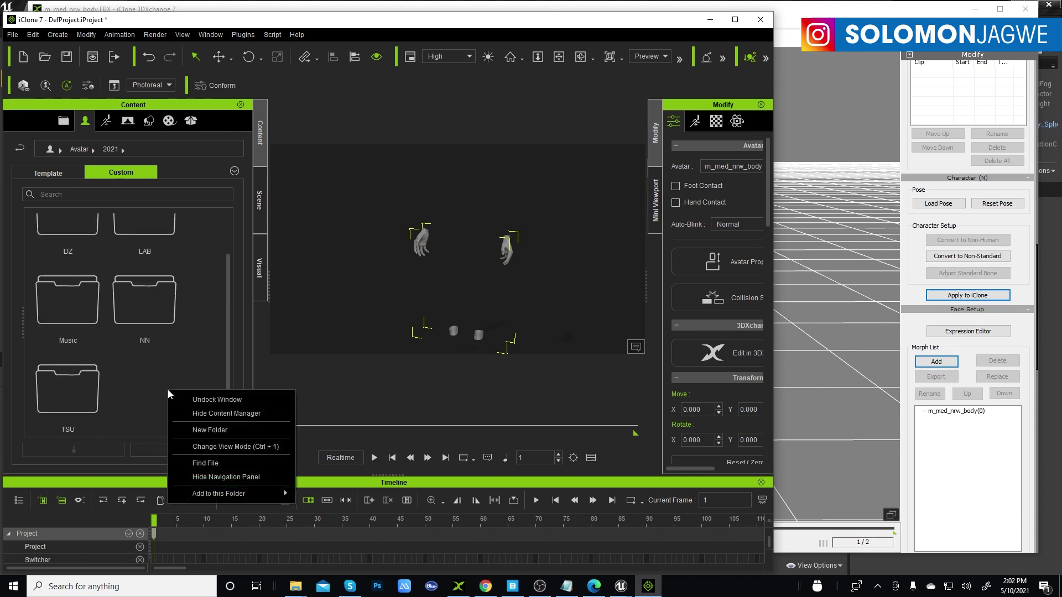
left_click(203, 426)
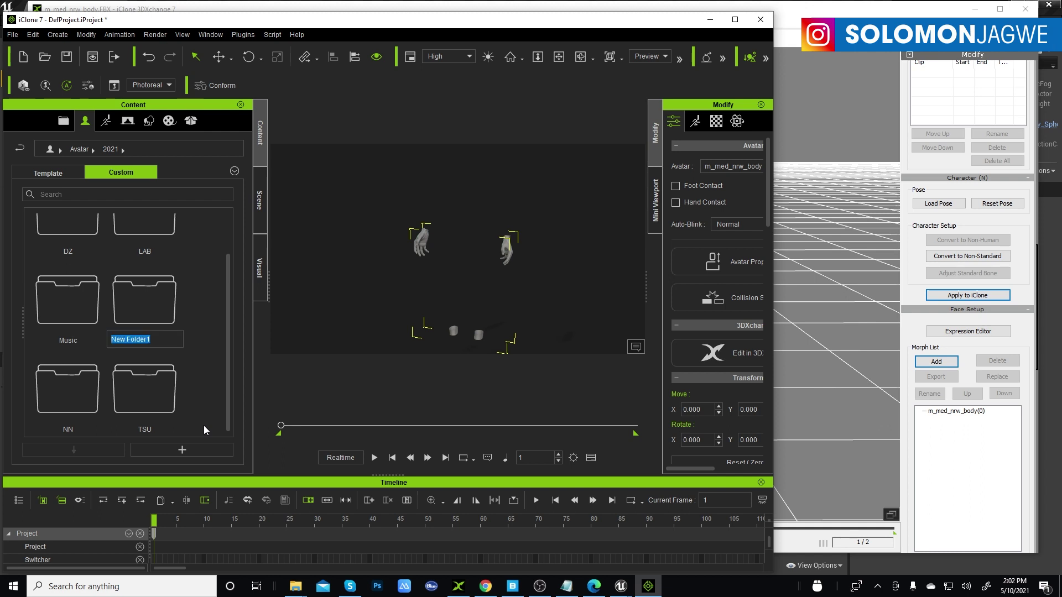
type("MetaHuman")
key("Return")
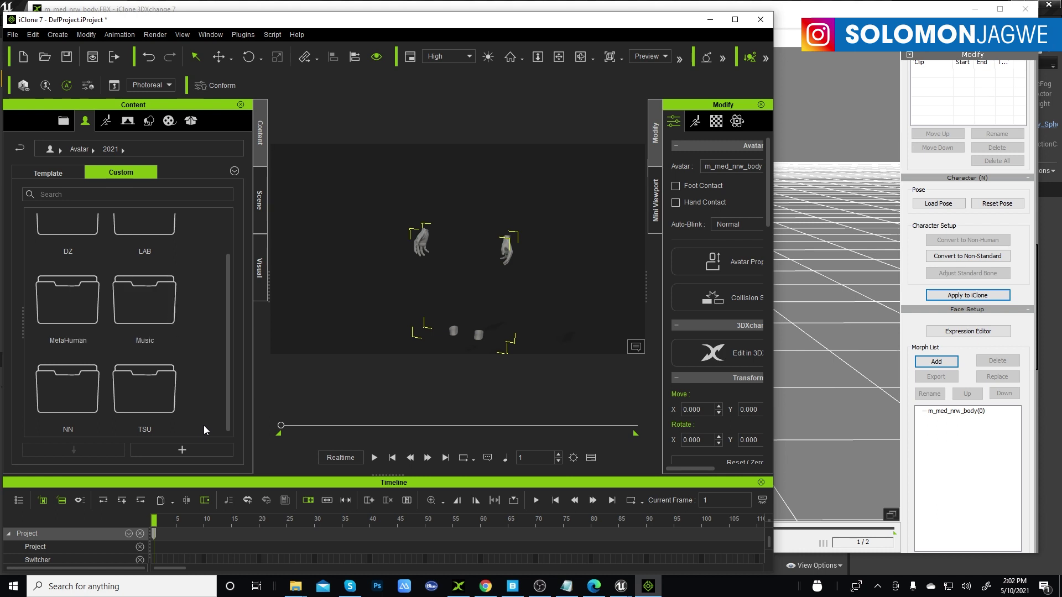
- Save the current m_med_nrw_body character into the MetaHuman folder as a custom avatar named Male
double_click(71, 297)
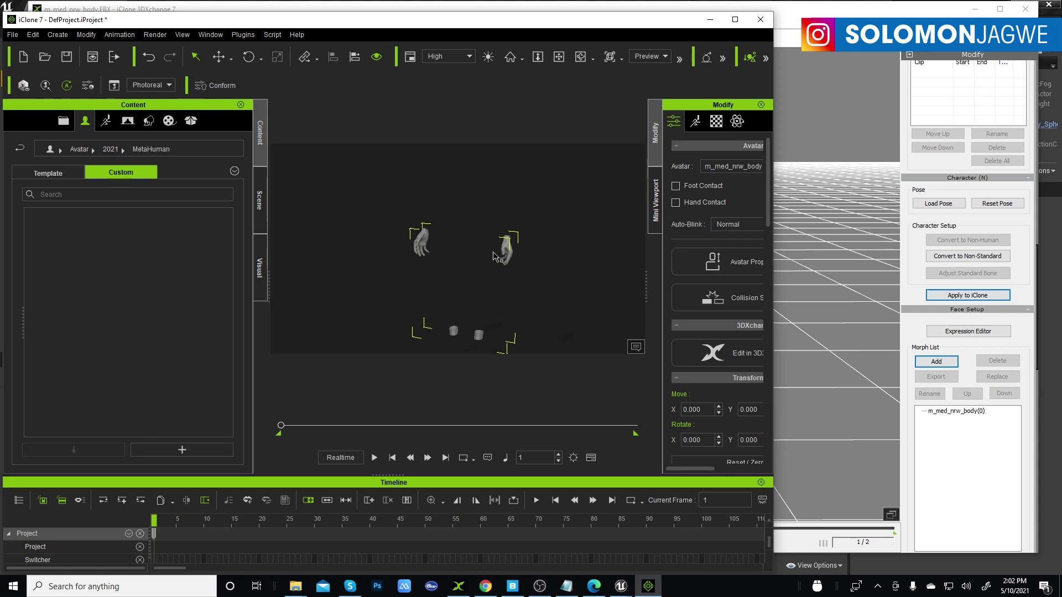
left_click(188, 448)
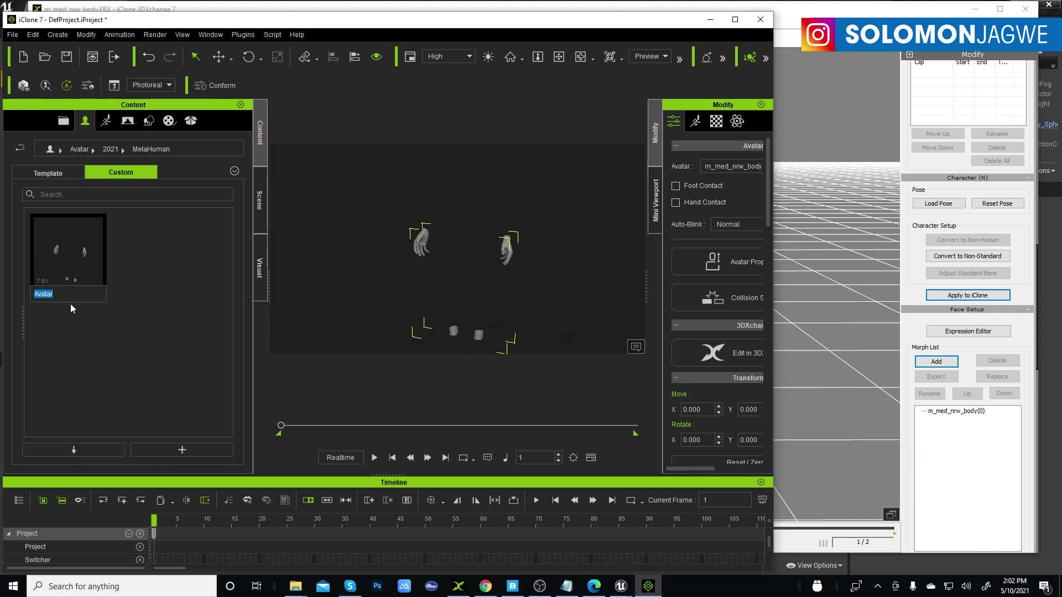
key("Return")
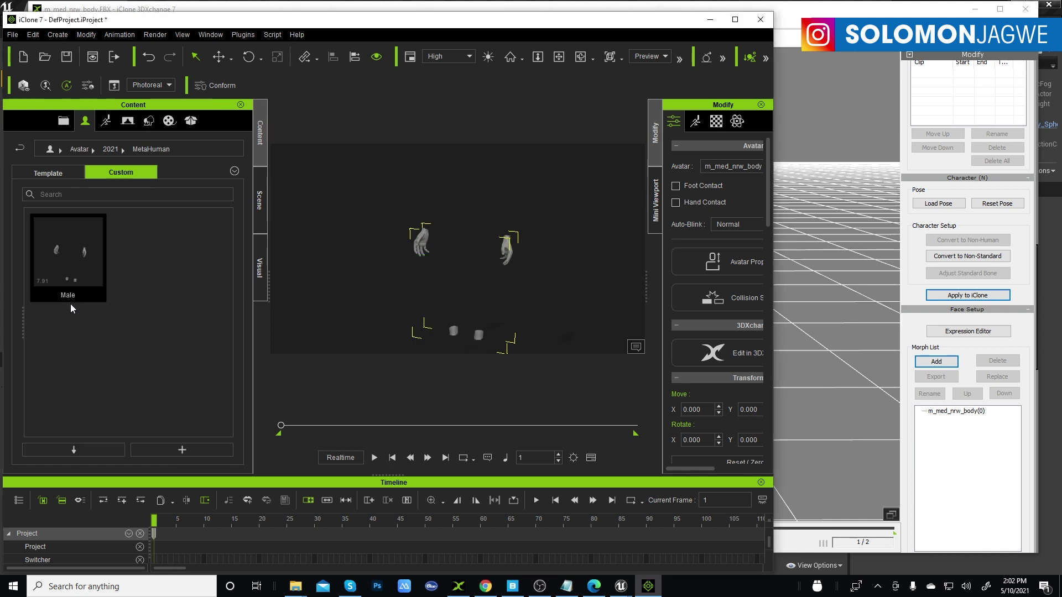
- Delete the character from the scene, reload it from the saved Male avatar, and check it in the scene list
left_click(514, 256)
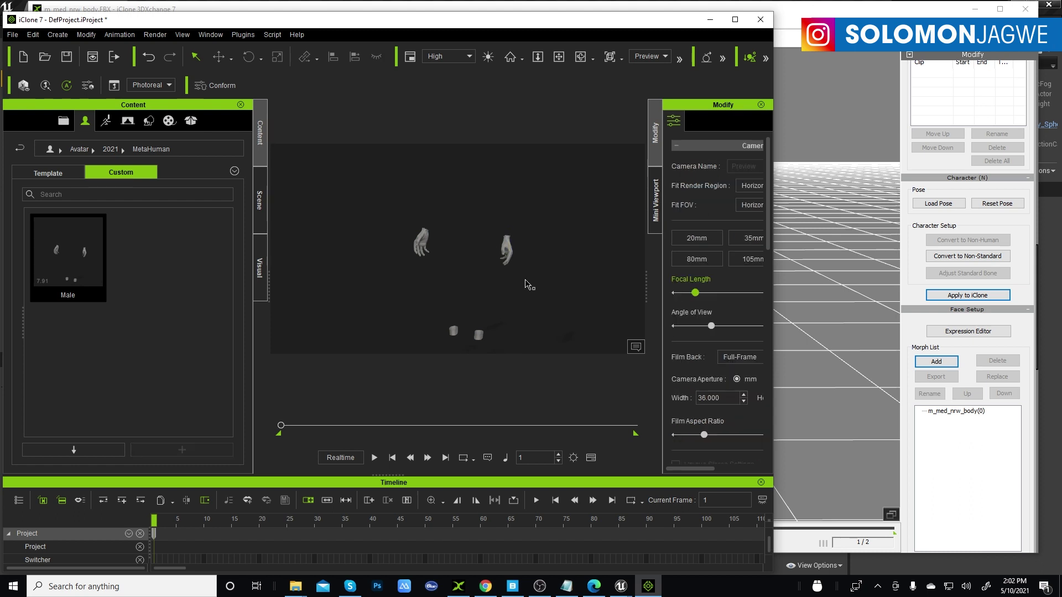
left_click(513, 256)
left_click(513, 256)
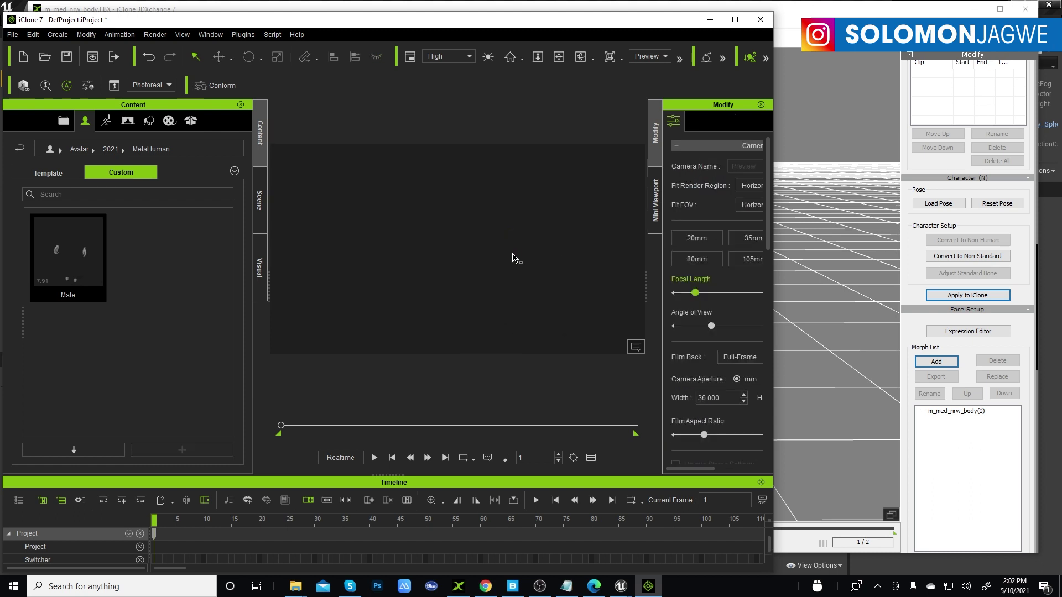
double_click(75, 259)
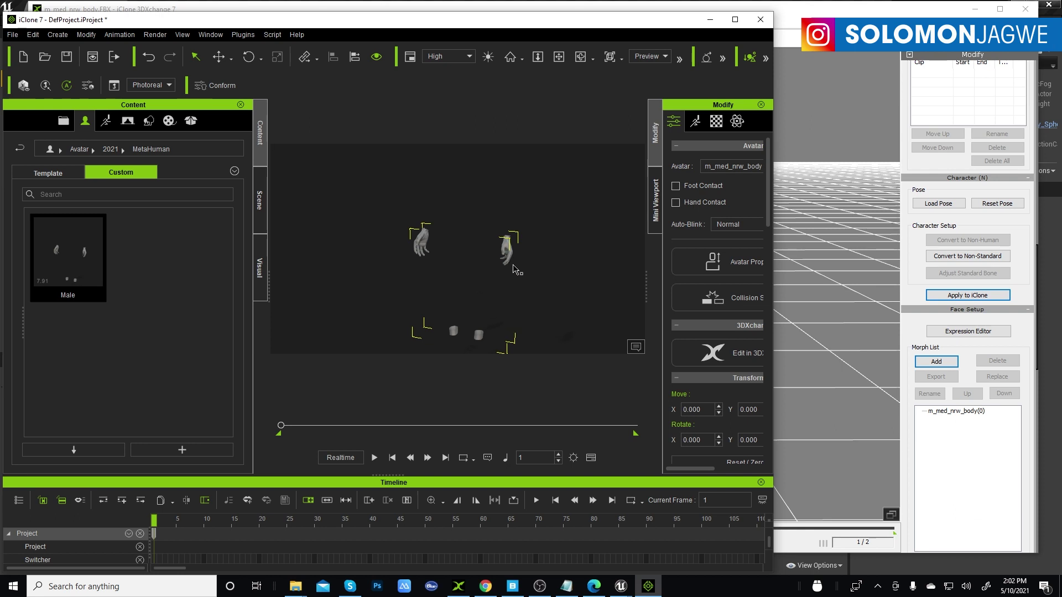
left_click(264, 214)
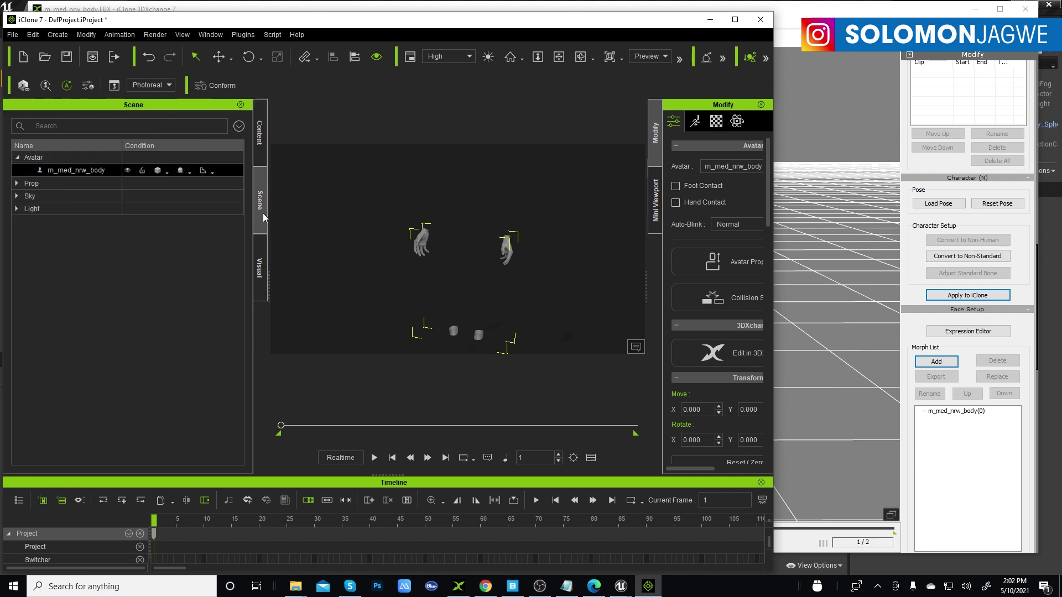
- Apply the Street Dance Hip Hop Routine 05 motion to the avatar, play it, and return to the first frame
left_click(264, 150)
left_click(107, 122)
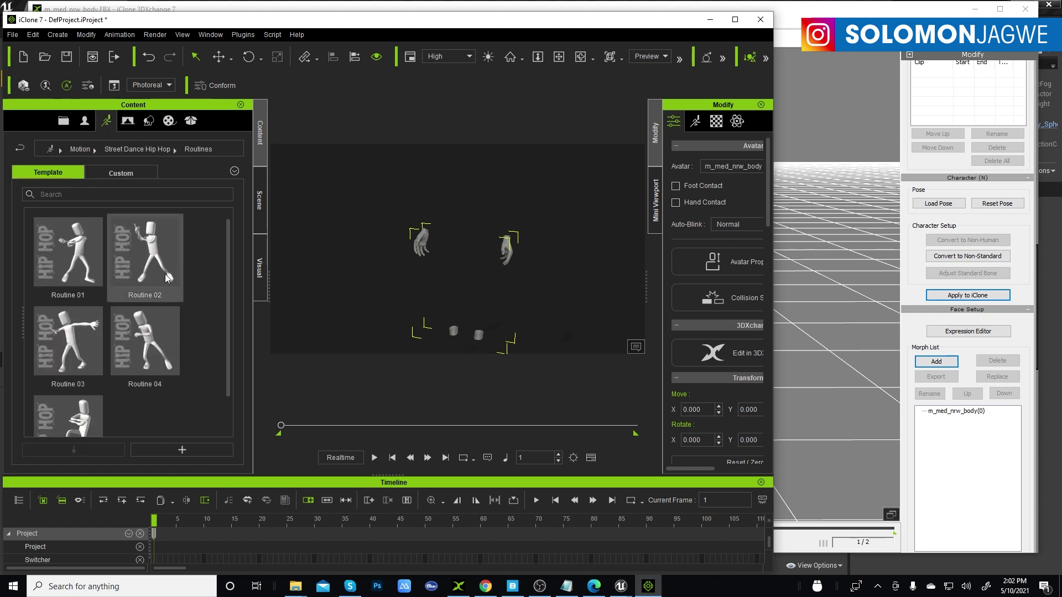
left_click_drag(156, 271, 474, 257)
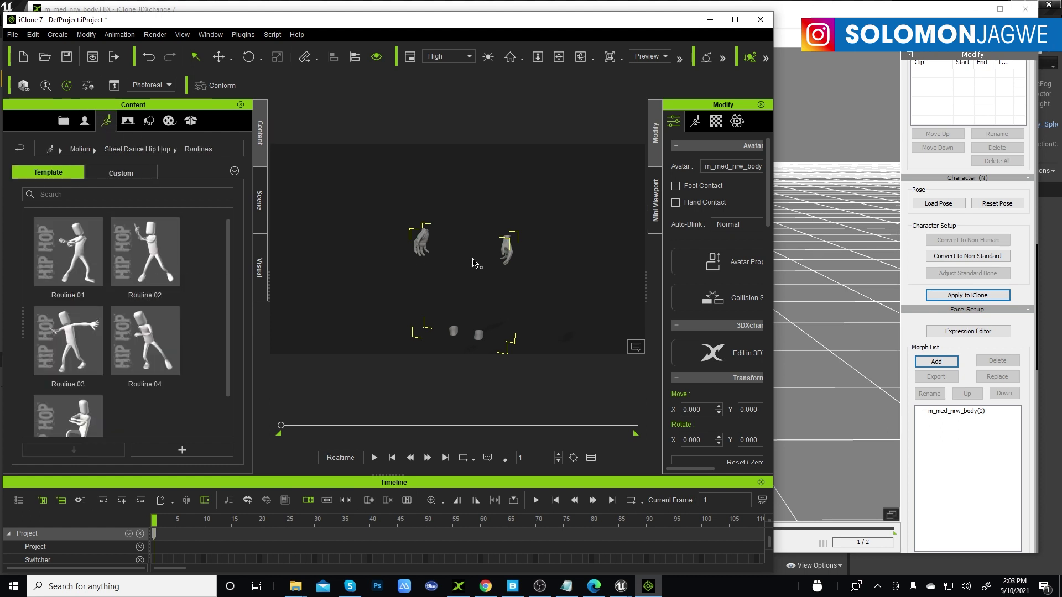
scroll(110, 414, "down", 1)
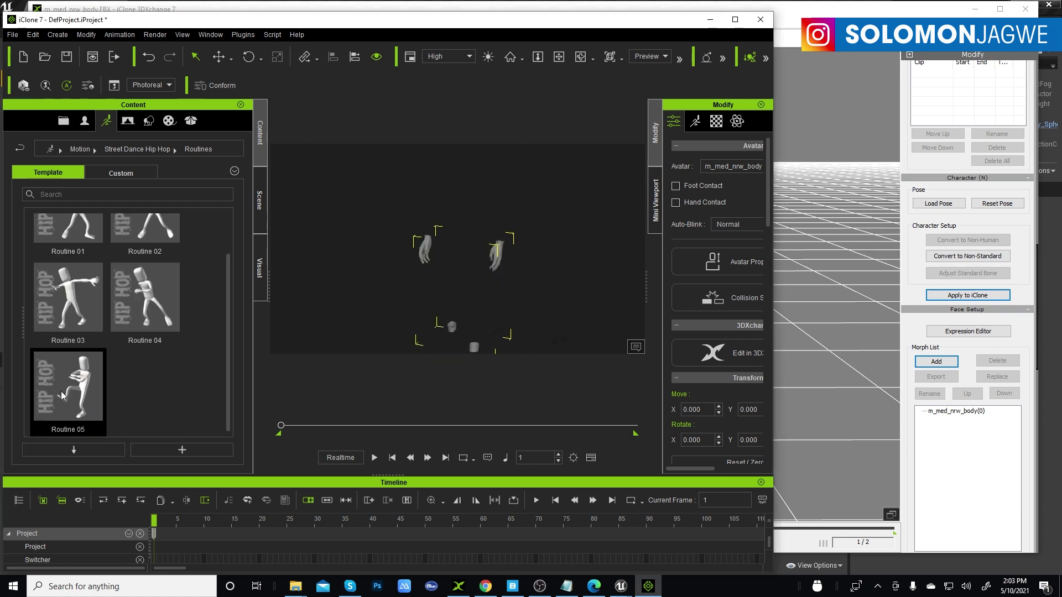
left_click(374, 457)
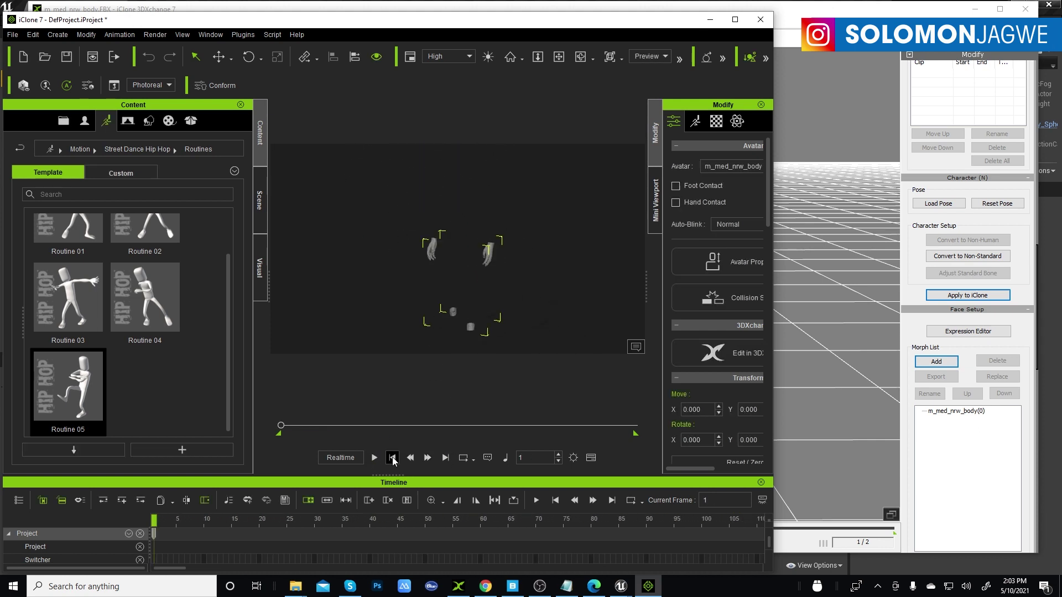
- Back out of starting a new project and remove the avatar from the current scene instead
left_click(12, 34)
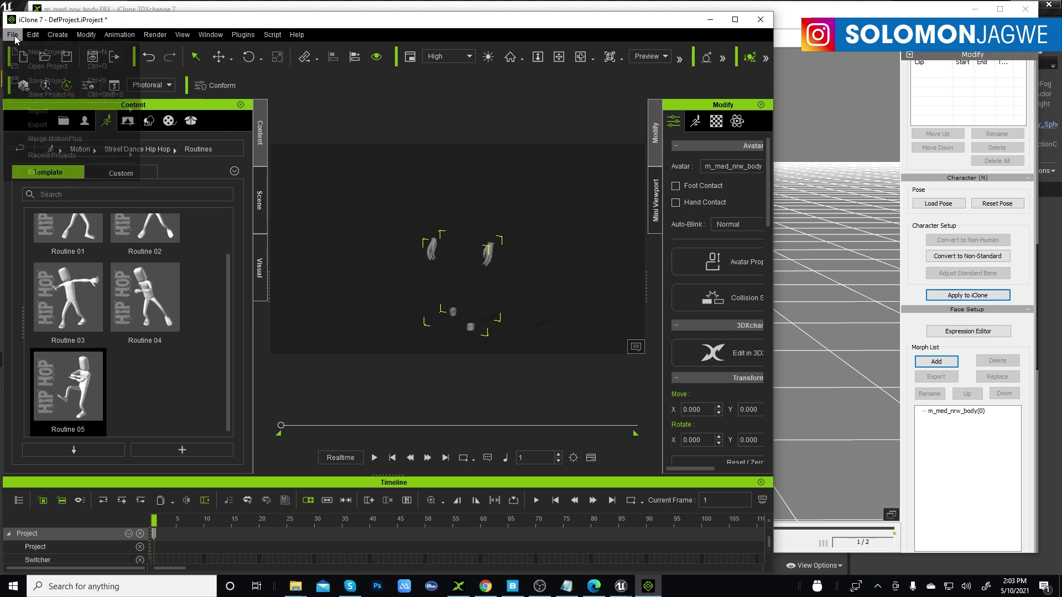
left_click(36, 53)
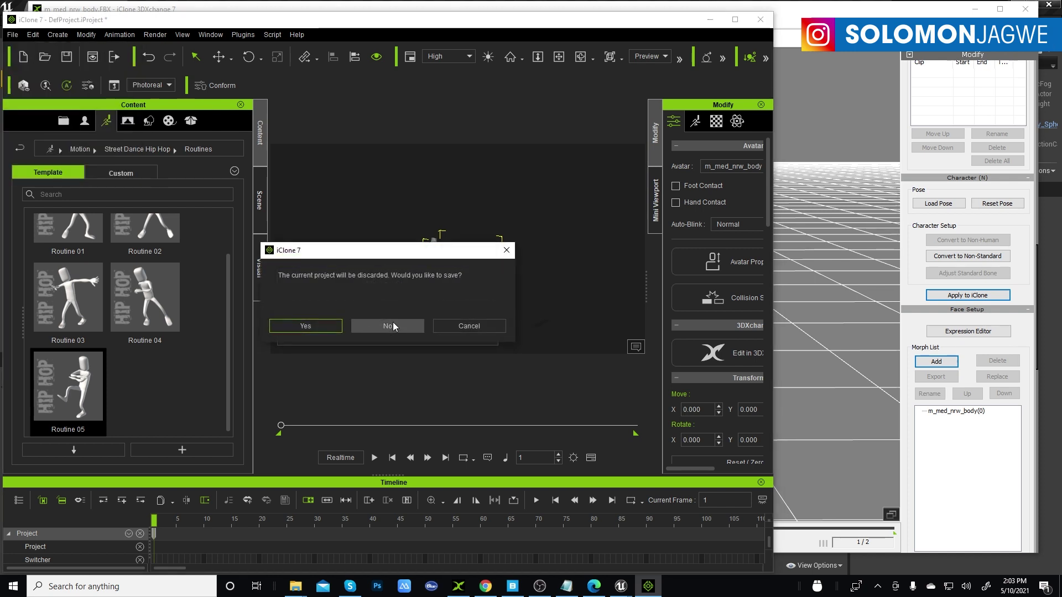
left_click(454, 326)
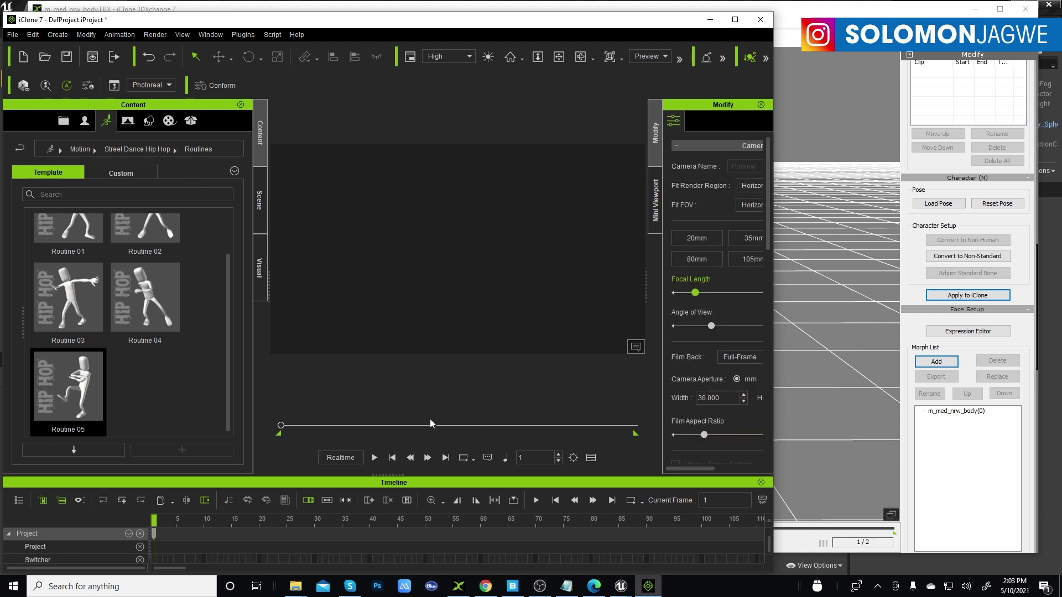
- Switch to 3DXchange and clear the male body for an empty scene, discarding its data without exporting
left_click(806, 57)
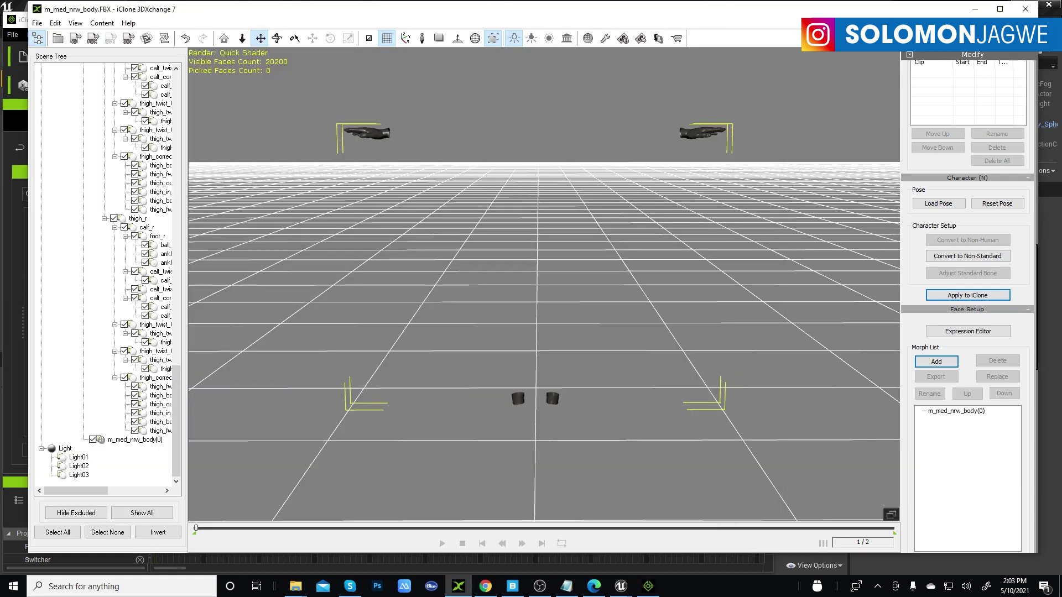
left_click(43, 25)
left_click(53, 35)
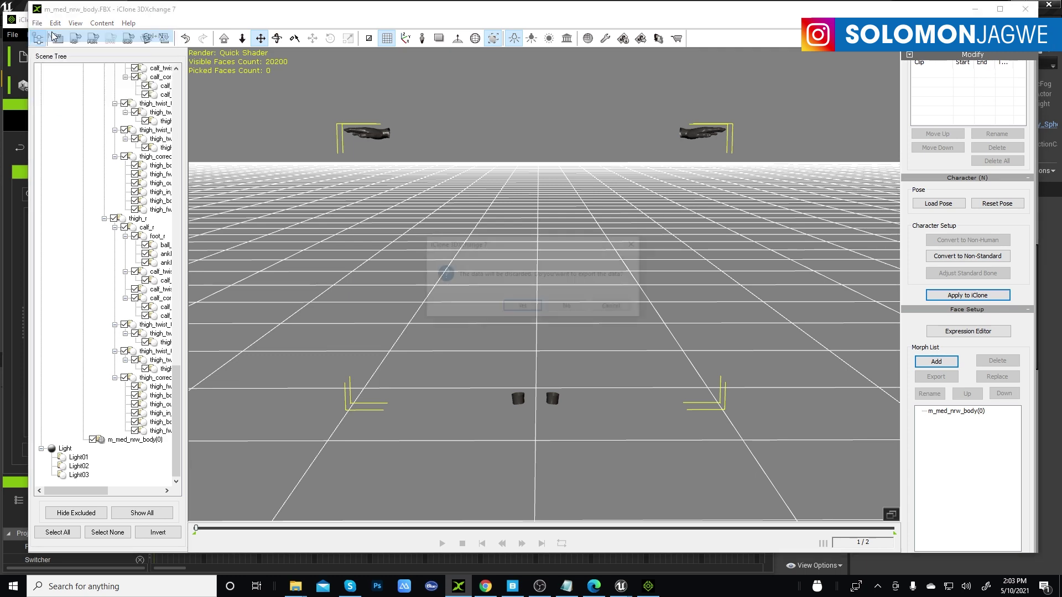
left_click(574, 306)
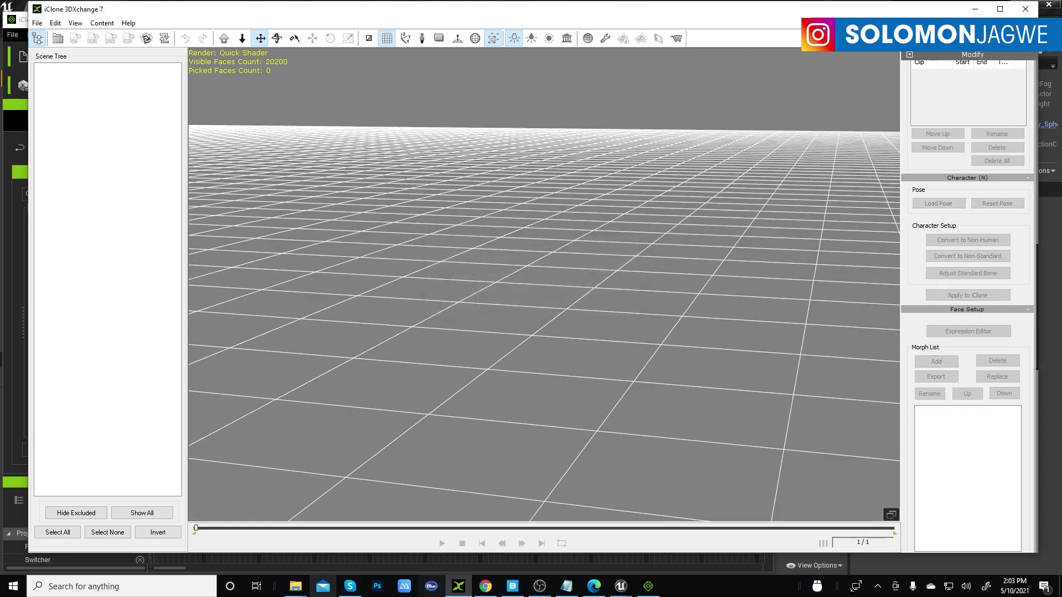
- Switch to File Explorer and open the MetaHuman_Exp\FBX\Female folder
left_click(295, 586)
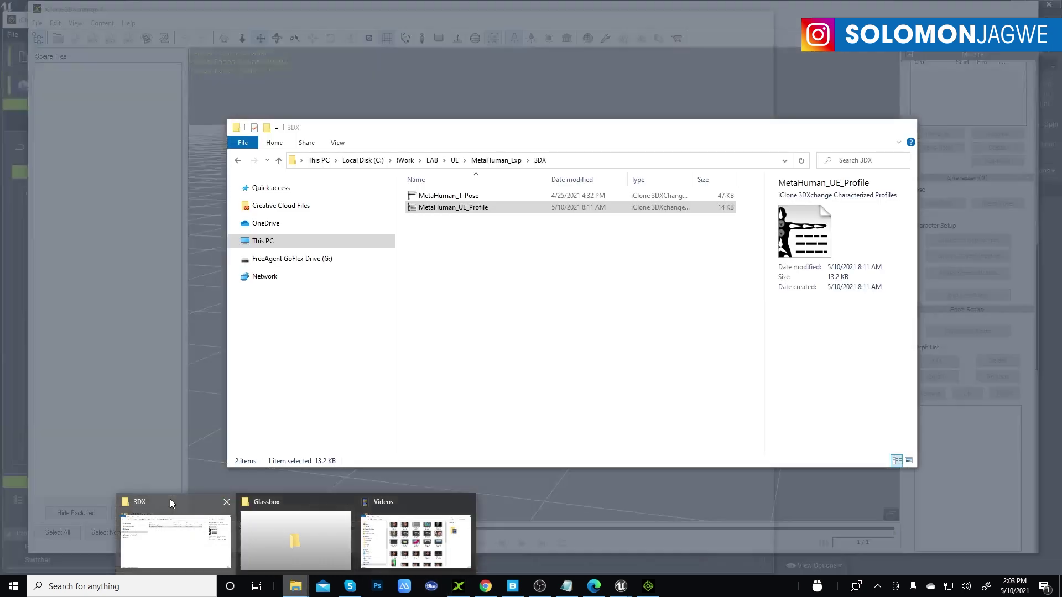
left_click(170, 499)
left_click(496, 161)
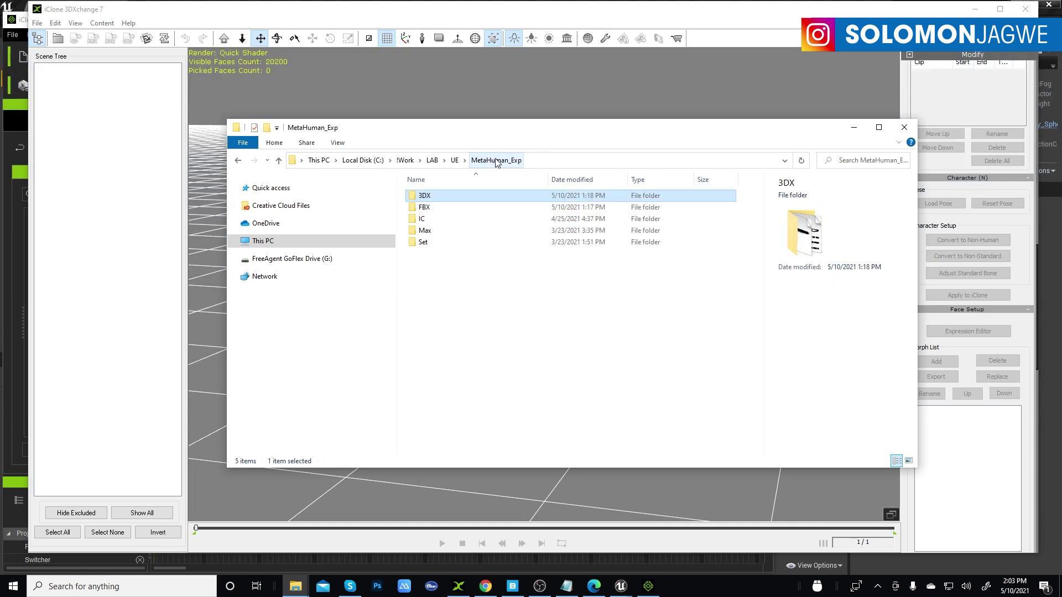
left_click(425, 209)
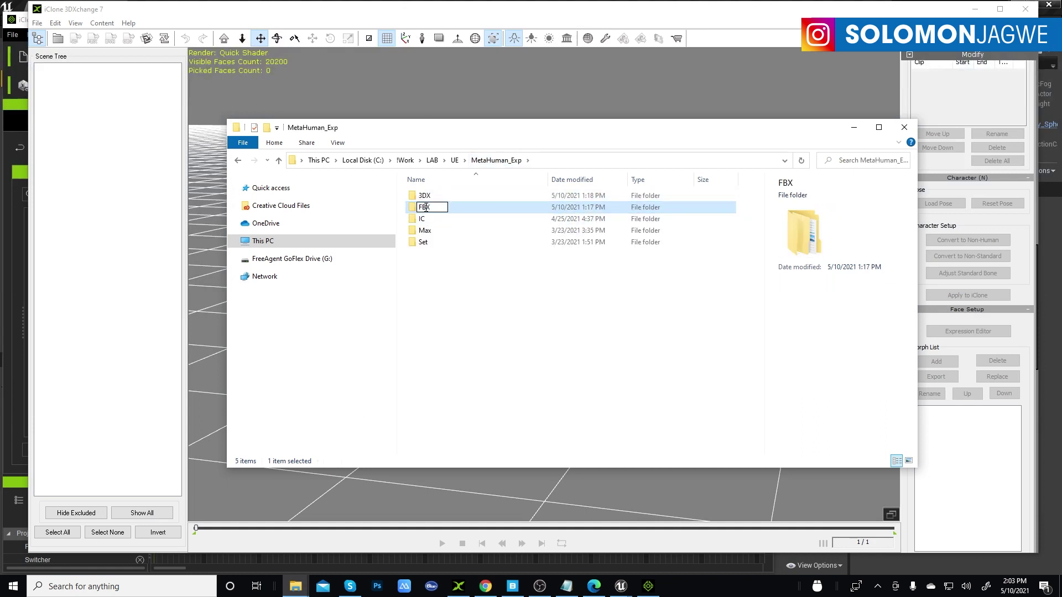
double_click(424, 209)
double_click(429, 207)
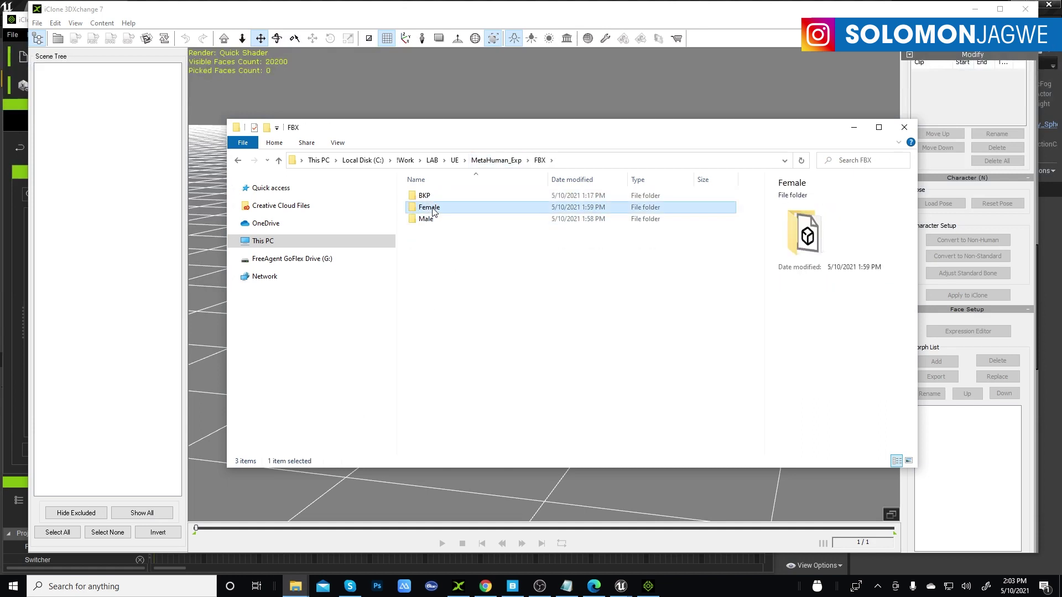
- Import the f_med_nrw_body FBX into 3DXchange with the default options and accept auto-conversion to a non-standard character
left_click_drag(442, 196, 568, 106)
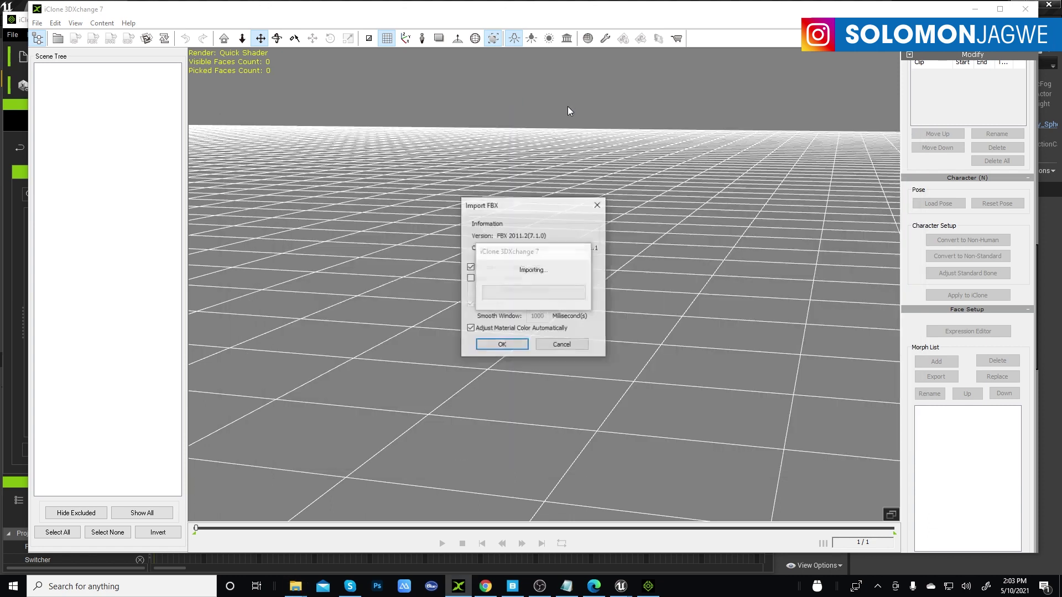
left_click(497, 345)
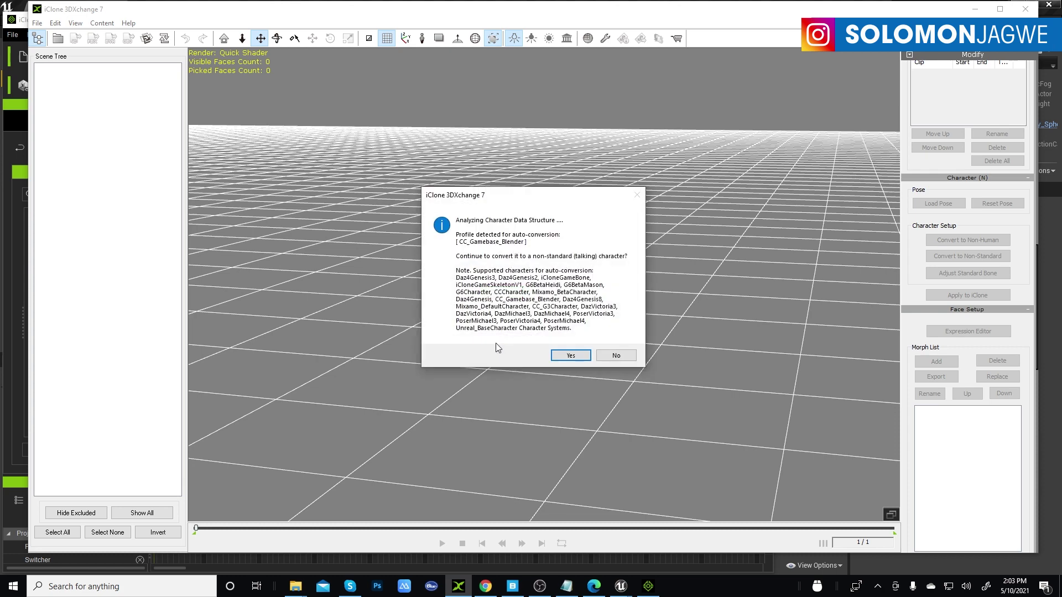
left_click(578, 352)
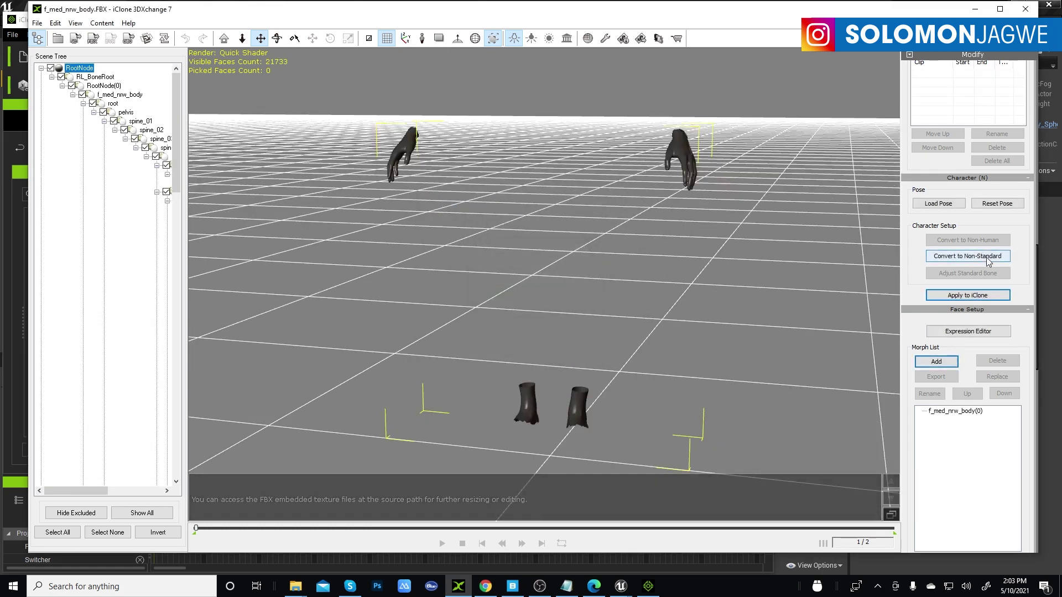
- Open the Convert to Non-Standard character setup for the imported f_med_nrw_body
left_click_drag(1025, 223, 1025, 301)
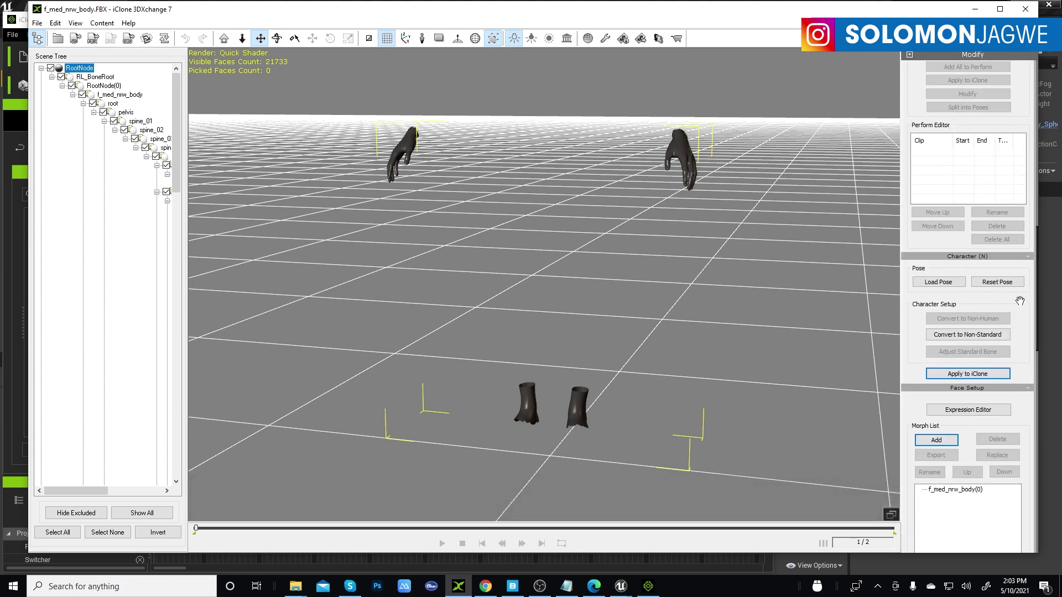
left_click(951, 336)
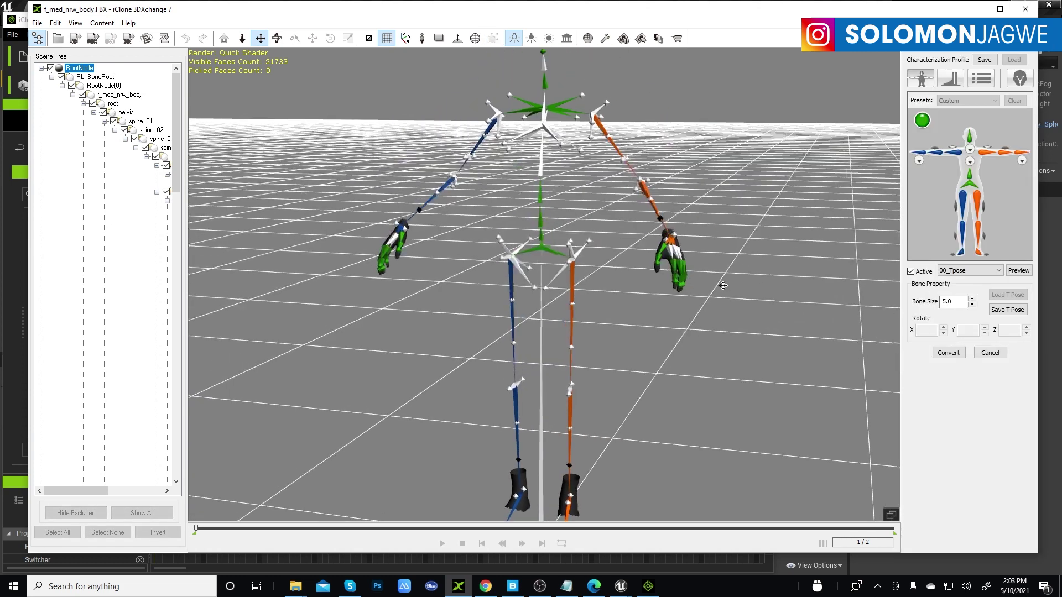
- Deactivate the female body's characterization, load the MetaHuman_UE_Profile from the MetaHuman_Exp\3DX folder, and convert the character
left_click(911, 271)
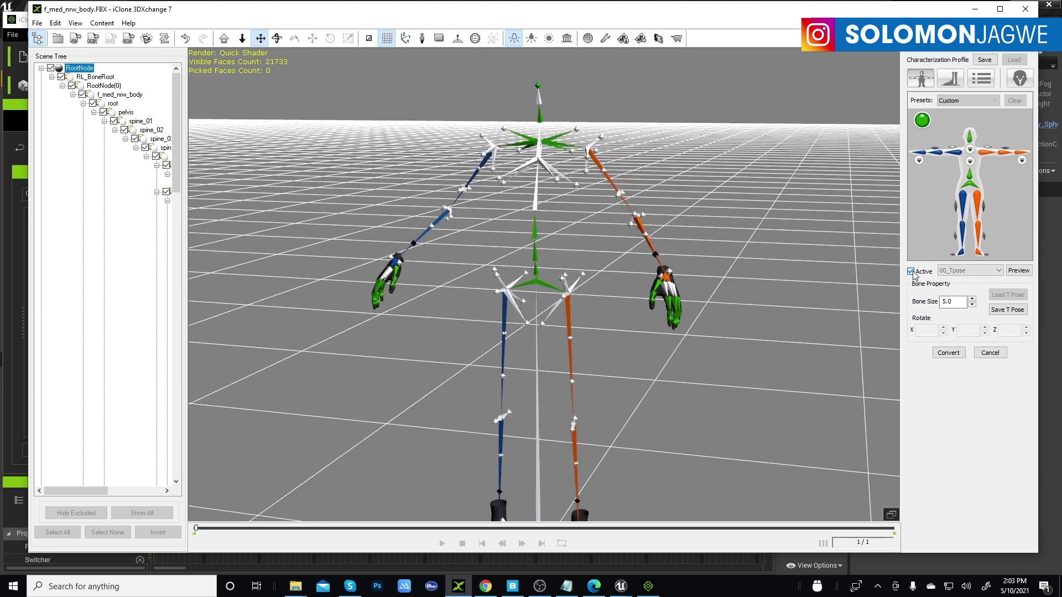
left_click(1015, 60)
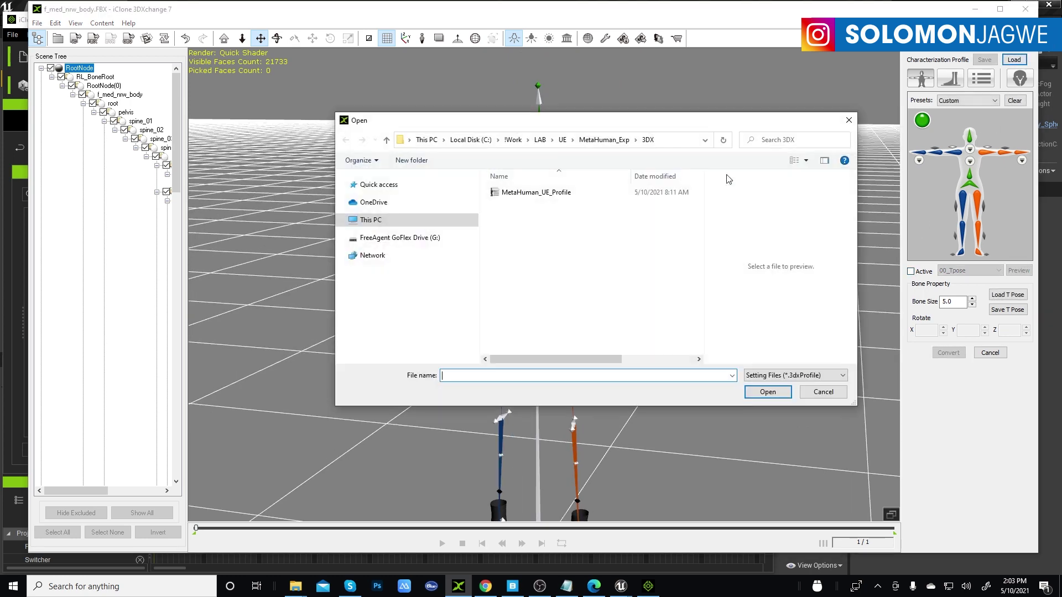
left_click(551, 192)
left_click(748, 392)
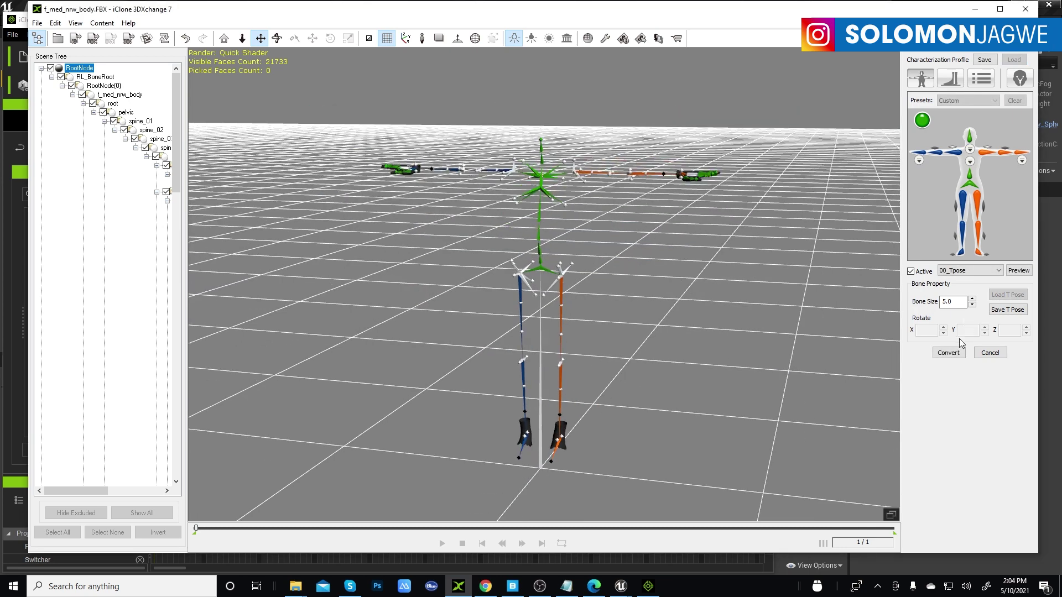
left_click(949, 353)
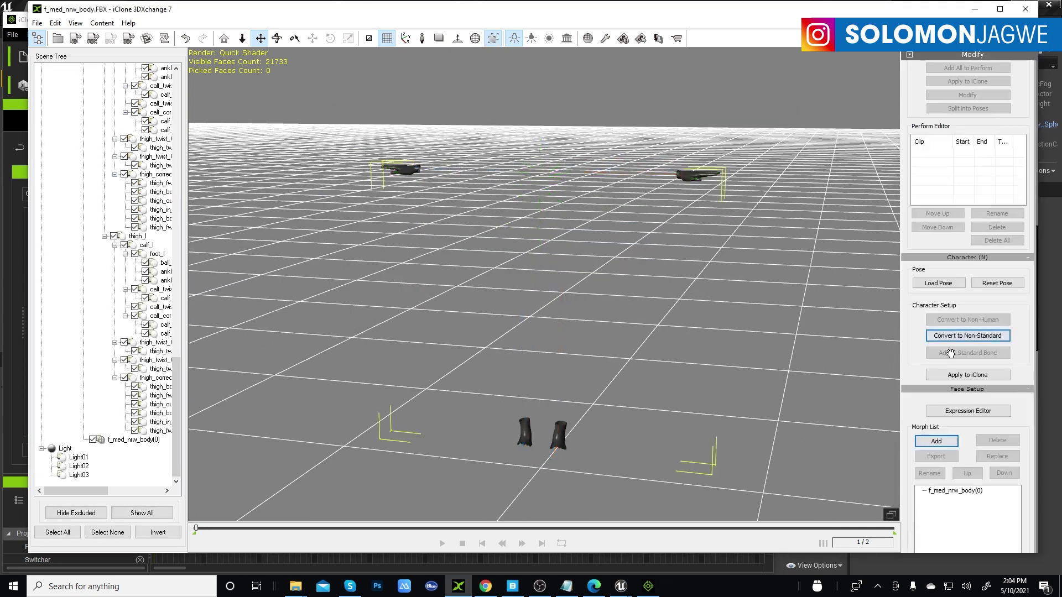
- Send the converted female body to iClone and save it as a custom avatar named Female in Avatar > 2021 > MetaHuman
left_click(963, 375)
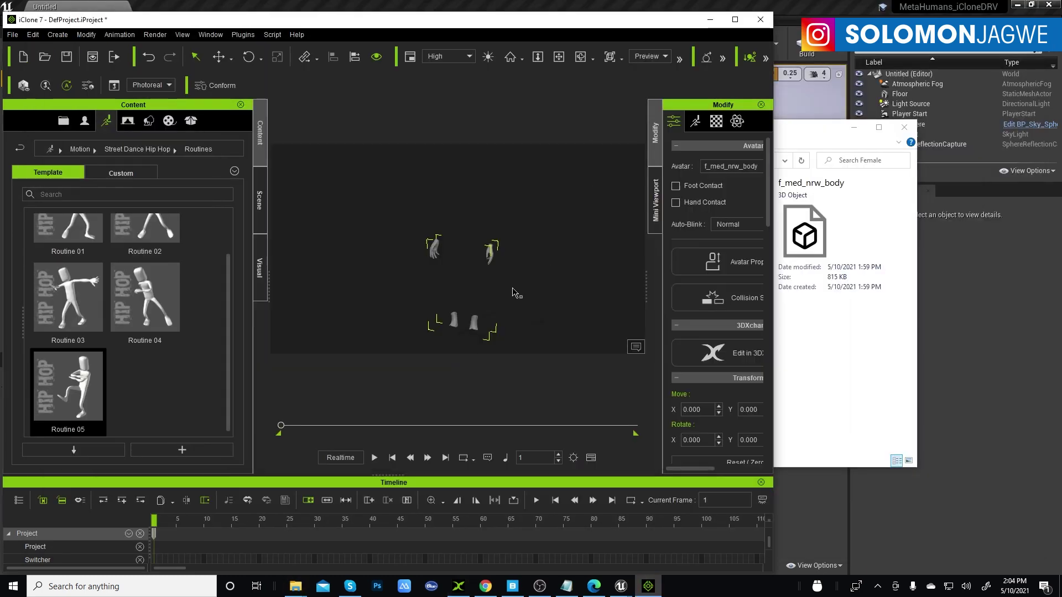
scroll(480, 277, "up", 2)
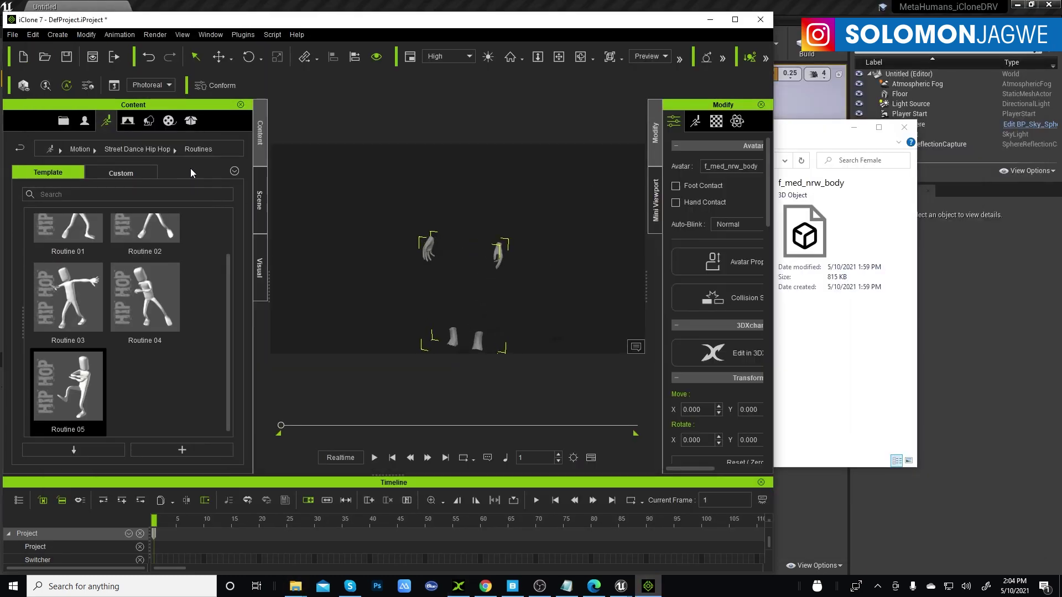
left_click(84, 121)
left_click(121, 172)
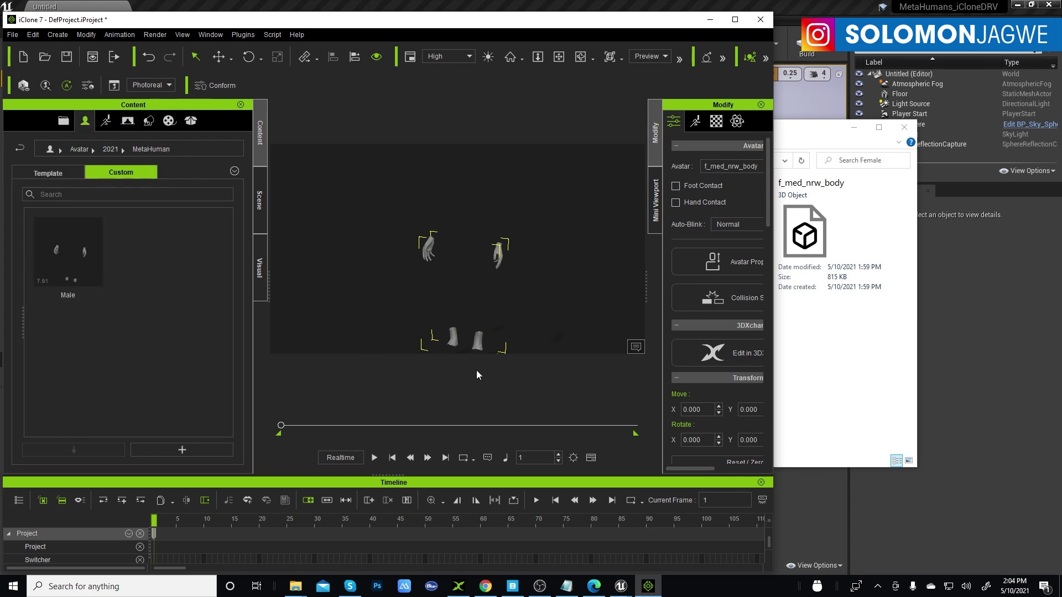
left_click(183, 450)
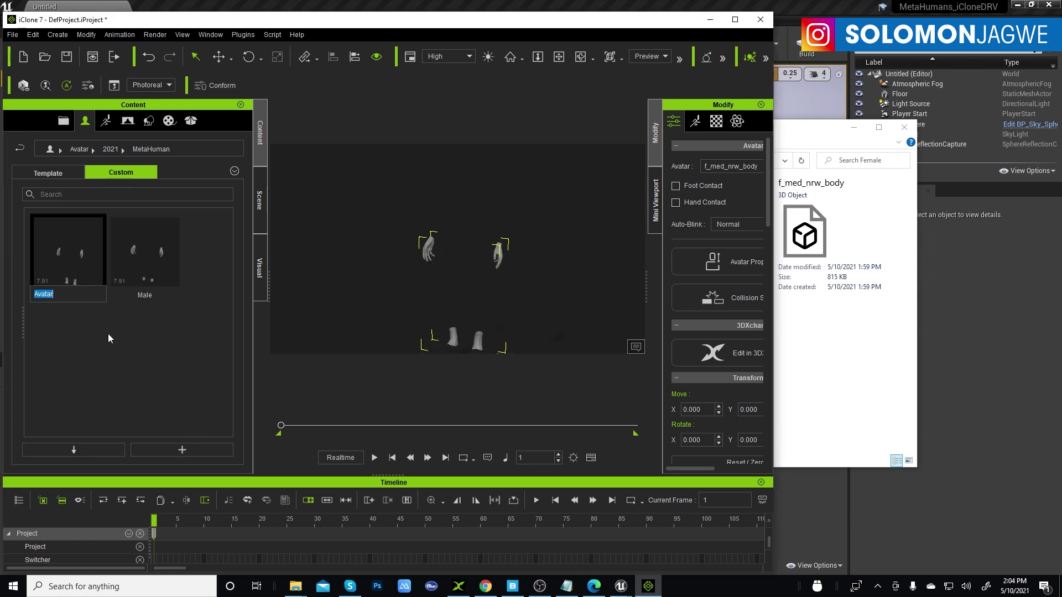
type("Female")
key("Return")
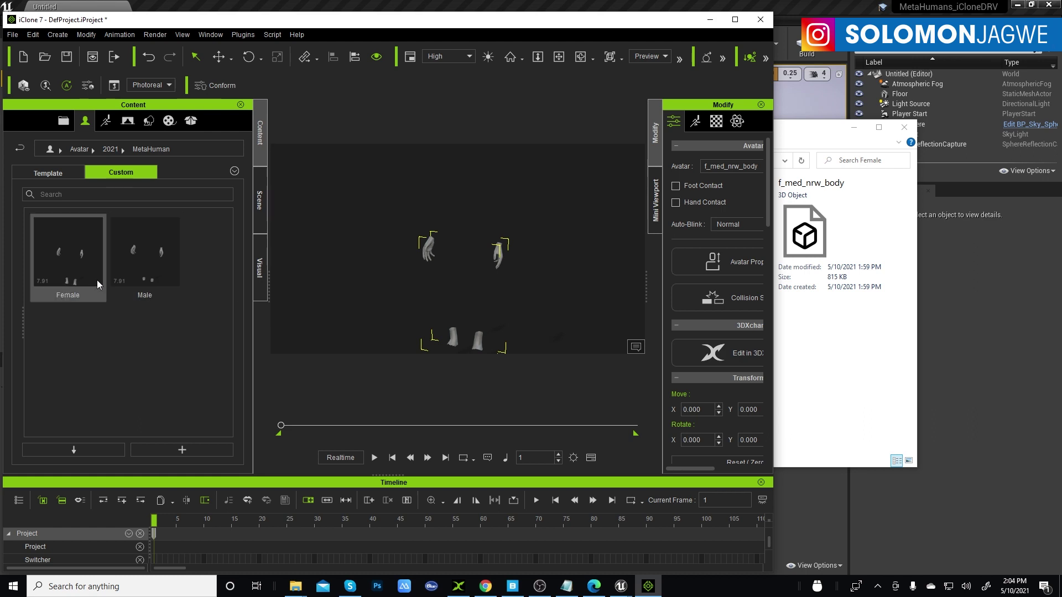
- Delete the female body from the iClone scene and load the saved Male avatar in its place
left_click(48, 273)
left_click_drag(121, 268, 374, 309)
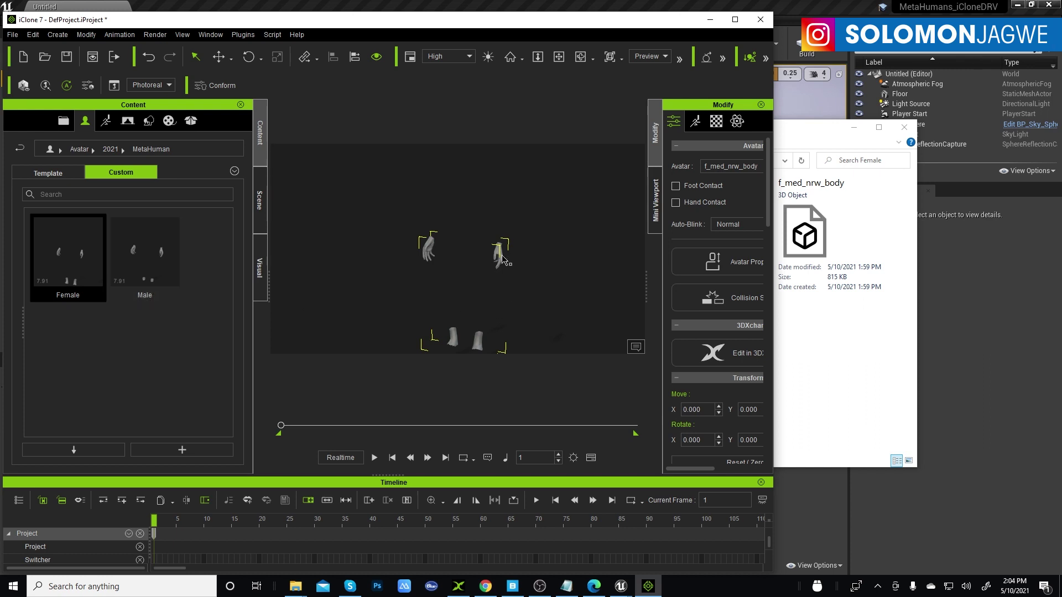
key("Delete")
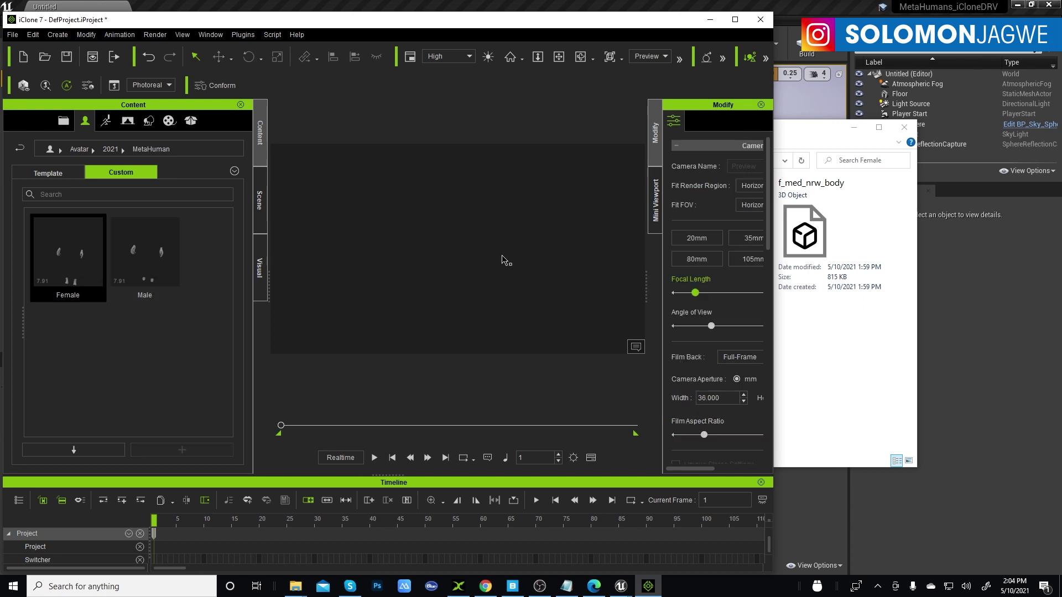
double_click(143, 257)
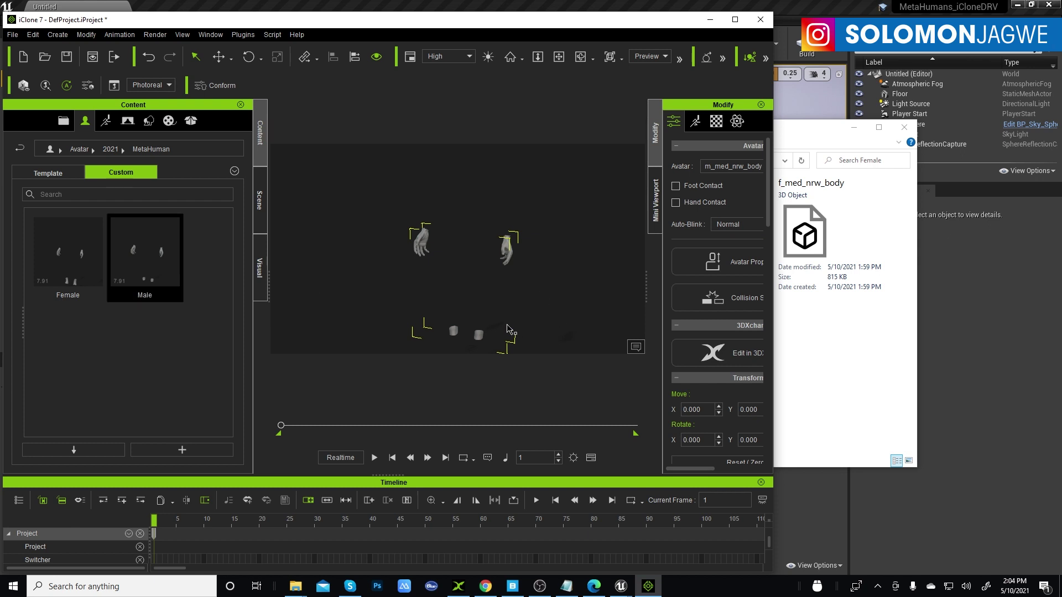
- Open Unreal Live Link and limit the transfer list to the m_med_nrw_body character, excluding props, camera and lights
left_click(243, 34)
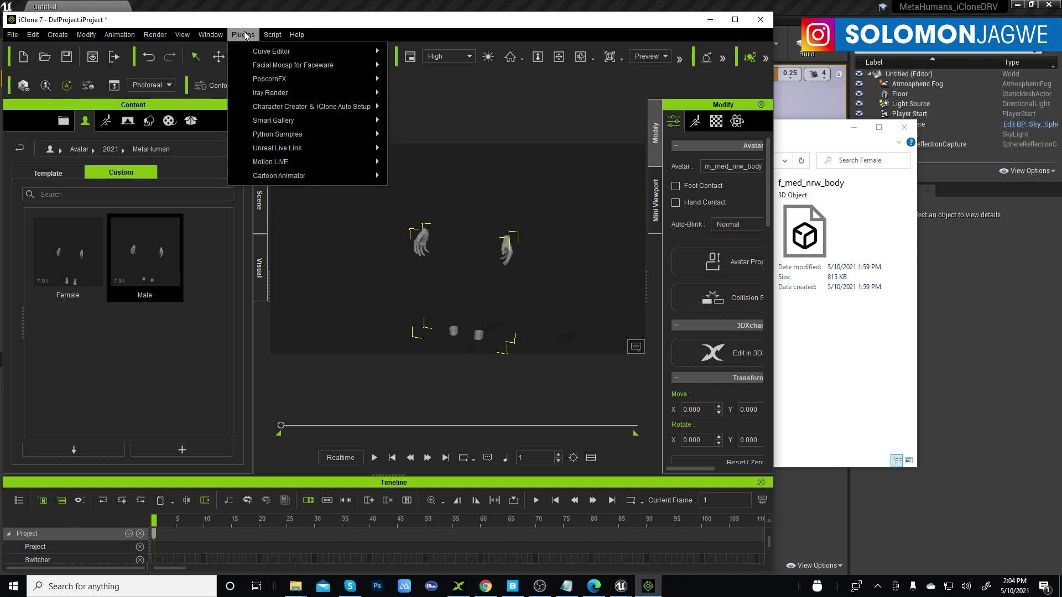
left_click(245, 36)
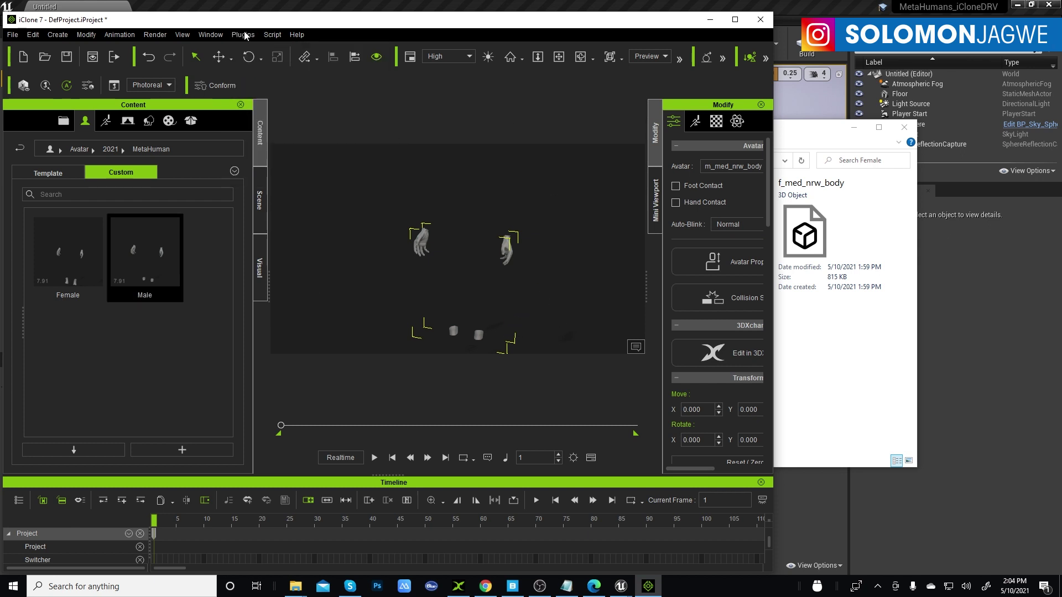
left_click(245, 35)
mouse_move(290, 148)
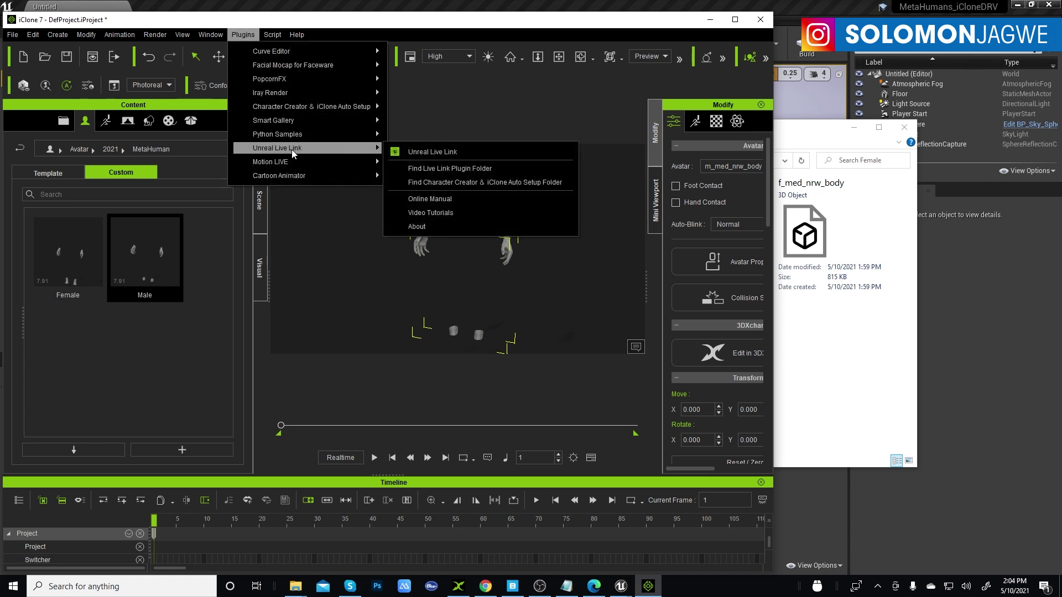
left_click(423, 151)
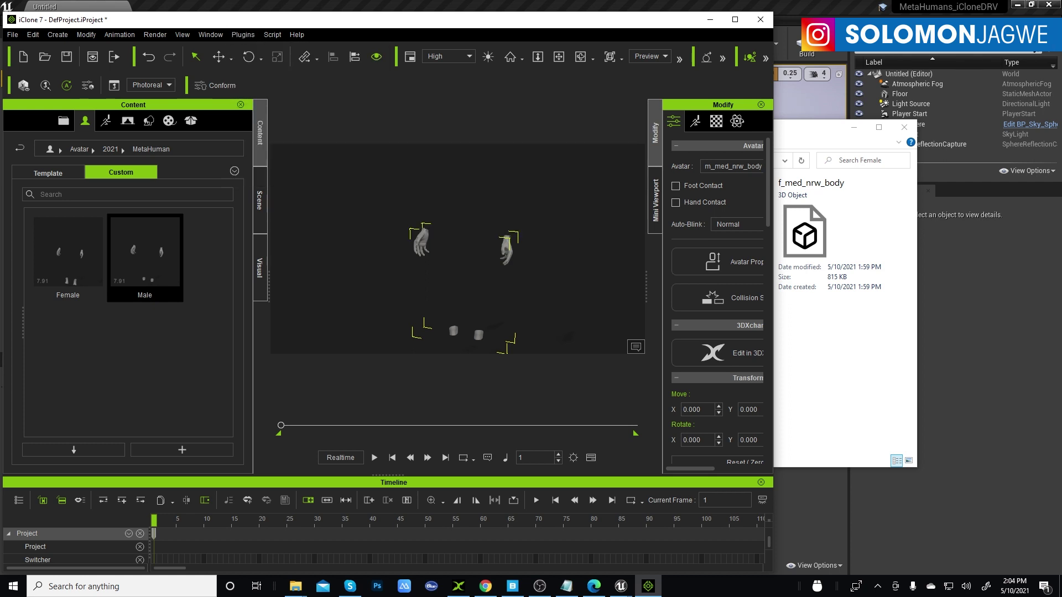
left_click_drag(472, 129, 462, 90)
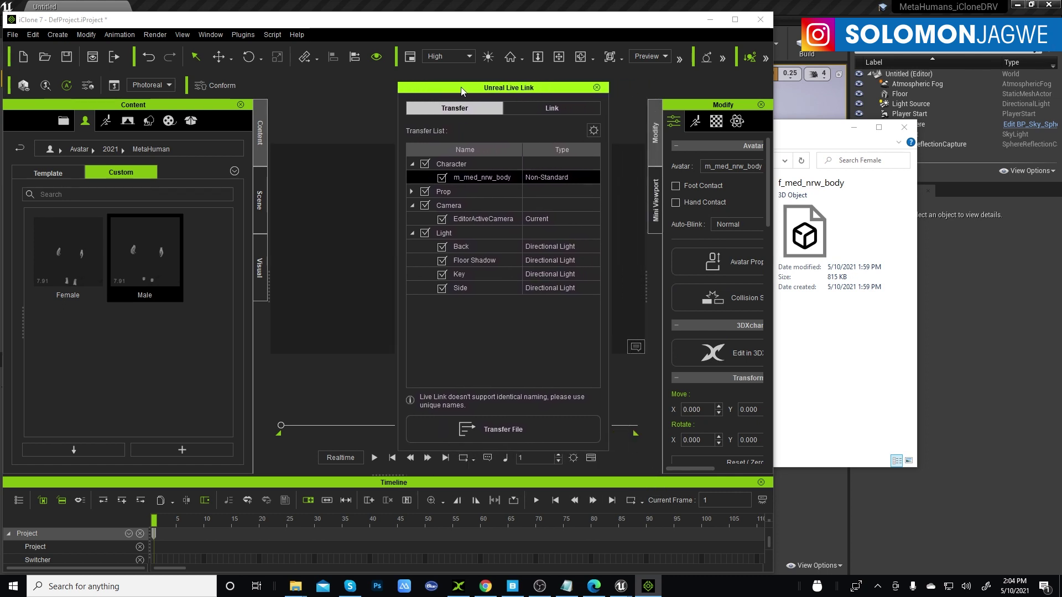
left_click(425, 192)
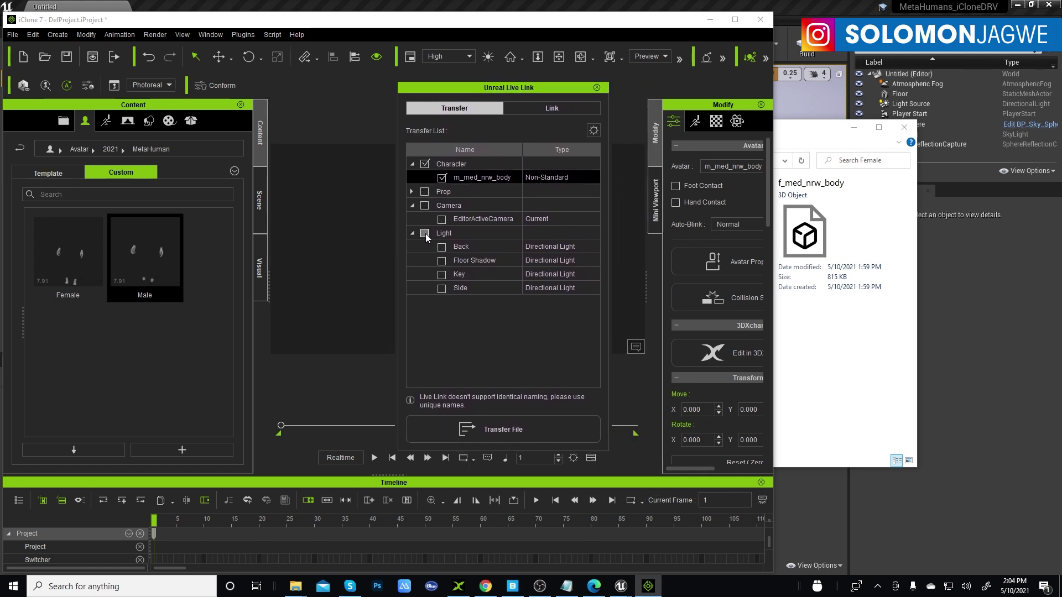
left_click(412, 206)
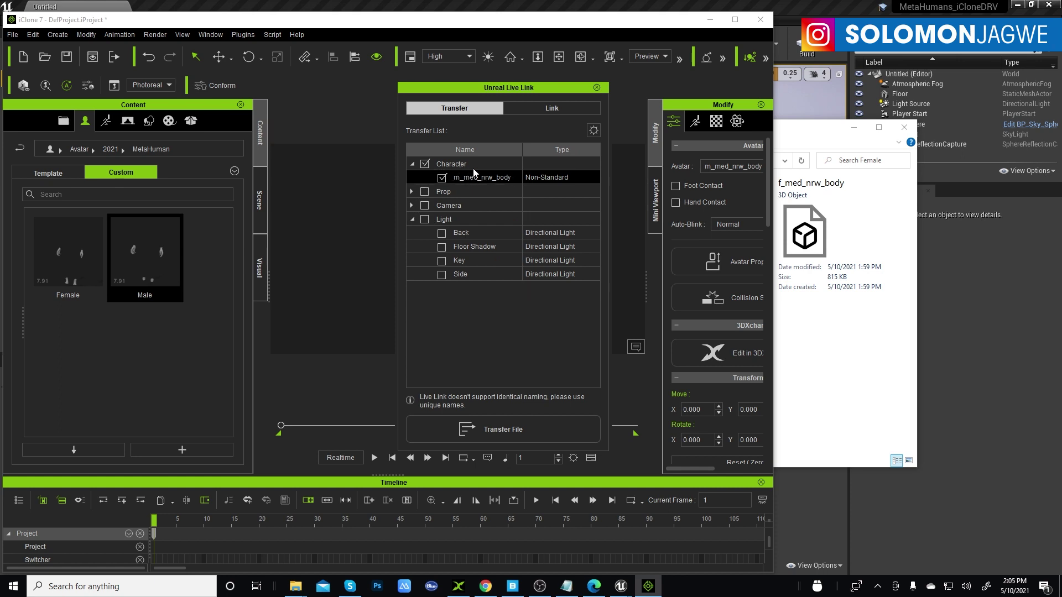
- Check the MetaHumans_iCloneDRV project in Unreal Engine, return to iClone, and transfer the m_med_nrw_body character to it
mouse_move(619, 589)
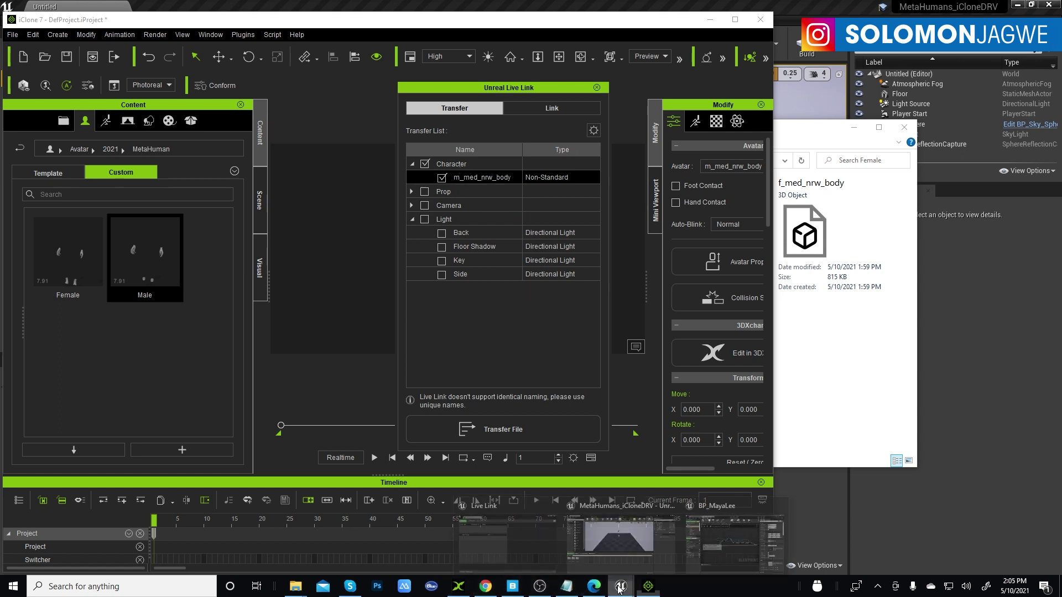
left_click(630, 511)
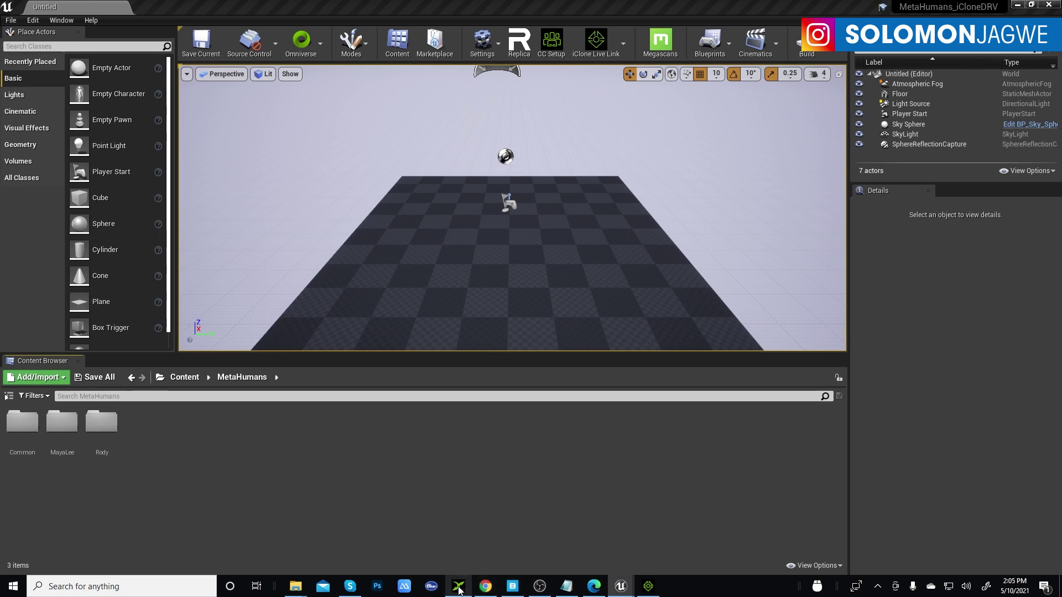
left_click(651, 587)
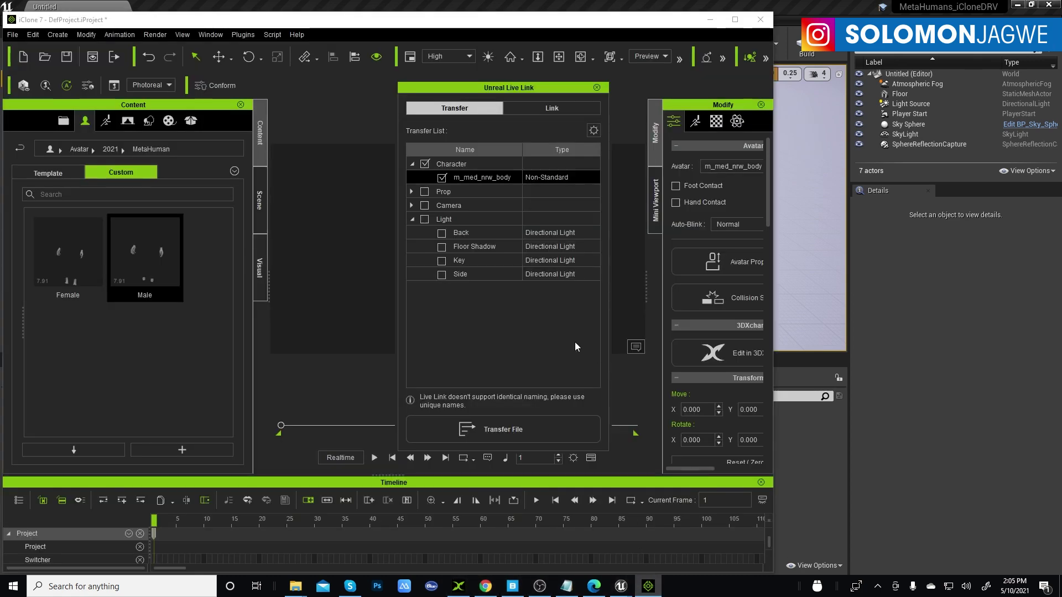
left_click(503, 429)
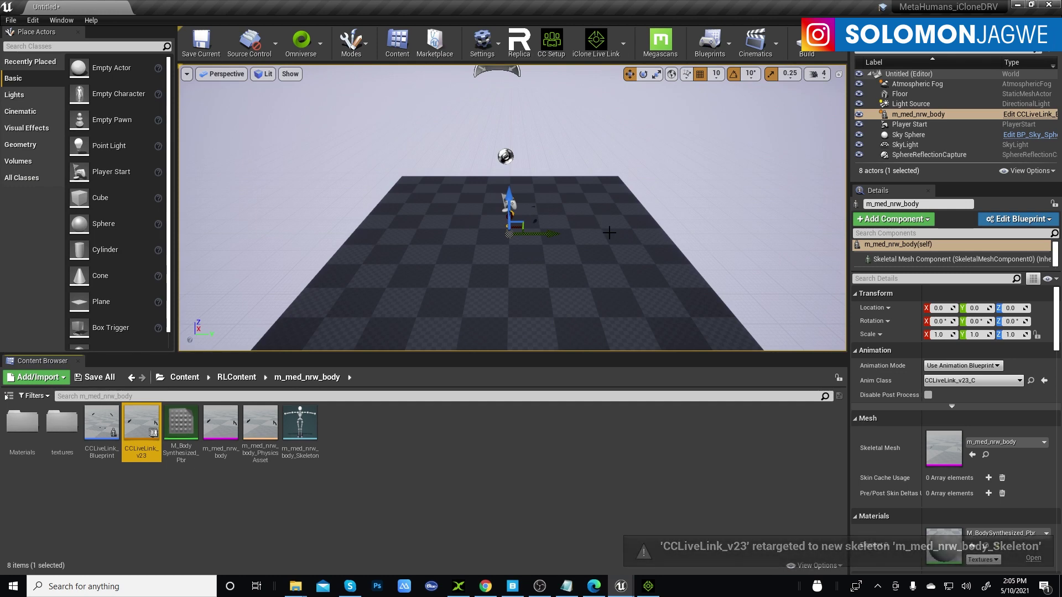
- In Unreal Engine, rename the CCLiveLink_Blueprint asset in the m_med_nrw_body folder as iClone_MetaHuman_Male_00
left_click_drag(609, 233, 564, 227)
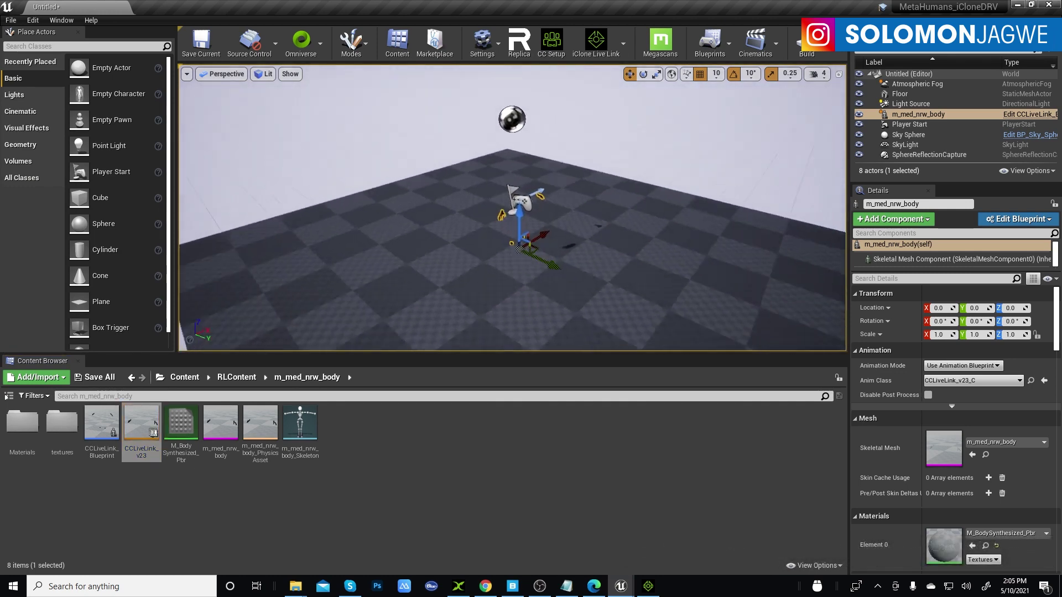
scroll(592, 232, "up", 5)
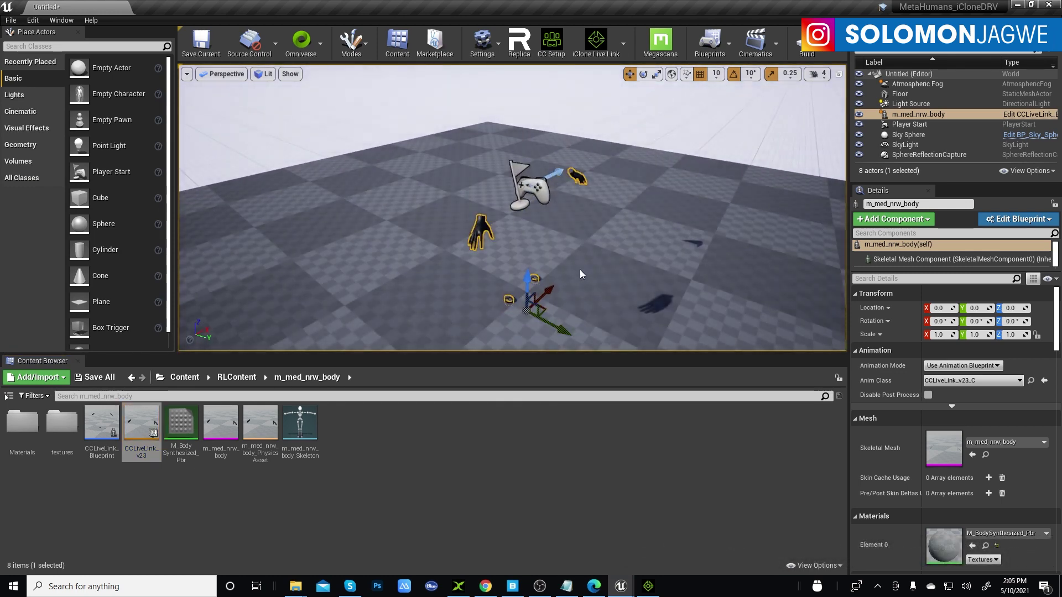
scroll(580, 273, "up", 3)
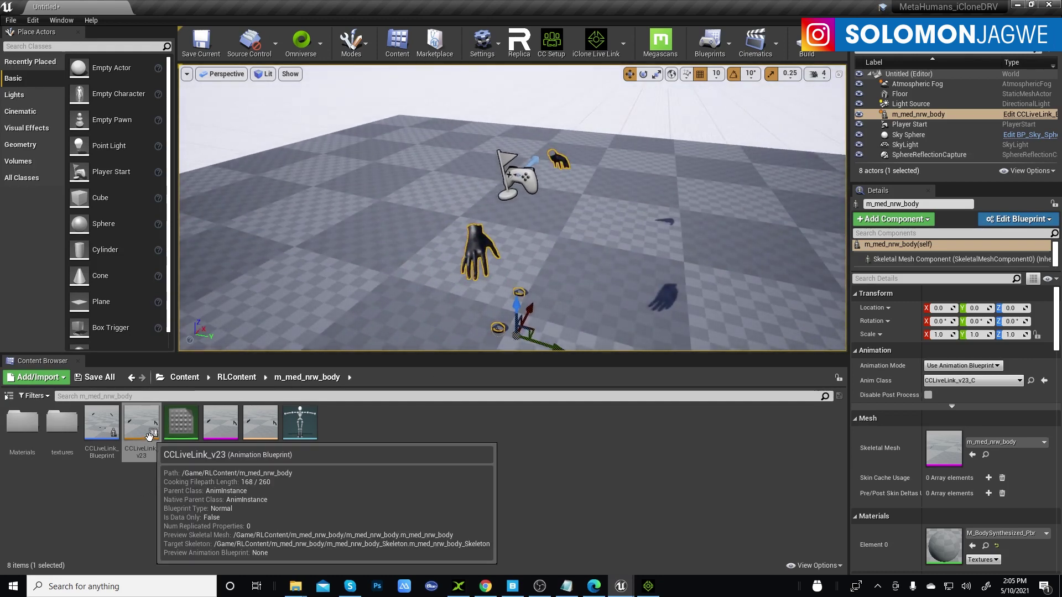
left_click(101, 445)
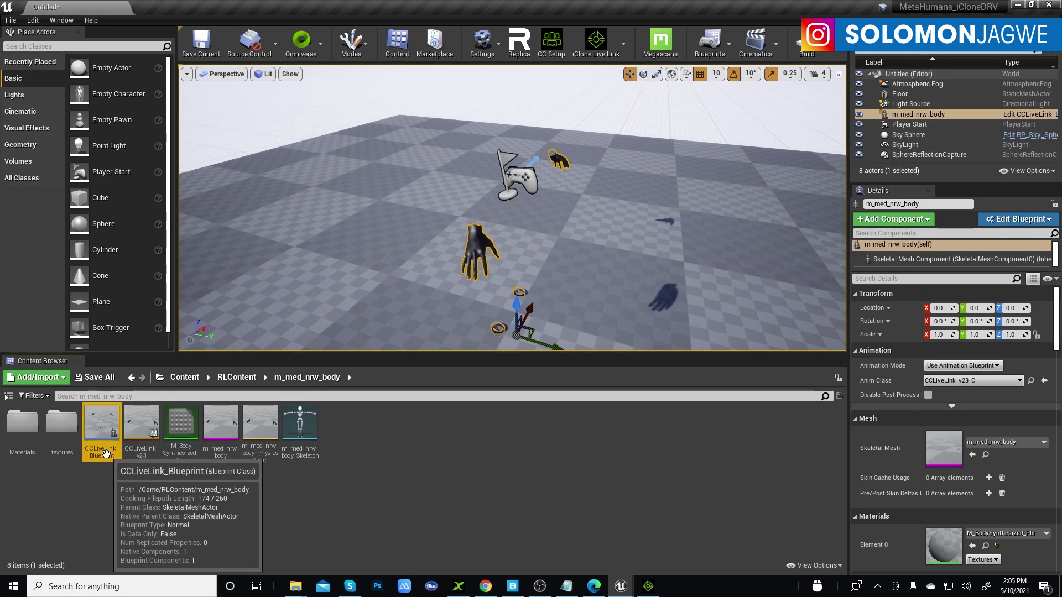
left_click(102, 452)
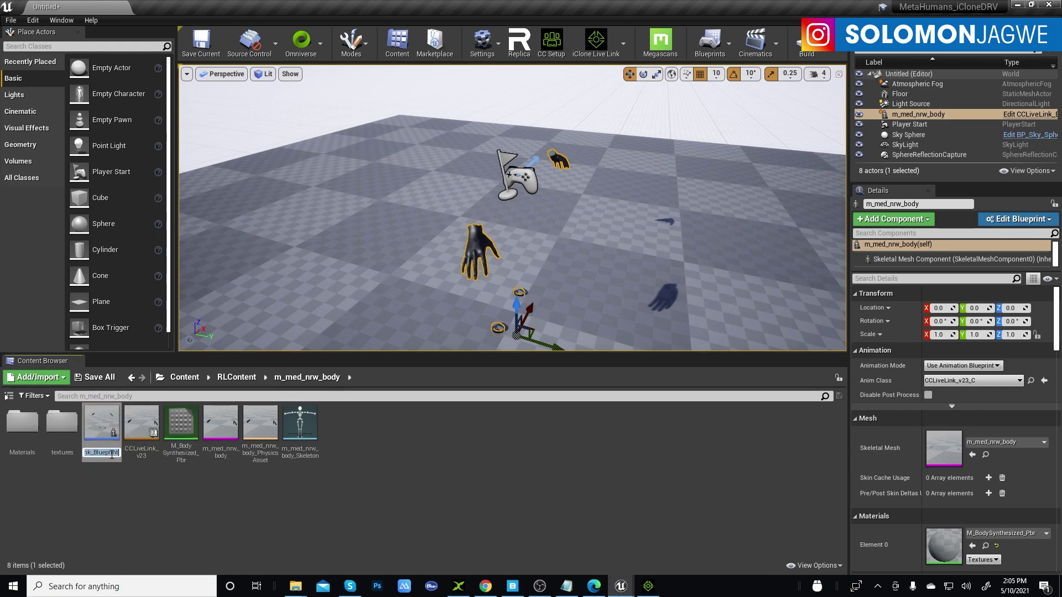
key("BackSpace")
type("iClone_M")
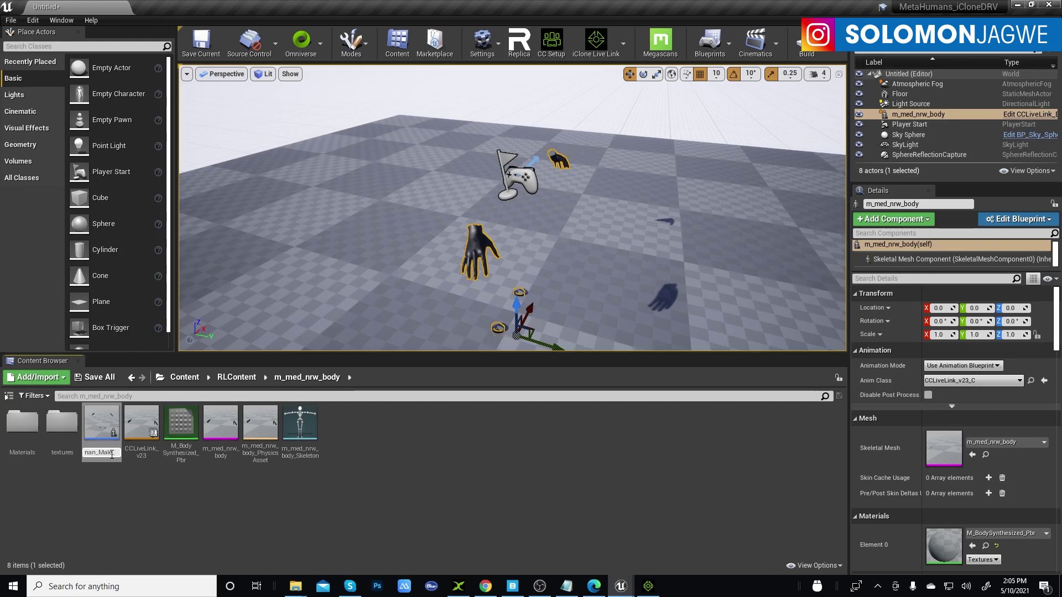
key("Return")
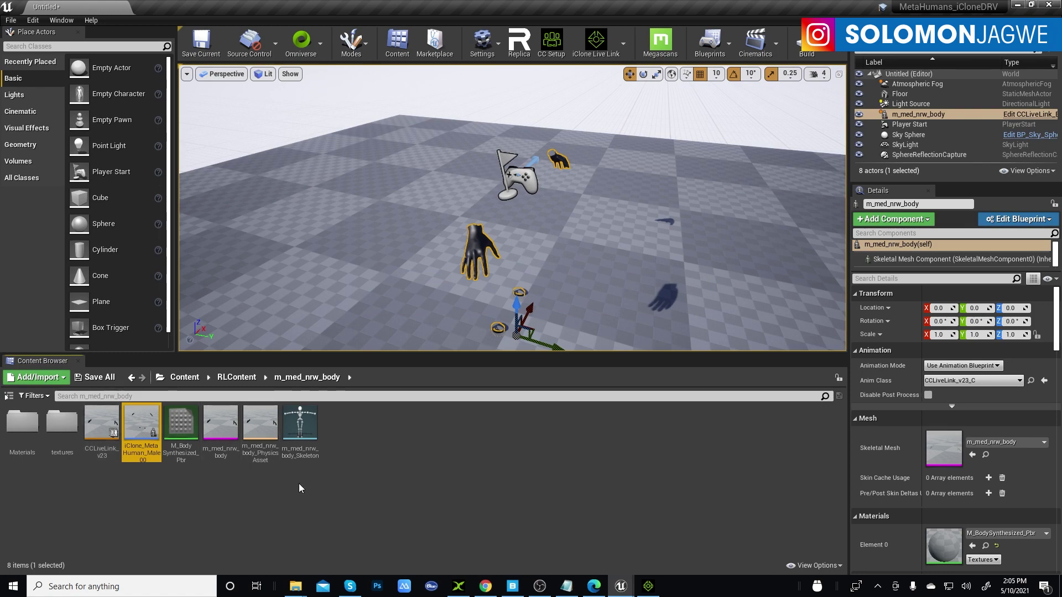
- Open the iClone_MetaHuman_Male_00 blueprint for editing and close the BP_Rody and BP_MayaLee blueprints
double_click(142, 429)
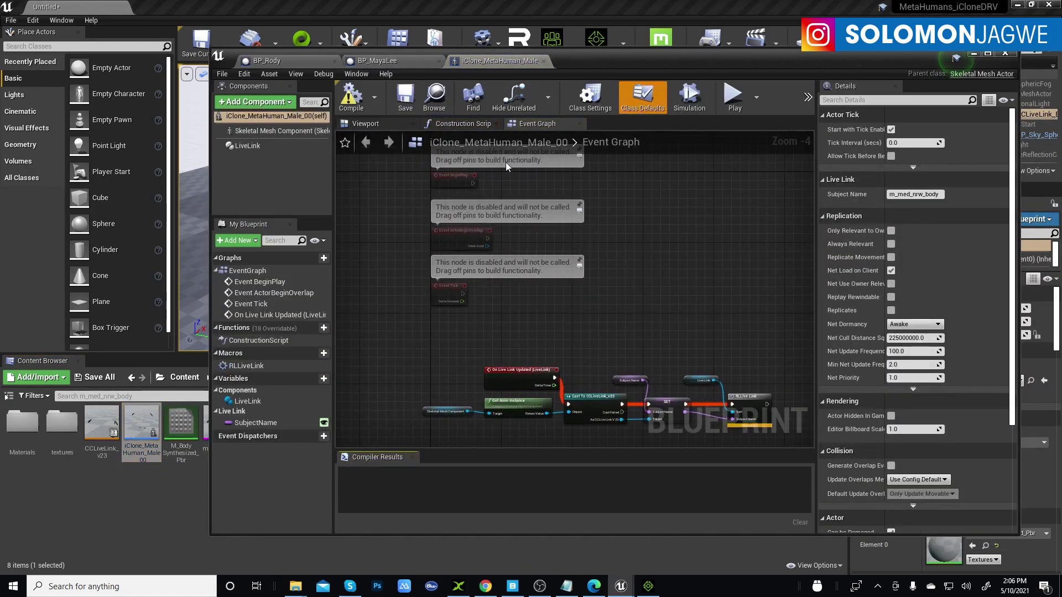
left_click(298, 62)
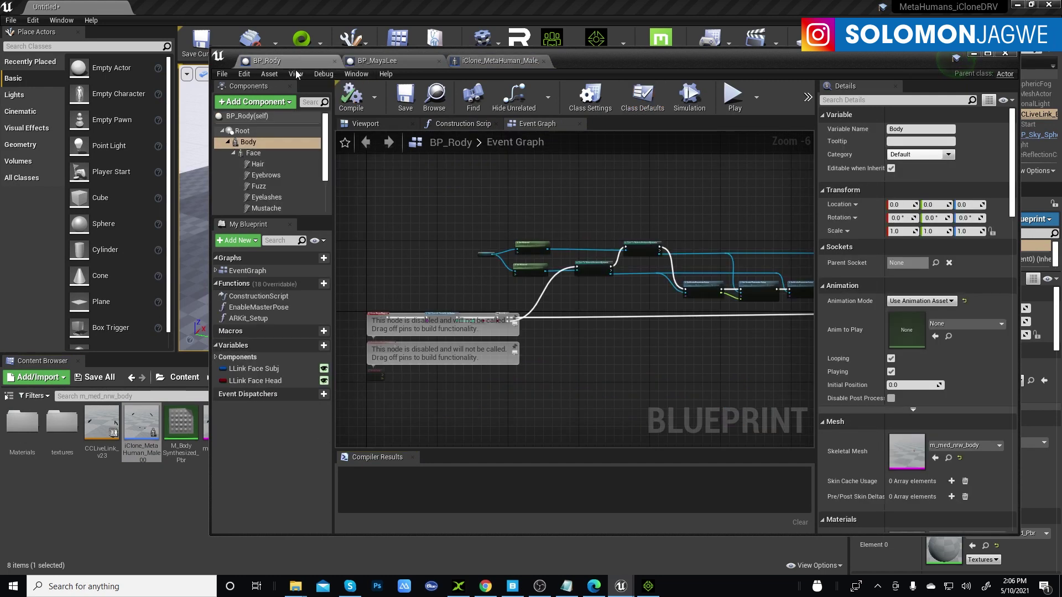
left_click(335, 61)
left_click(334, 61)
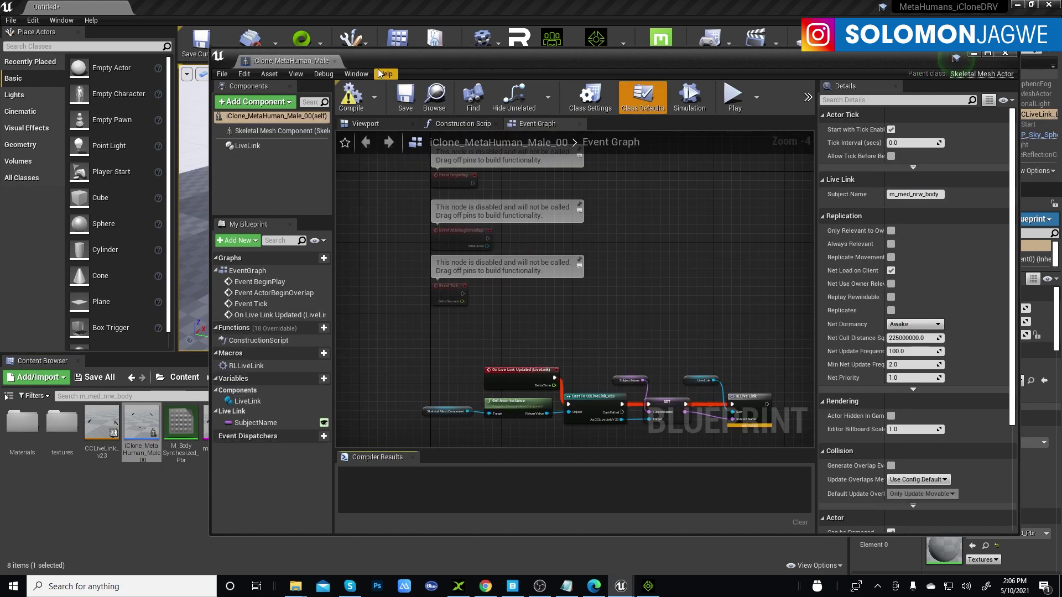
- Open the BP_Rody blueprint from the MetaHumans/Rody content folder and arrange the blueprint editor so the level viewport stays visible
left_click(183, 377)
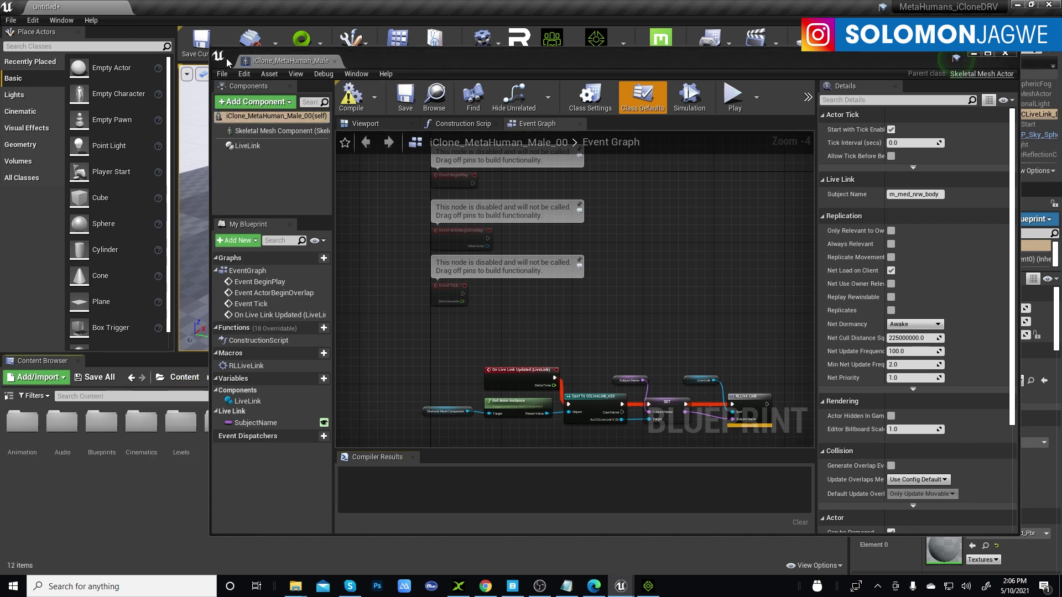
left_click_drag(211, 50, 539, 56)
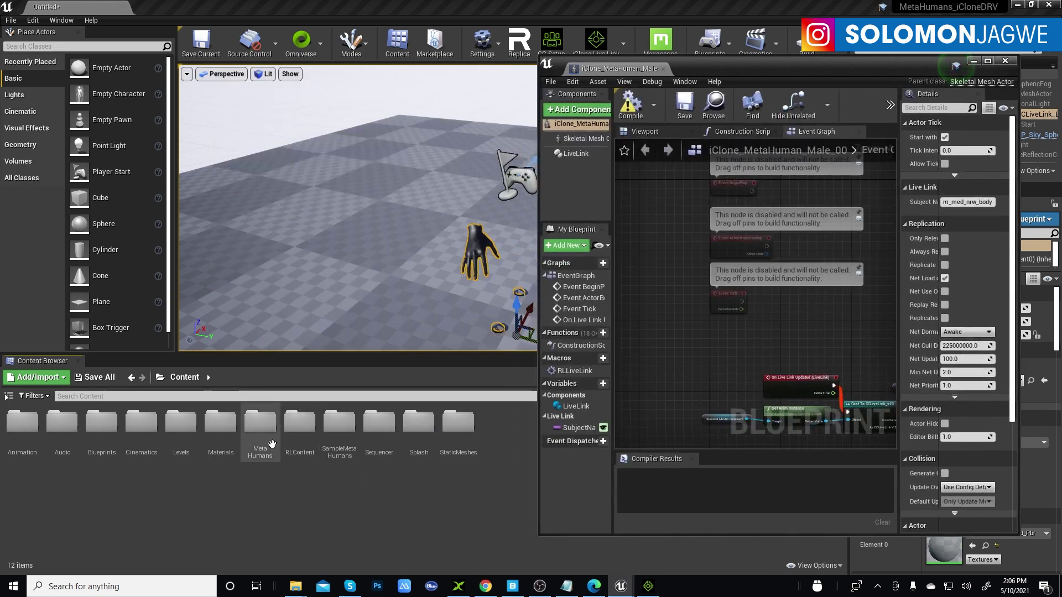
double_click(261, 426)
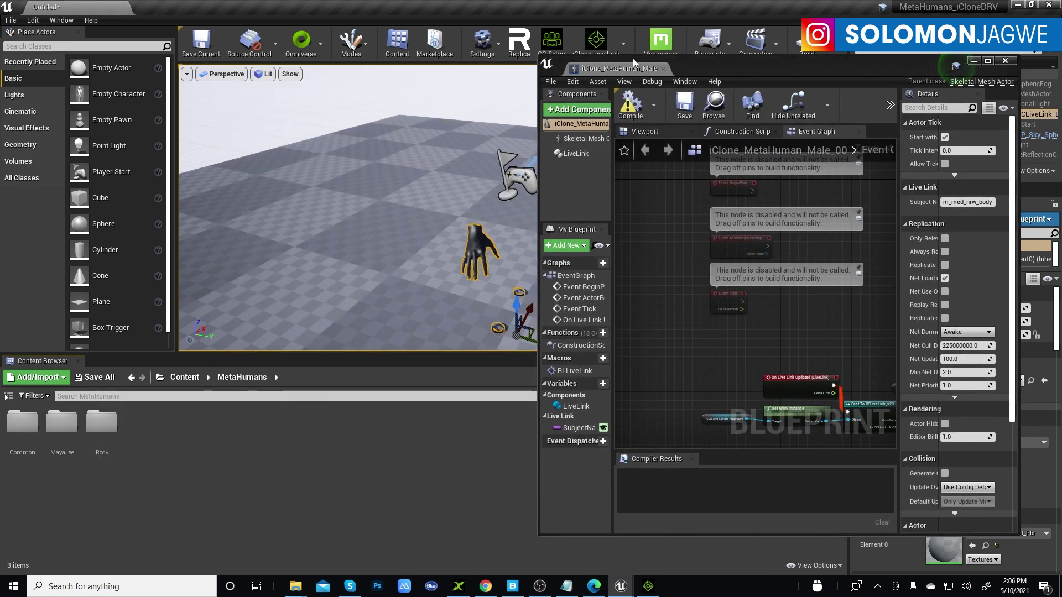
double_click(102, 423)
double_click(260, 423)
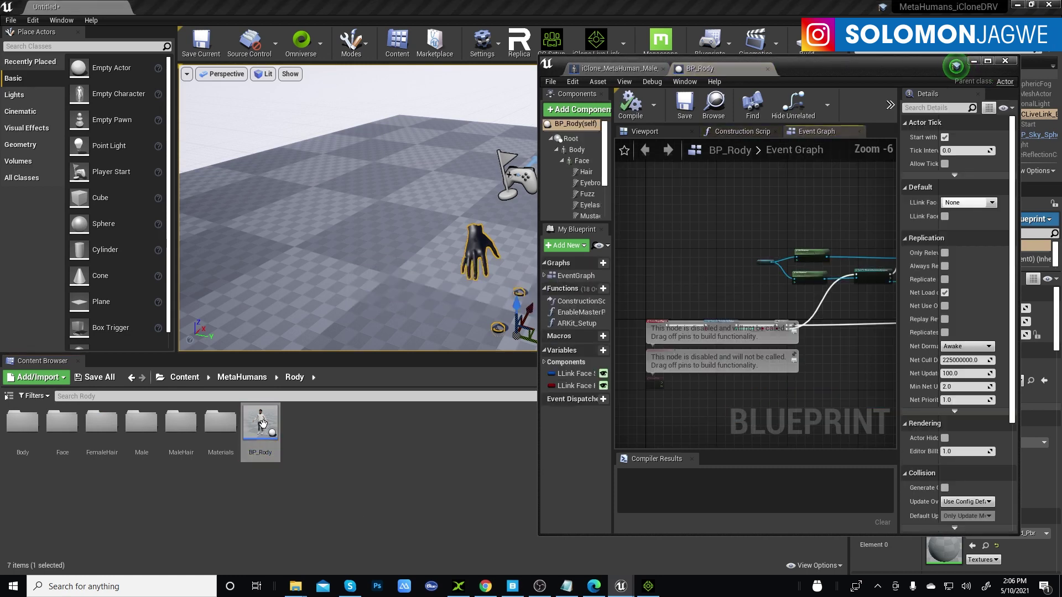
left_click_drag(539, 164, 236, 164)
left_click_drag(619, 71, 656, 248)
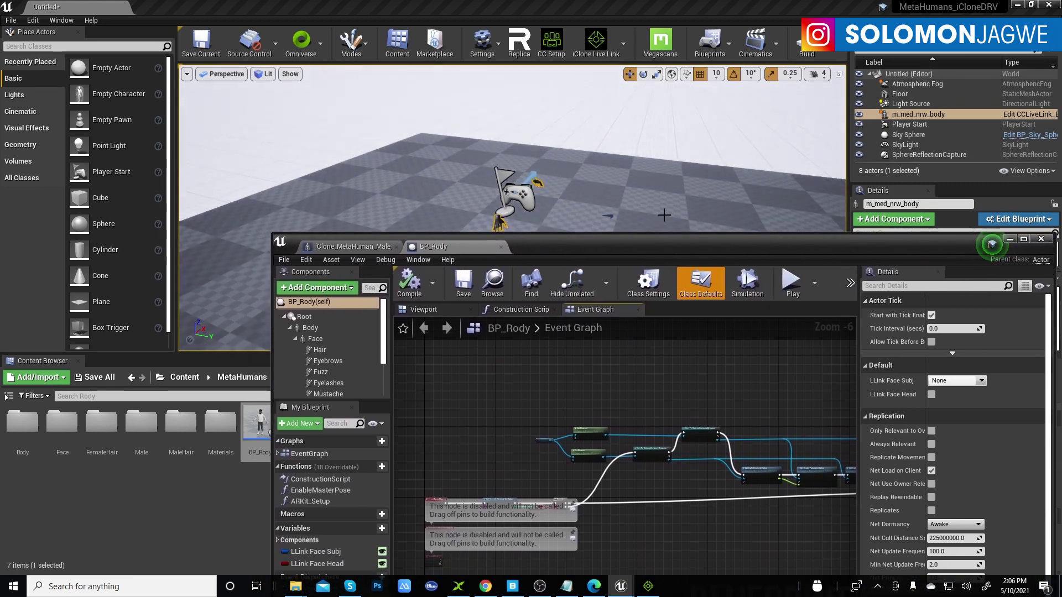
right_click_drag(646, 184, 681, 185)
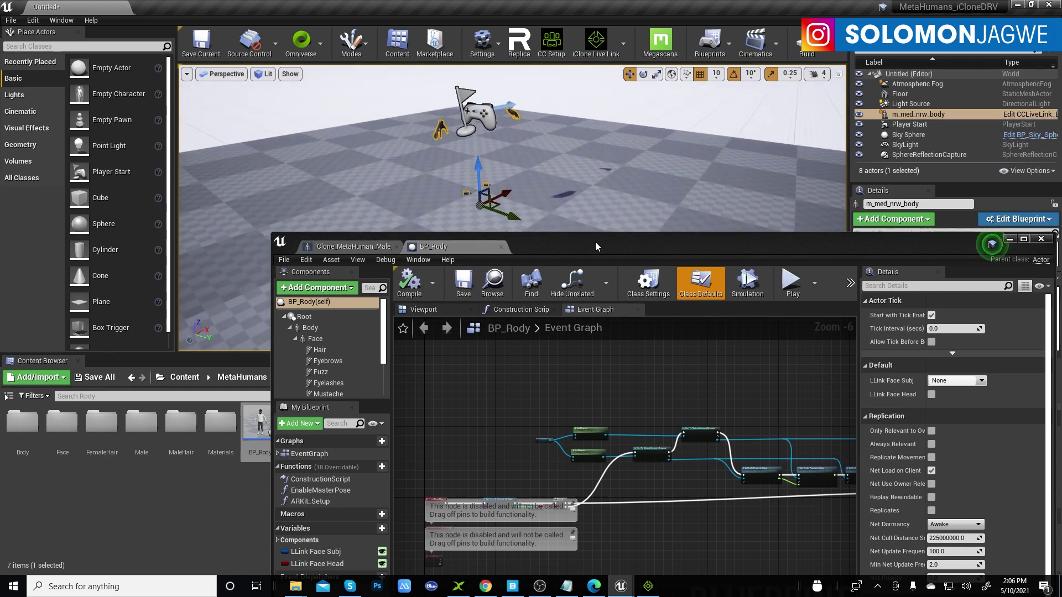
left_click_drag(595, 240, 584, 238)
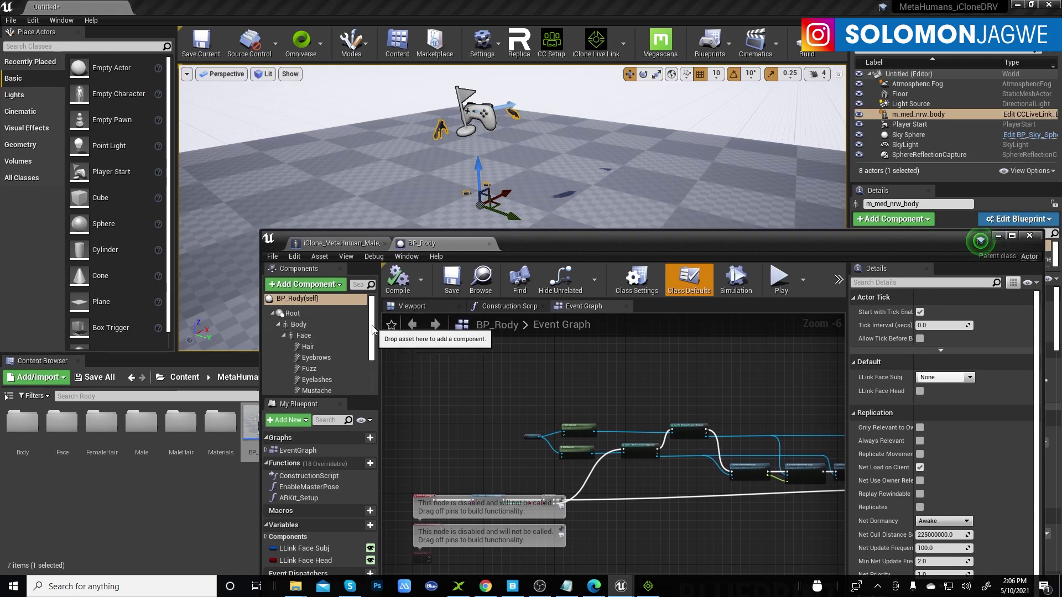
- In BP_Rody, copy all components from Face through Feet, including the hair and facial hair components, Torso and Legs
scroll(373, 340, "down", 1)
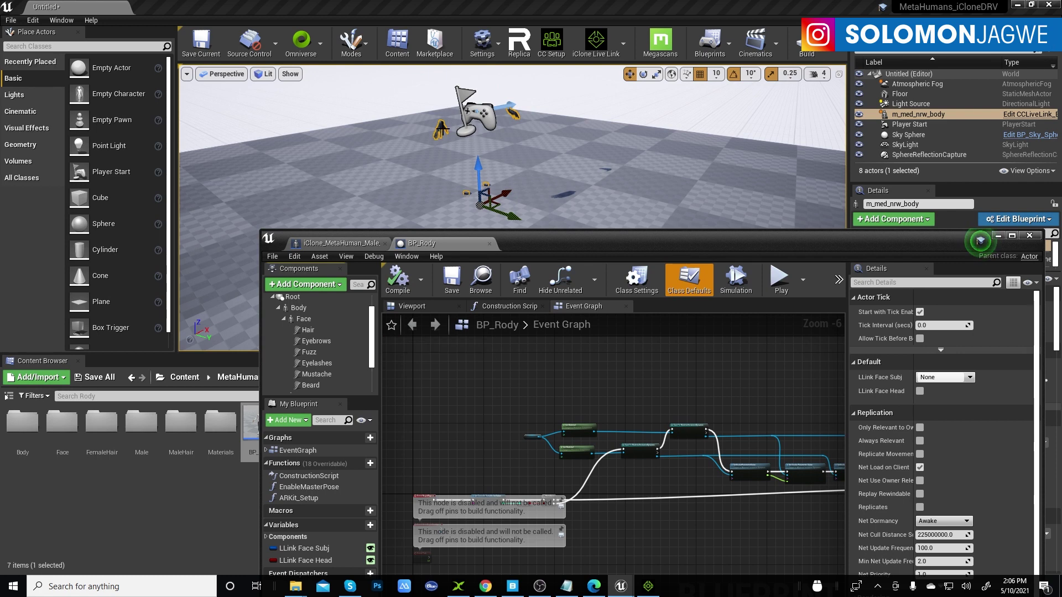
left_click(340, 244)
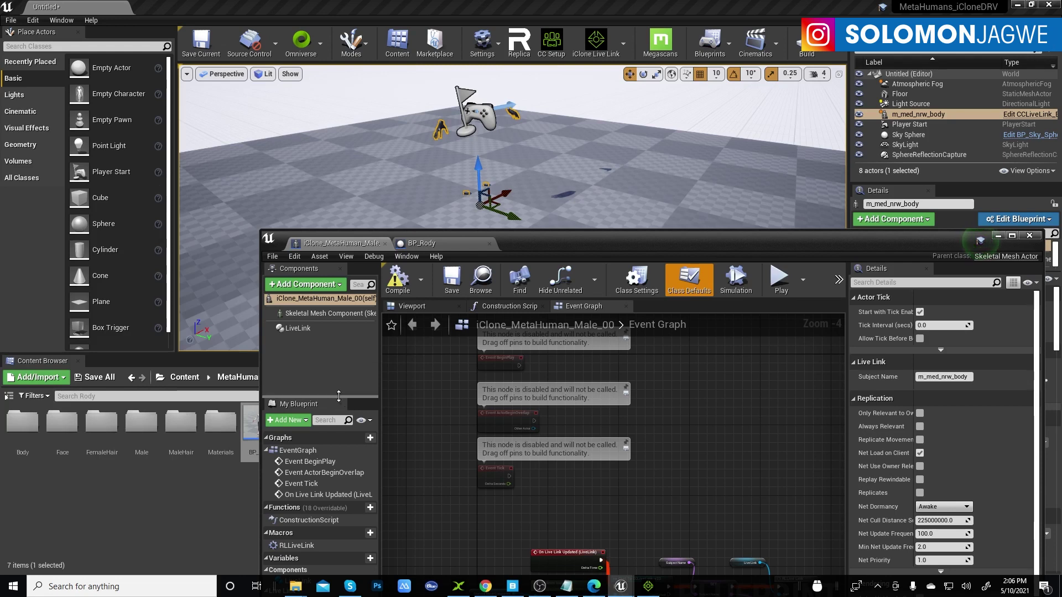
left_click_drag(338, 398, 338, 473)
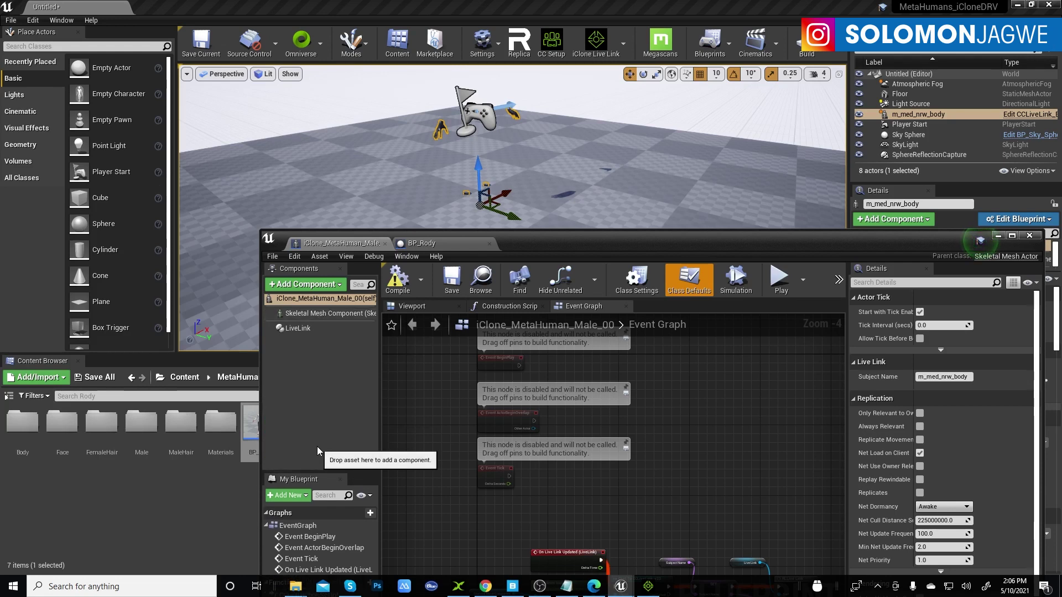
left_click(431, 247)
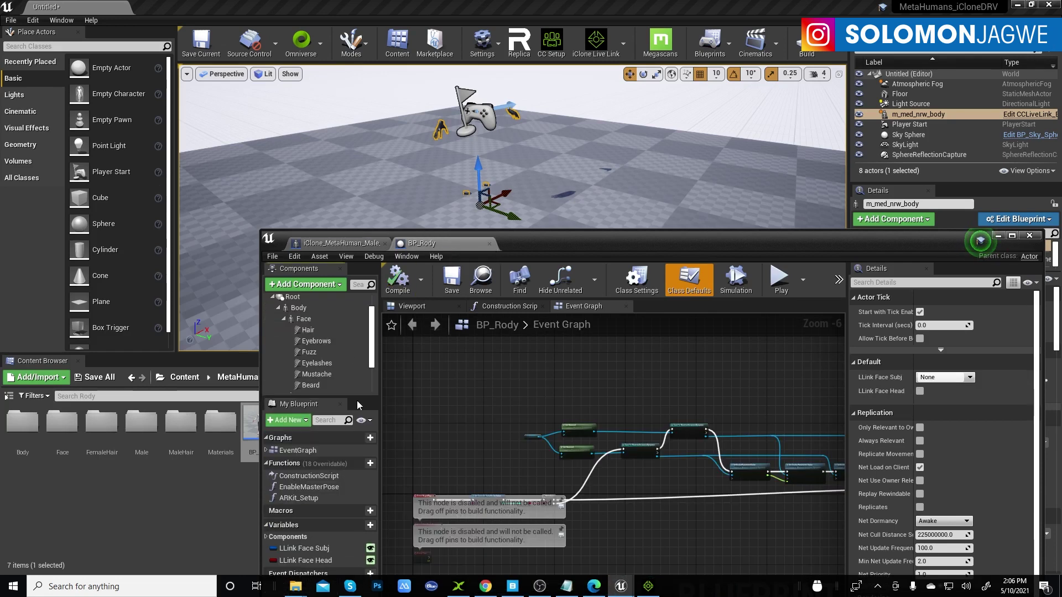
left_click_drag(342, 396, 338, 479)
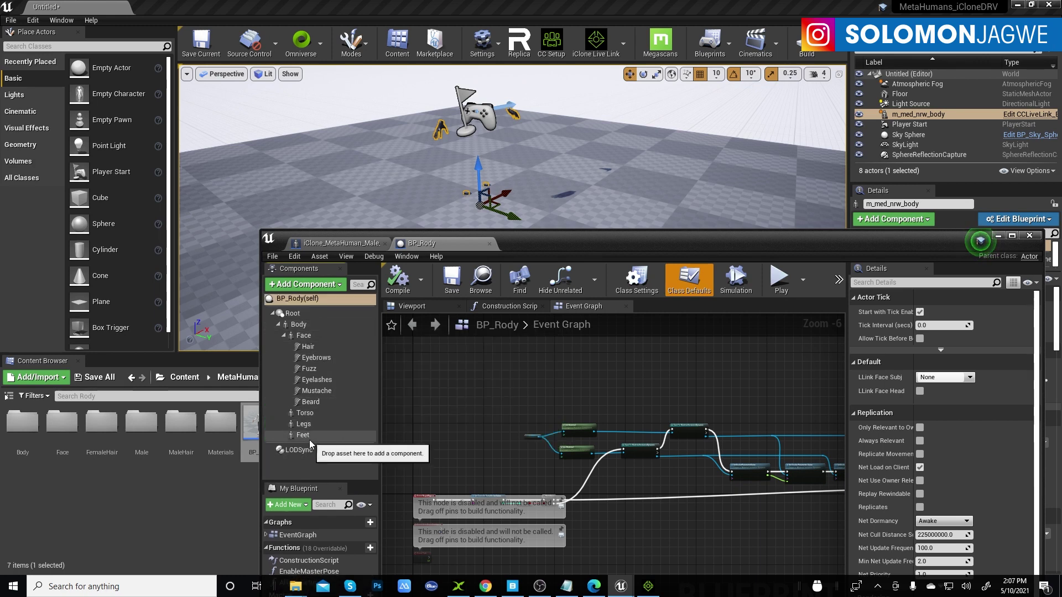
left_click(312, 335)
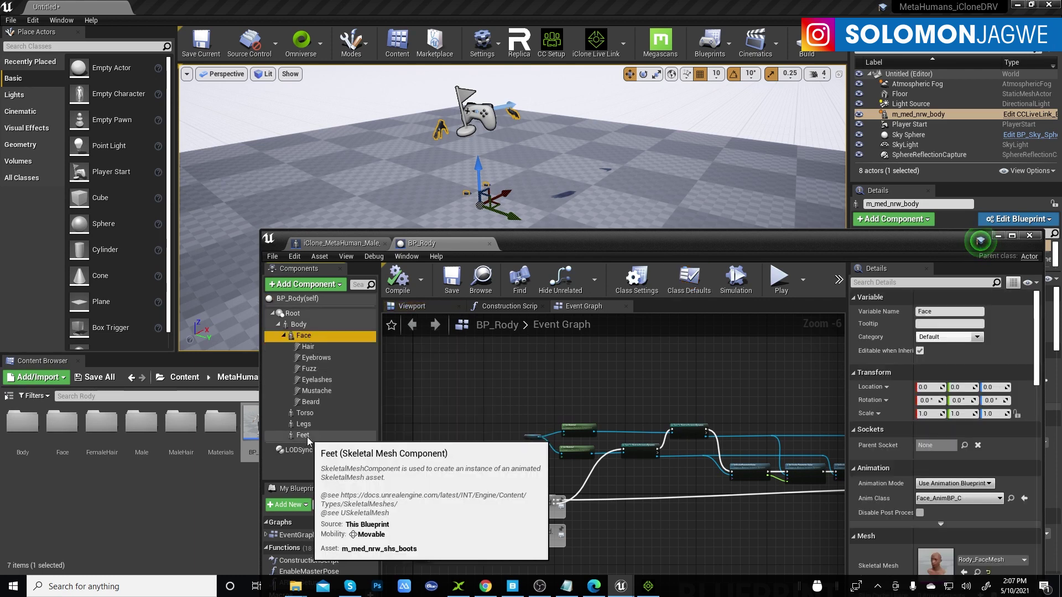
left_click(304, 435, "shift")
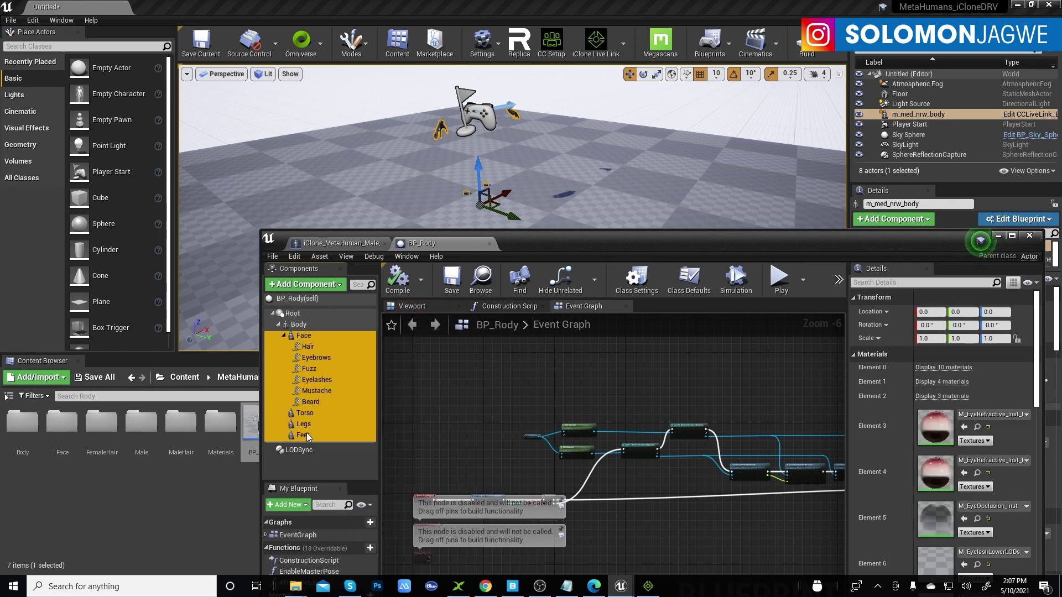
right_click(313, 381)
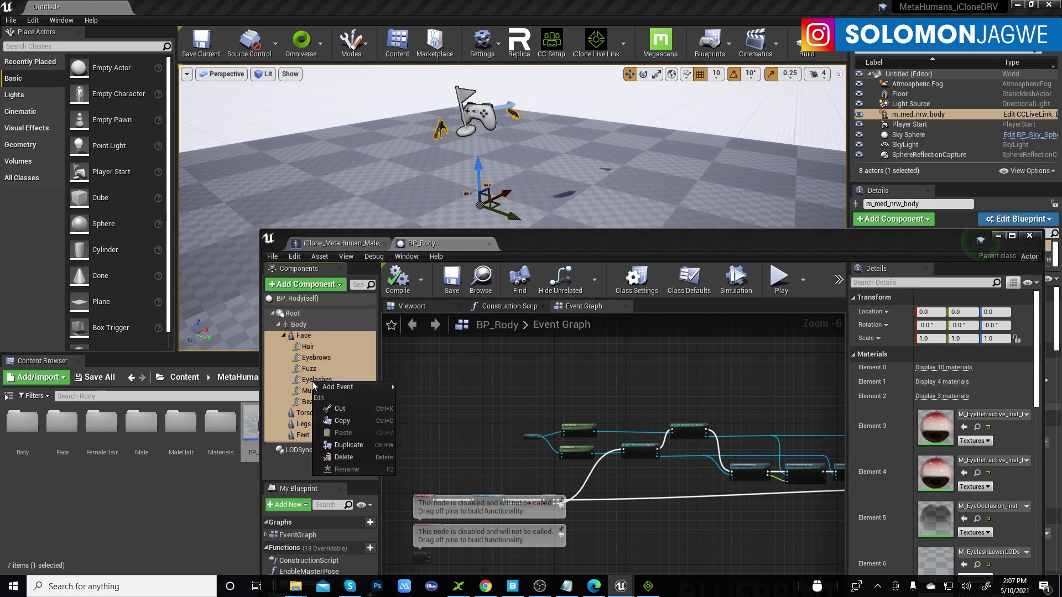
left_click(341, 420)
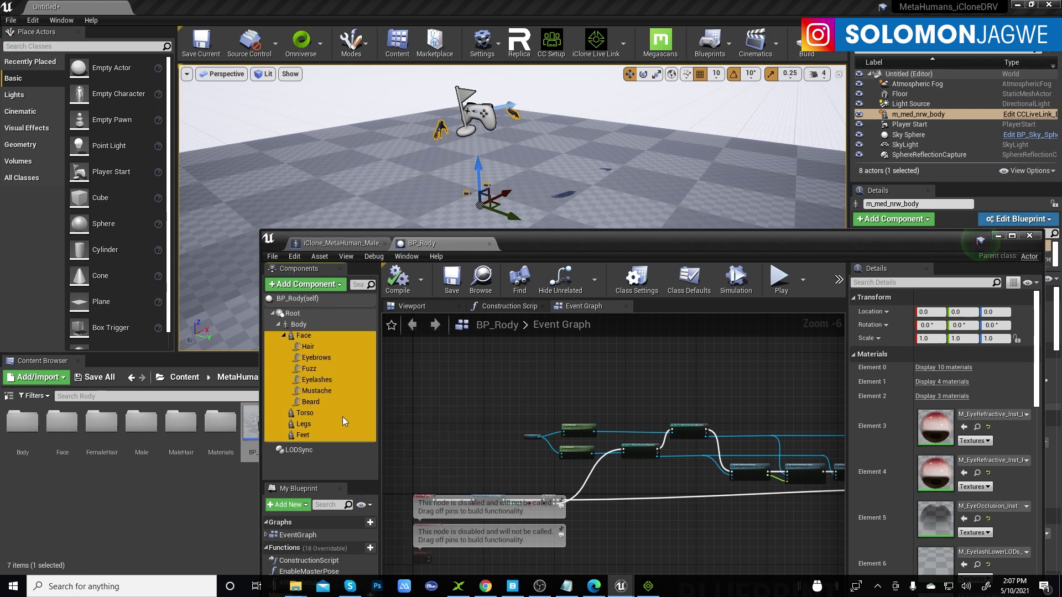
- Paste the copied MetaHuman components under the Skeletal Mesh Component of the iClone_MetaHuman_Male_00 blueprint
left_click(335, 245)
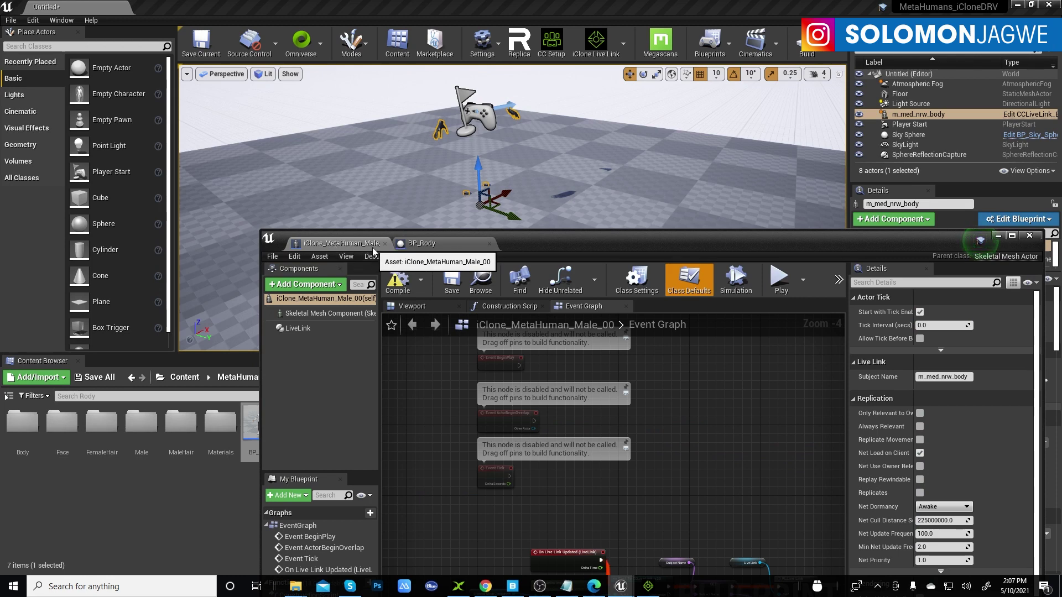
left_click_drag(394, 279, 425, 278)
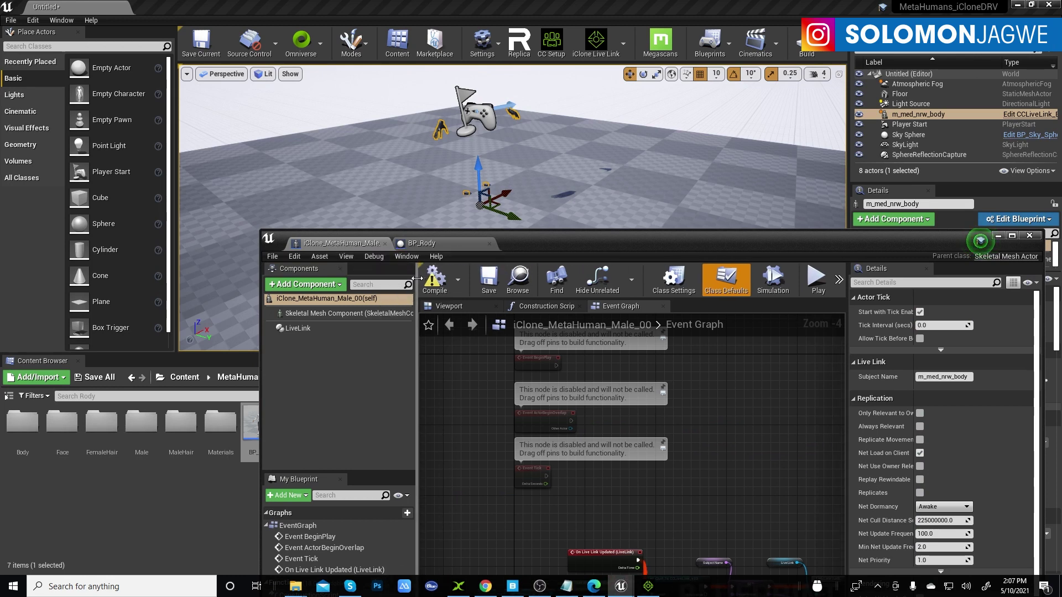
right_click(305, 300)
left_click(340, 317)
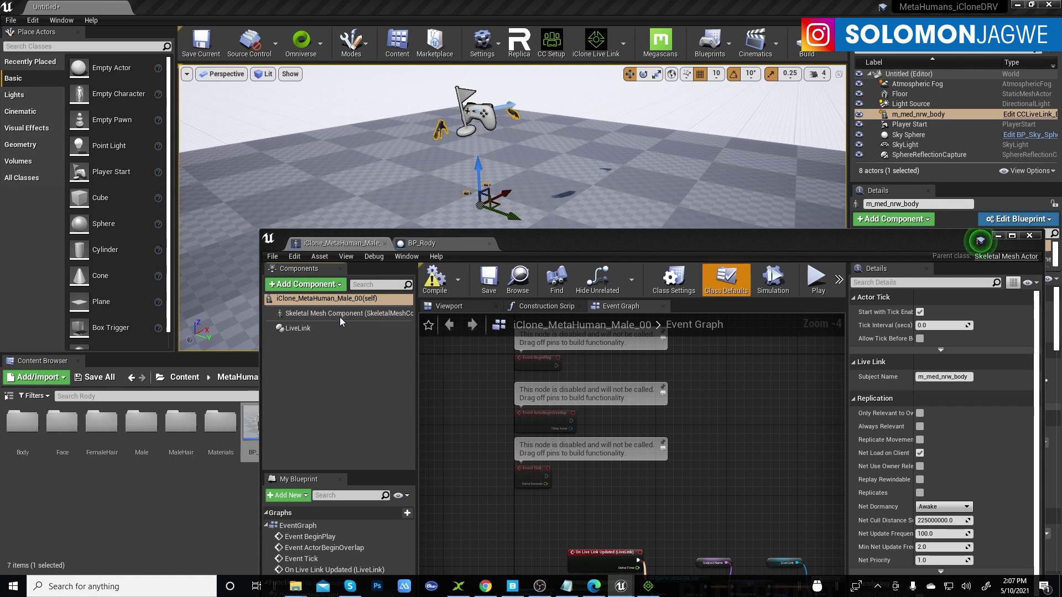
scroll(507, 100, "down", 5)
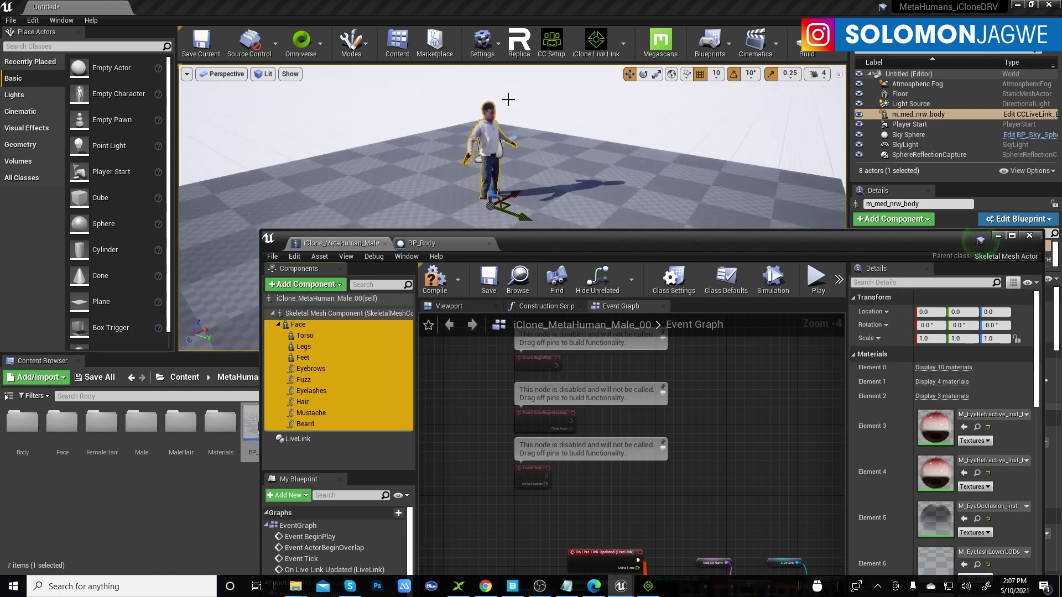
- Replace the Element 0 material of the m_med_nrw_body actor with the brown-skinned M_BodySynthesized material instance and check the hands
scroll(506, 101, "up", 6)
right_click_drag(491, 126, 488, 132)
right_click_drag(607, 185, 608, 185)
left_click_drag(664, 242, 465, 276)
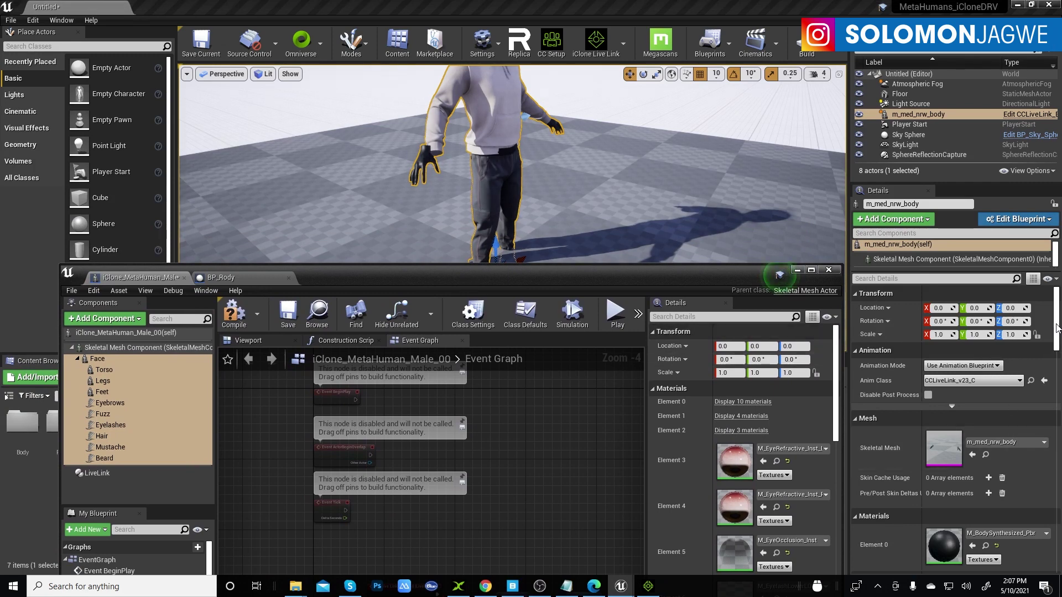
left_click_drag(1056, 327, 1056, 358)
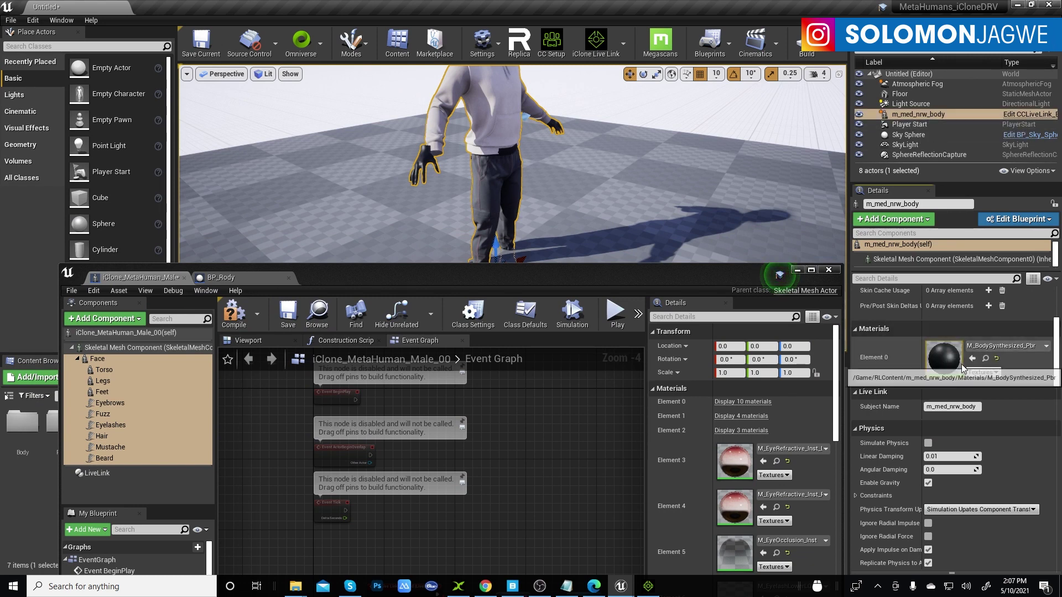
left_click(1046, 346)
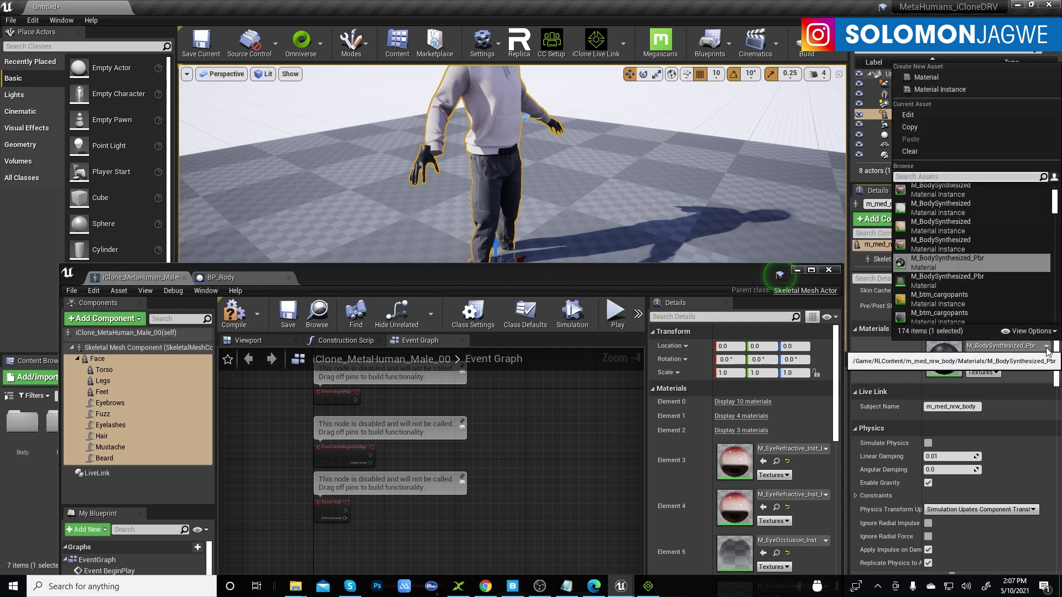
scroll(1031, 228, "up", 1)
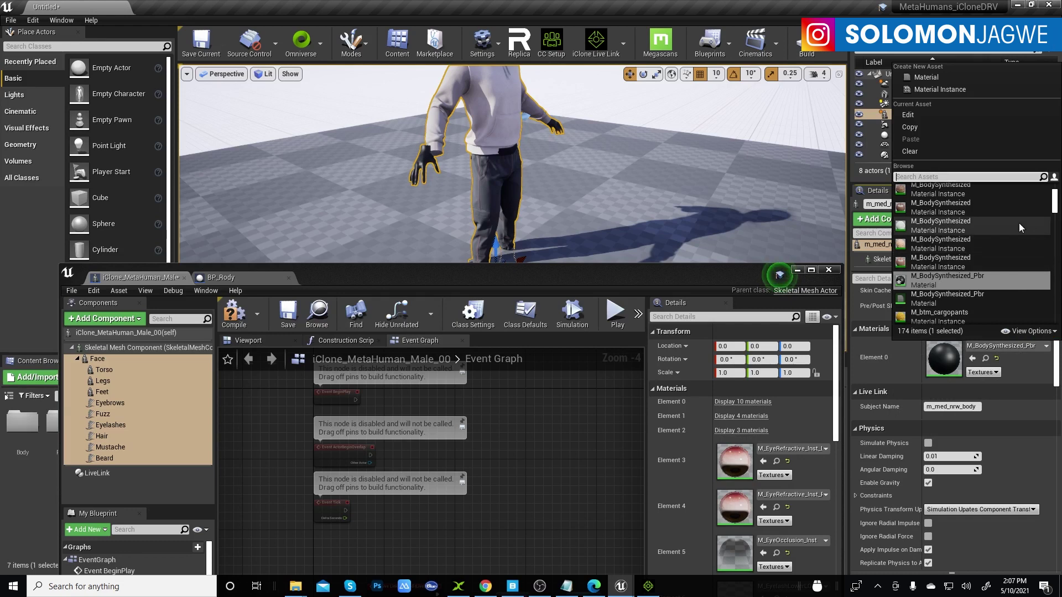
scroll(957, 201, "up", 2)
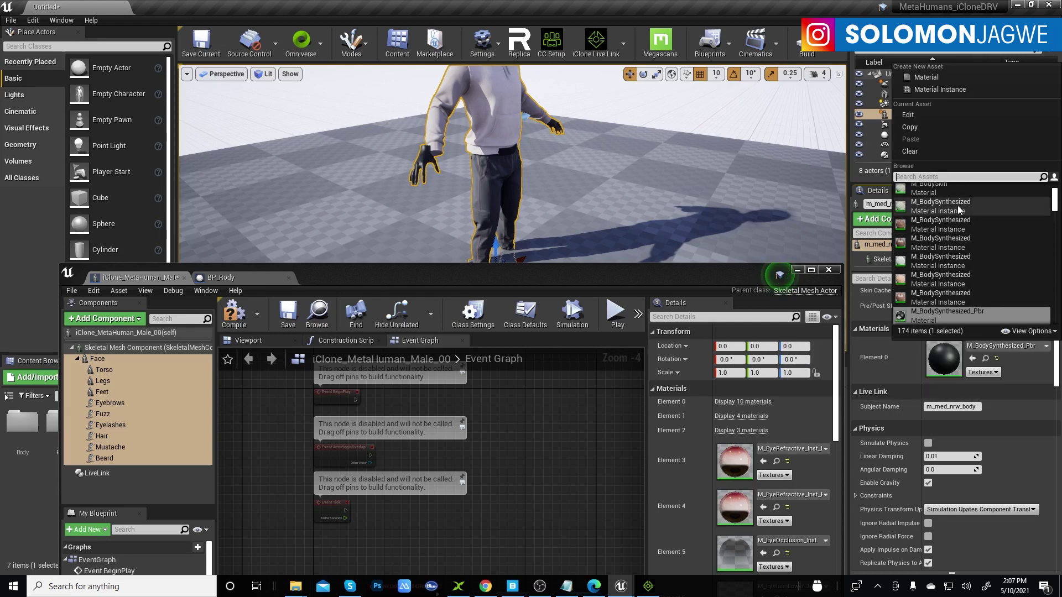
left_click(927, 221)
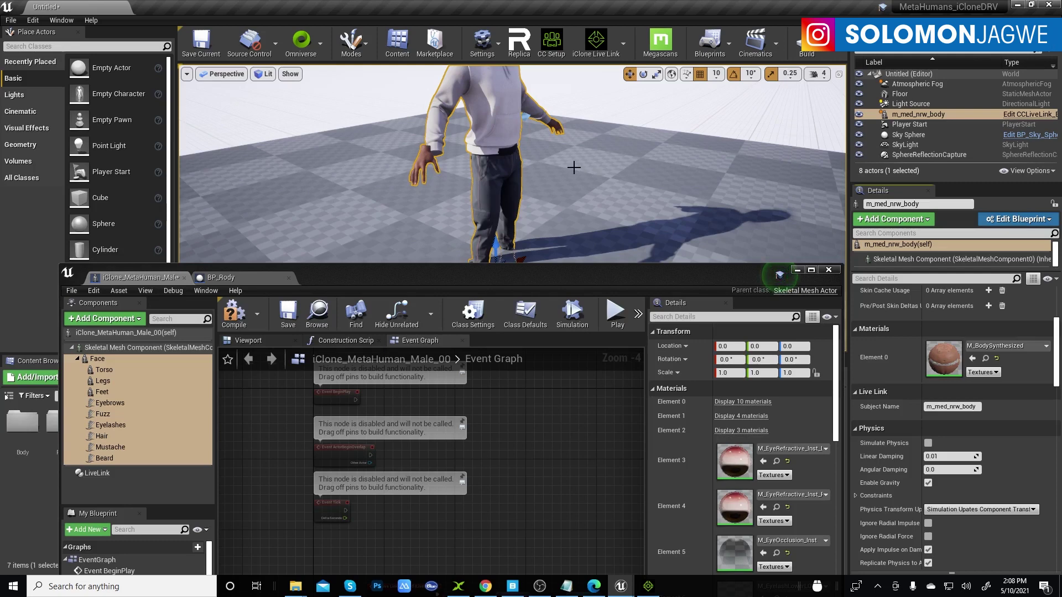
mouse_move(574, 167)
right_mouse_down()
mouse_move(559, 166)
mouse_move(570, 195)
mouse_move(563, 170)
right_mouse_up()
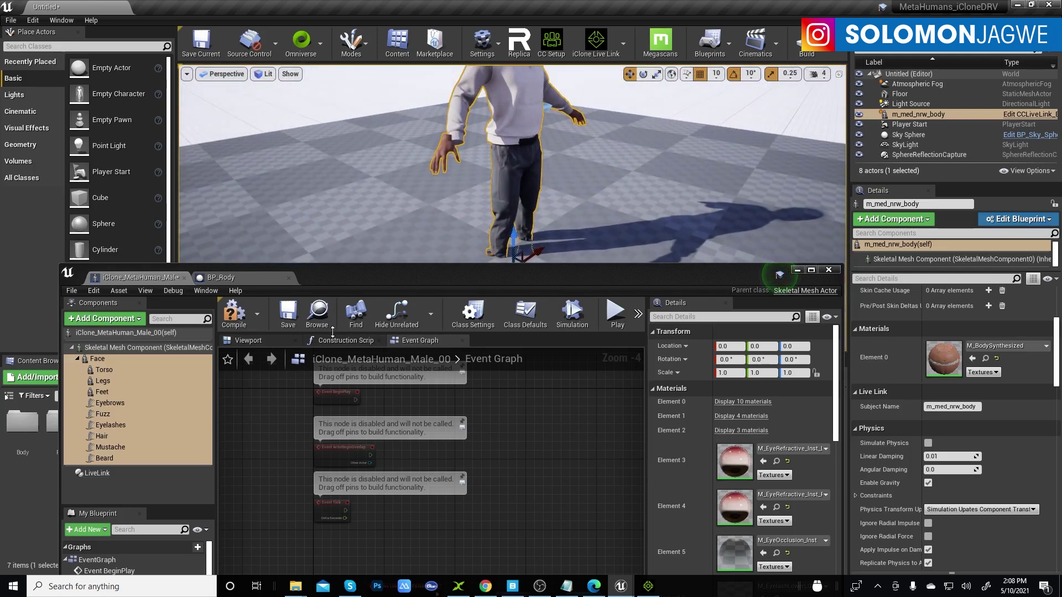
- Following BP_Rody's hierarchy, move Torso, Legs and Feet in iClone_MetaHuman_Male_00 from Face to directly under the Skeletal Mesh Component
left_click_drag(361, 274, 488, 194)
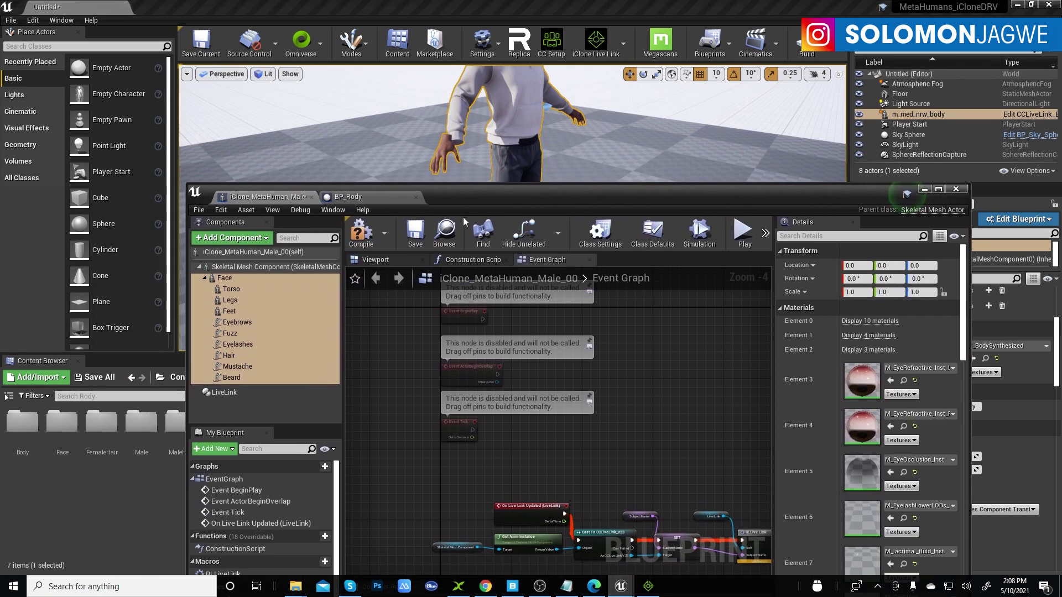
left_click(346, 196)
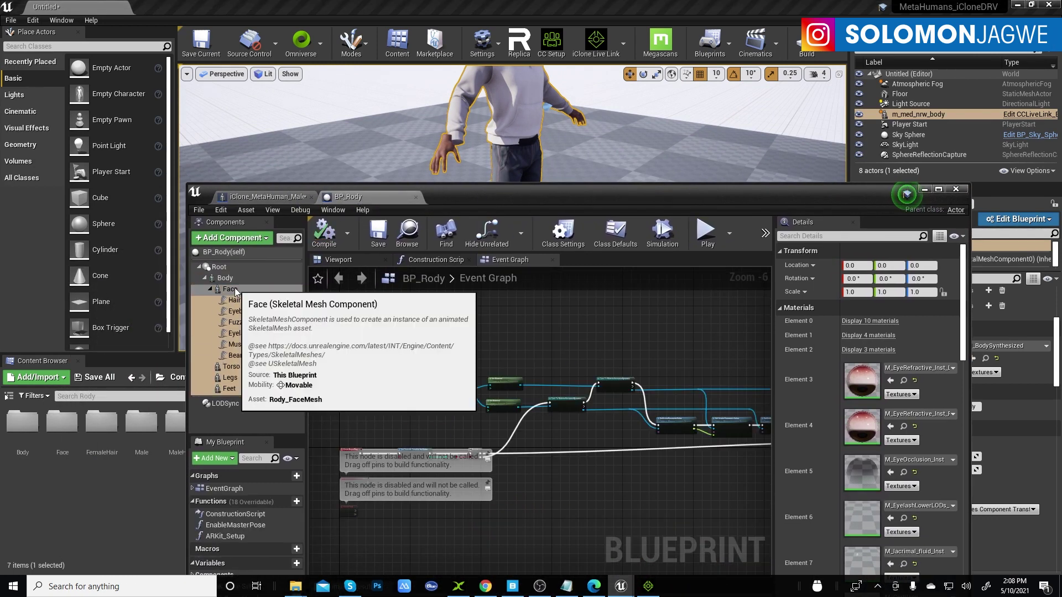
left_click(210, 289)
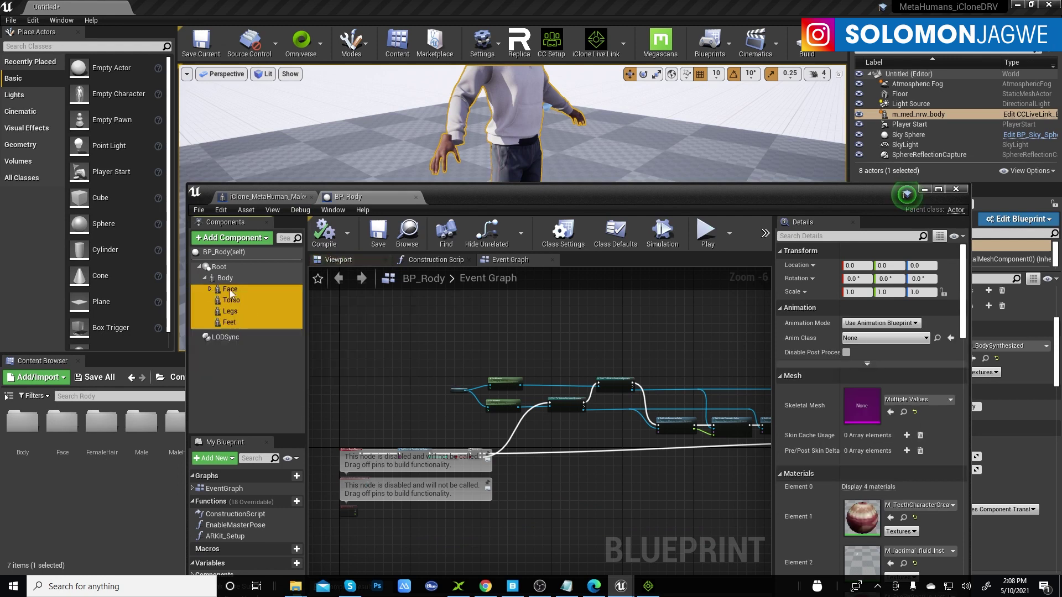
left_click(248, 367)
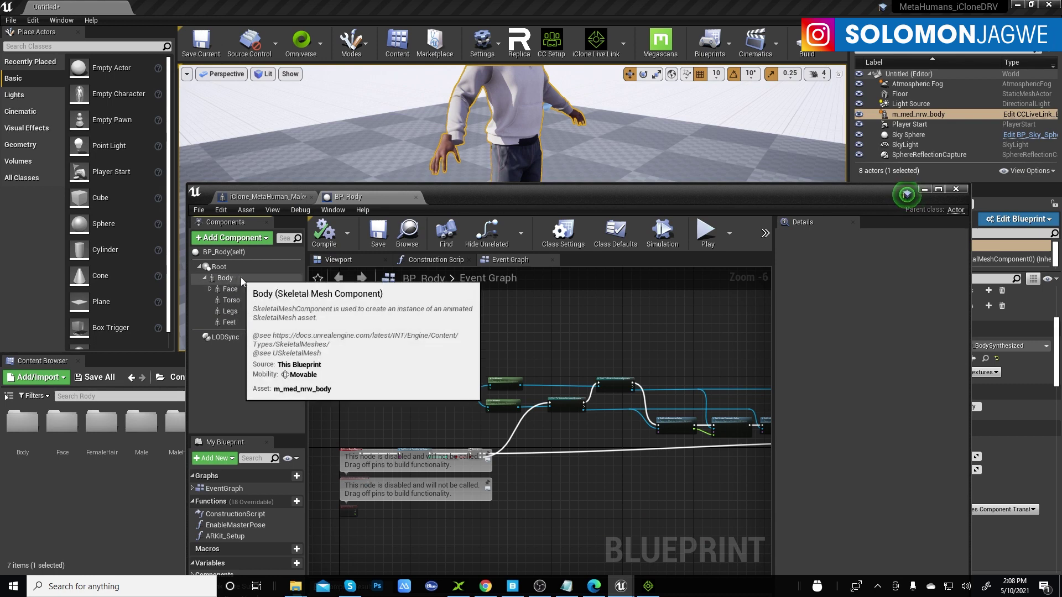
left_click(210, 288)
left_click(279, 196)
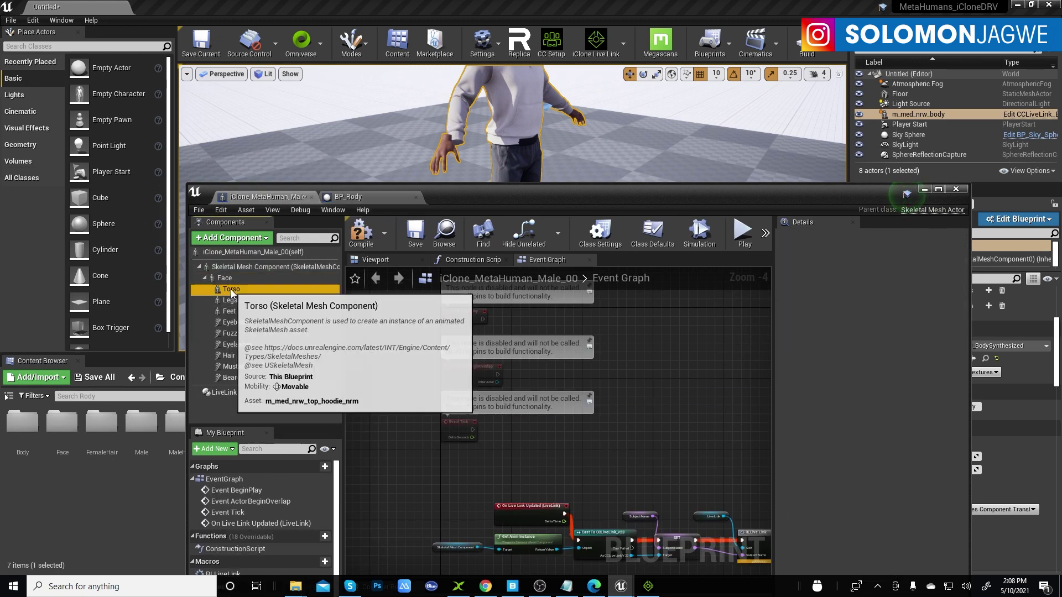
left_click(233, 290)
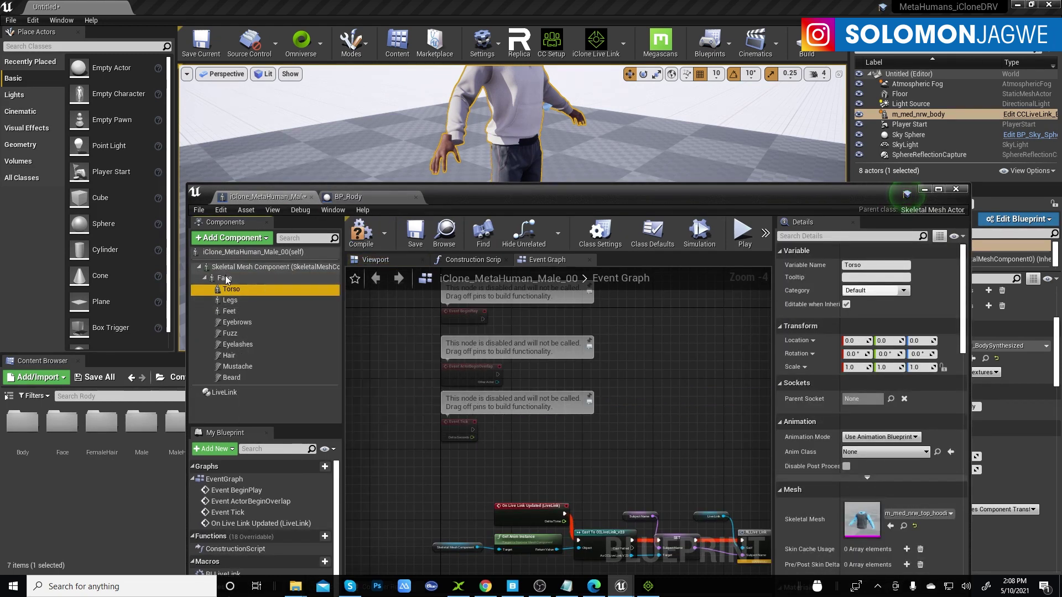
left_click(231, 311, "shift")
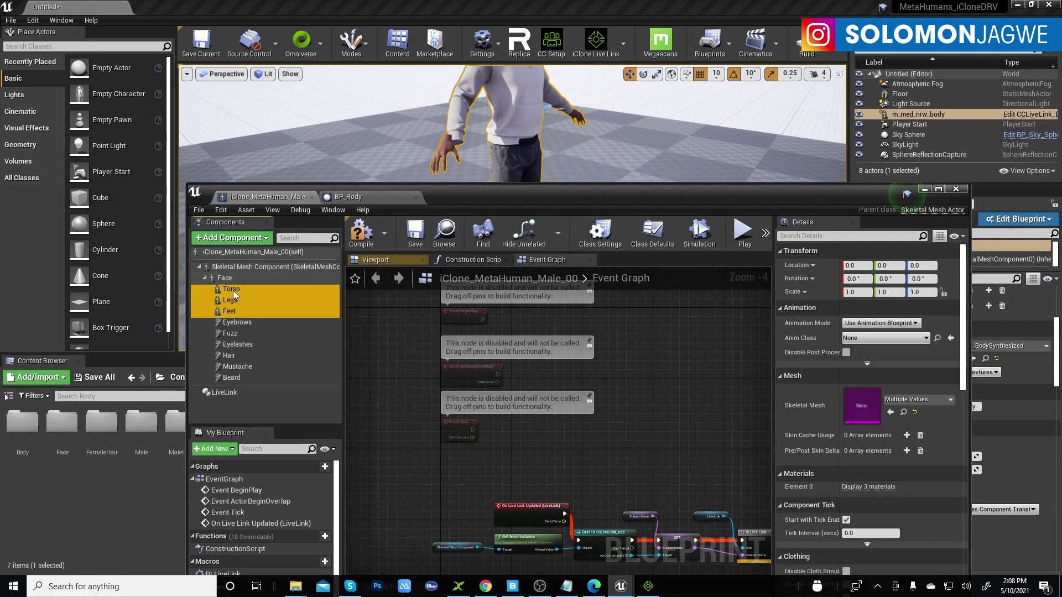
left_click_drag(233, 291, 261, 267)
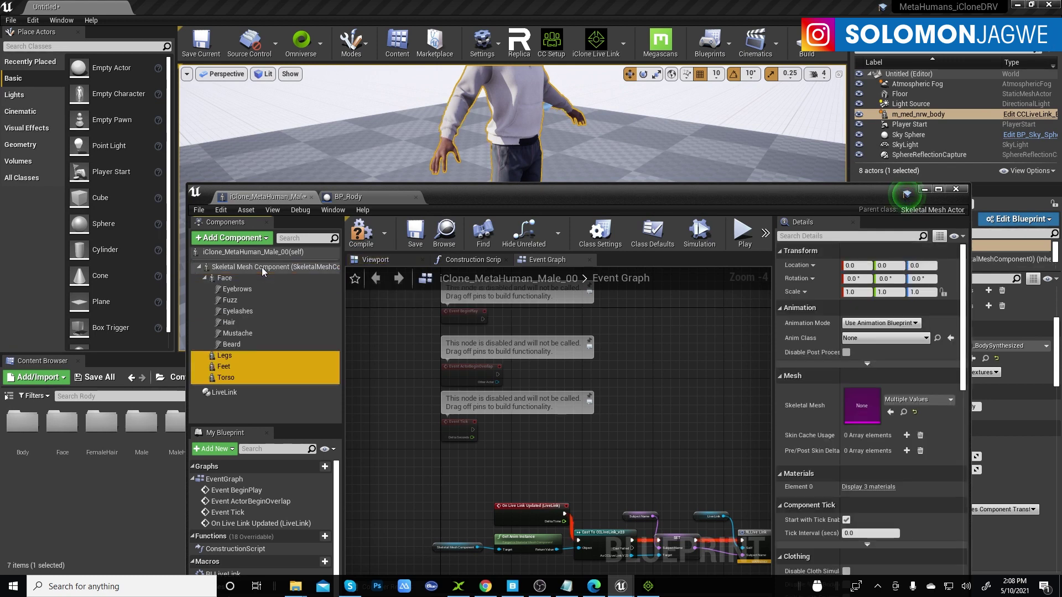
- Collapse the Face group in the iClone_MetaHuman_Male_00 component hierarchy and compile and save the blueprint
left_click(203, 277)
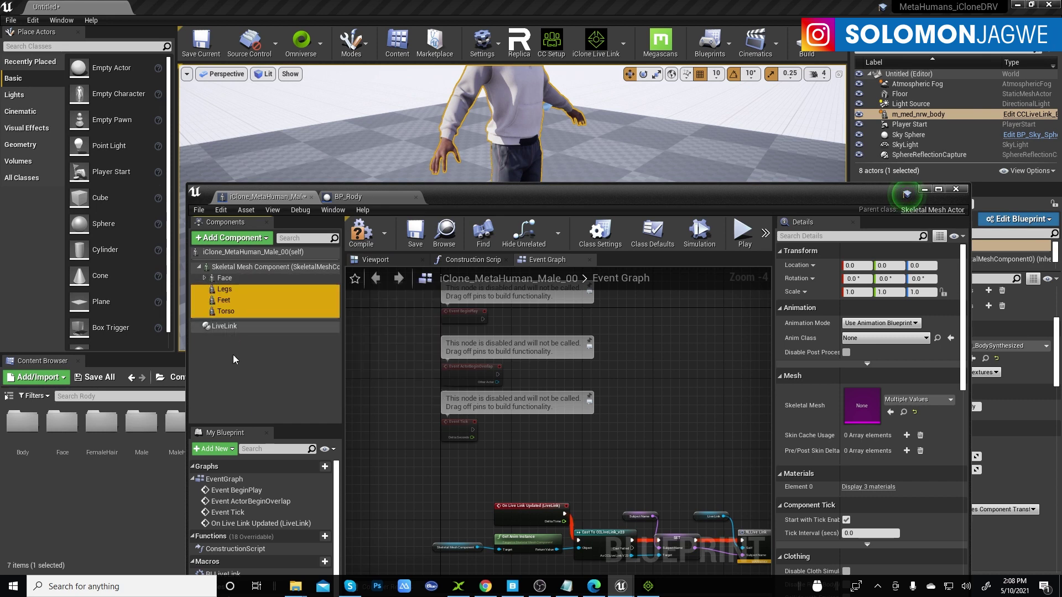
left_click(233, 354)
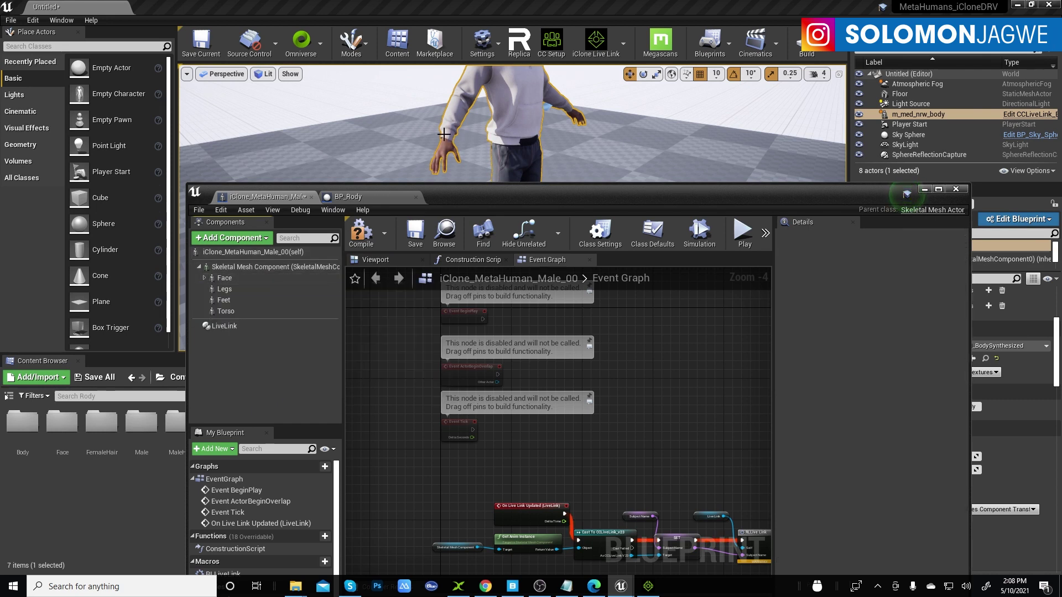
left_click_drag(463, 200, 479, 250)
scroll(583, 170, "down", 3)
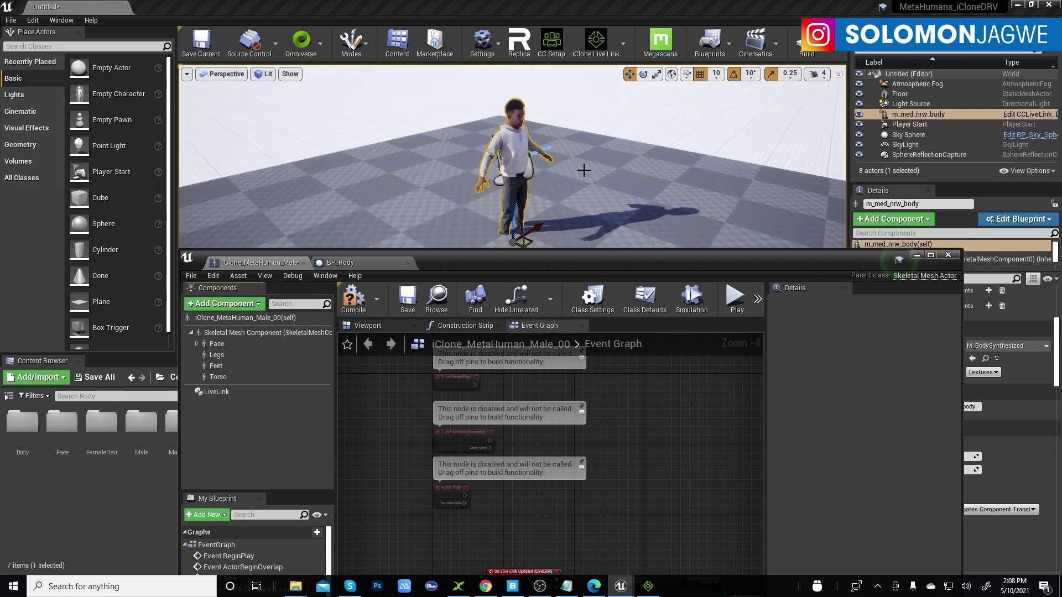
left_click_drag(562, 262, 566, 220)
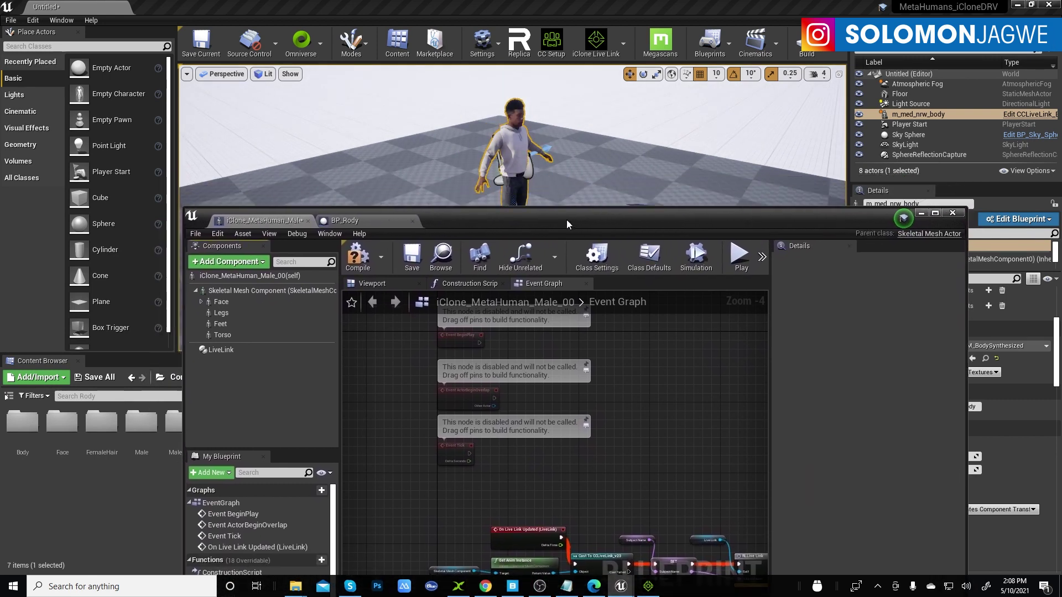
left_click(358, 260)
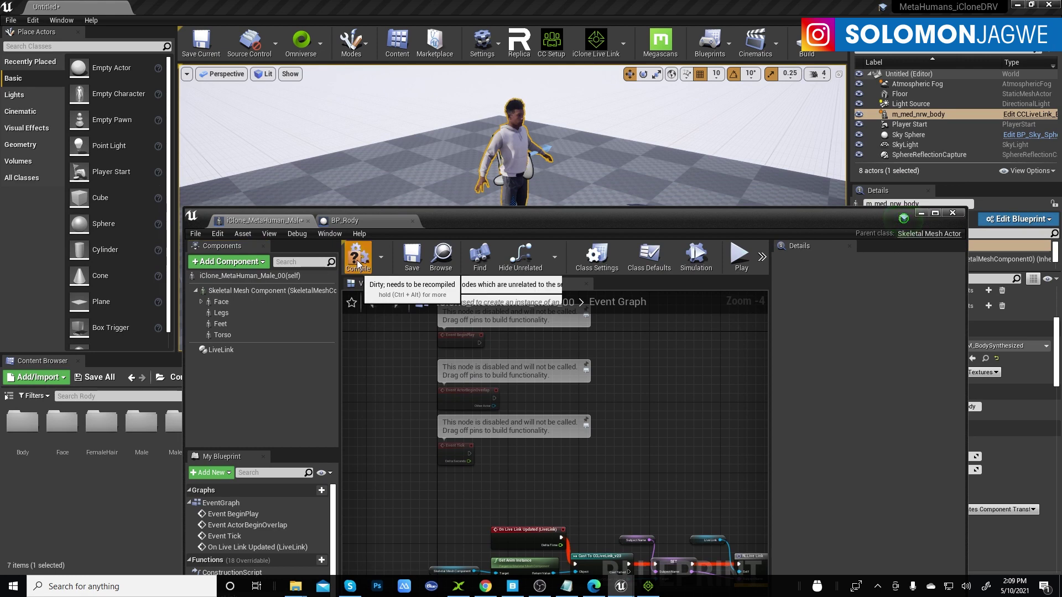
left_click(416, 264)
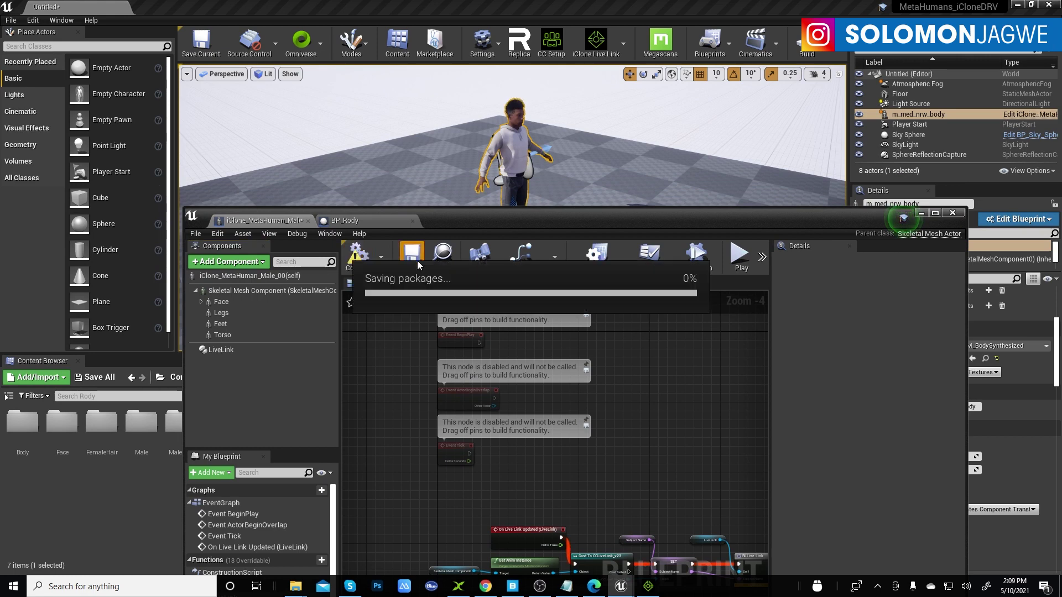
left_click_drag(585, 214, 519, 287)
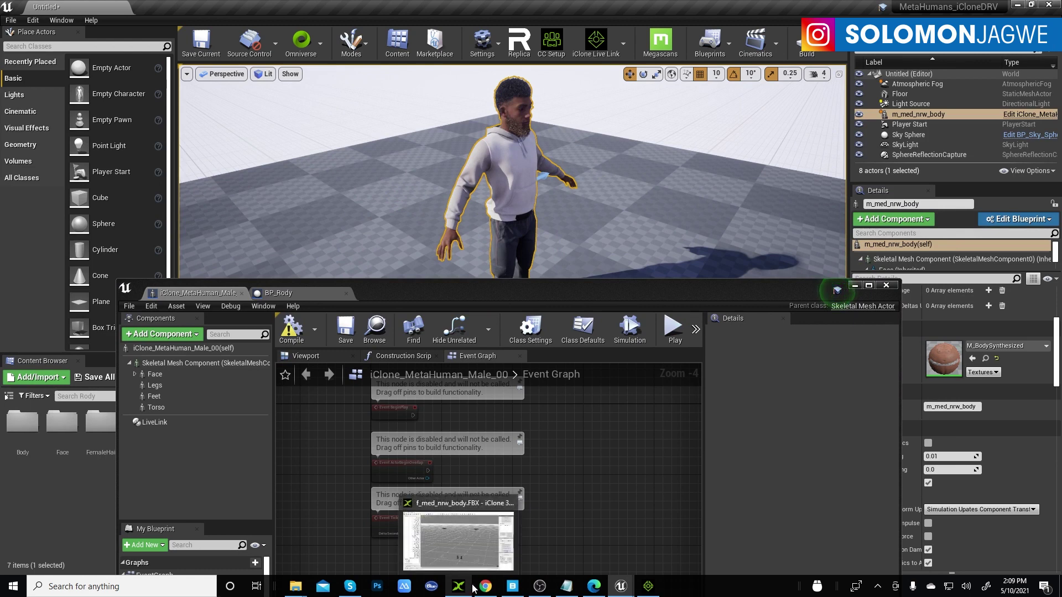
- Add an iClone LiveLink source on port 54321 in the Live Link window and minimize that window
mouse_move(620, 583)
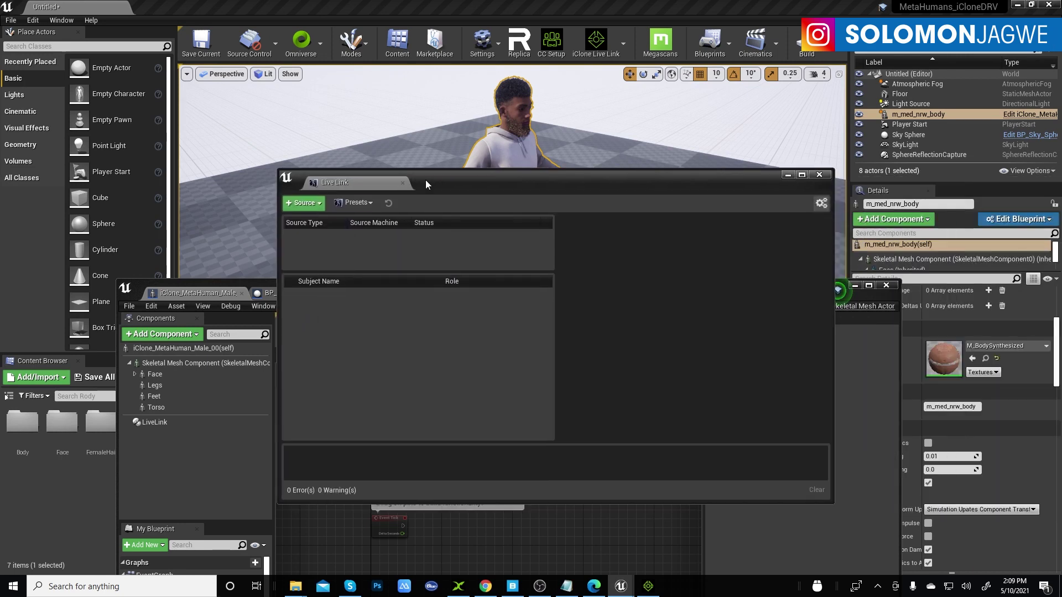
left_click_drag(426, 181, 427, 199)
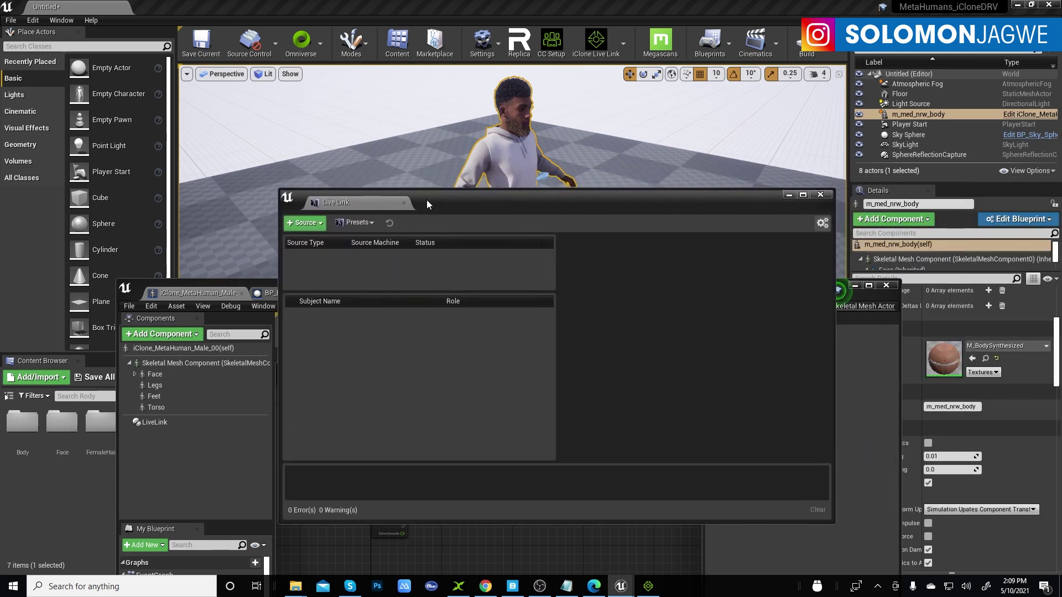
left_click(320, 223)
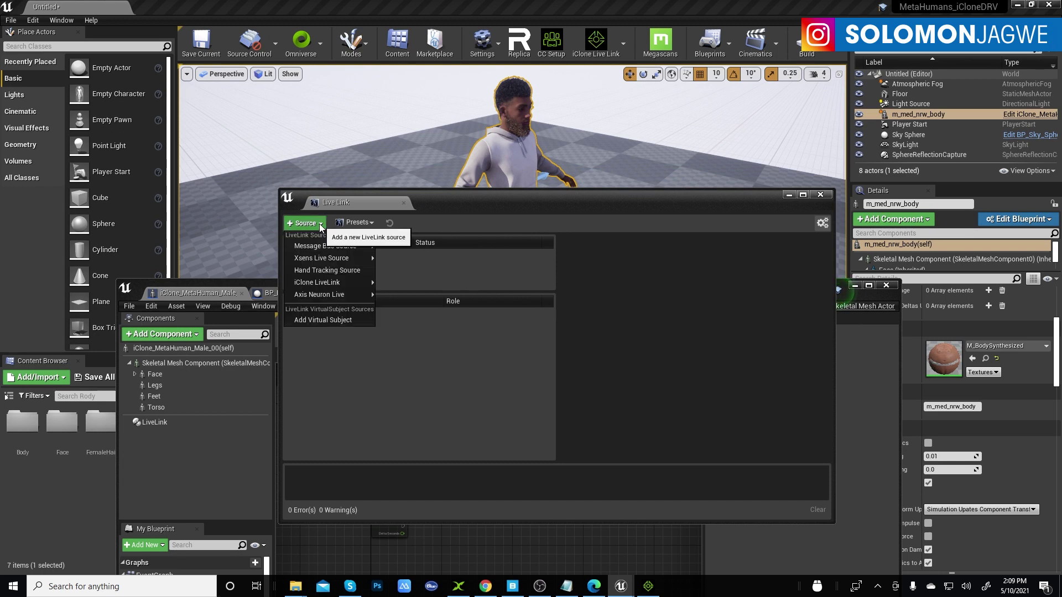
mouse_move(323, 283)
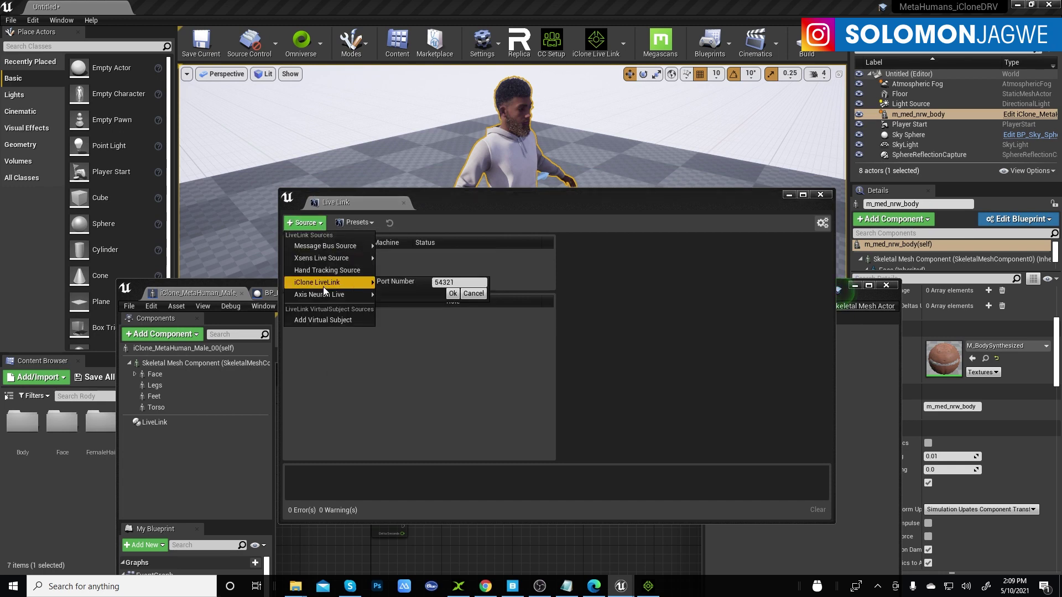
left_click(452, 294)
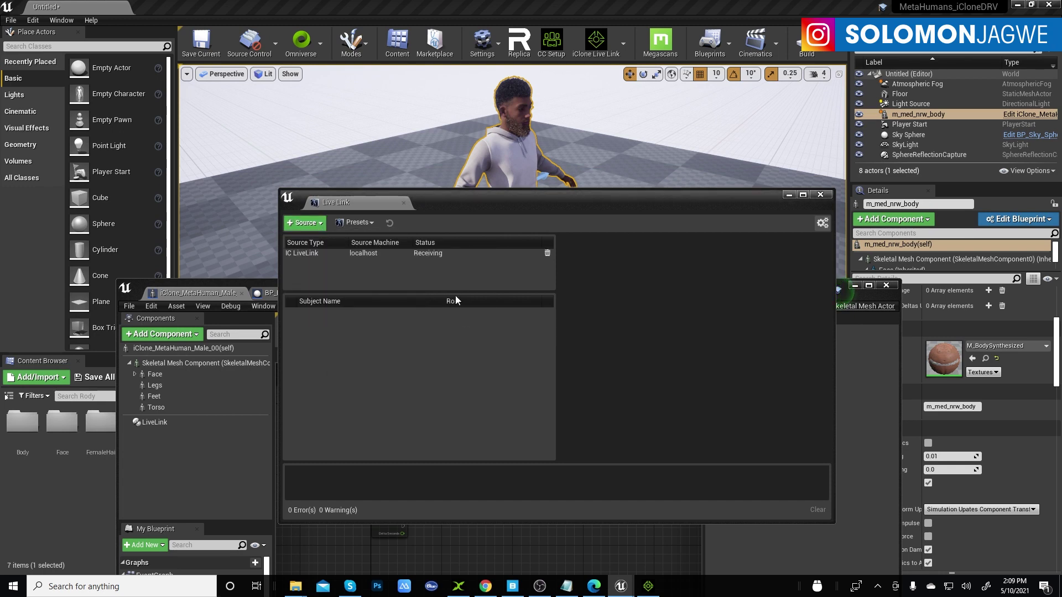
left_click(321, 253)
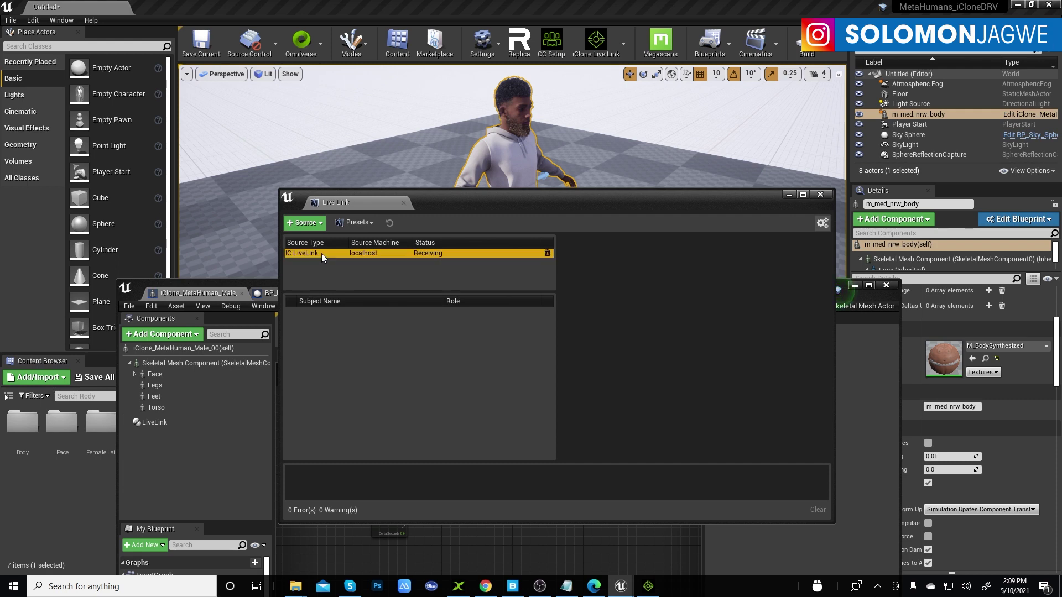
left_click(789, 195)
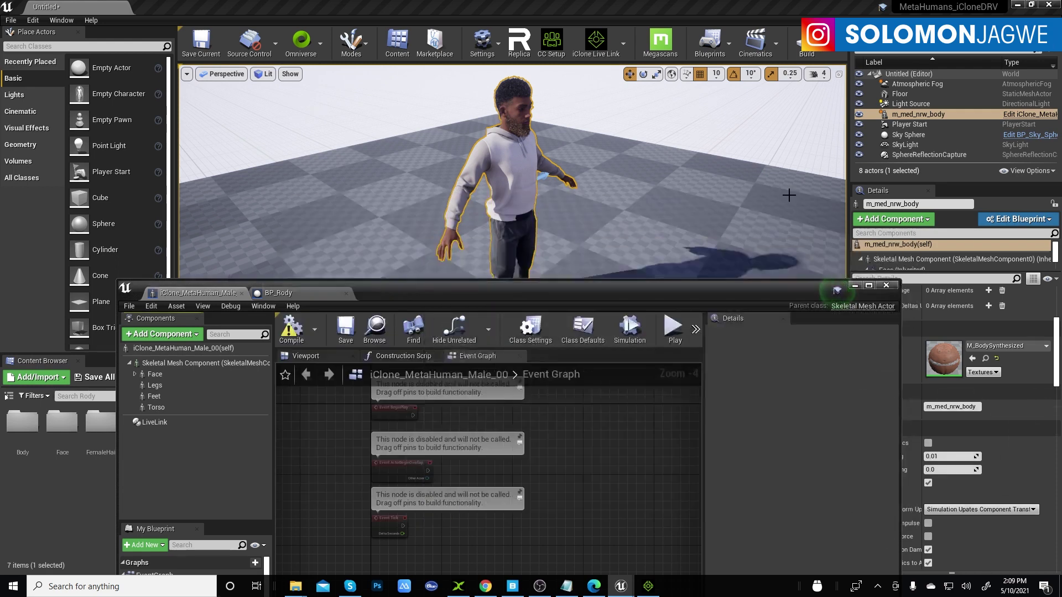
- Switch to iClone and apply the hip hop routine following Routine 04 from Street Dance Hip Hop's Routines to m_med_nrw_body, hiding the timeline
left_click(648, 587)
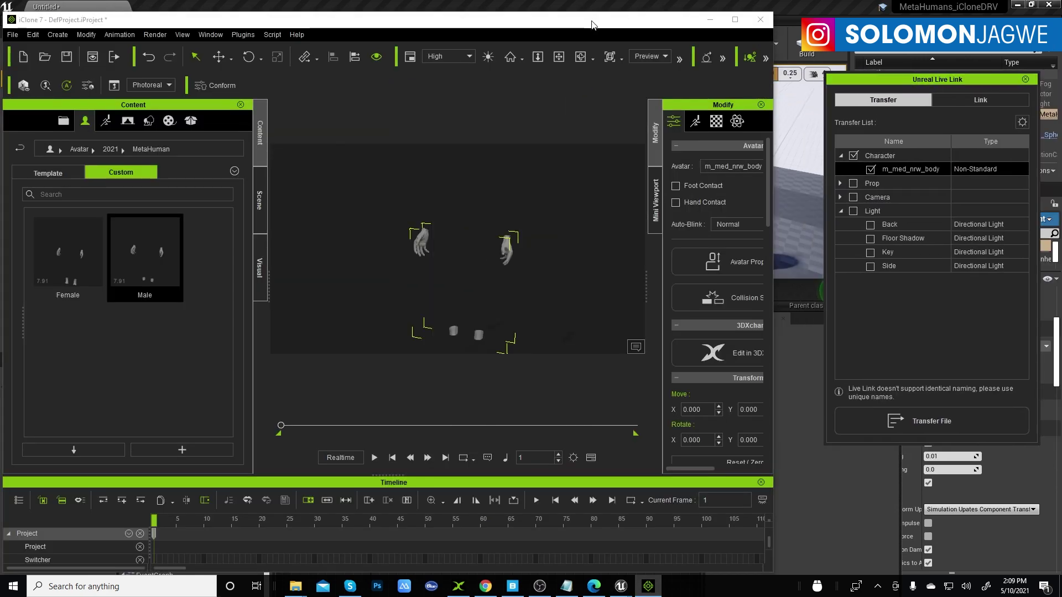
left_click_drag(592, 25, 632, 224)
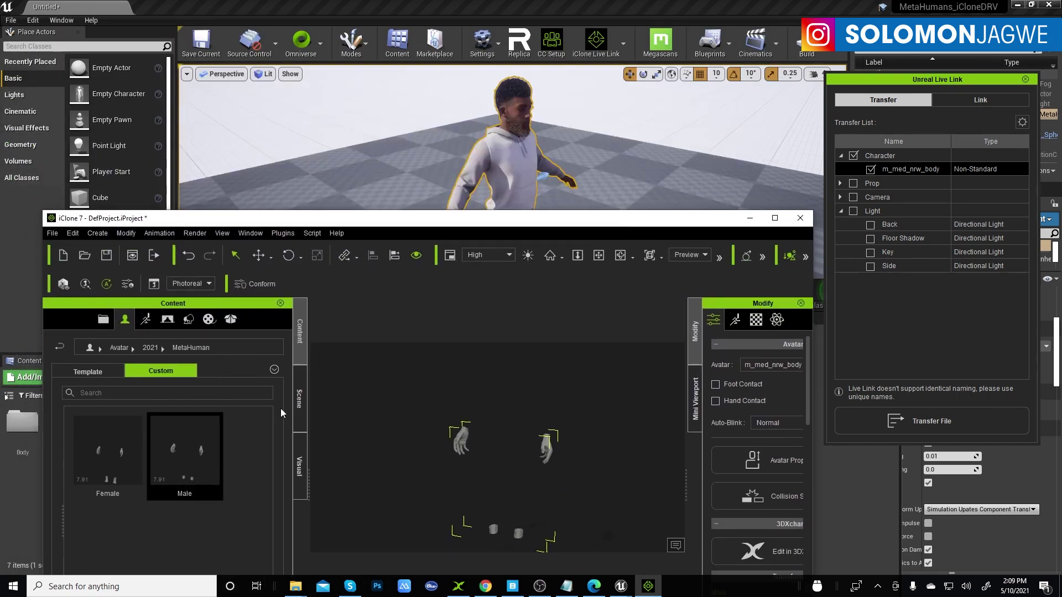
left_click(146, 324)
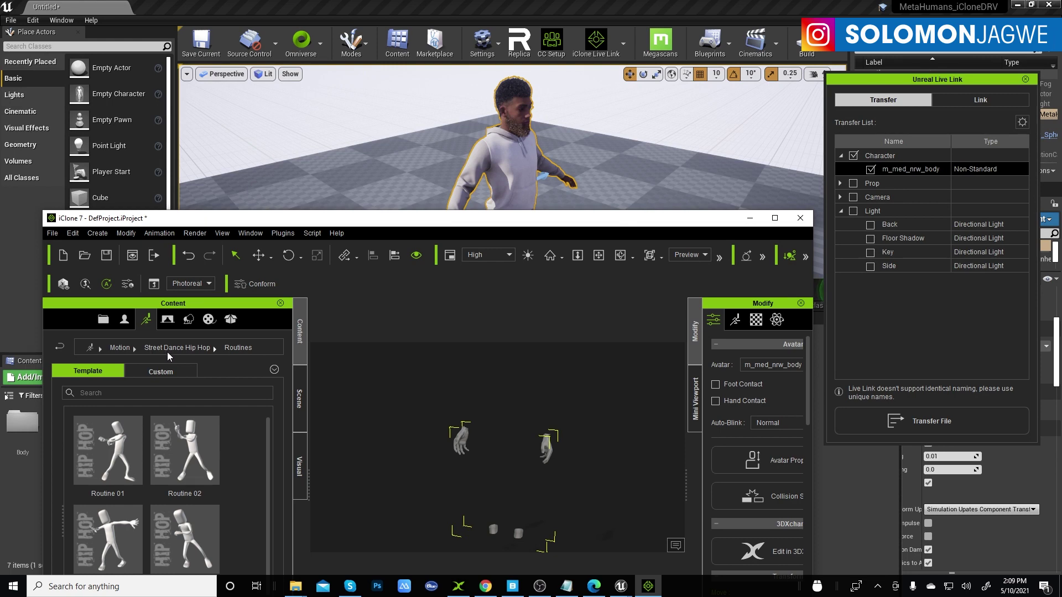
left_click_drag(266, 457, 276, 495)
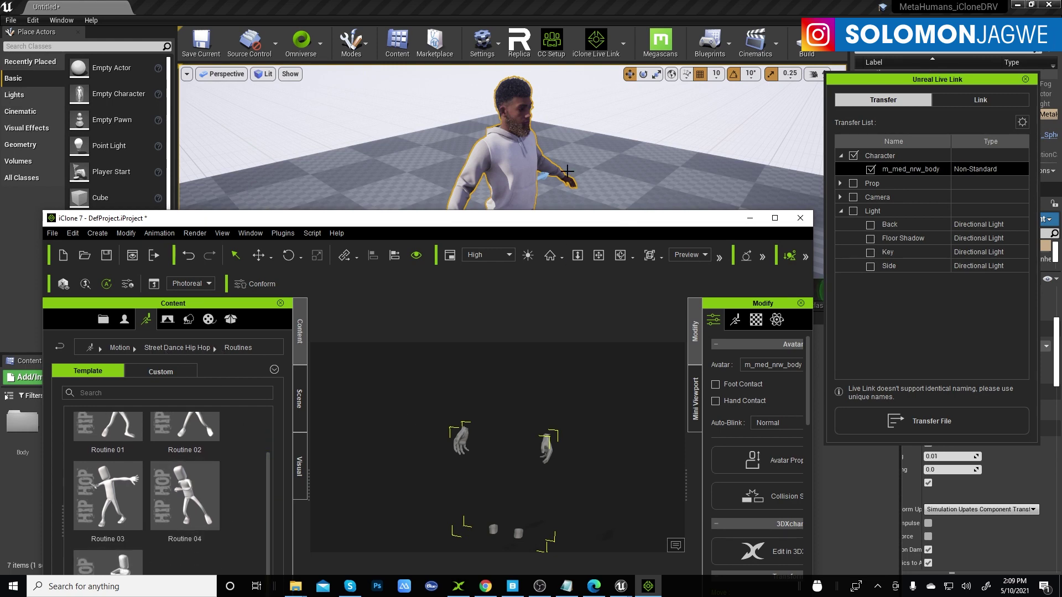
left_click_drag(559, 231, 547, 131)
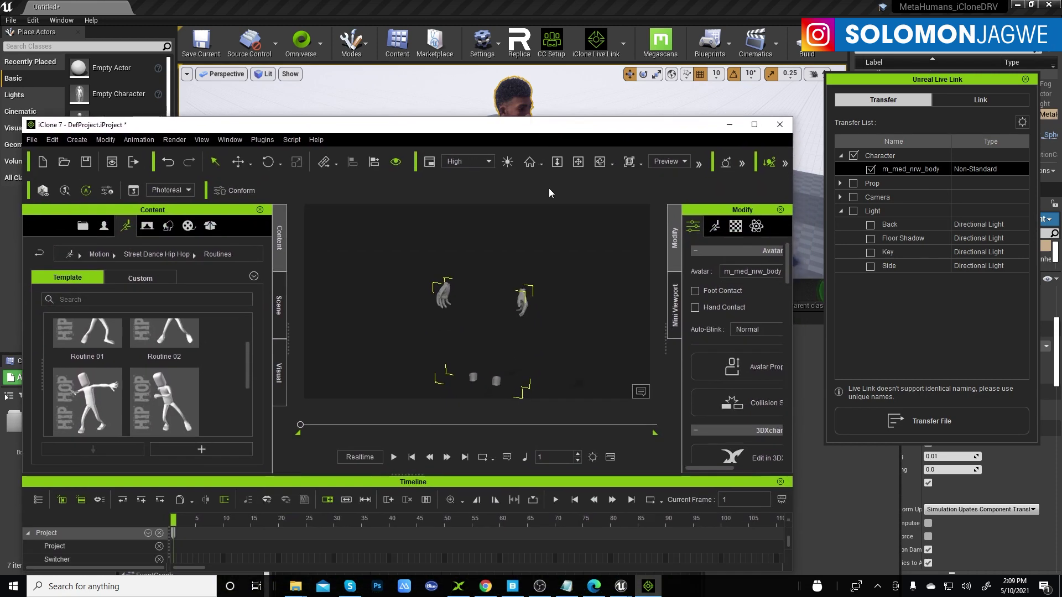
left_click(611, 461)
left_click_drag(578, 116, 564, 166)
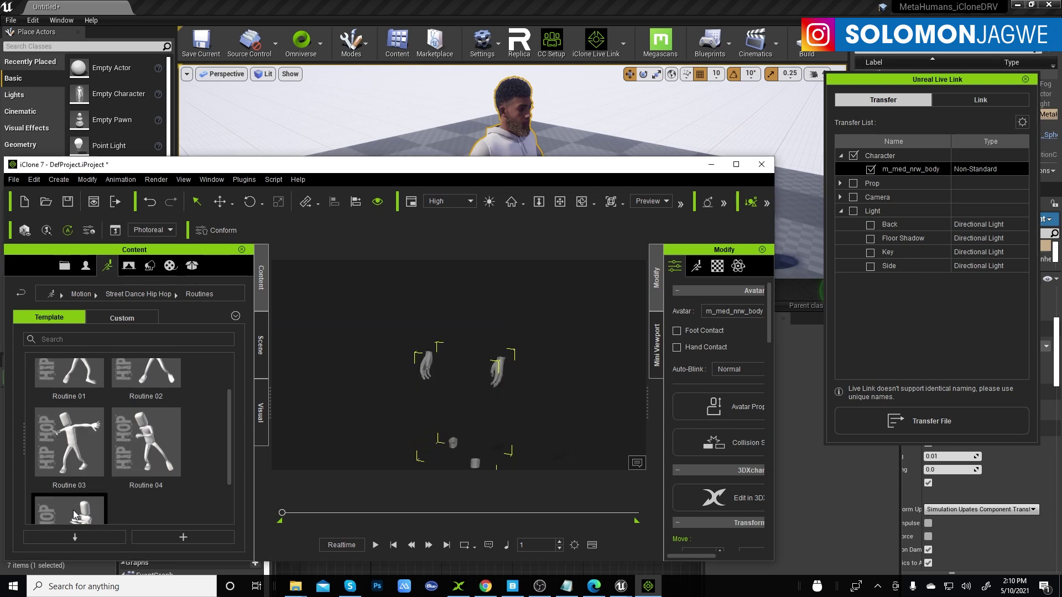
- Preview the dance motion in iClone, return to the first frame and enable looped playback, cancelling Unreal's pending autosave
left_click(377, 545)
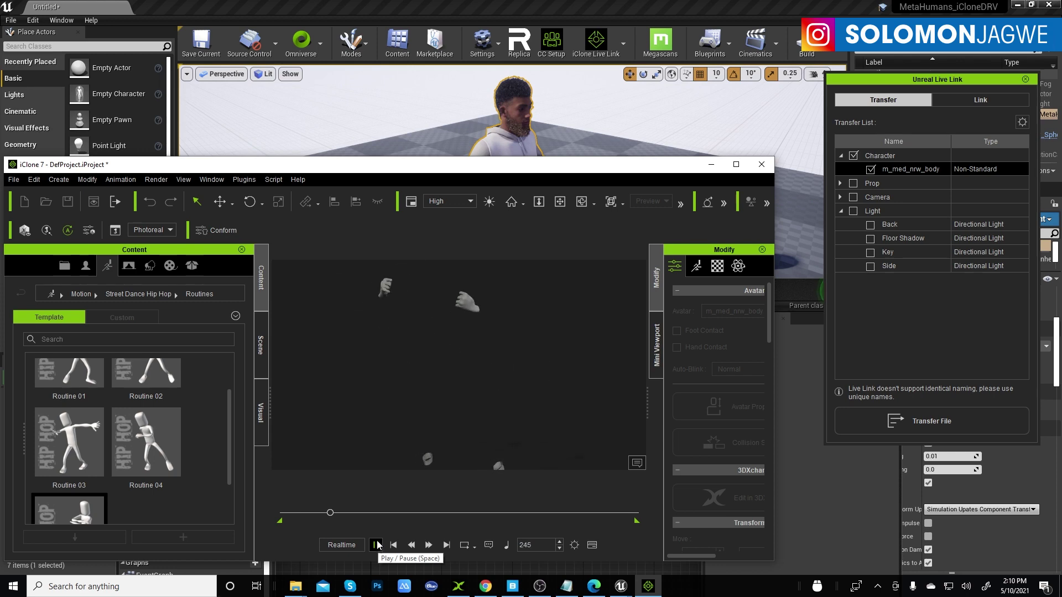
left_click(378, 546)
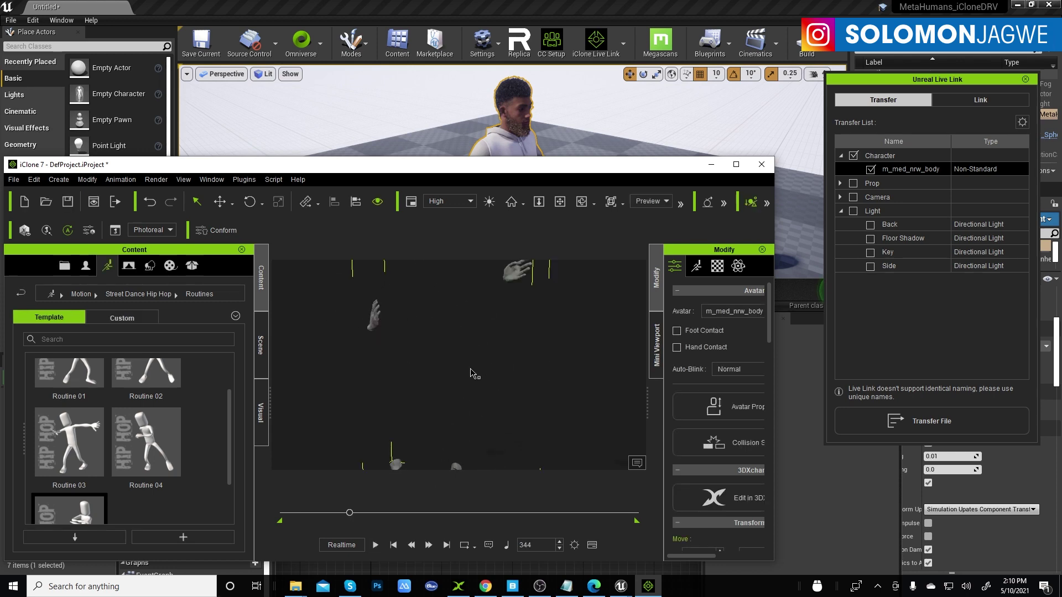
left_click(393, 546)
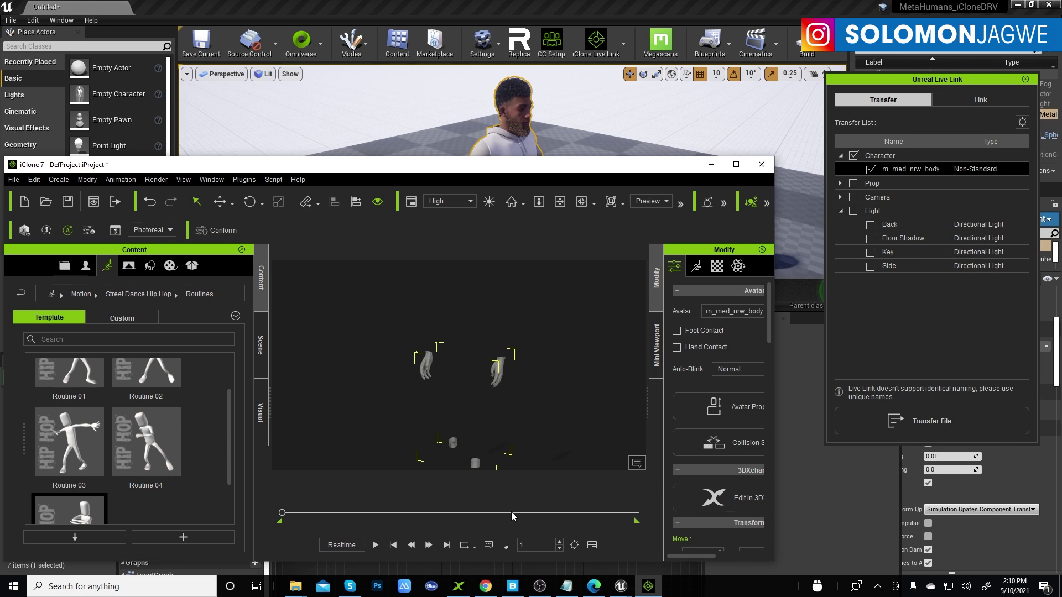
left_click(467, 547)
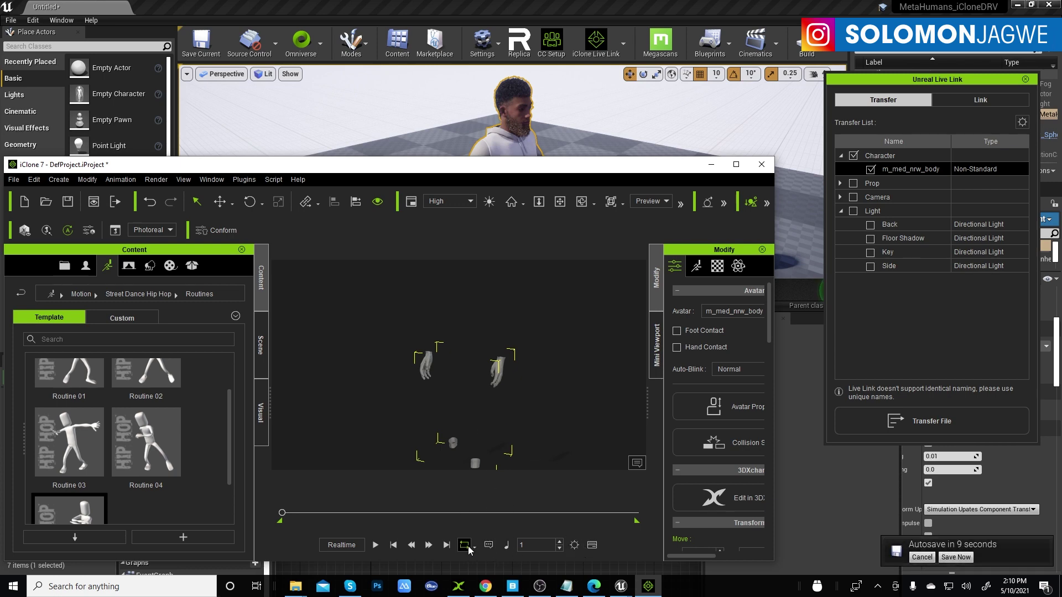
left_click(922, 556)
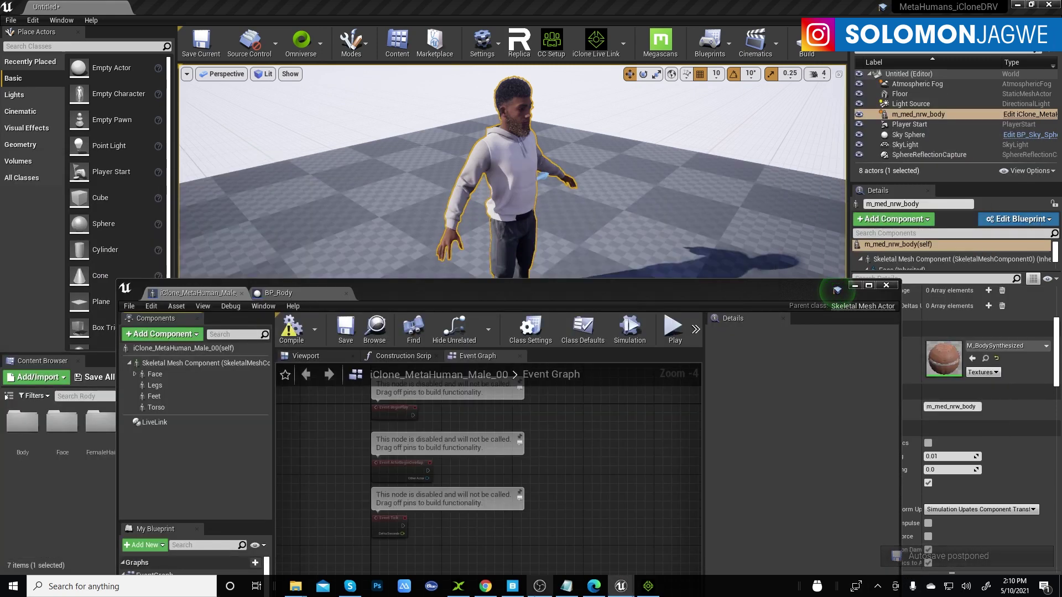
left_click(648, 586)
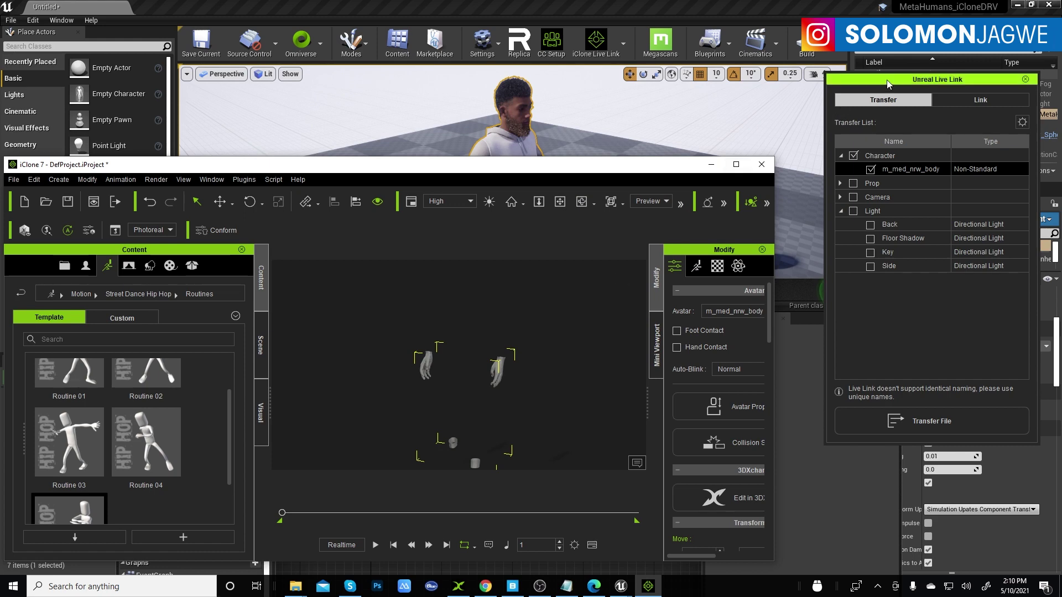
- Activate the Unreal Live Link for the m_med_nrw_body character, moving the Live Link window aside
left_click_drag(880, 85, 751, 108)
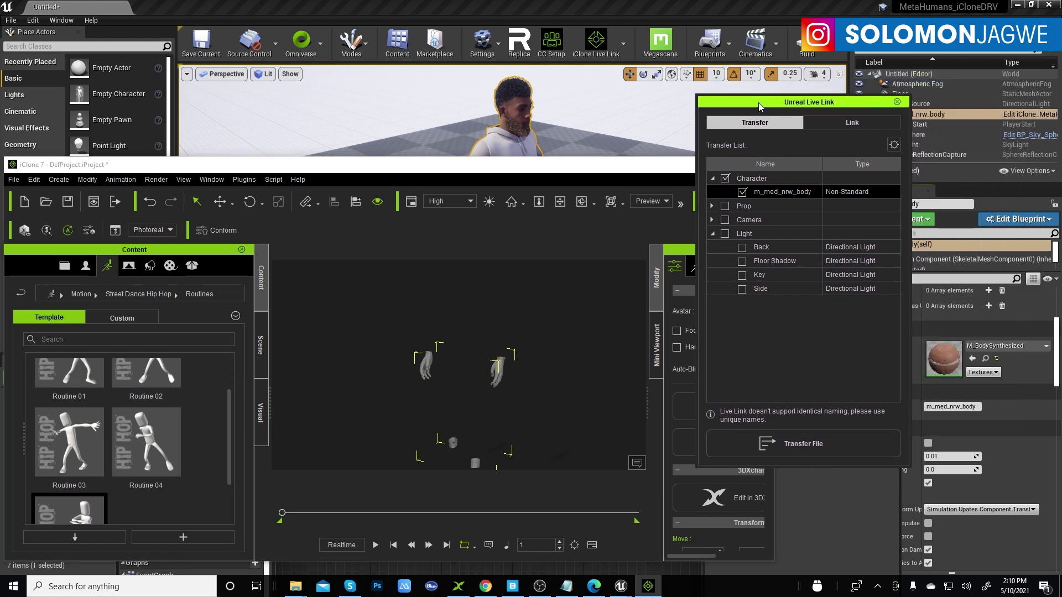
left_click(848, 126)
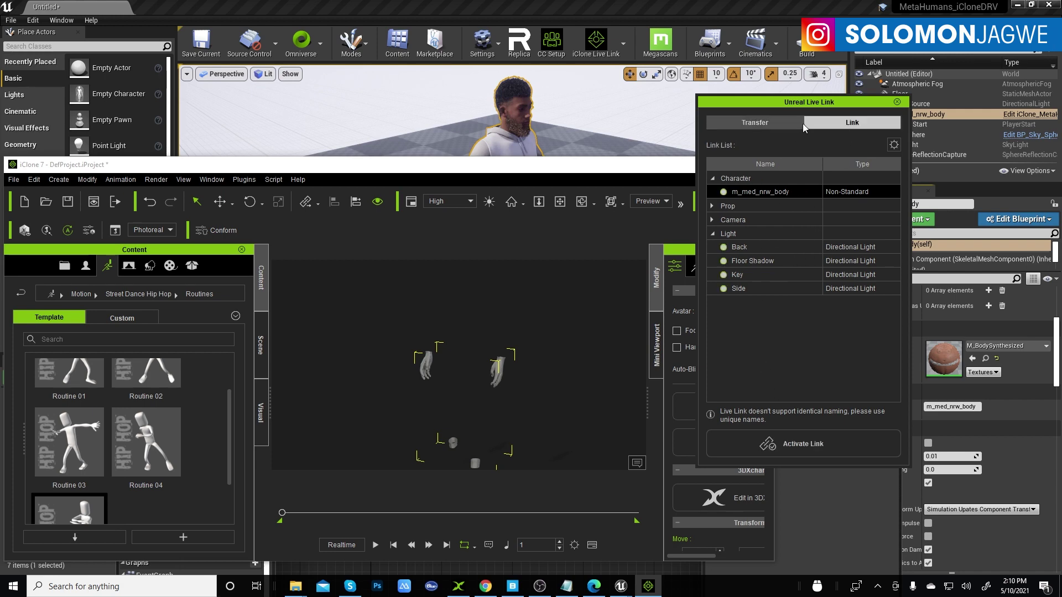
left_click(808, 448)
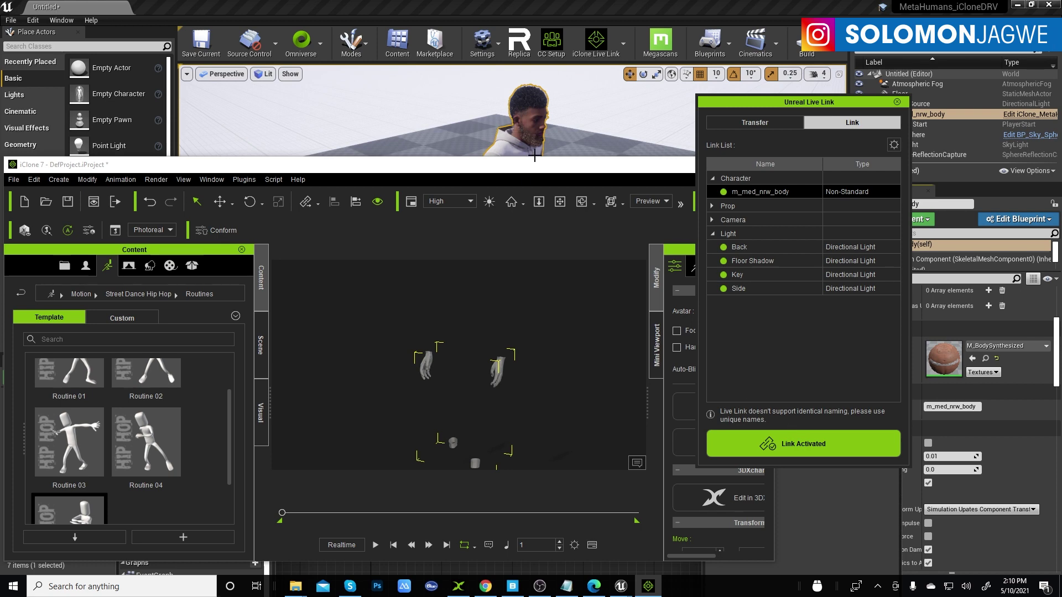
- Uncover the Unreal viewport and play the dance motion in iClone to check the linked MetaHuman's movement
left_click_drag(538, 159, 536, 256)
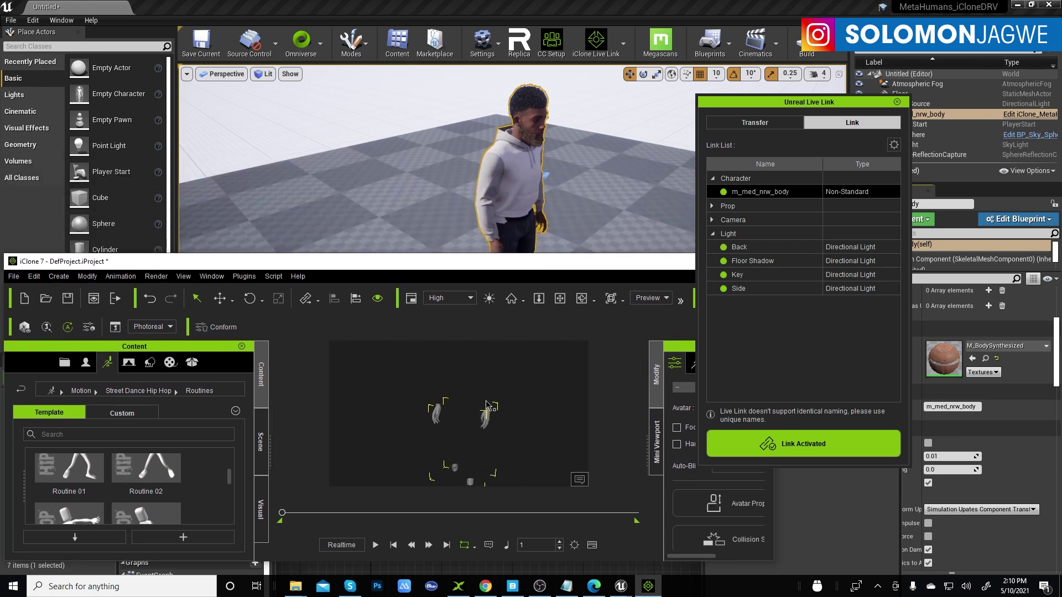
left_click(563, 227)
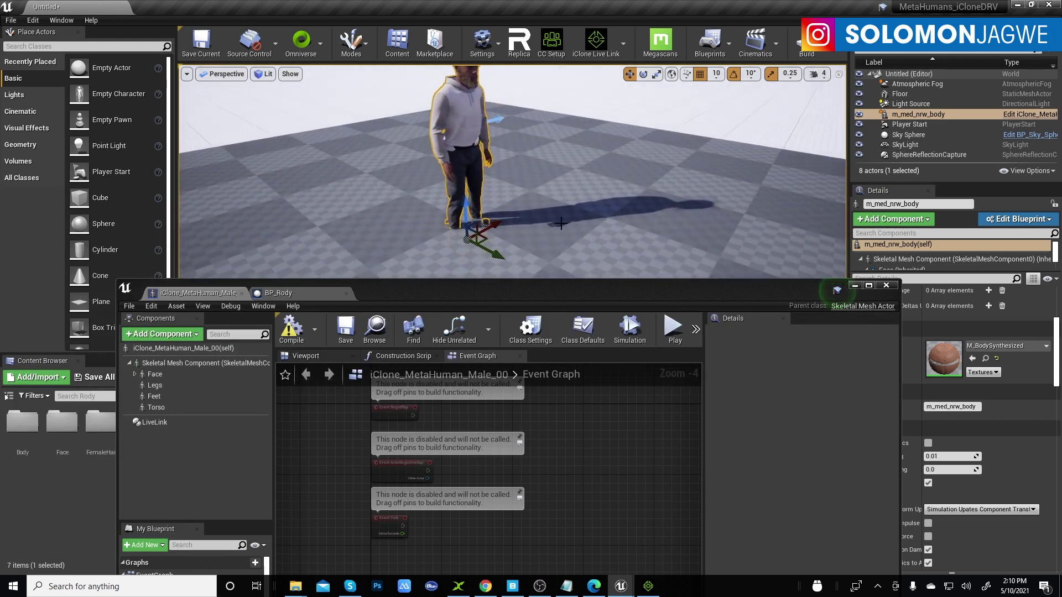
left_click_drag(496, 305, 439, 282)
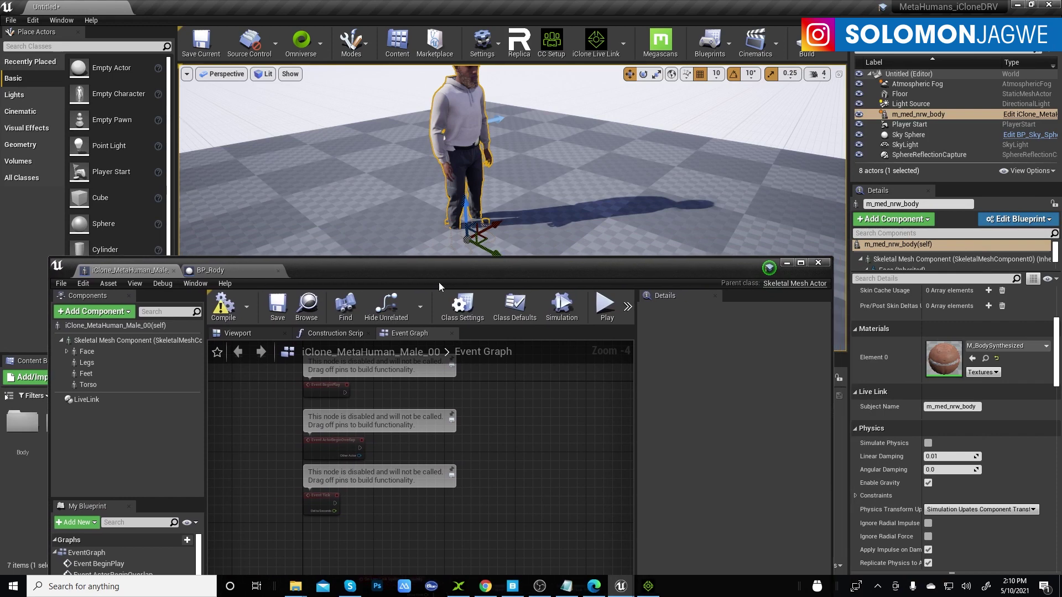
left_click(647, 586)
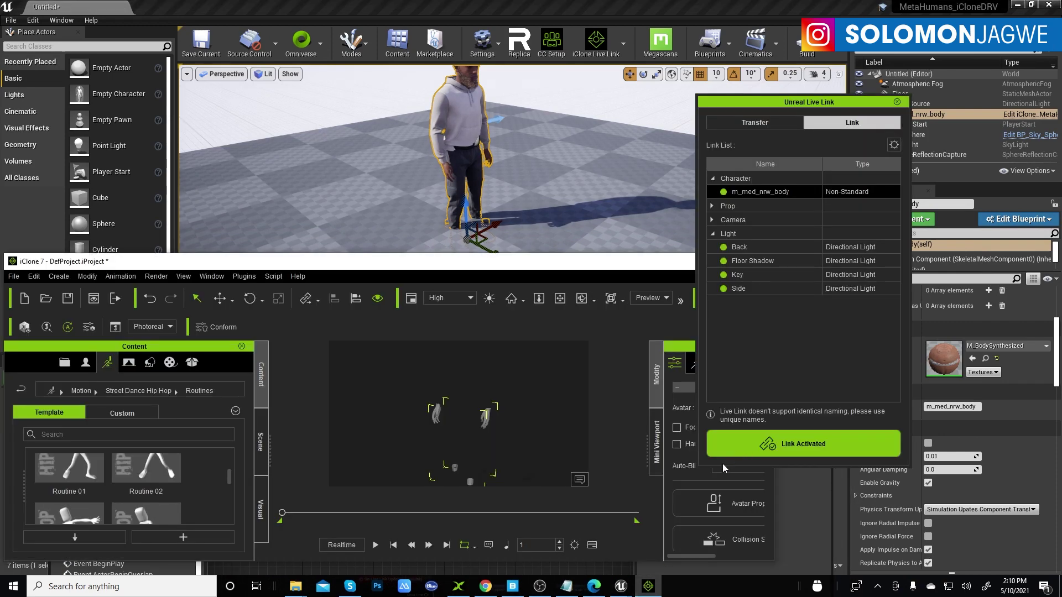
left_click(377, 547)
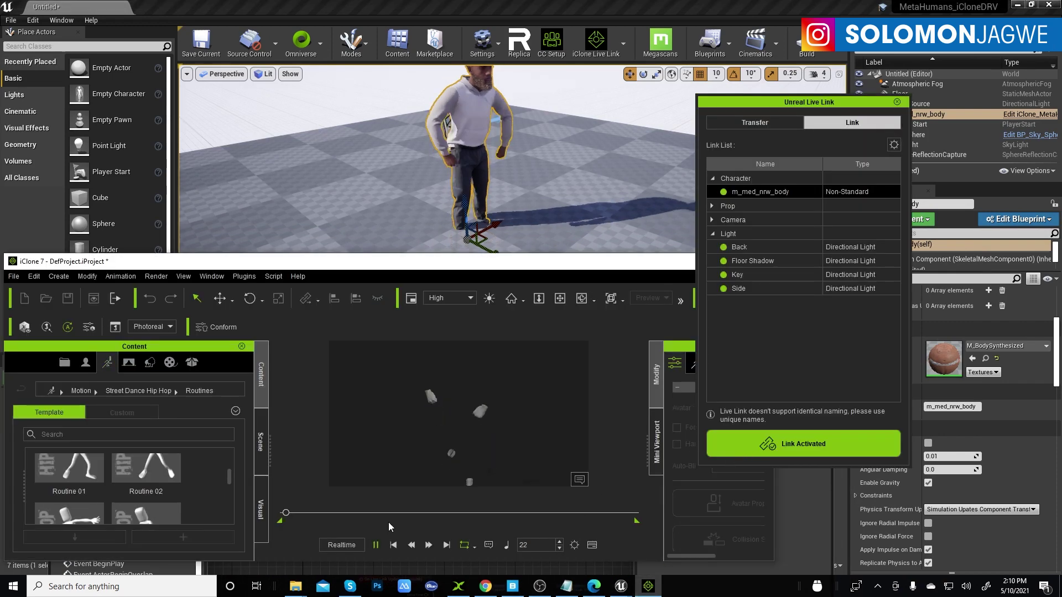
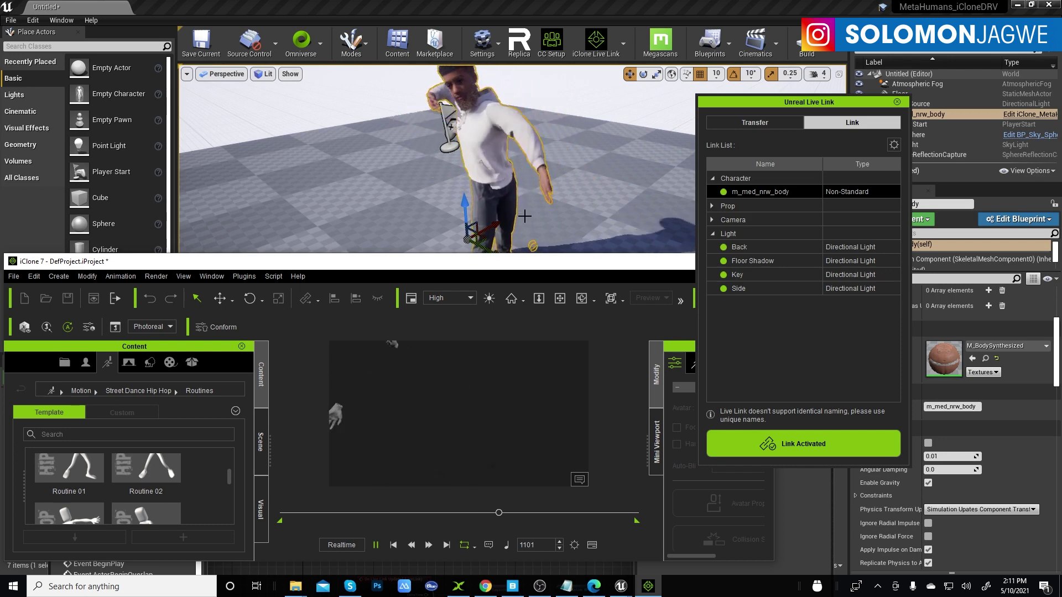
- Deactivate the live link, return the iClone animation to its first frame, and bring the Unreal windows forward with the level viewport uncovered
left_click(800, 447)
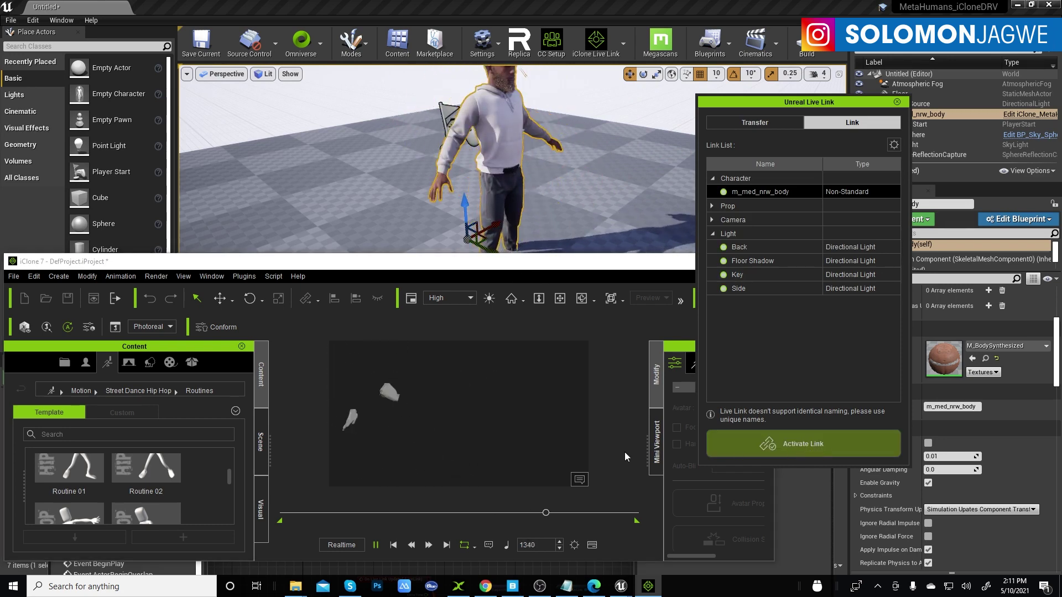
left_click(394, 546)
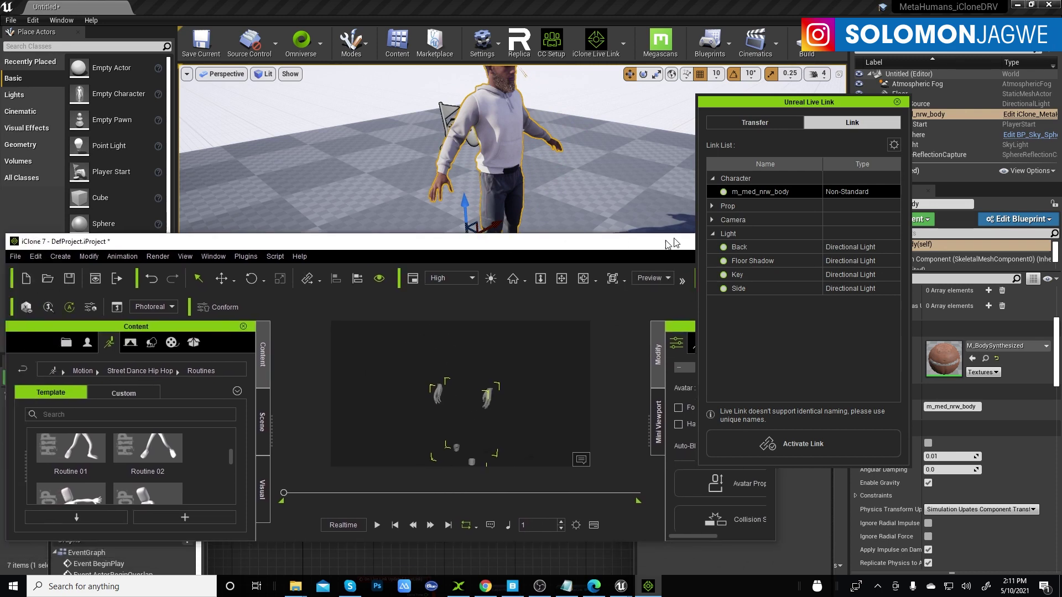
left_click(638, 180)
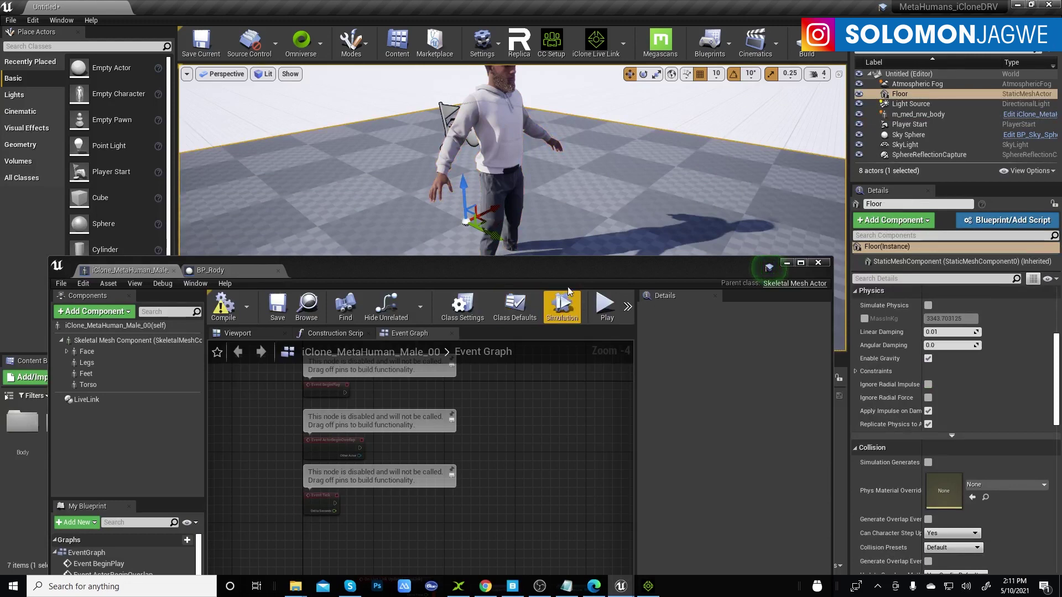
left_click_drag(564, 272, 603, 298)
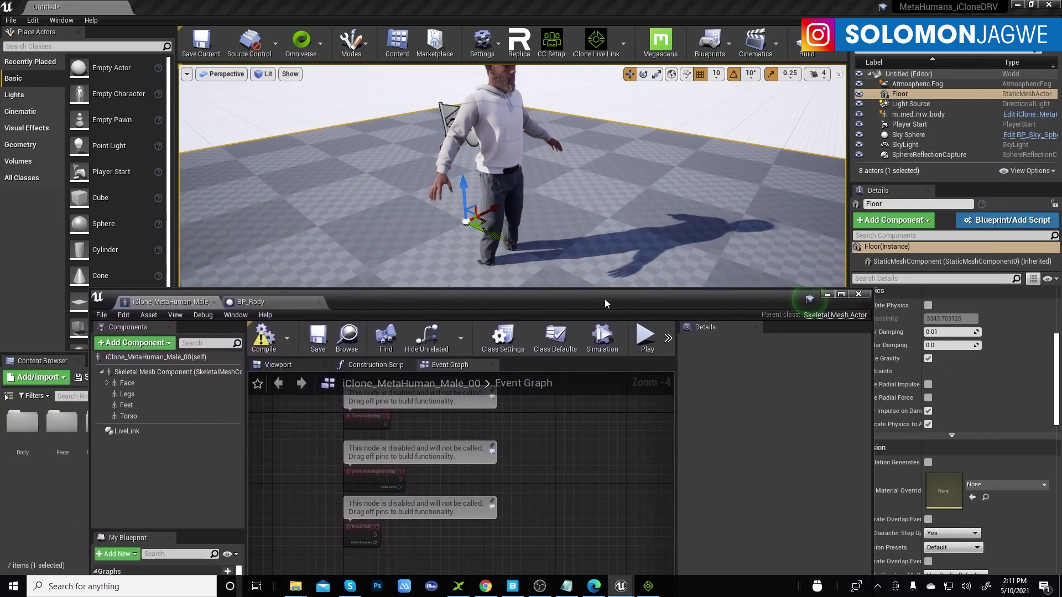
- Open the Legs component's cargo pants skeletal mesh and go to the AnimGraph of the m_med_nrw_animbp animation blueprint
left_click(128, 395)
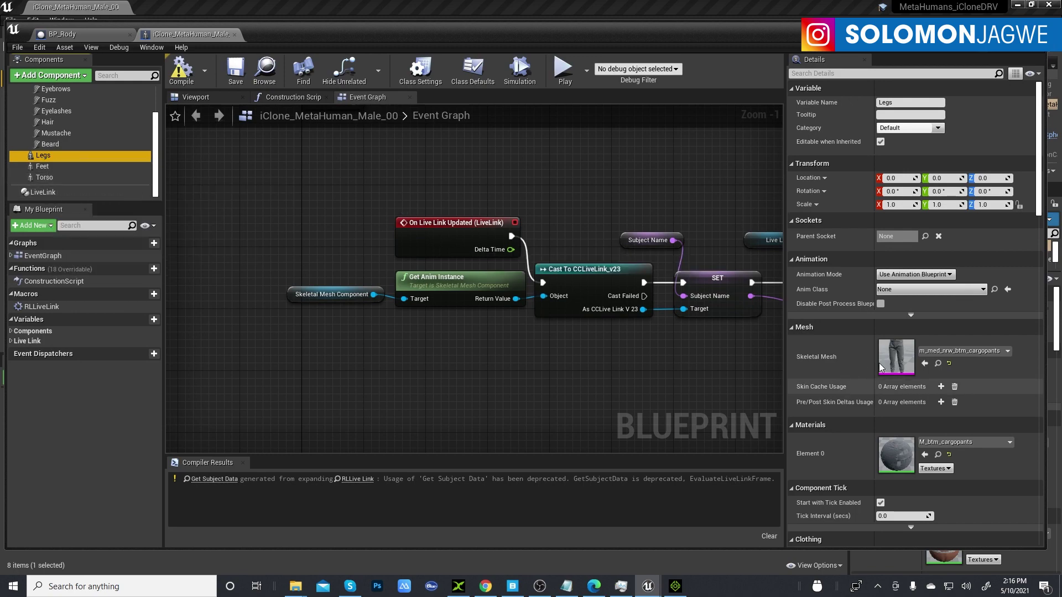
double_click(900, 360)
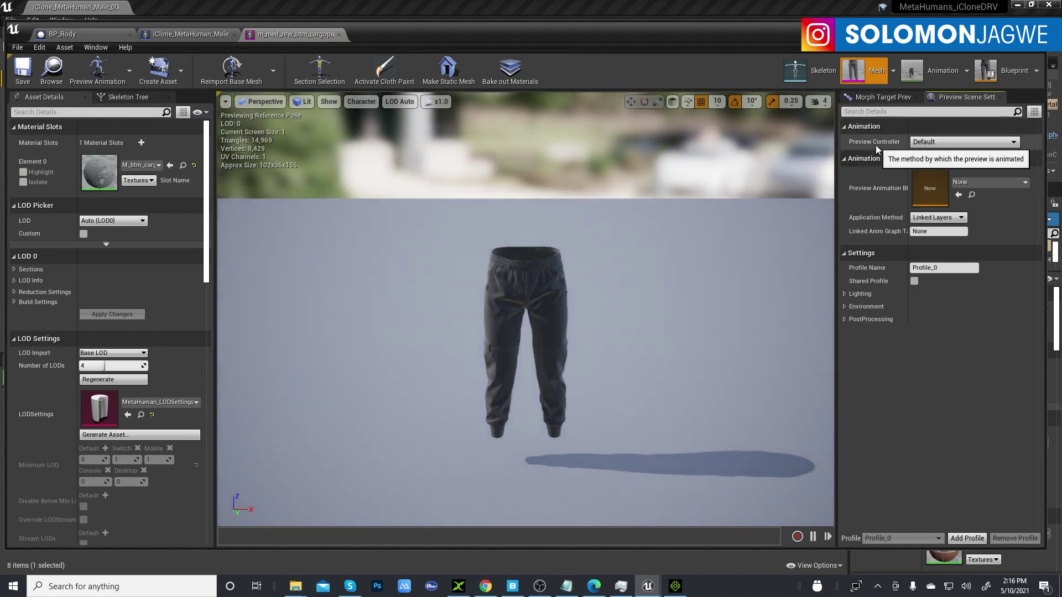
left_click(1012, 75)
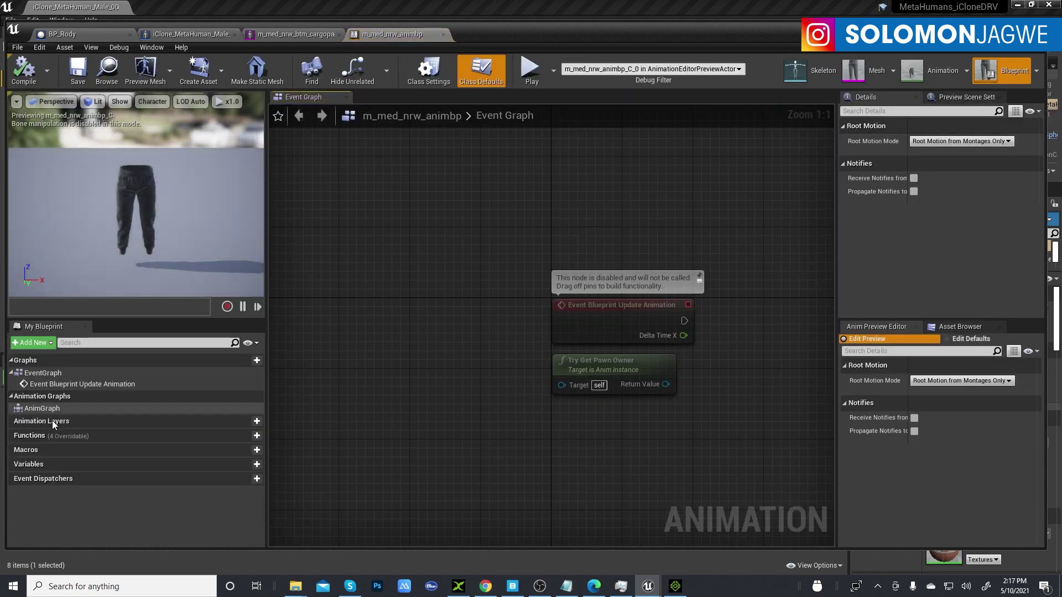
double_click(42, 408)
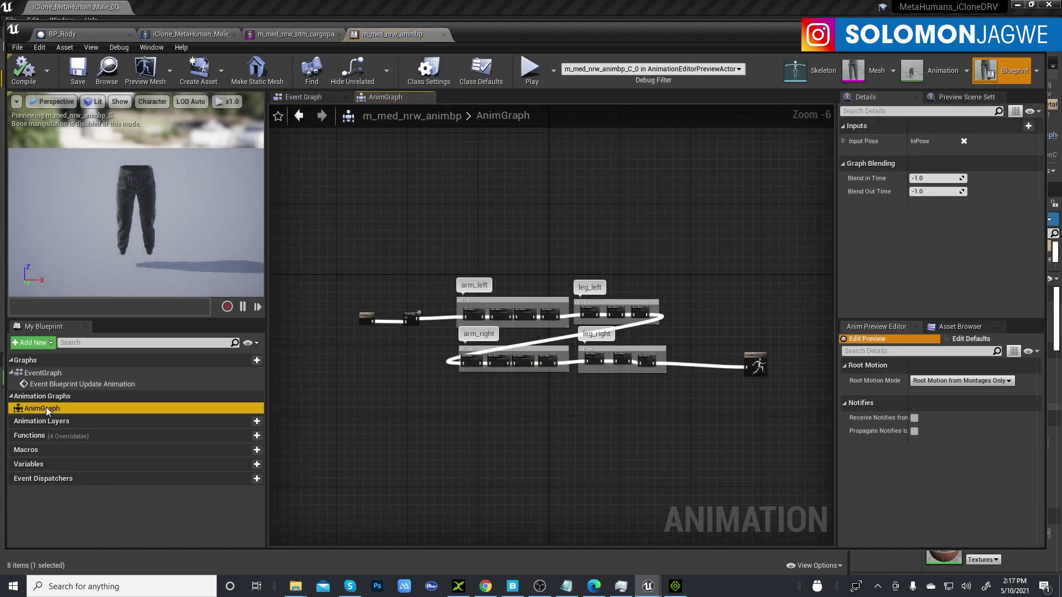
- Add a Copy Pose From Mesh node to the AnimGraph and connect its output to the Control Rig node's Source, replacing the Input Pose connection
scroll(360, 351, "up", 6)
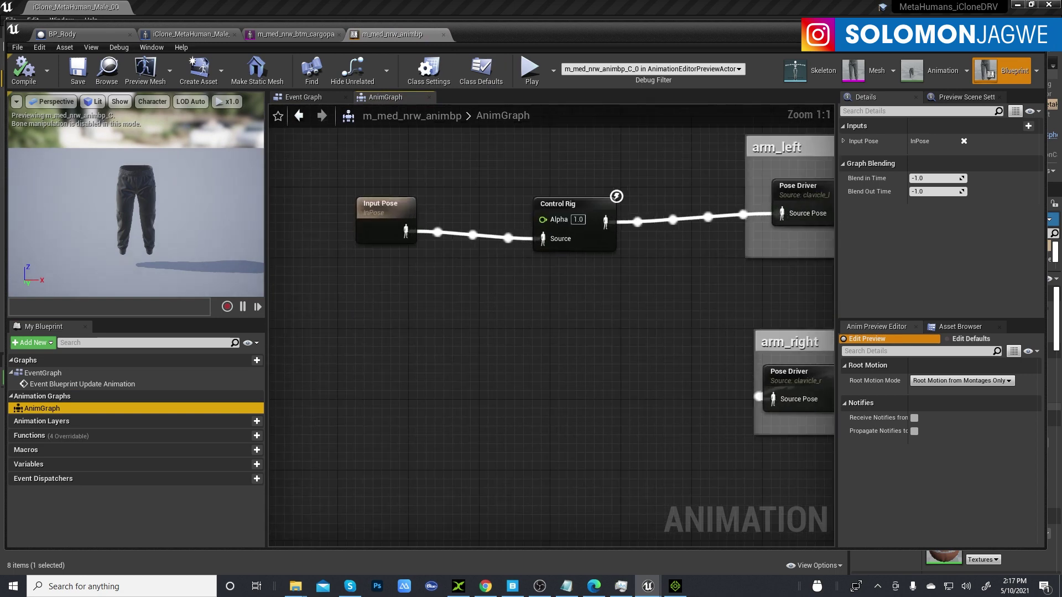
right_click_drag(525, 293, 552, 388)
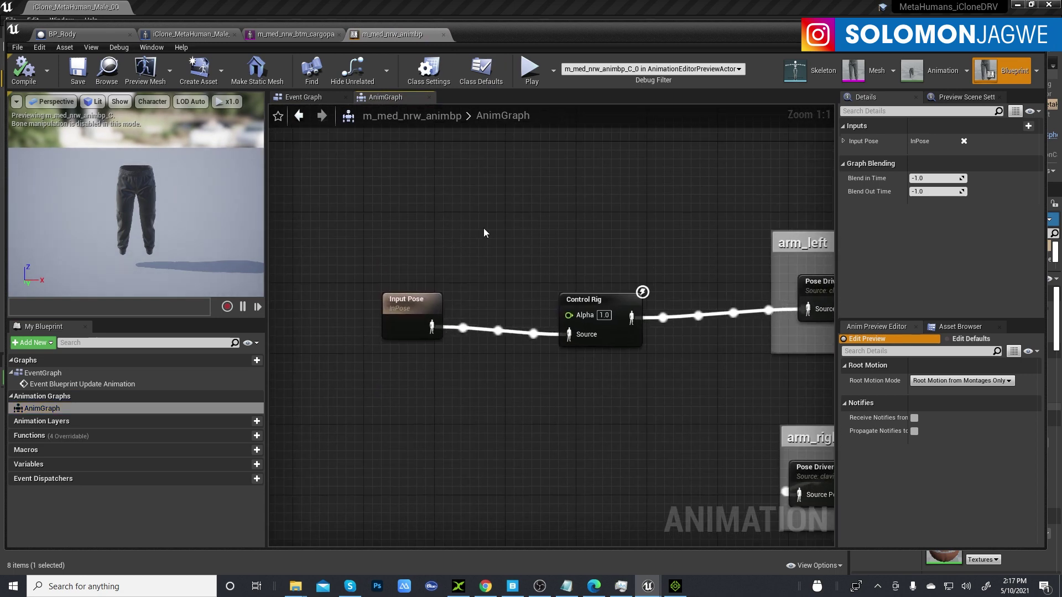
right_click(441, 223)
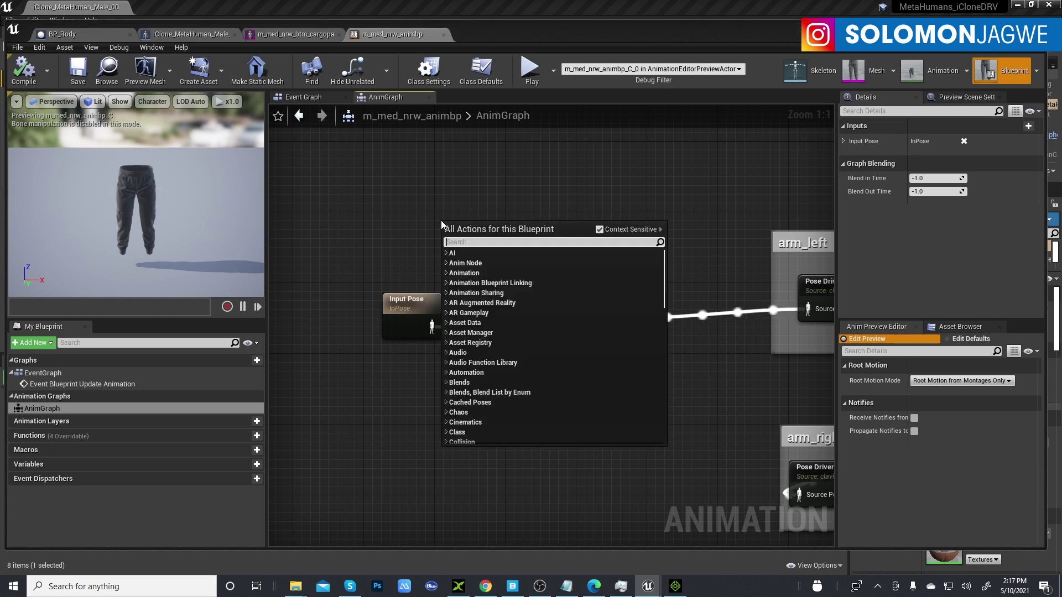
type("copy")
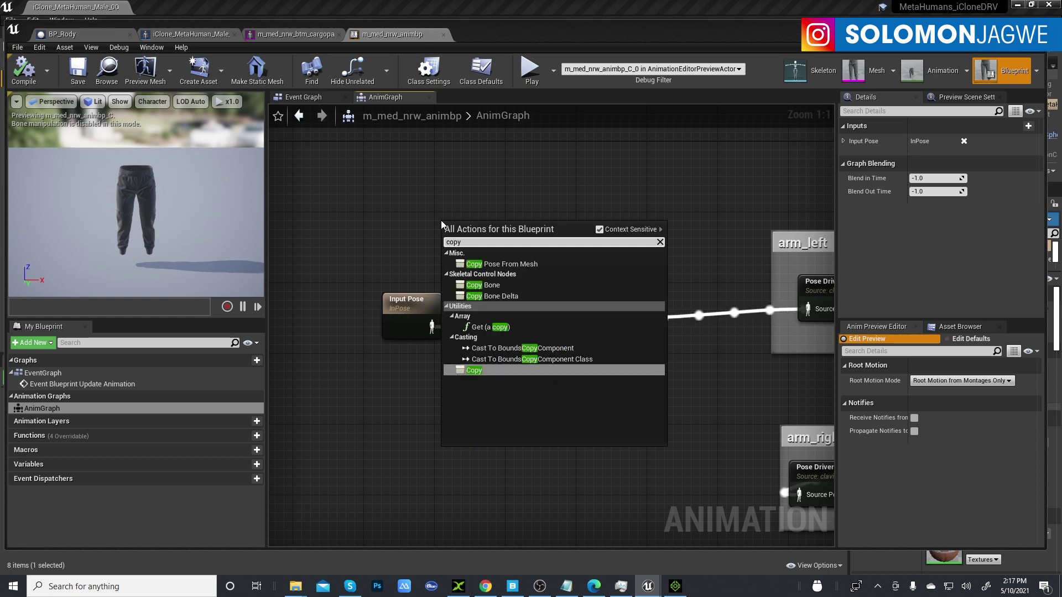
key("Escape")
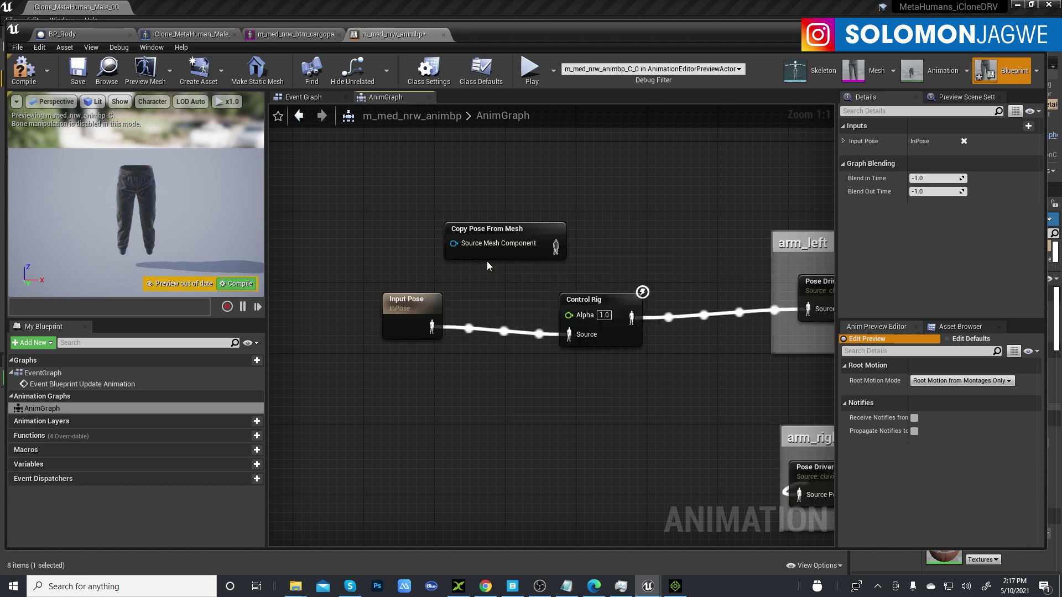
left_click_drag(517, 230, 472, 201)
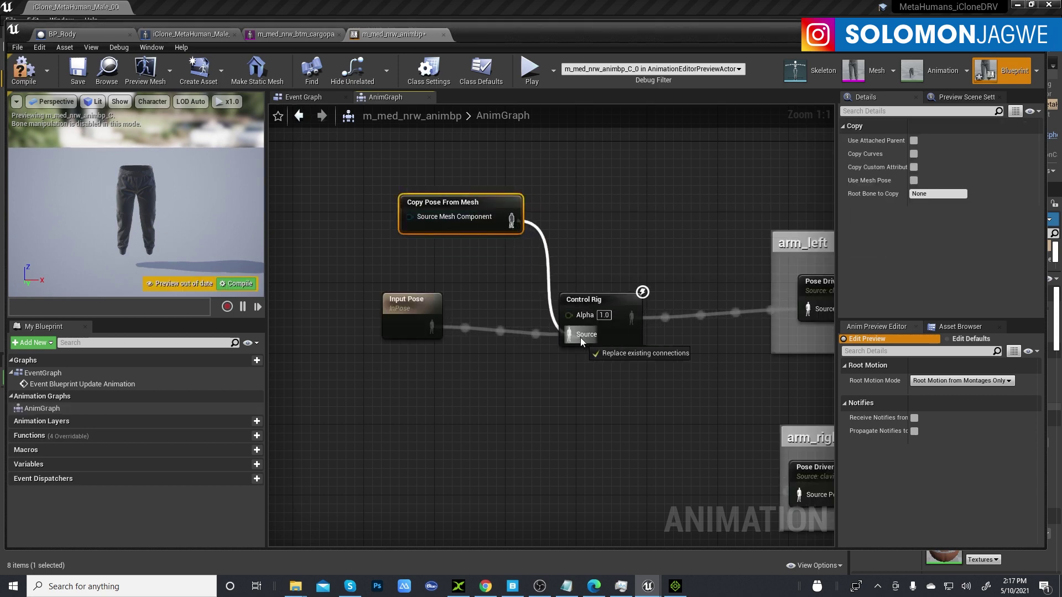
left_click_drag(579, 337, 580, 337)
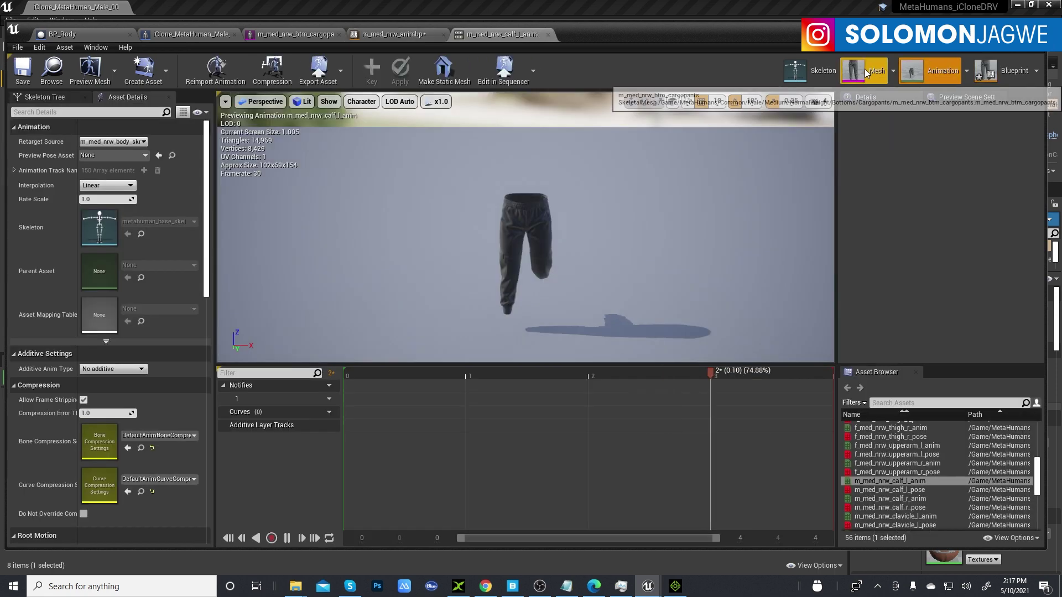
- Set the cargo pants mesh's Post Process Anim Blueprint to m_med_nrw_animbp and save the mesh
left_click(867, 71)
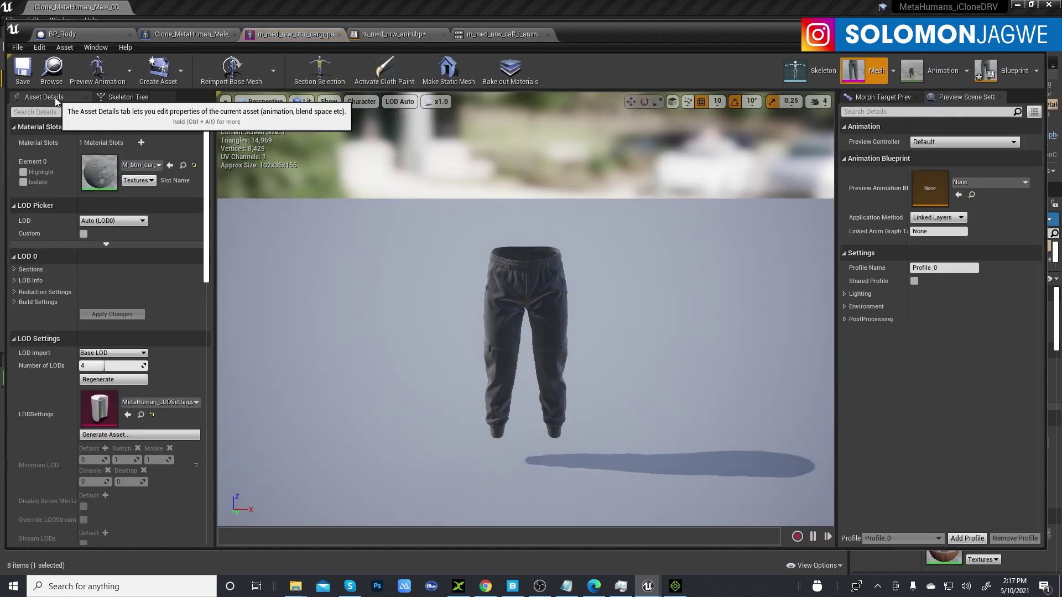
left_click_drag(202, 213, 225, 459)
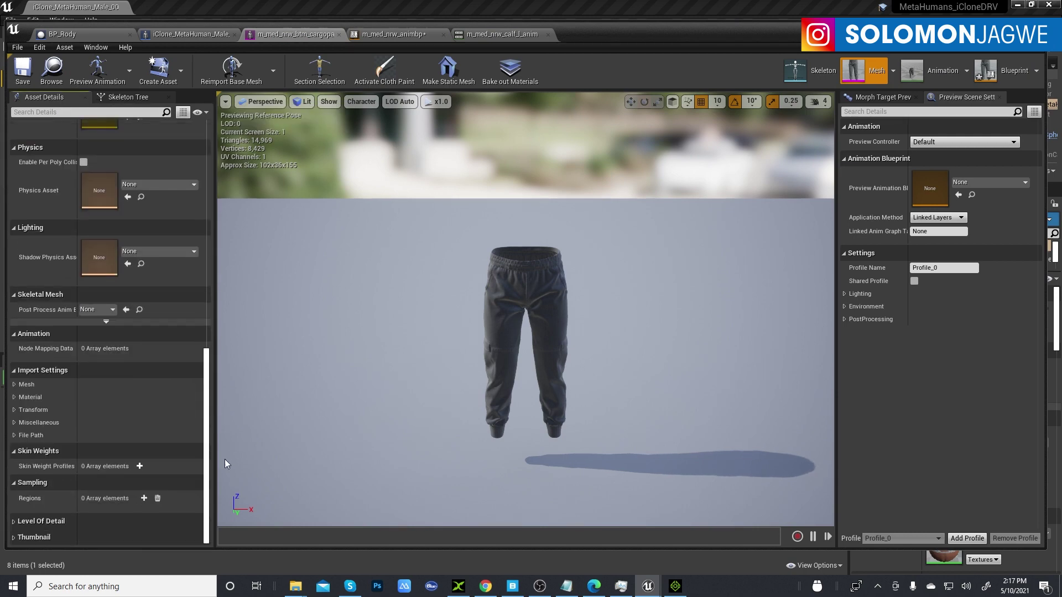
left_click(113, 310)
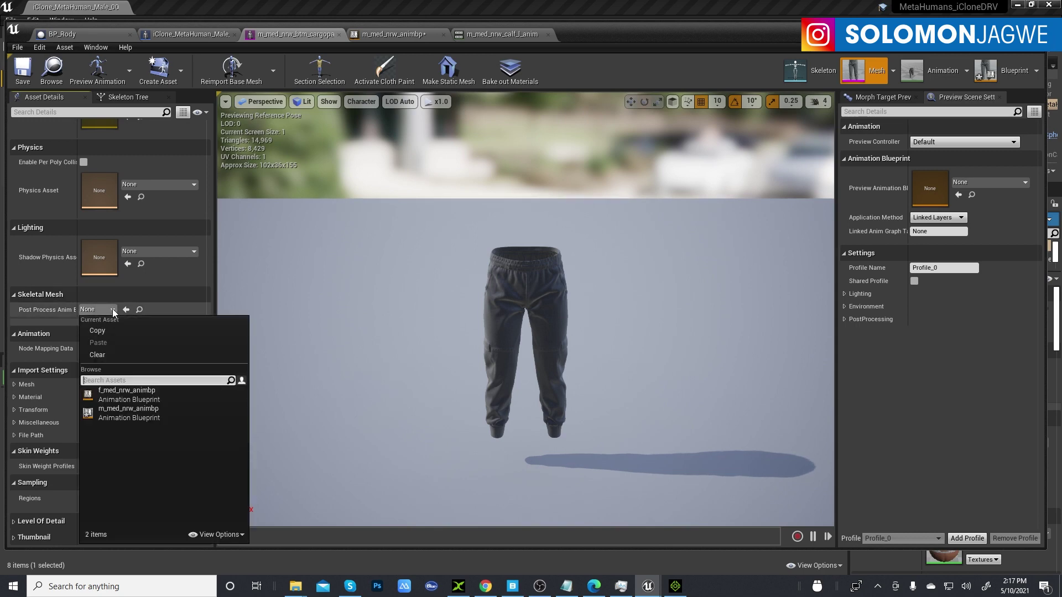
left_click(146, 413)
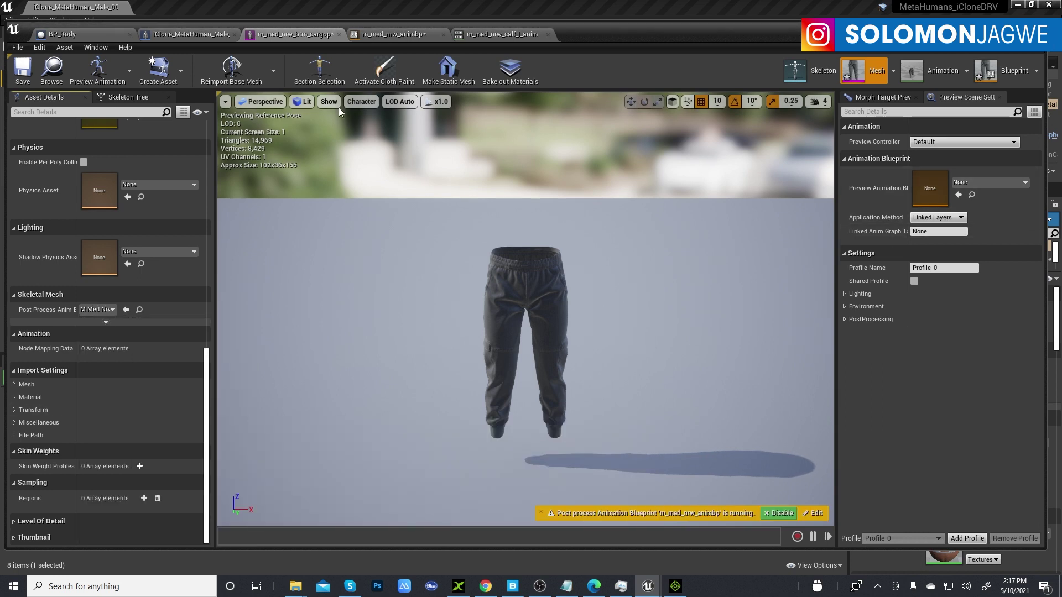
left_click(24, 78)
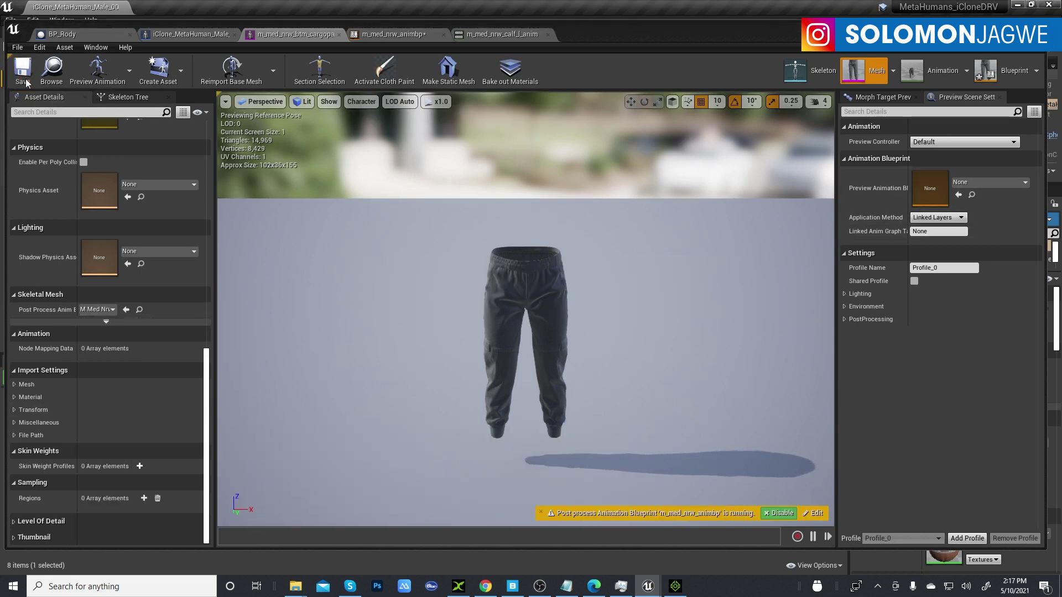
- Switch to iClone's MetaHuman_Good_Profile_01 project and activate the Unreal Live Link for m_med_nrw_body
key("alt+Tab")
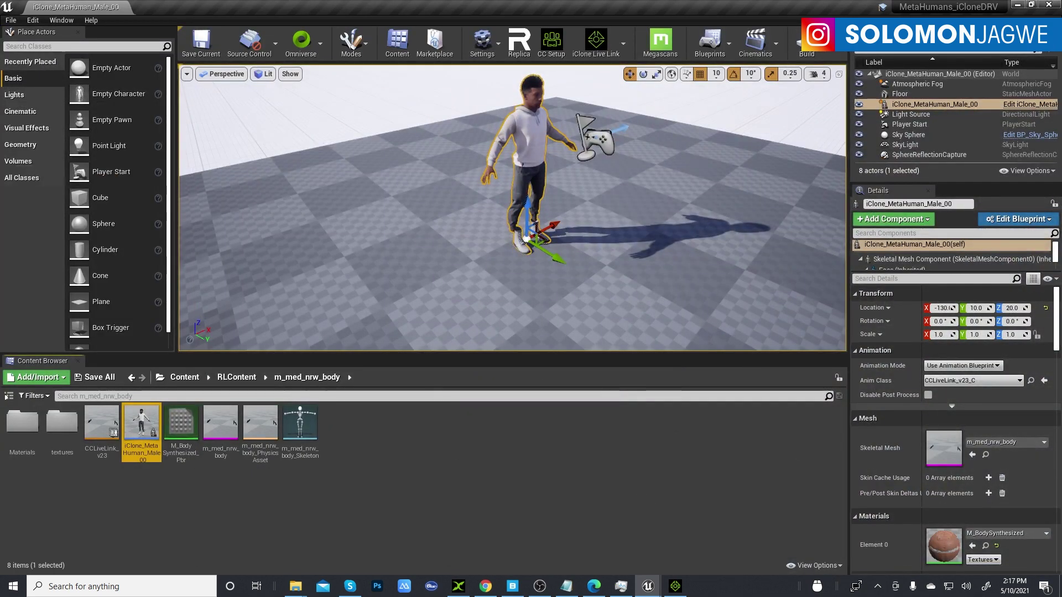
left_click(675, 586)
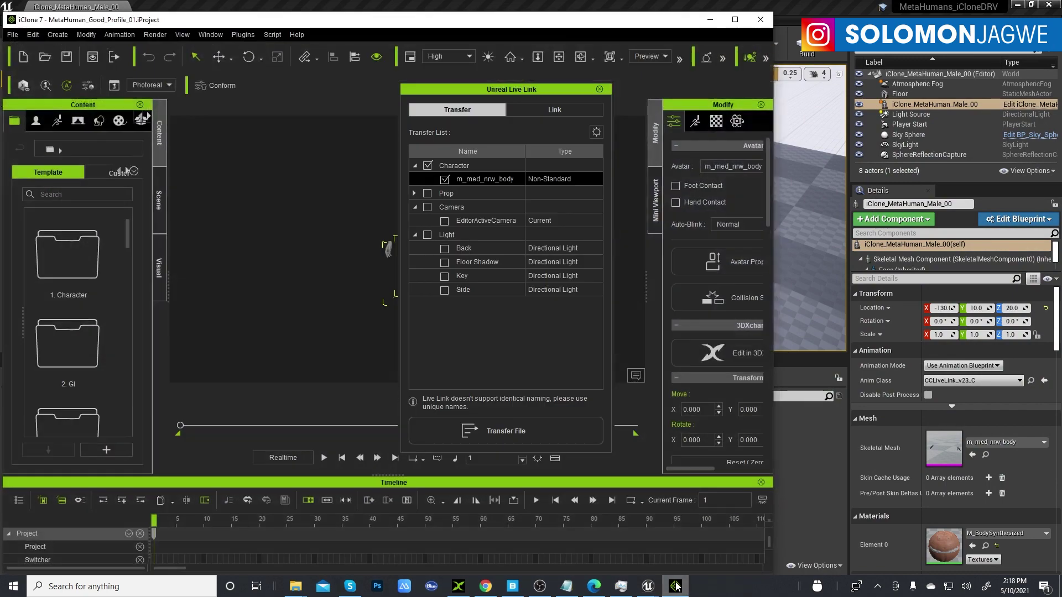
left_click(555, 110)
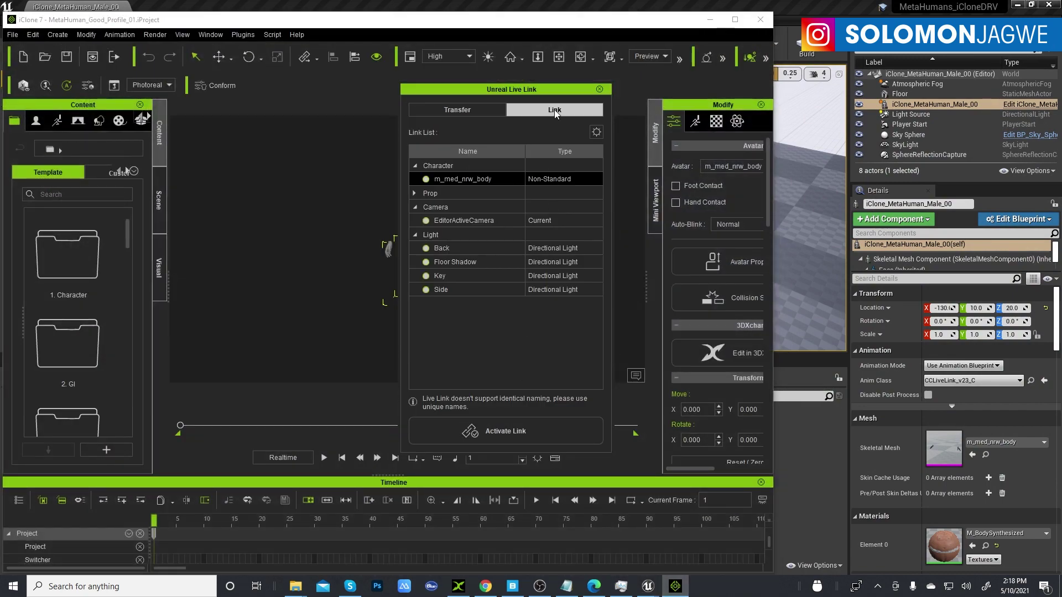
left_click(516, 435)
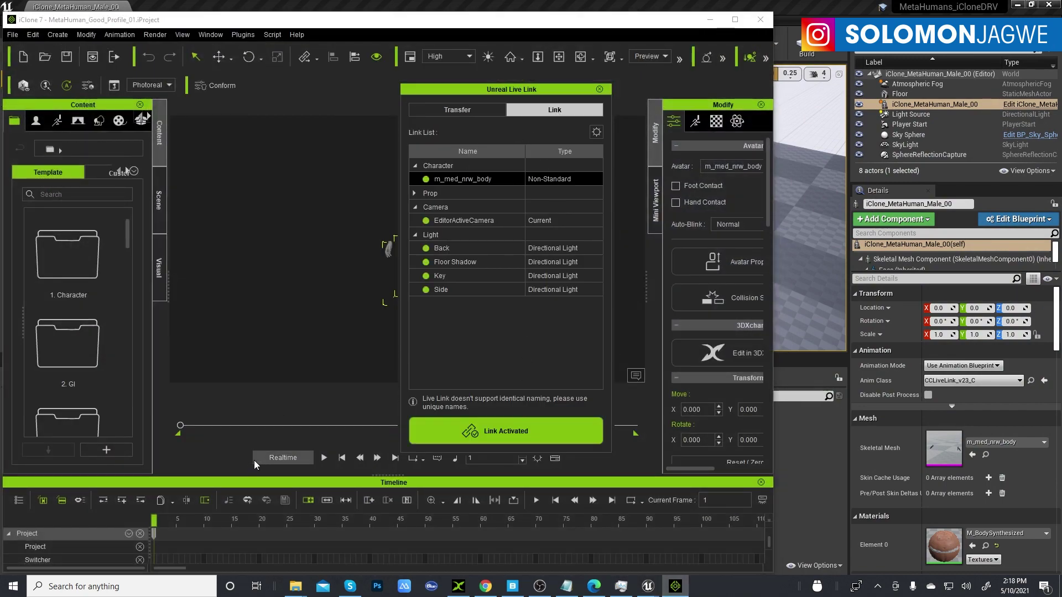
- Play the iClone animation and move the iClone and Live Link windows aside to watch the MetaHuman in the Unreal viewport
left_click(324, 457)
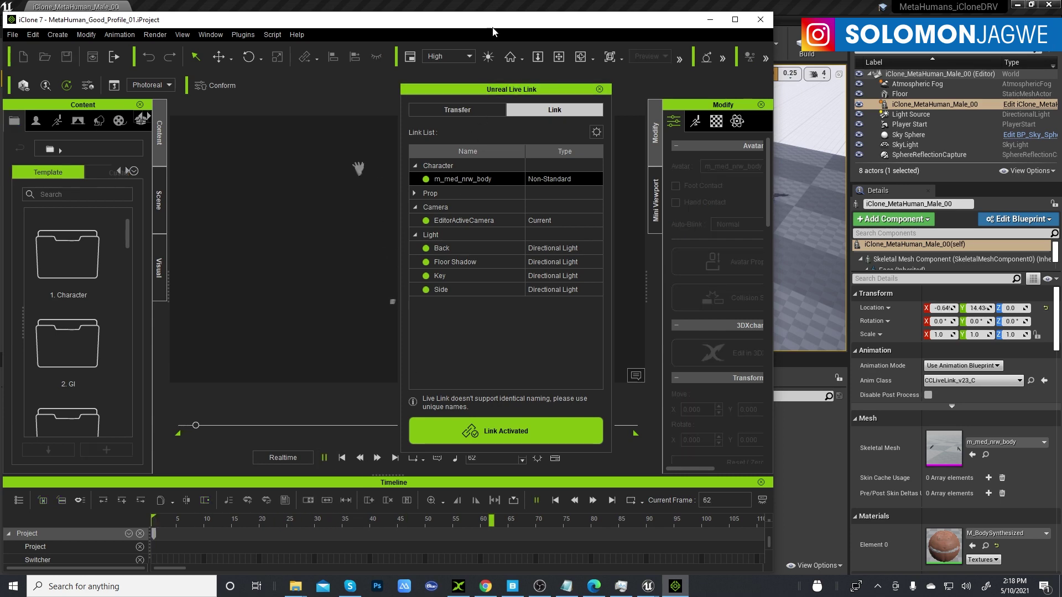
left_click_drag(494, 22, 682, 344)
left_click_drag(529, 91, 229, 227)
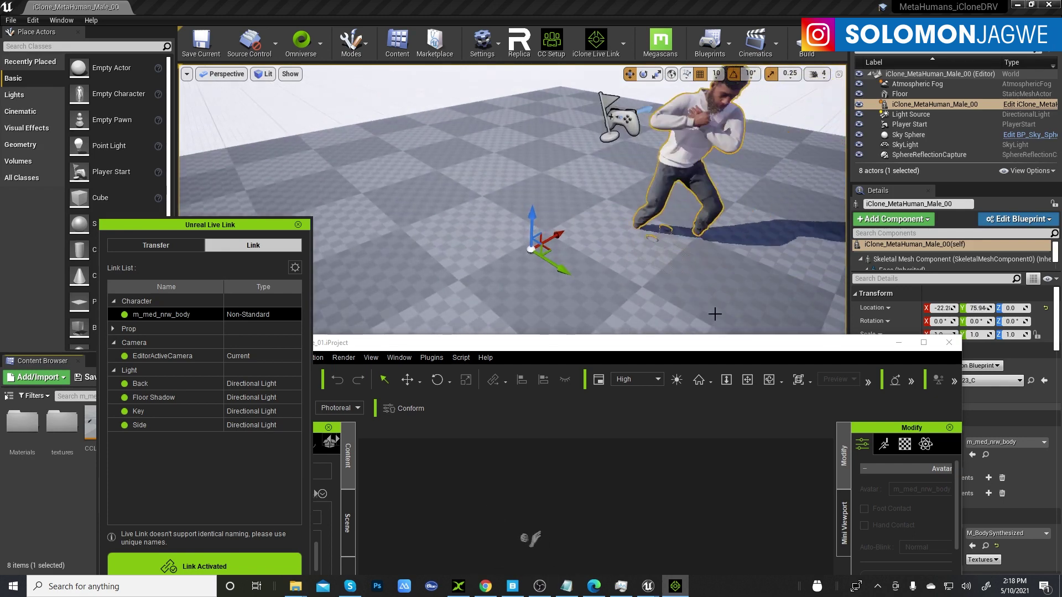
- Switch from iClone to Unreal's BP_Rody blueprint and open the boots skeletal mesh assigned to its Feet component
left_click_drag(468, 344, 488, 191)
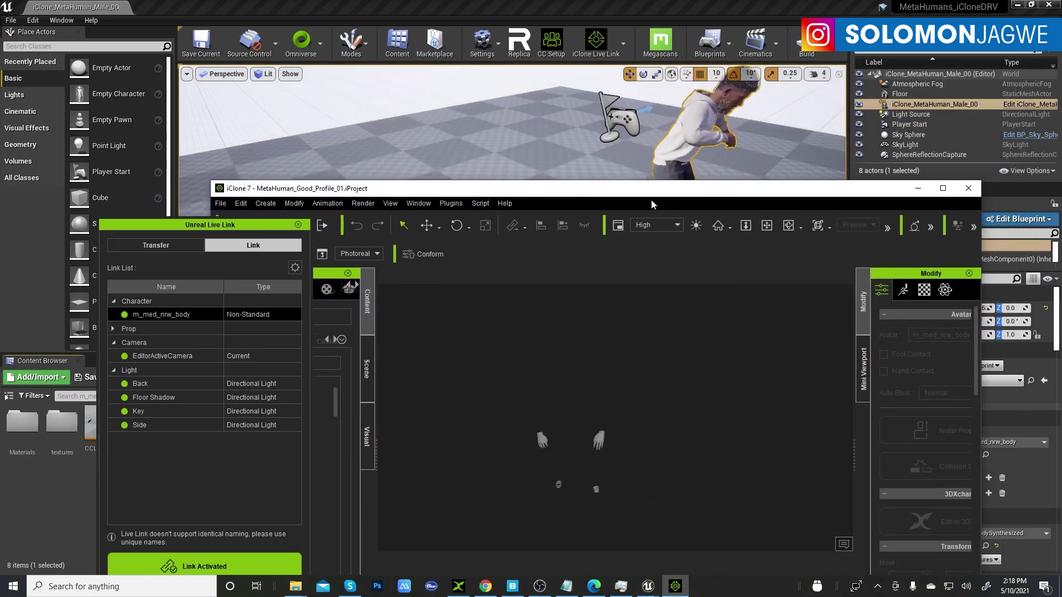
left_click_drag(652, 193, 591, 299)
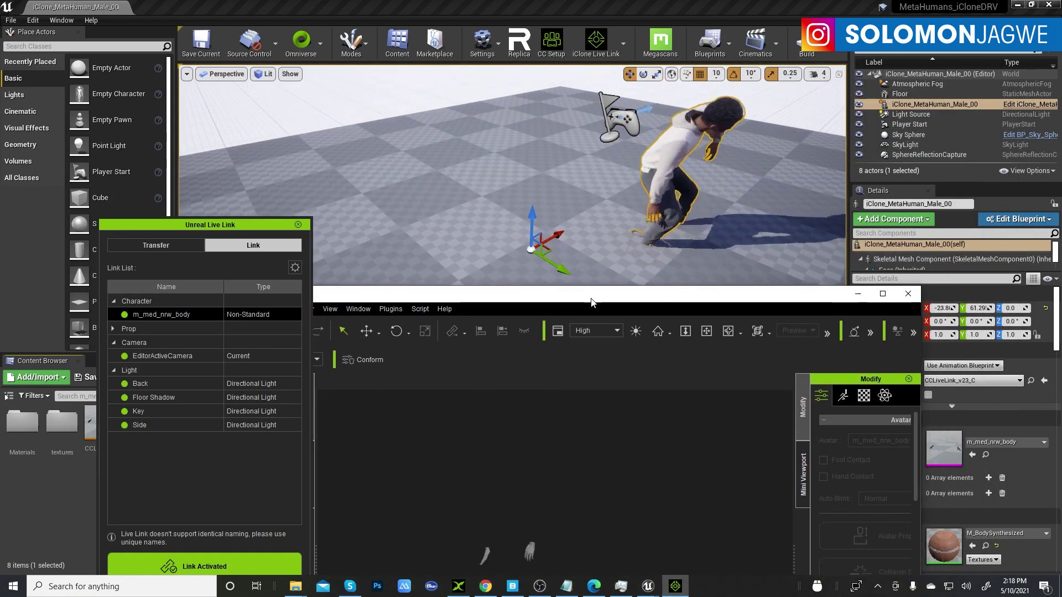
left_click(648, 586)
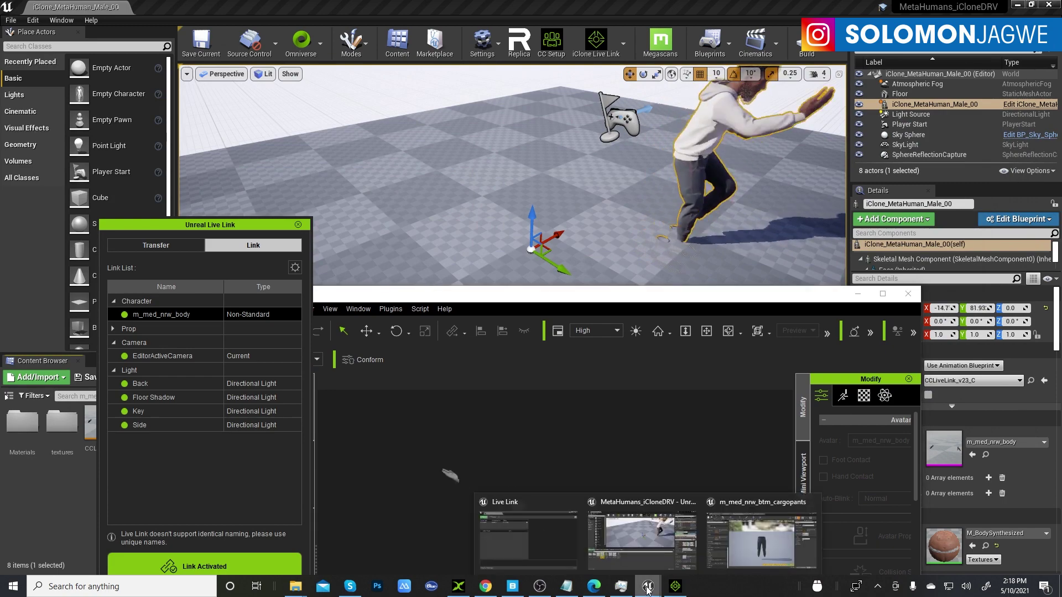
left_click(631, 500)
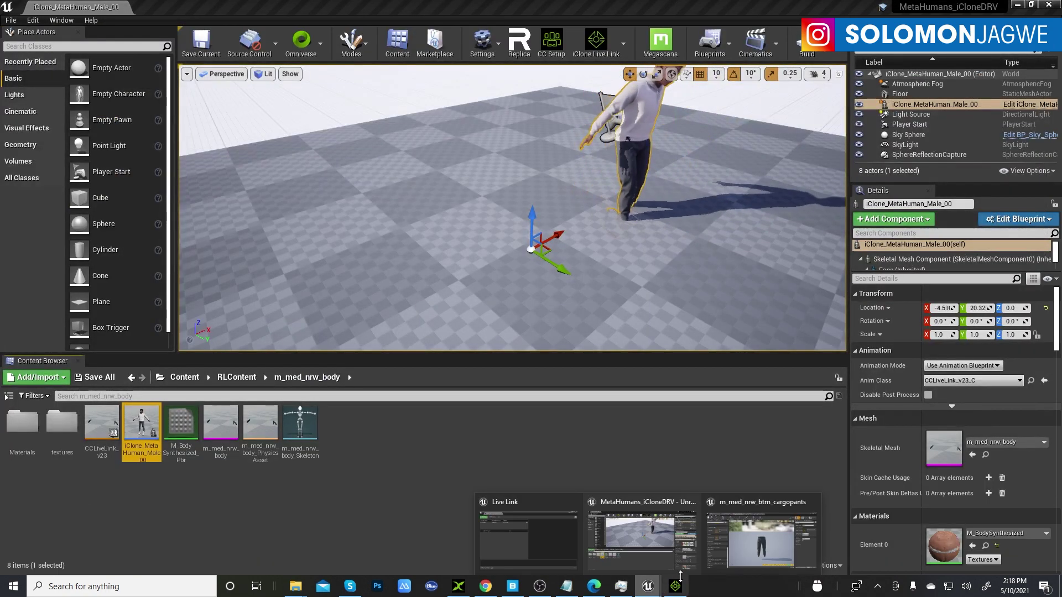
left_click(742, 503)
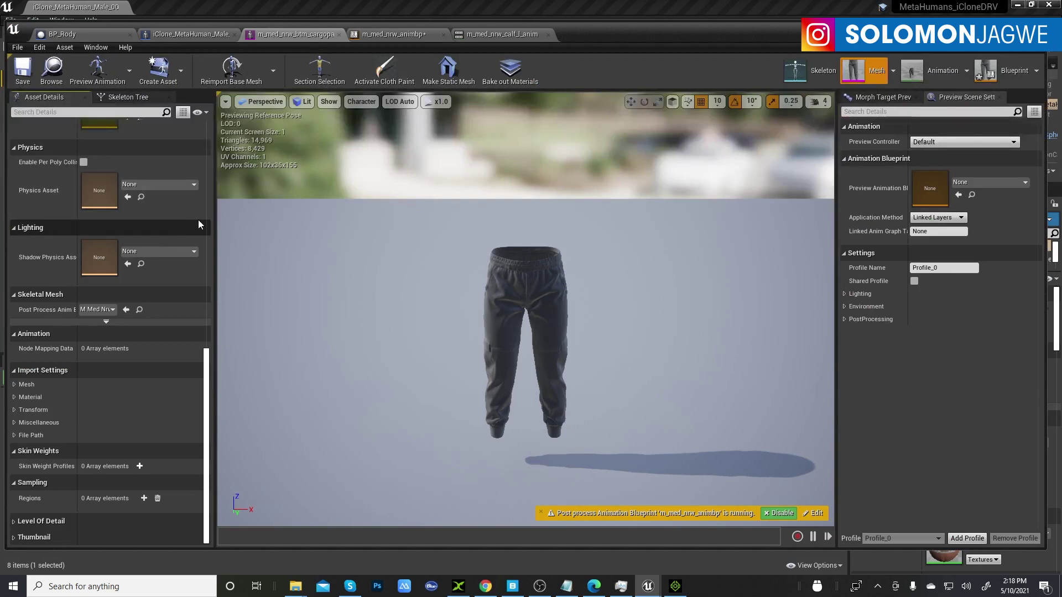
left_click(99, 35)
scroll(78, 165, "down", 3)
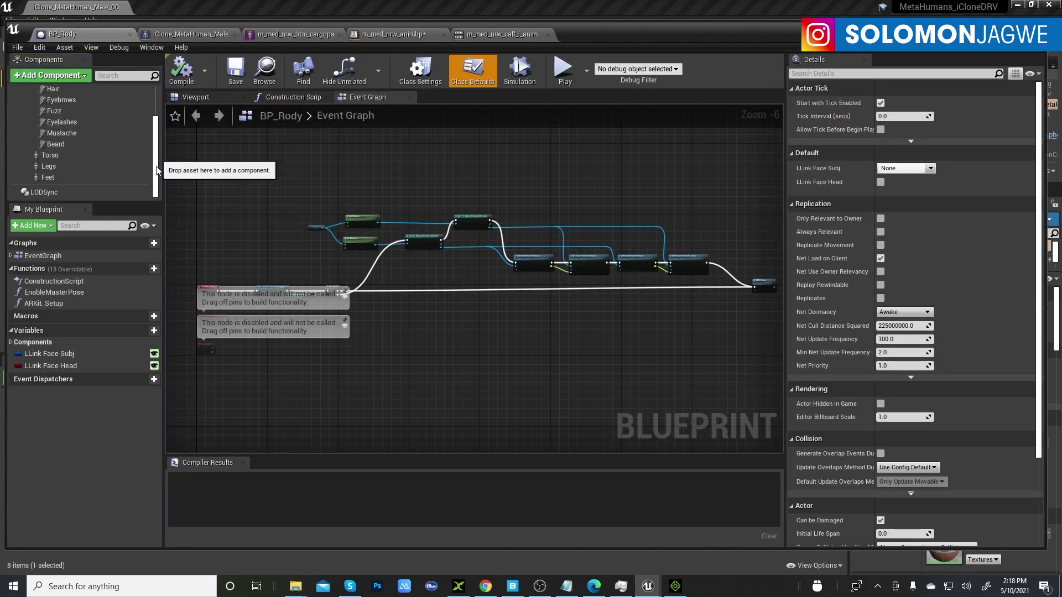
left_click(48, 178)
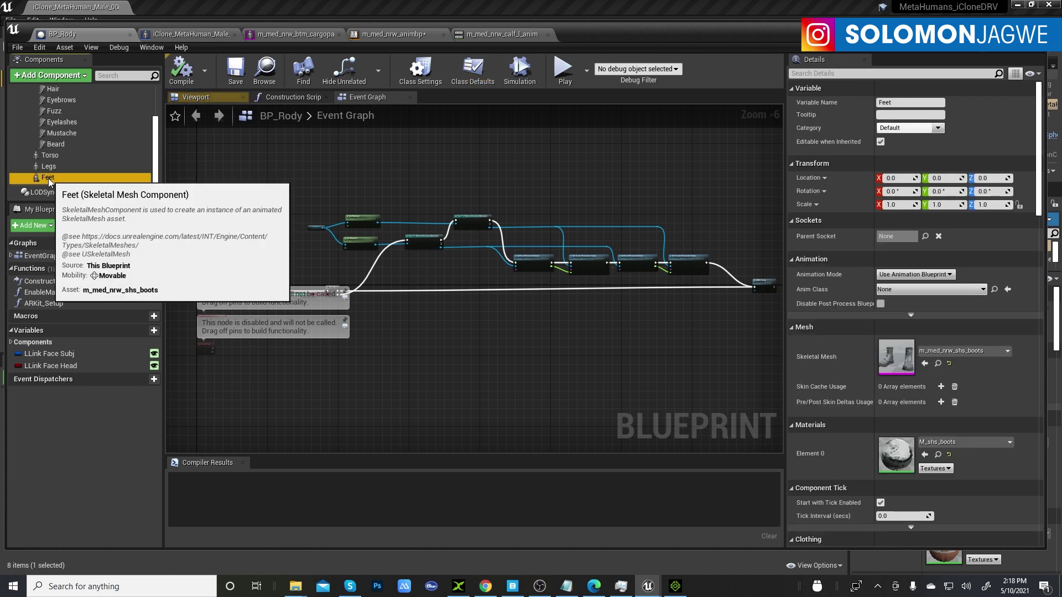
double_click(891, 357)
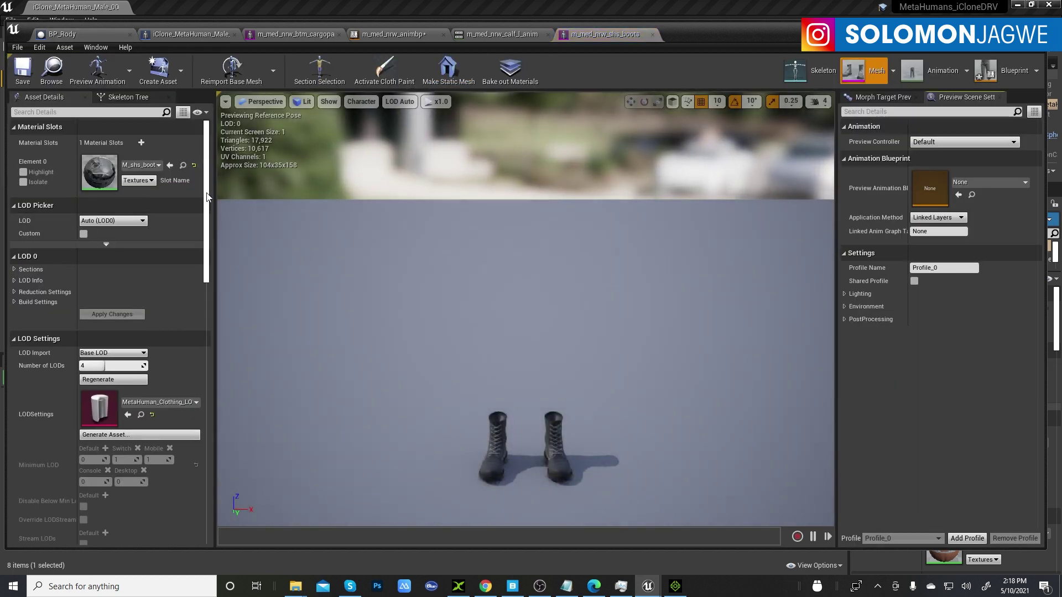
- Set the boots mesh's Post Process Anim Blueprint to m_med_nrw_animbp, save the mesh, and return to the level viewport
scroll(211, 229, "down", 3)
left_click_drag(210, 229, 212, 413)
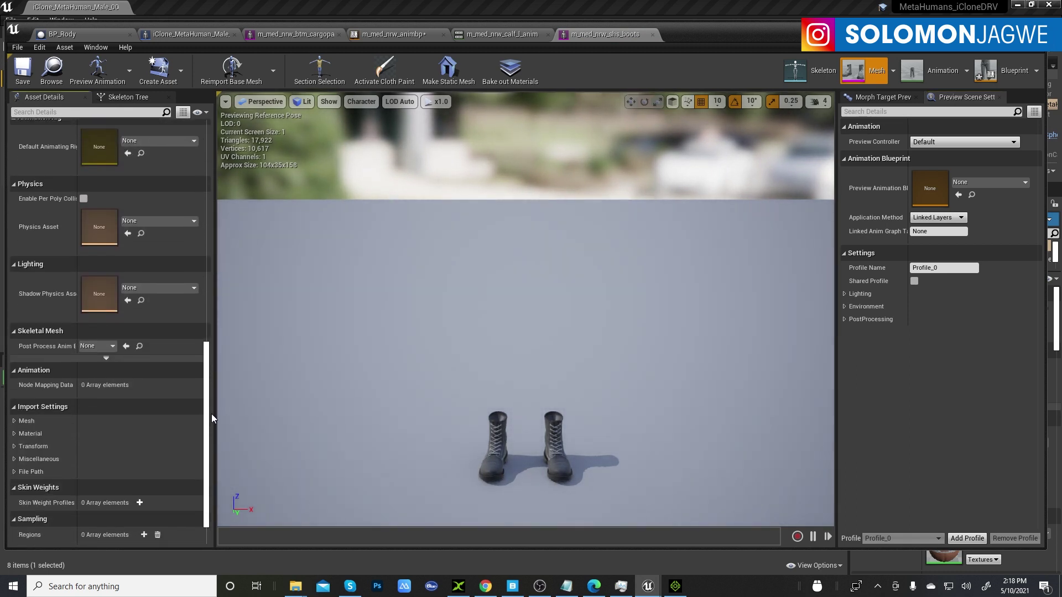
left_click(112, 347)
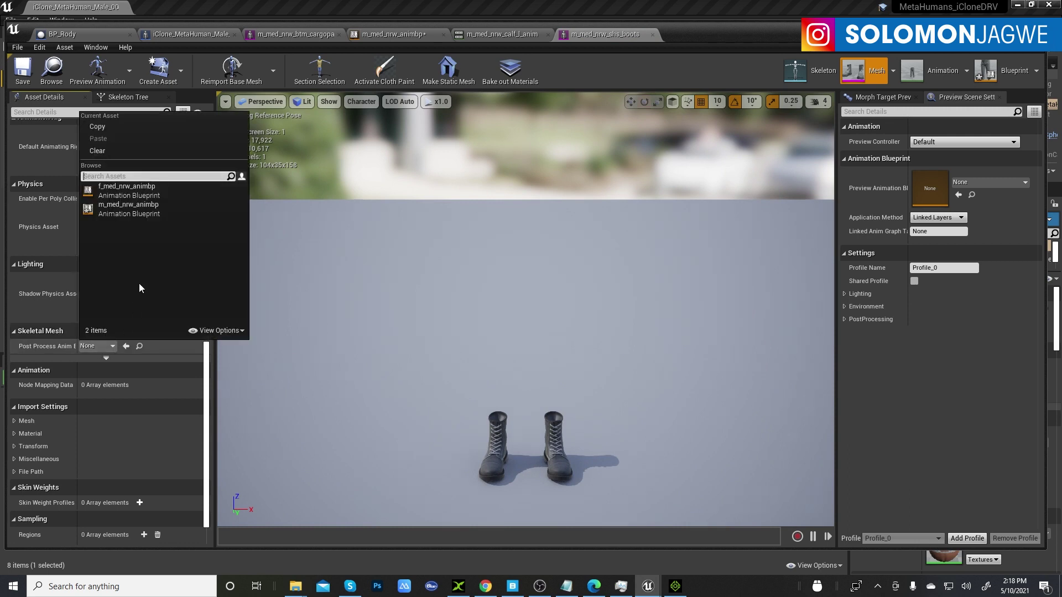
left_click(132, 207)
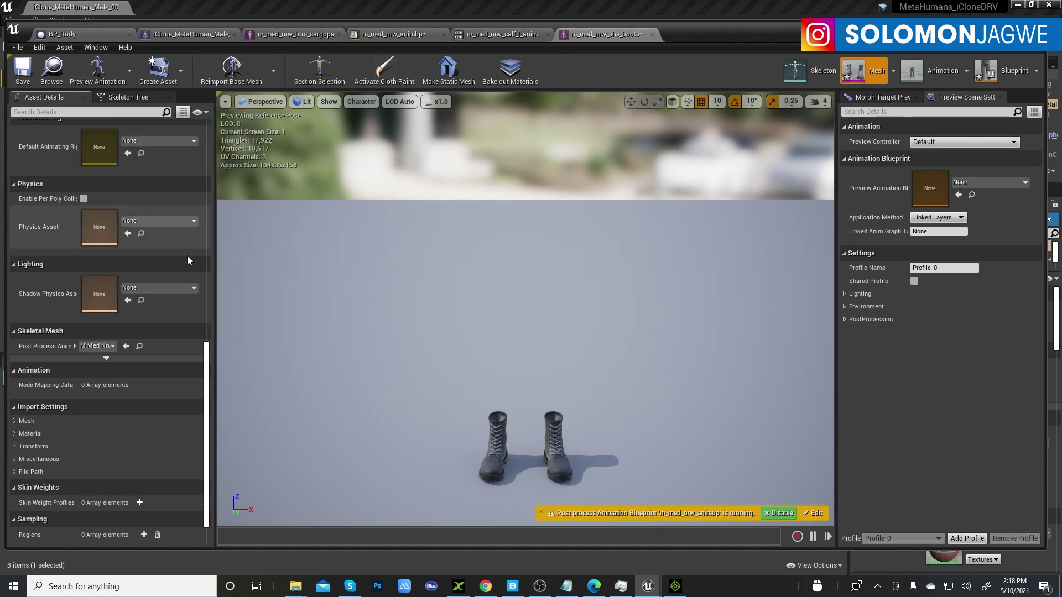
left_click(23, 72)
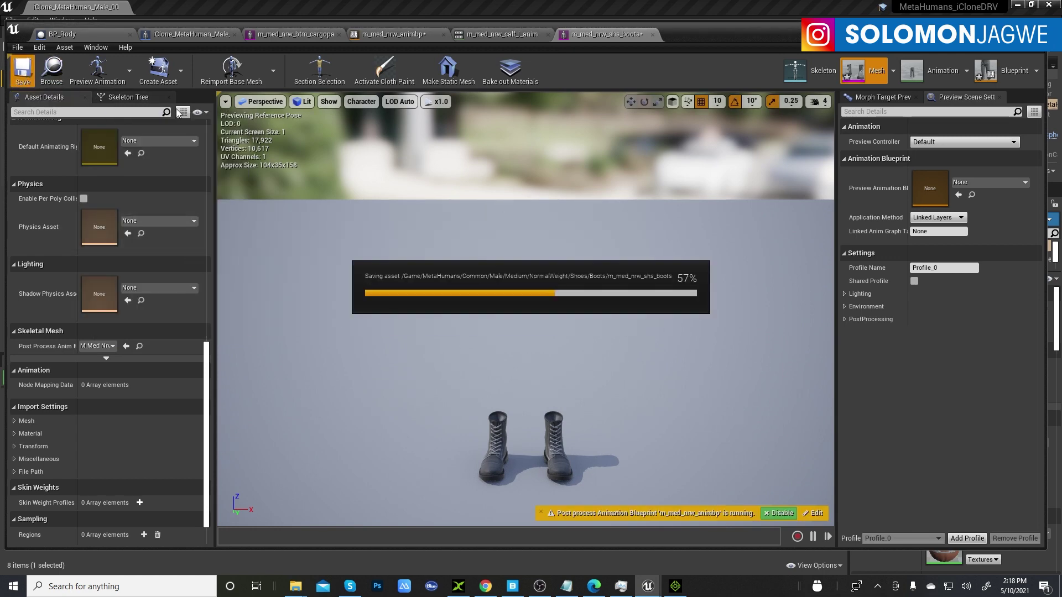
left_click(1002, 26)
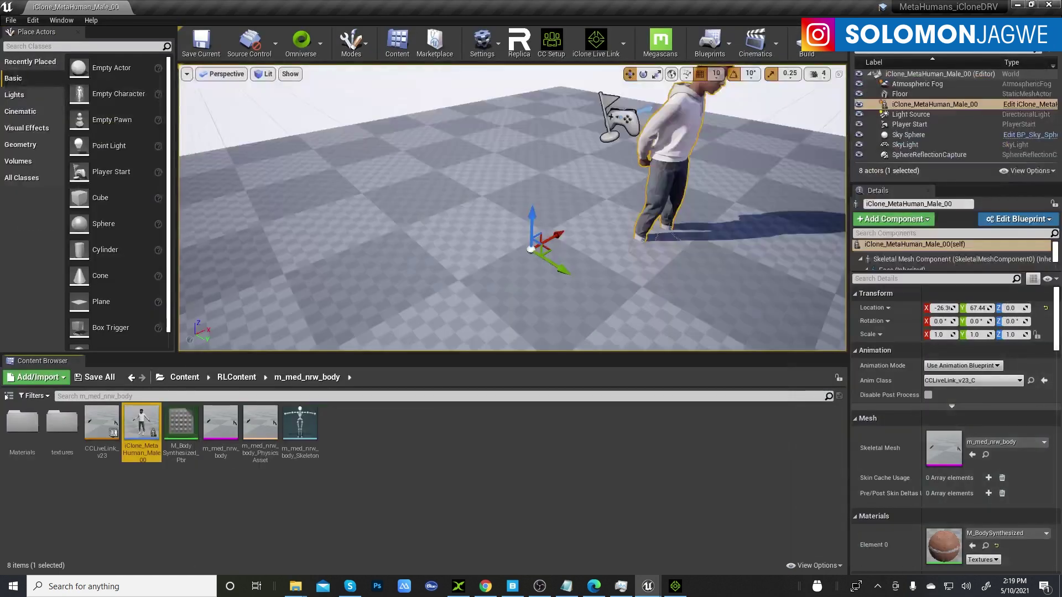
- Switch to iClone, replay the linked animation, and uncover the Unreal viewport to watch the MetaHuman
left_click(676, 586)
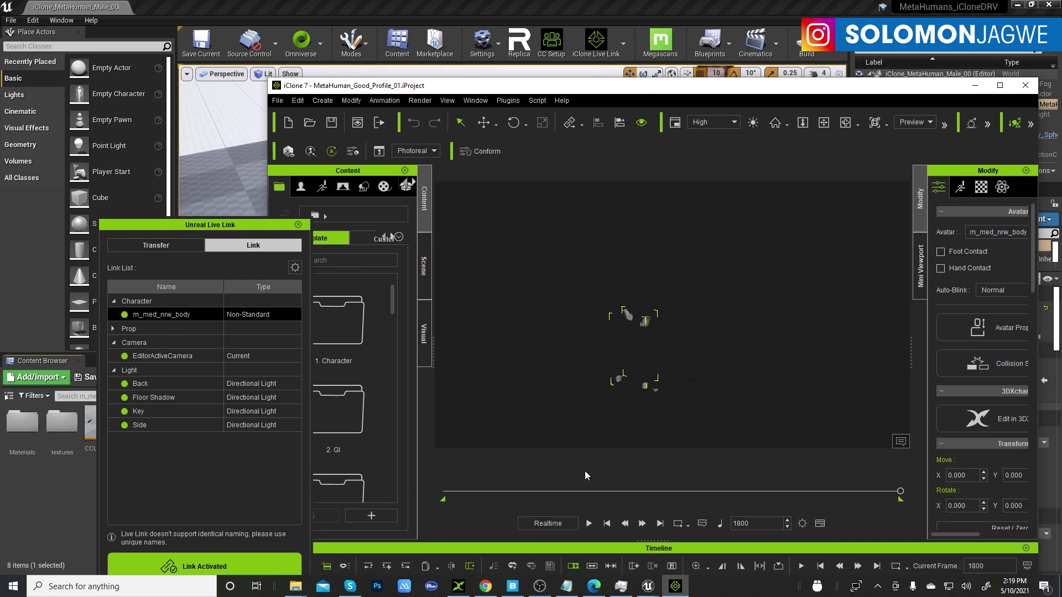
left_click(588, 523)
left_click_drag(704, 103, 665, 384)
scroll(652, 231, "up", 3)
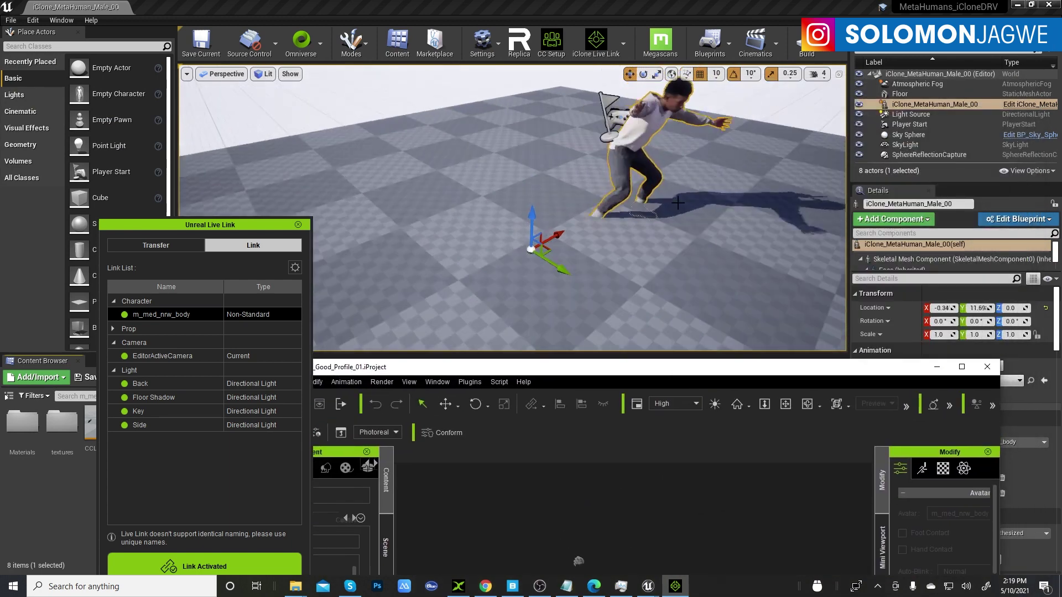
right_click_drag(725, 185, 748, 176)
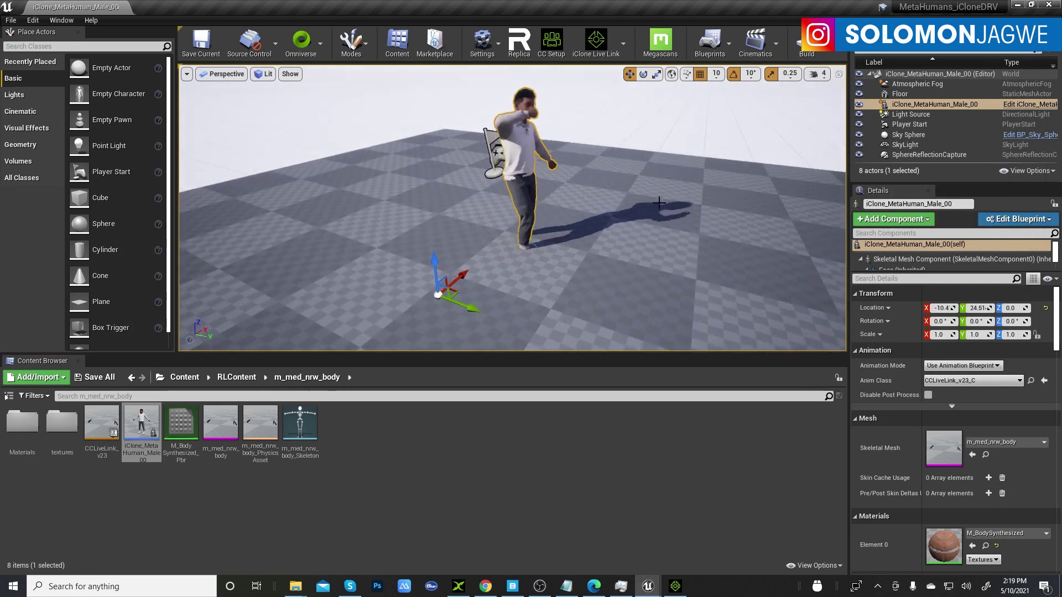
- Select the Floor actor and reset its location to 0, 0, 0
left_click(919, 94)
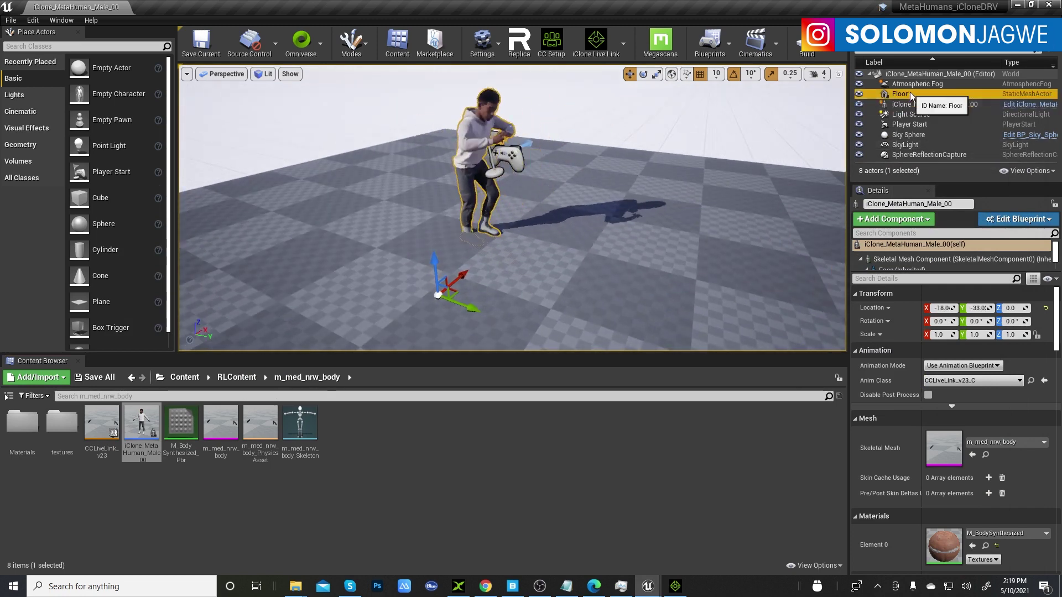
left_click(1045, 308)
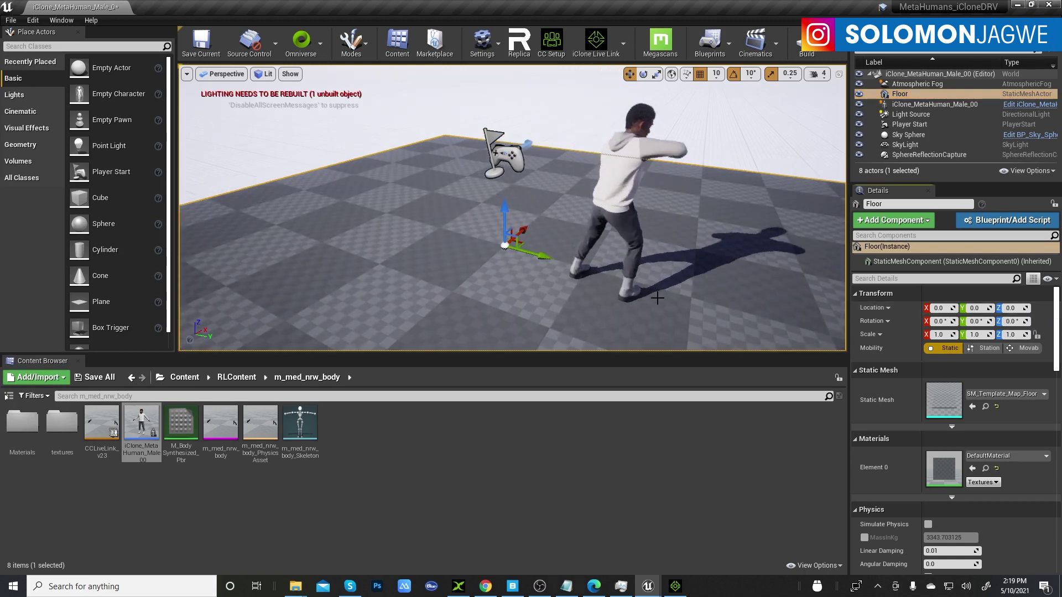
- Examine from near and far how the MetaHuman's pants and boots follow the body during the live animation
scroll(619, 293, "up", 2)
scroll(602, 274, "down", 3)
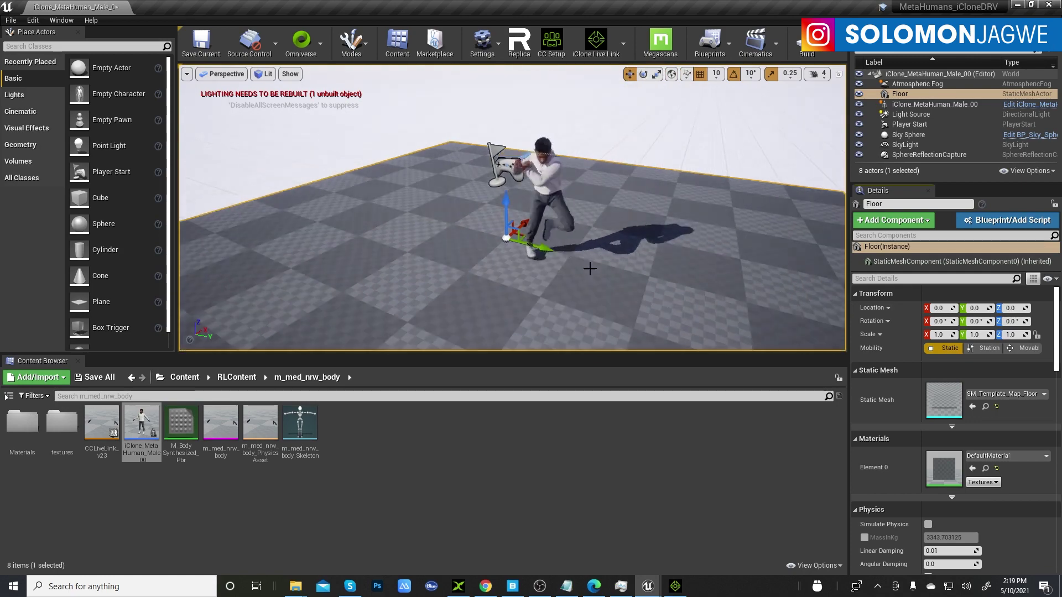
scroll(654, 275, "down", 2)
scroll(676, 282, "up", 2)
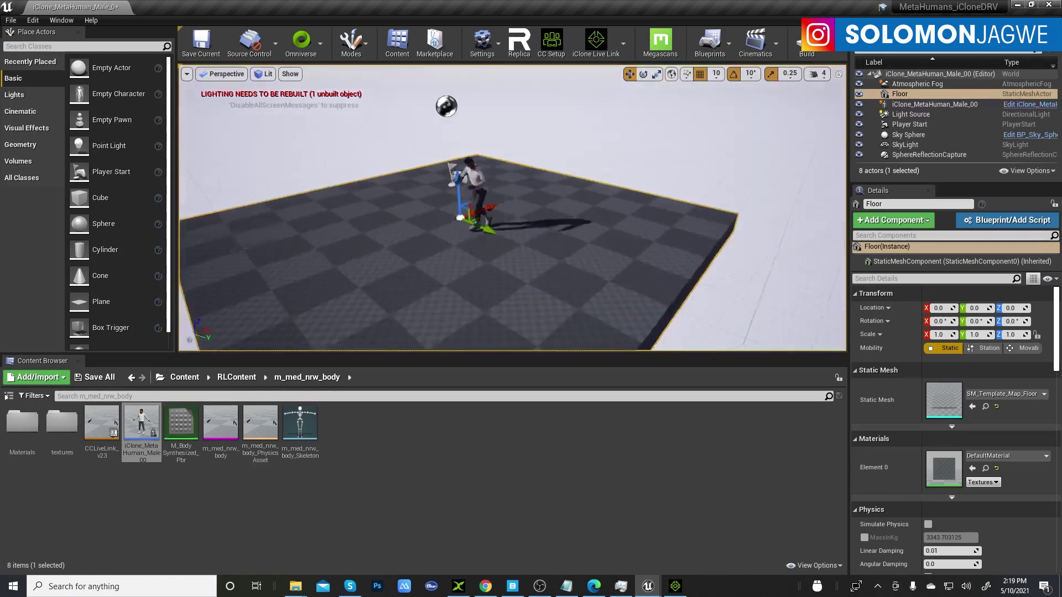
scroll(512, 228, "up", 4)
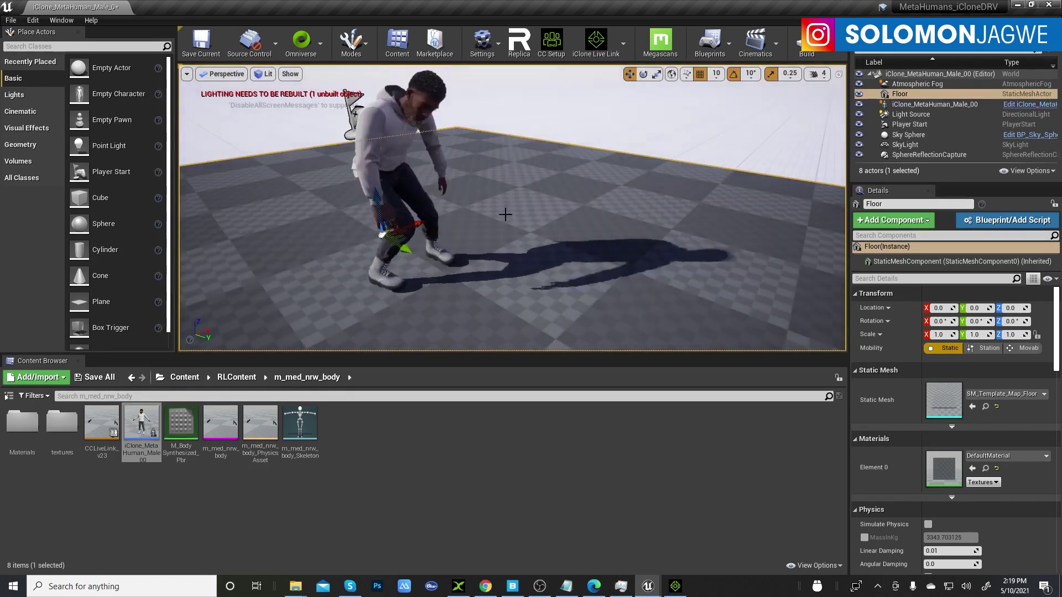
scroll(505, 213, "down", 3)
scroll(543, 228, "up", 2)
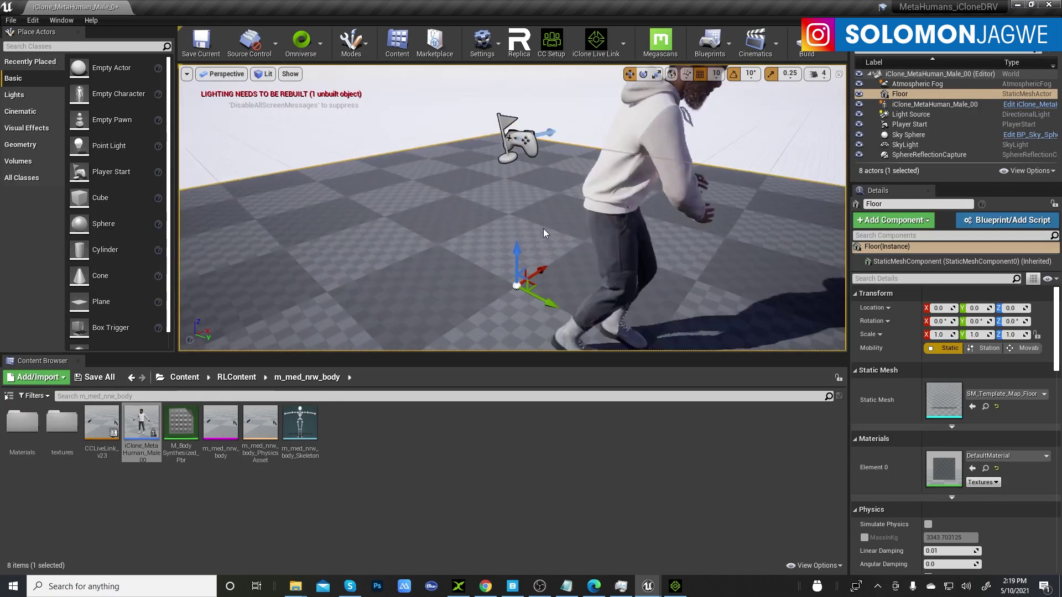
scroll(605, 227, "down", 4)
mouse_move(605, 227)
left_mouse_down("alt")
mouse_move(551, 224)
mouse_move(602, 225)
left_mouse_up("alt")
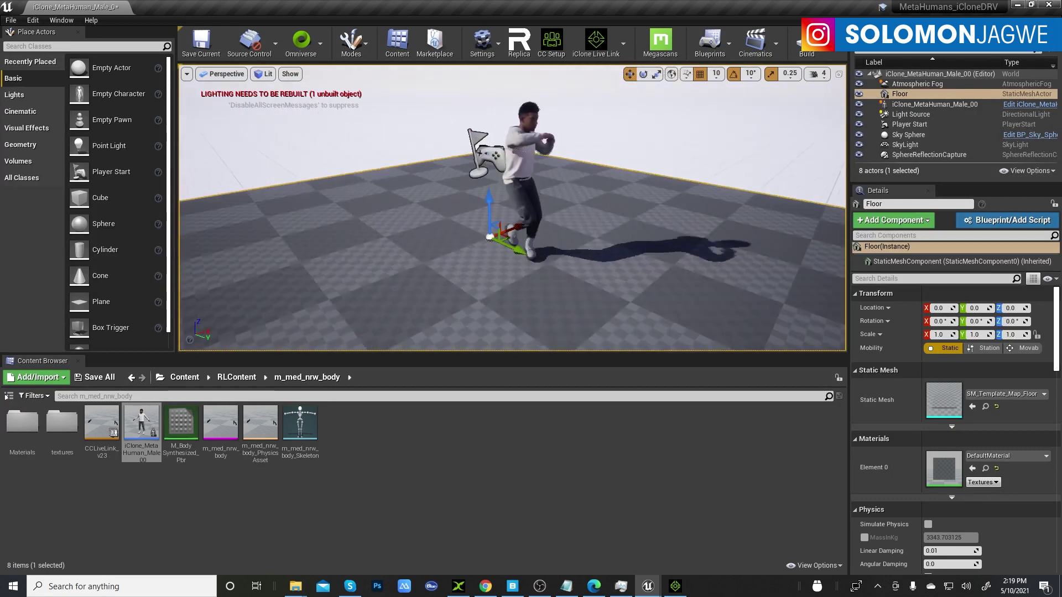
- Switch to iClone, bring its playback controls into view, and return the animation to the first frame
key("alt+Tab")
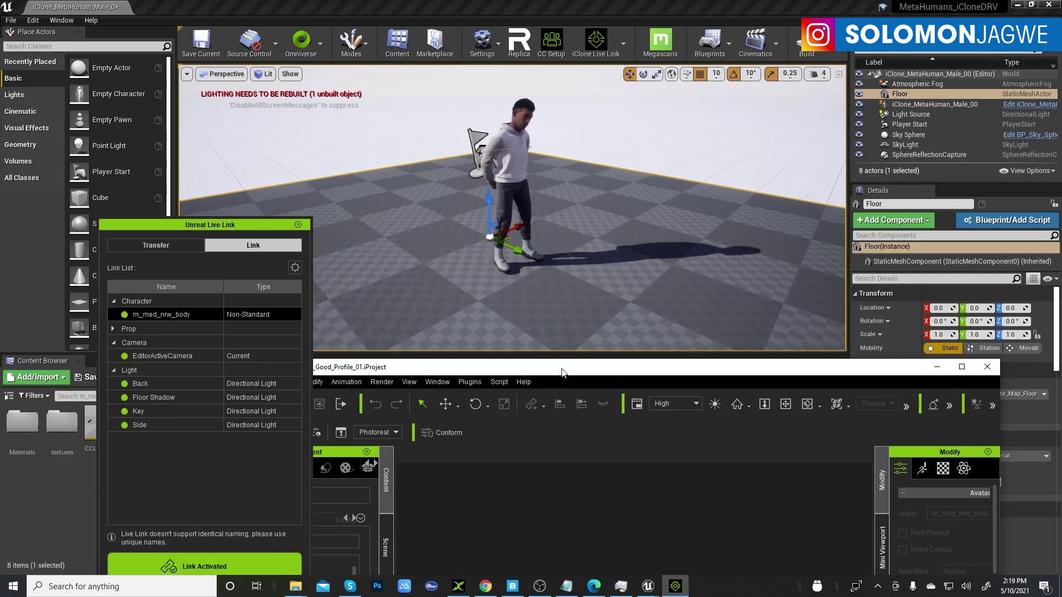
left_click_drag(562, 371, 528, 132)
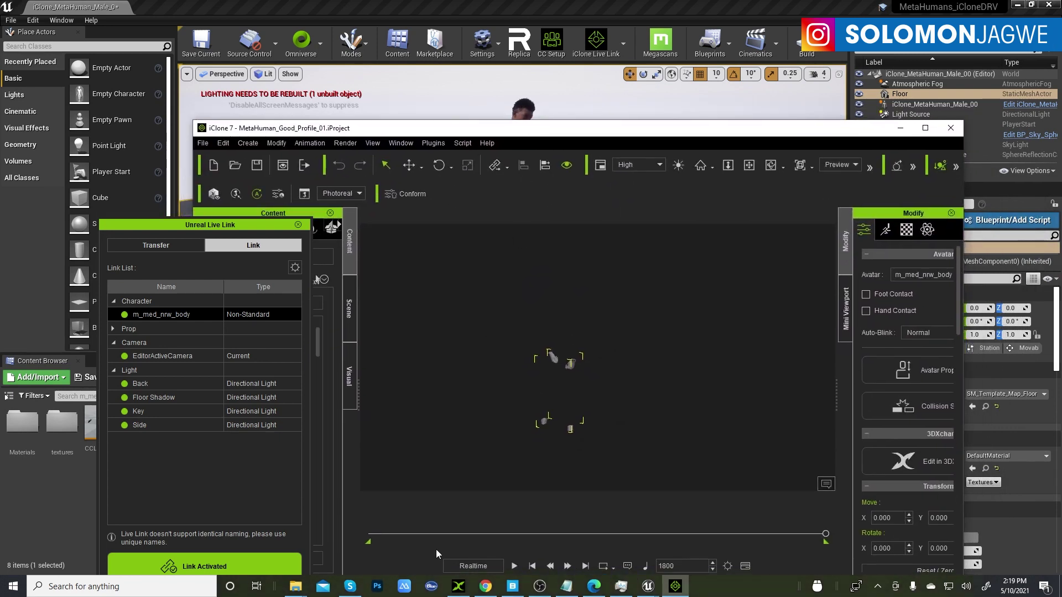
left_click(531, 567)
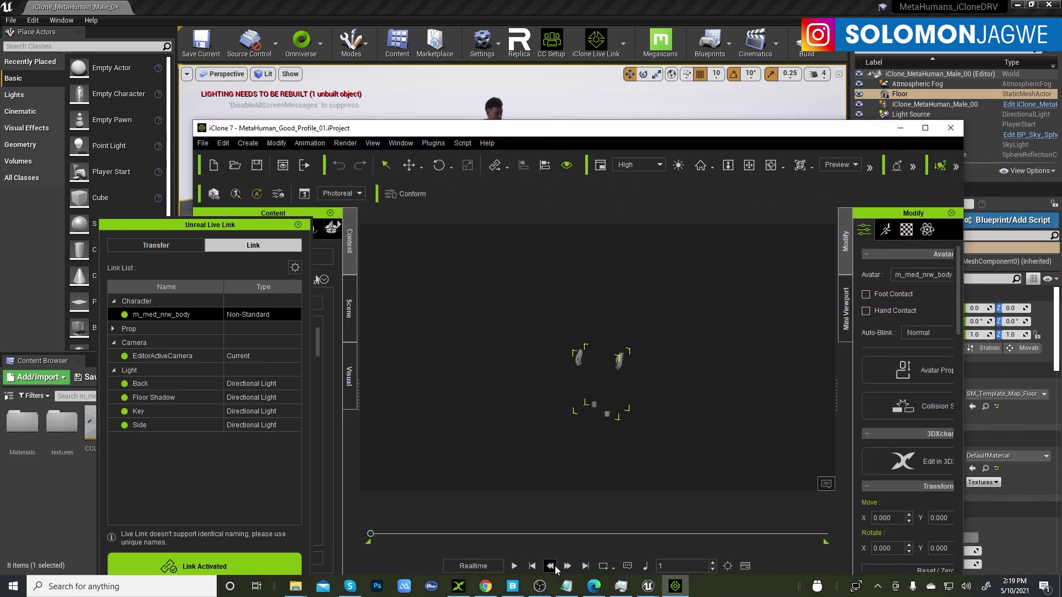
- Enlarge iClone's Timeline to expose the motion tracks, and inspect the Routine 05 clip on m_med_nrw_body
left_click(745, 567)
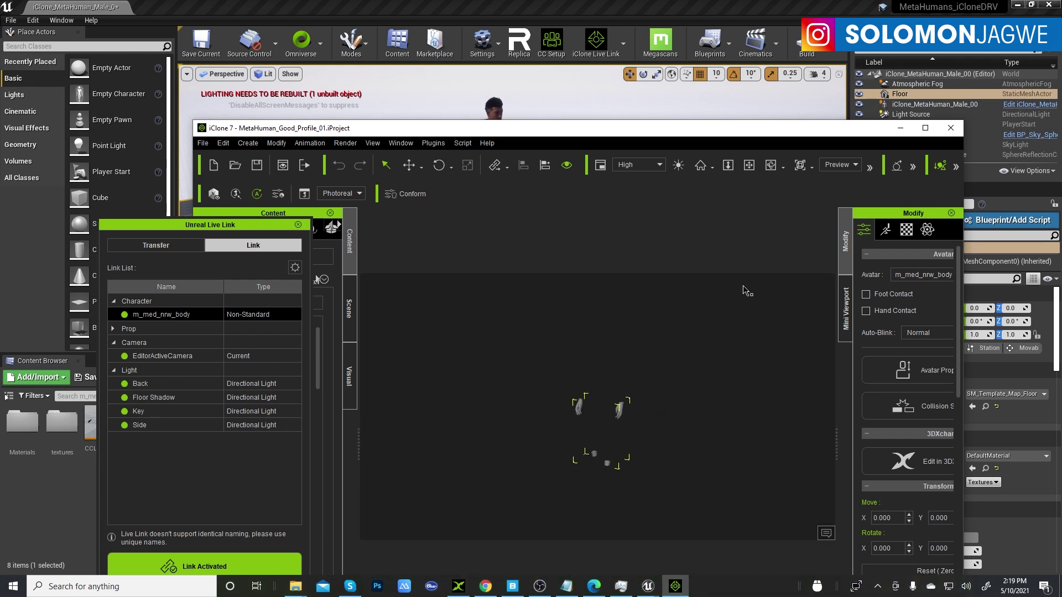
left_click_drag(726, 131, 773, 31)
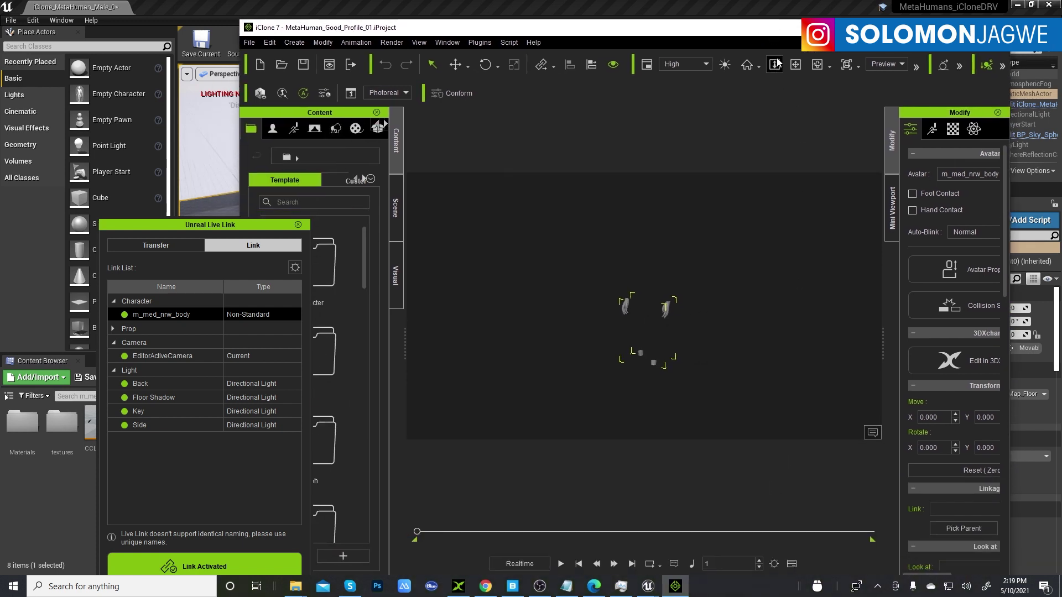
left_click(793, 564)
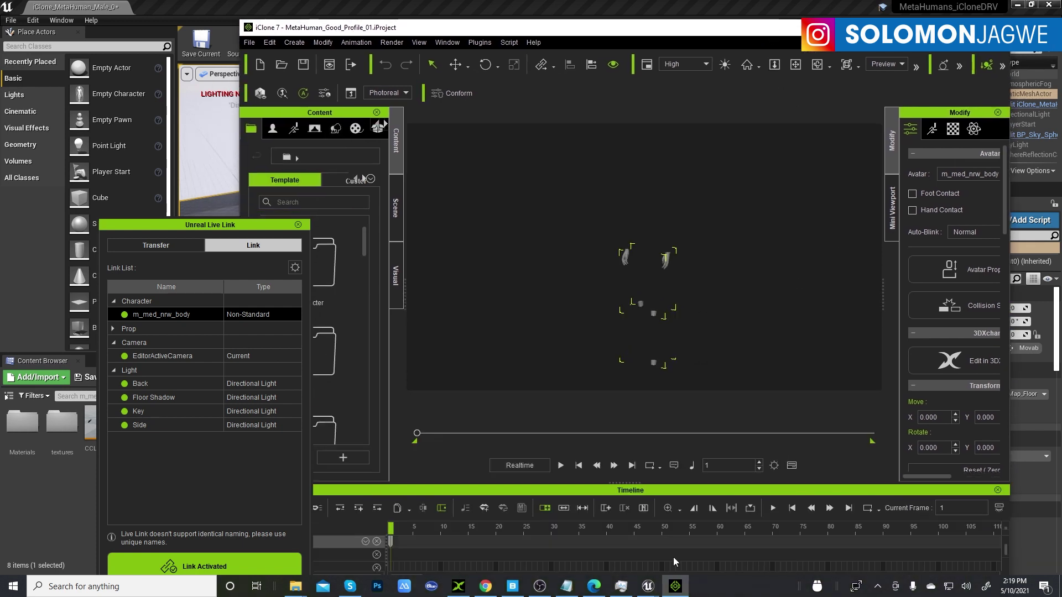
mouse_move(633, 37)
left_mouse_down()
mouse_move(644, 143)
mouse_move(640, 45)
left_mouse_up()
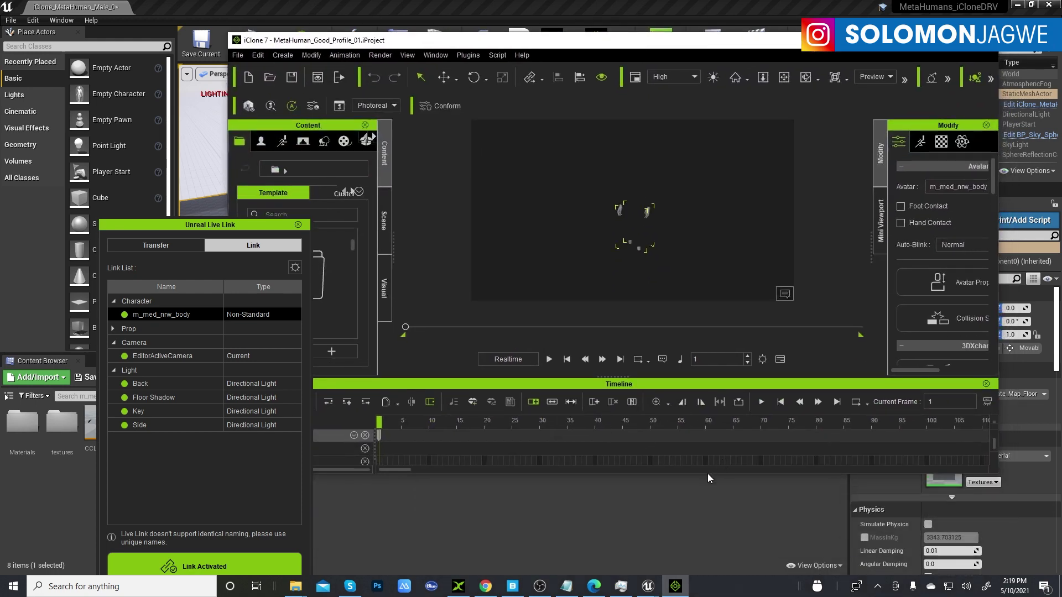
left_click_drag(704, 474, 704, 531)
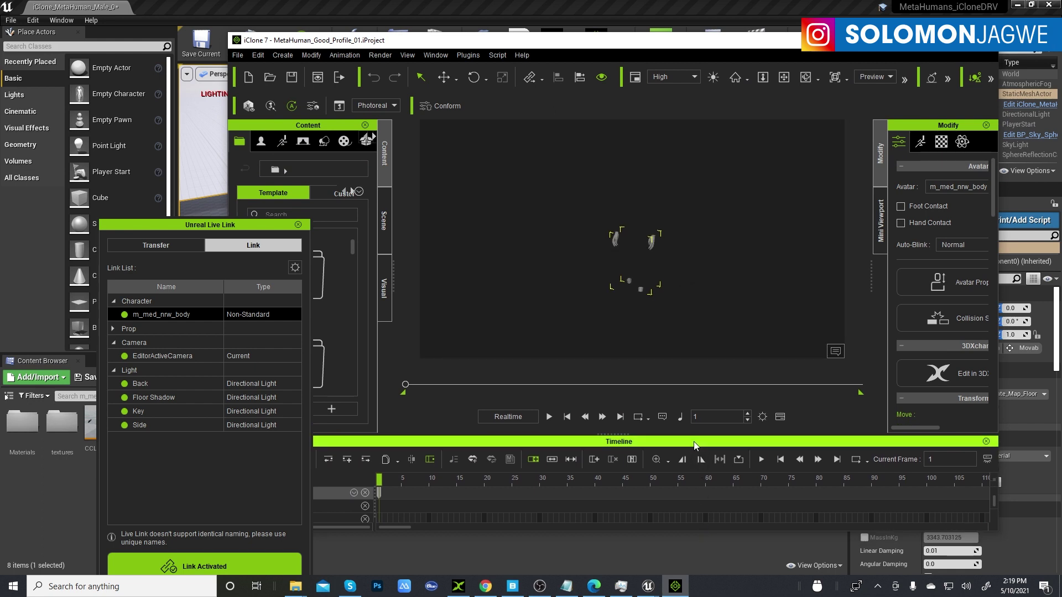
left_click_drag(693, 441, 689, 345)
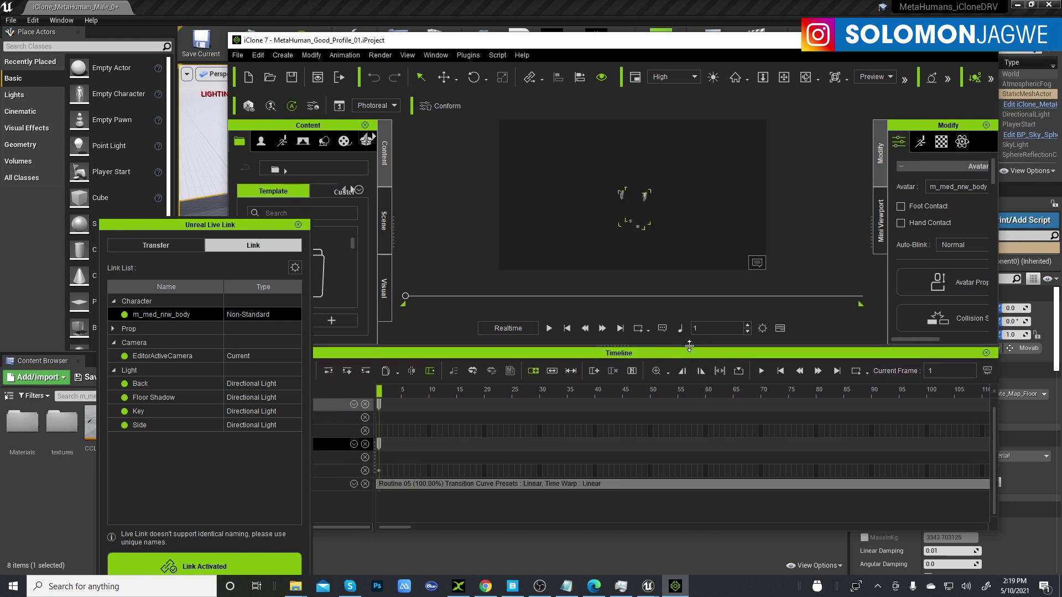
left_click(643, 482)
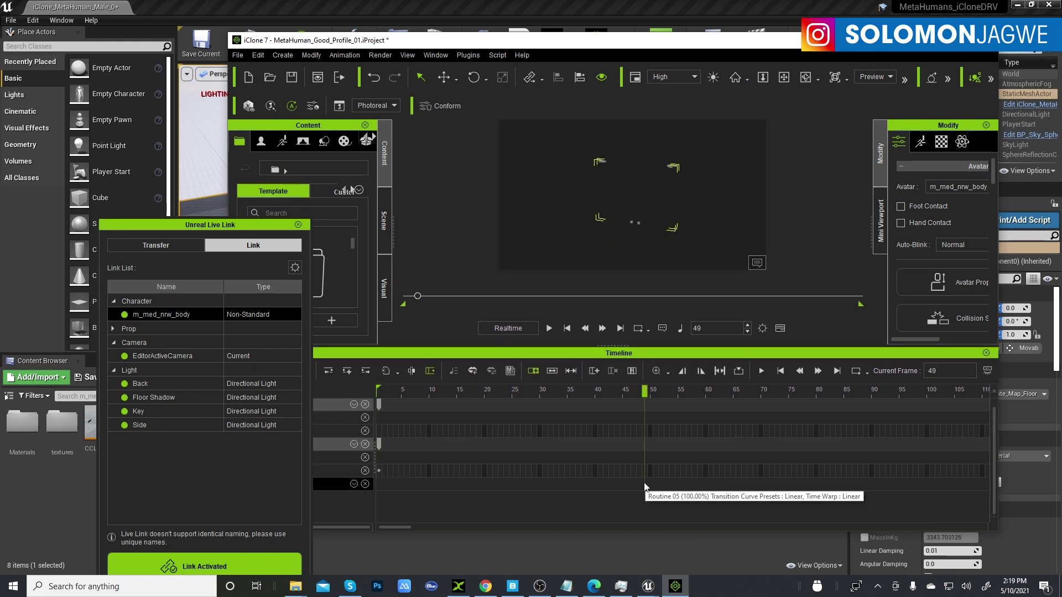
left_click(566, 328)
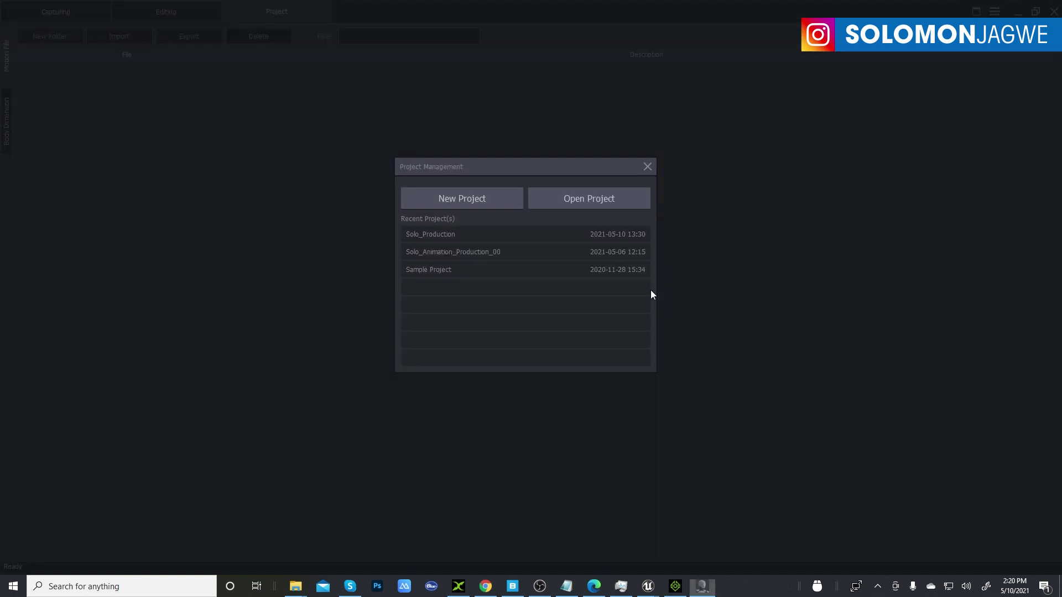
- Open the recent Solo_Production project in the motion capture software
double_click(504, 251)
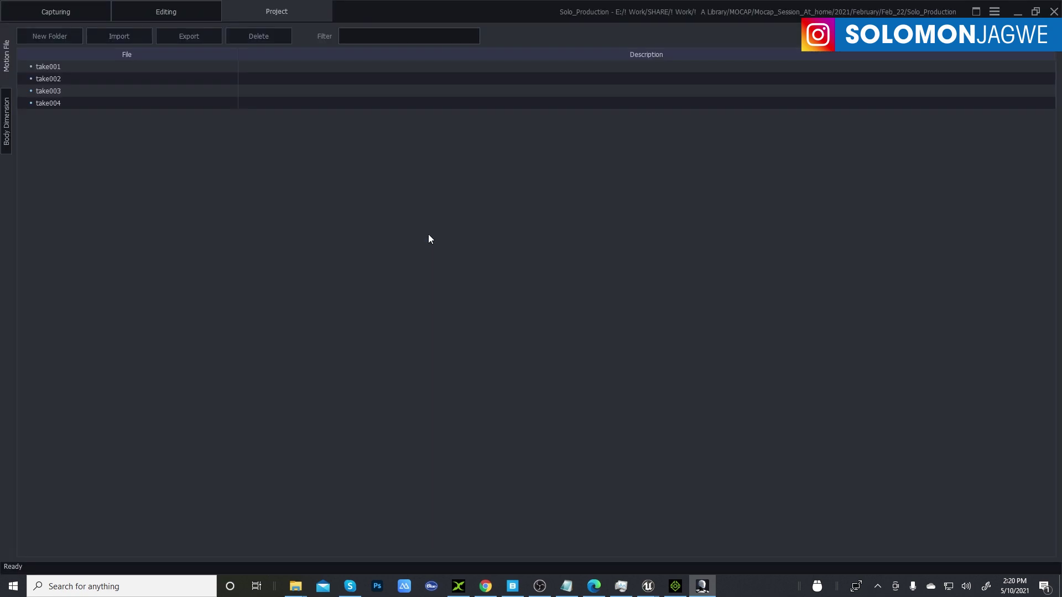
- Open take002 for editing, and arrange a taller iClone viewport with the reduced motion capture window in front of it
double_click(51, 79)
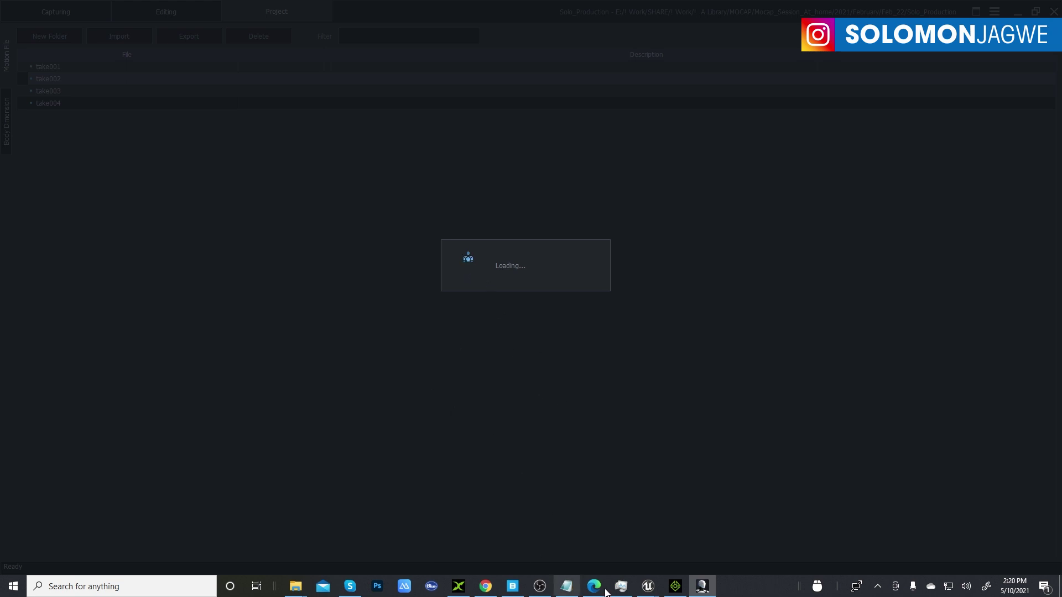
left_click(676, 590)
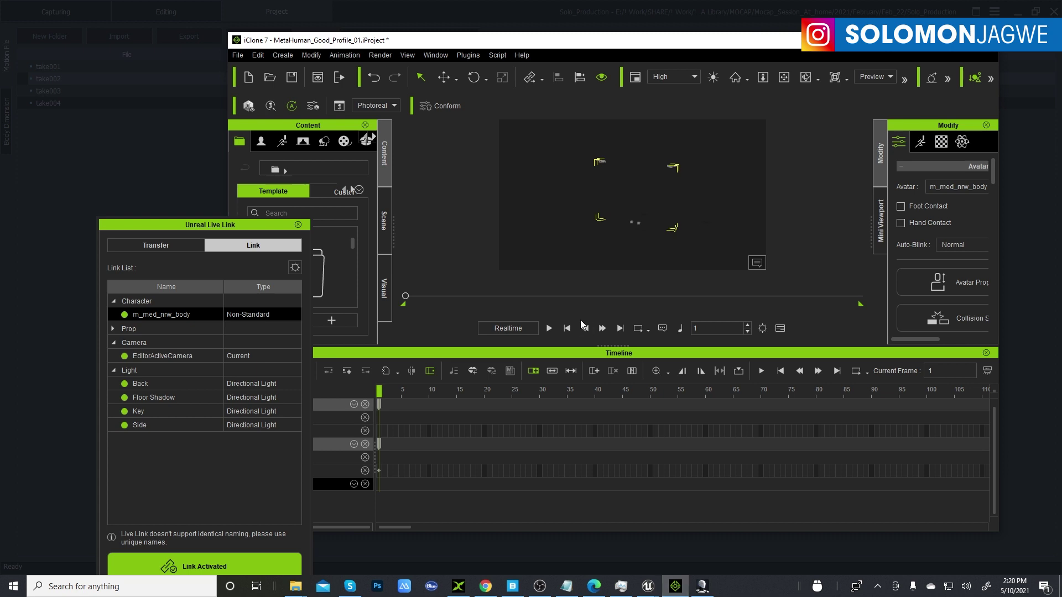
left_click_drag(631, 346, 629, 436)
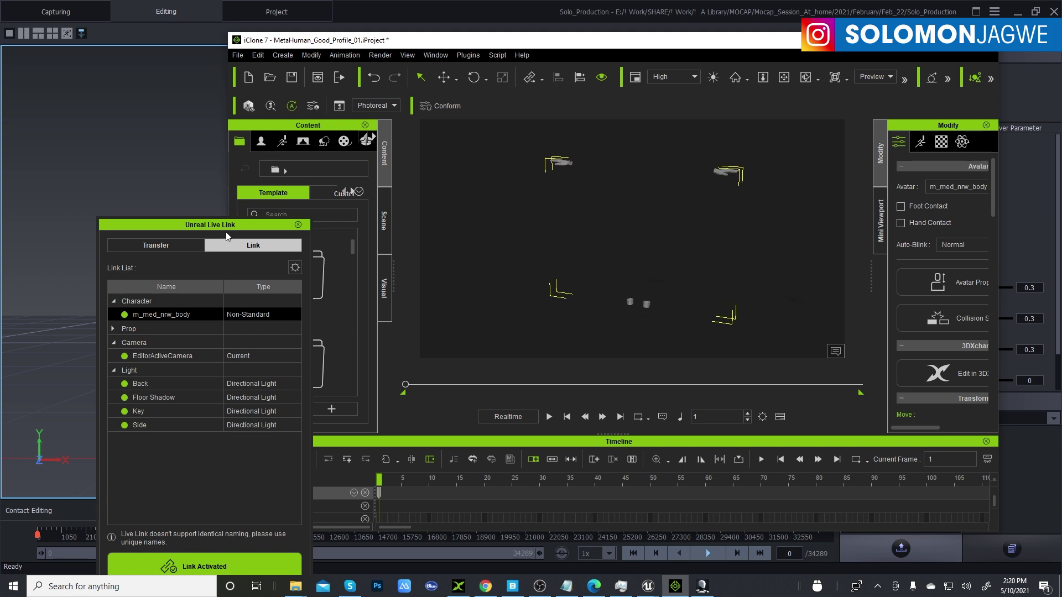
double_click(447, 17)
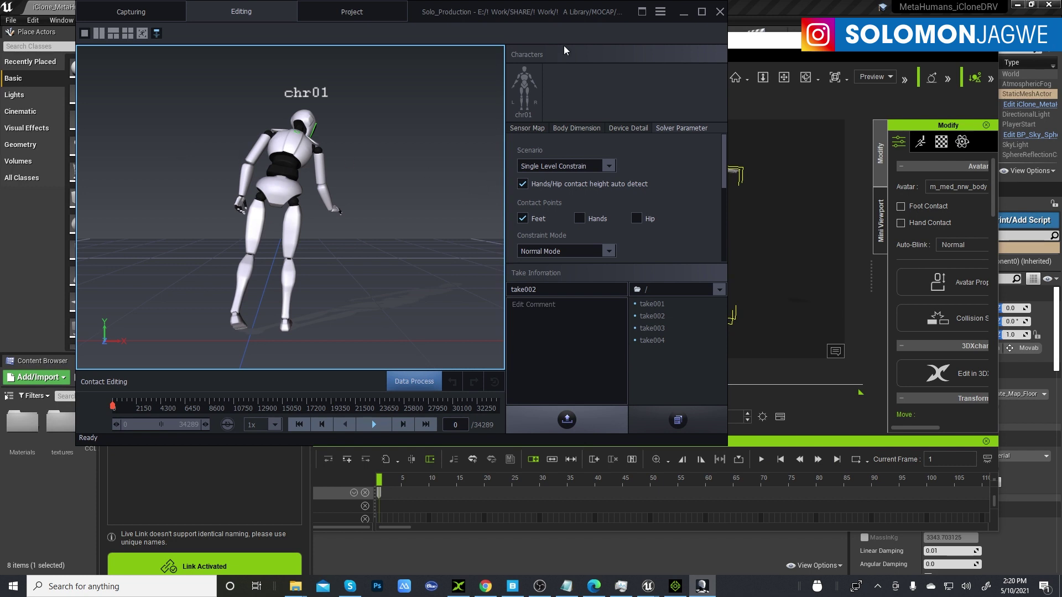
left_click_drag(574, 18, 753, 77)
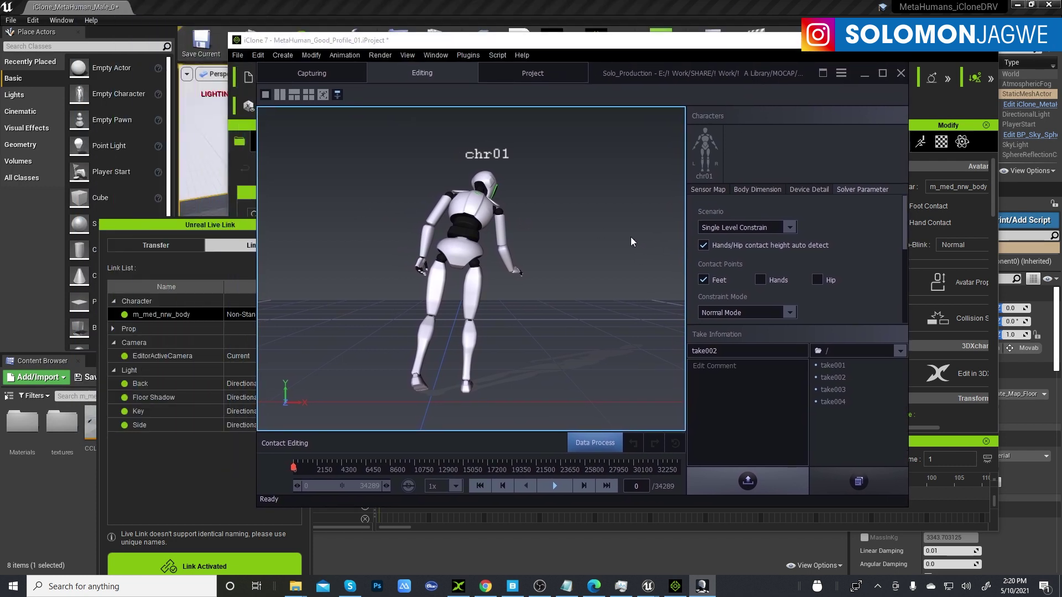
- Limit take002's playback range to about frames 3873 to 10231 and play that section in a loop
left_click(558, 487)
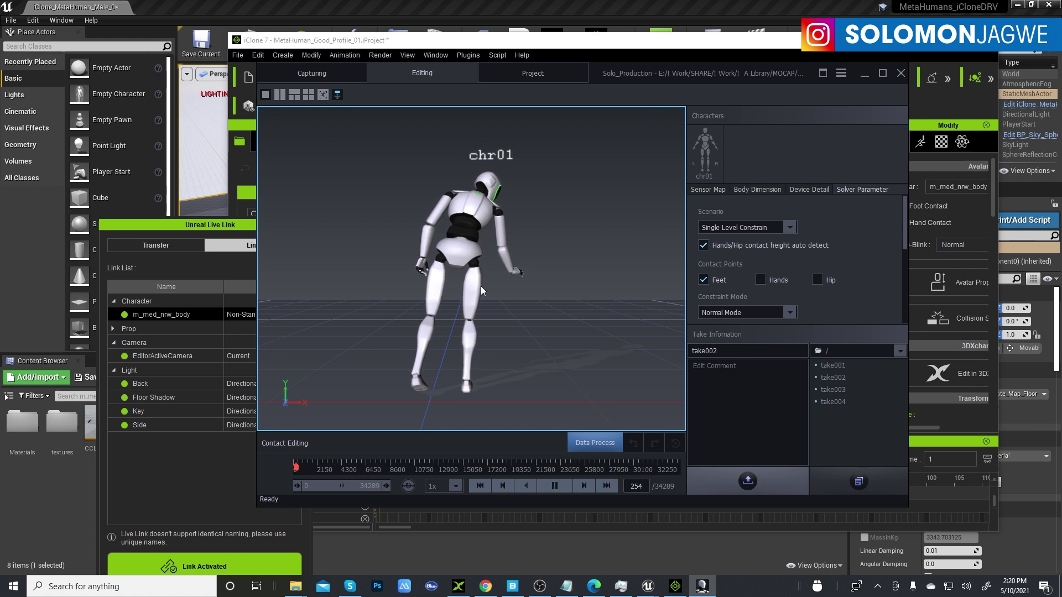
left_click(553, 486)
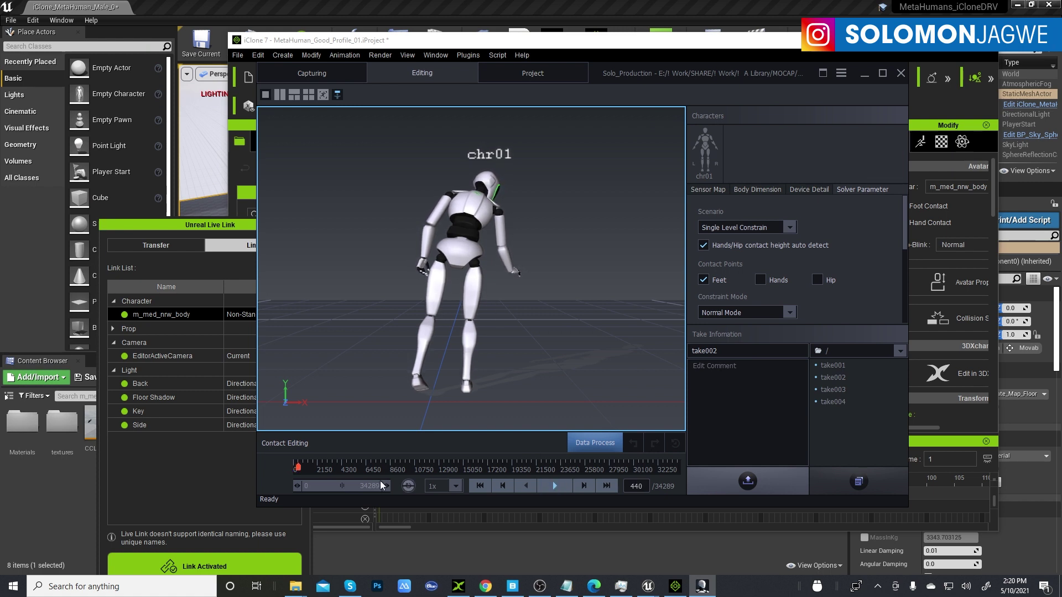
mouse_move(297, 485)
left_mouse_down()
mouse_move(316, 468)
mouse_move(326, 470)
mouse_move(300, 487)
mouse_move(364, 467)
mouse_move(373, 486)
mouse_move(338, 489)
mouse_move(384, 483)
left_mouse_up()
left_click(307, 466)
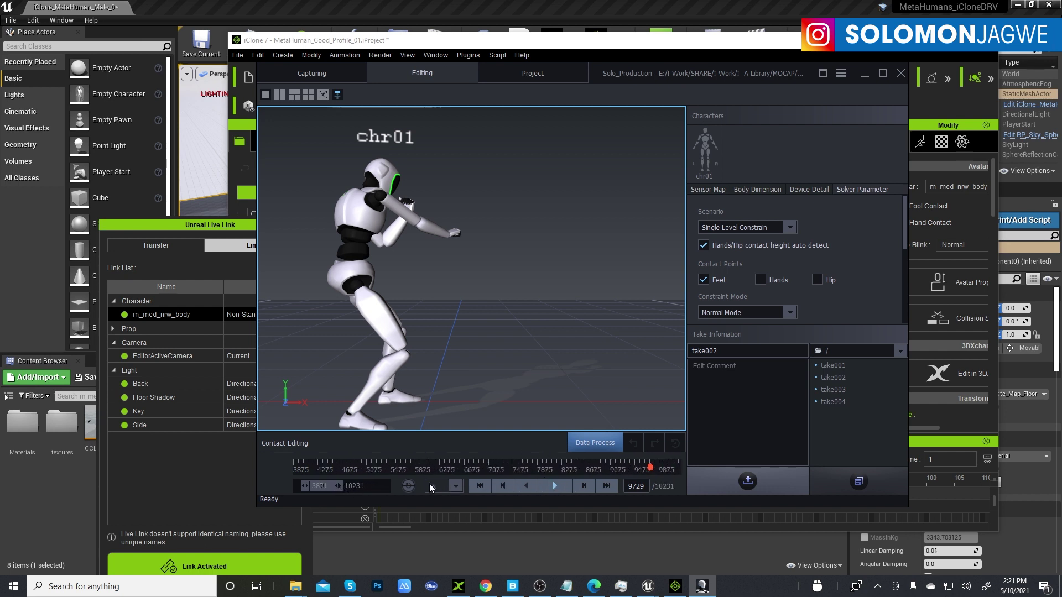
left_click(557, 485)
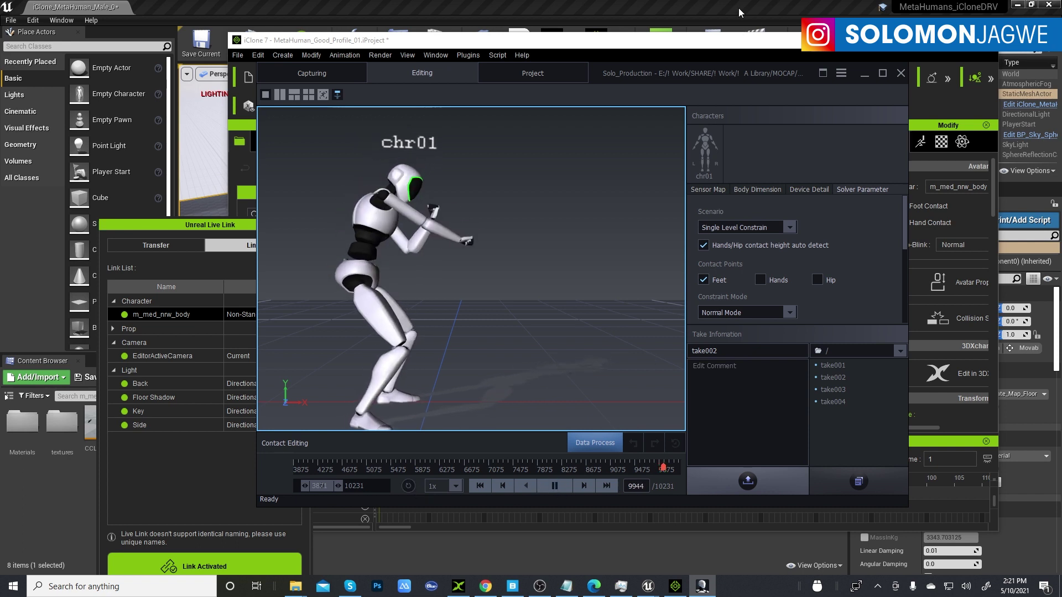
- Switch to iClone, launch the Motion LIVE plugin, and move its window higher so all of its settings are accessible
left_click(675, 585)
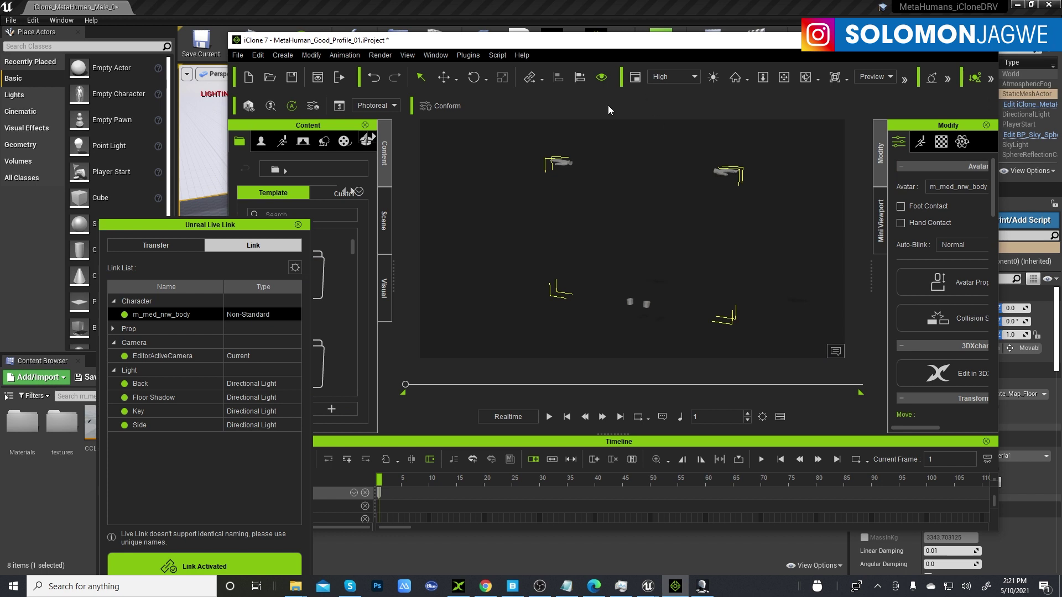
left_click(470, 54)
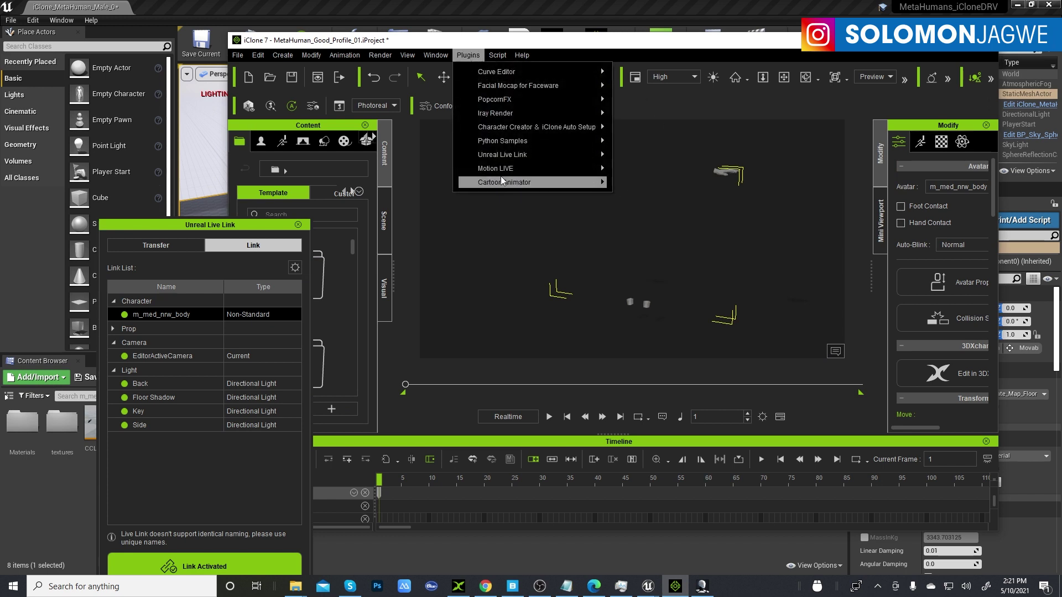
mouse_move(502, 168)
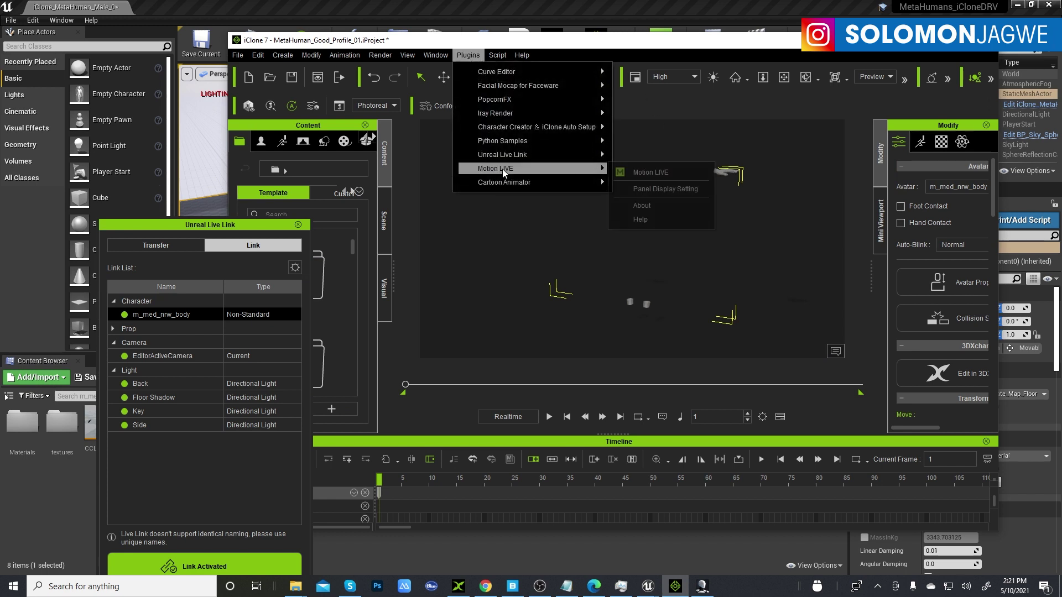
left_click(636, 172)
left_click_drag(697, 168, 519, 77)
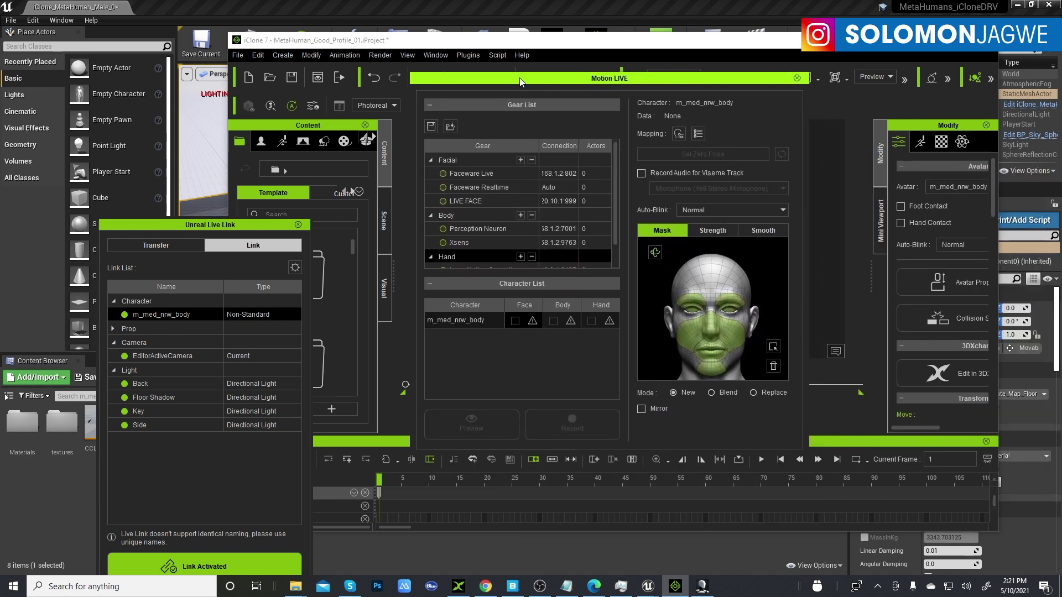
- Assign Perception Neuron as the body gear of m_med_nrw_body and activate the Perception Neuron body connection
scroll(615, 247, "down", 2)
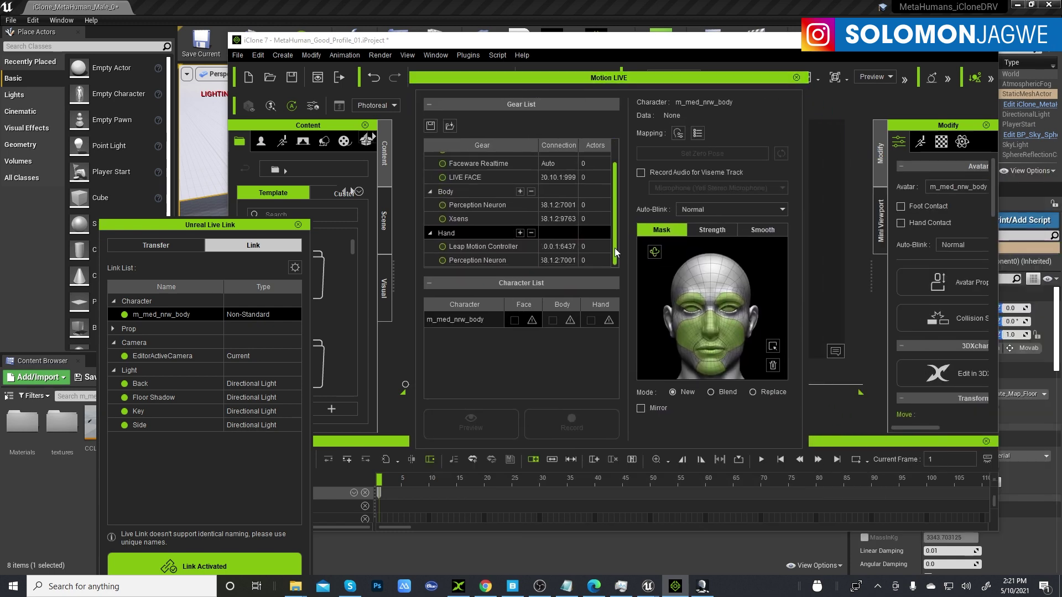
left_click(566, 319)
left_click(612, 326)
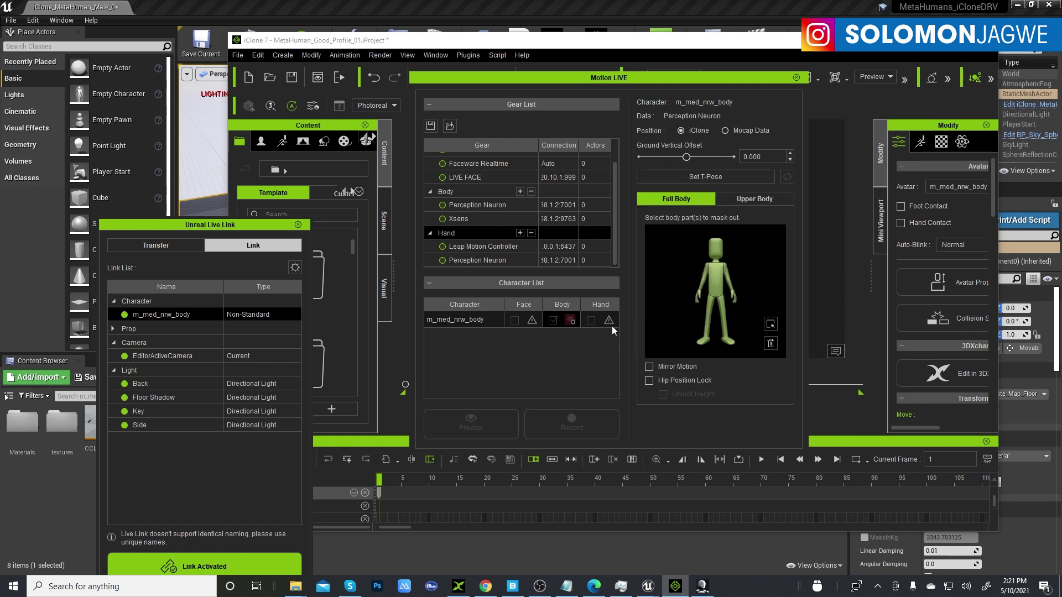
left_click(442, 205)
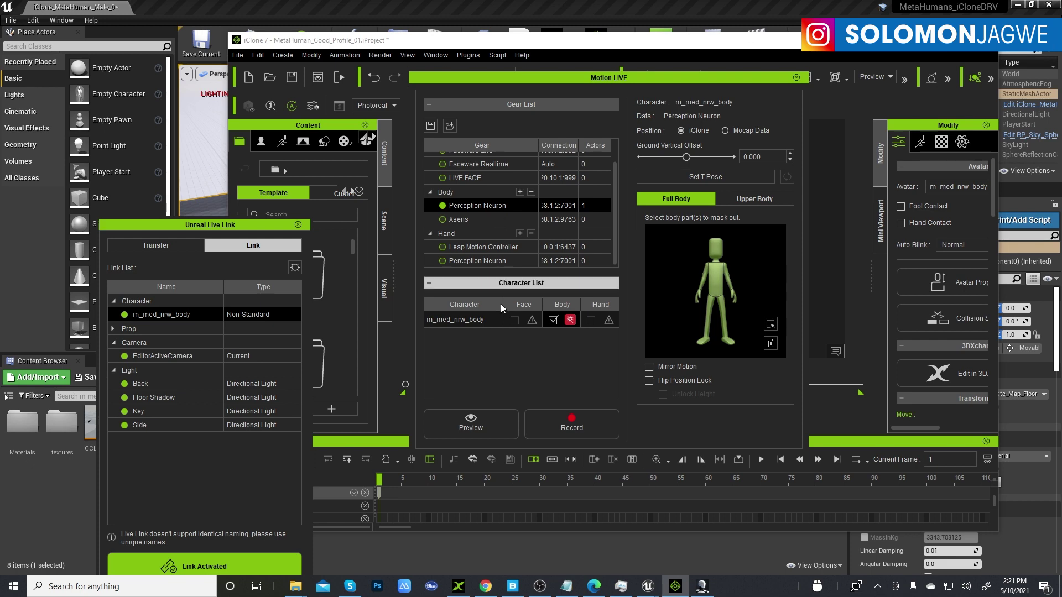
- Start the Motion LIVE preview, and rearrange the Motion LIVE and iClone windows to expose the motion capture figure
left_click(473, 425)
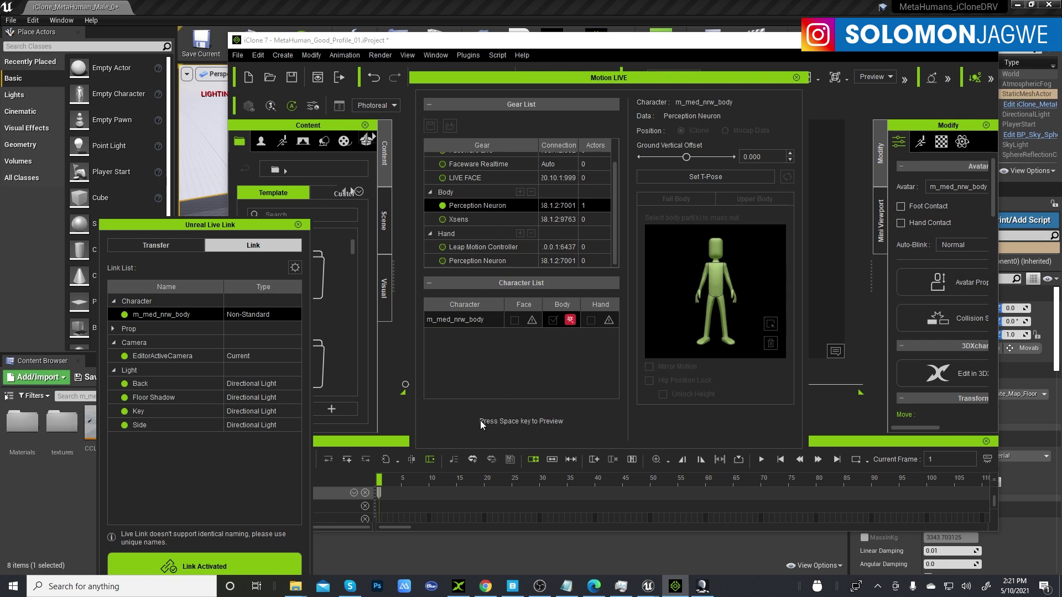
key("space")
left_click_drag(697, 74, 704, 406)
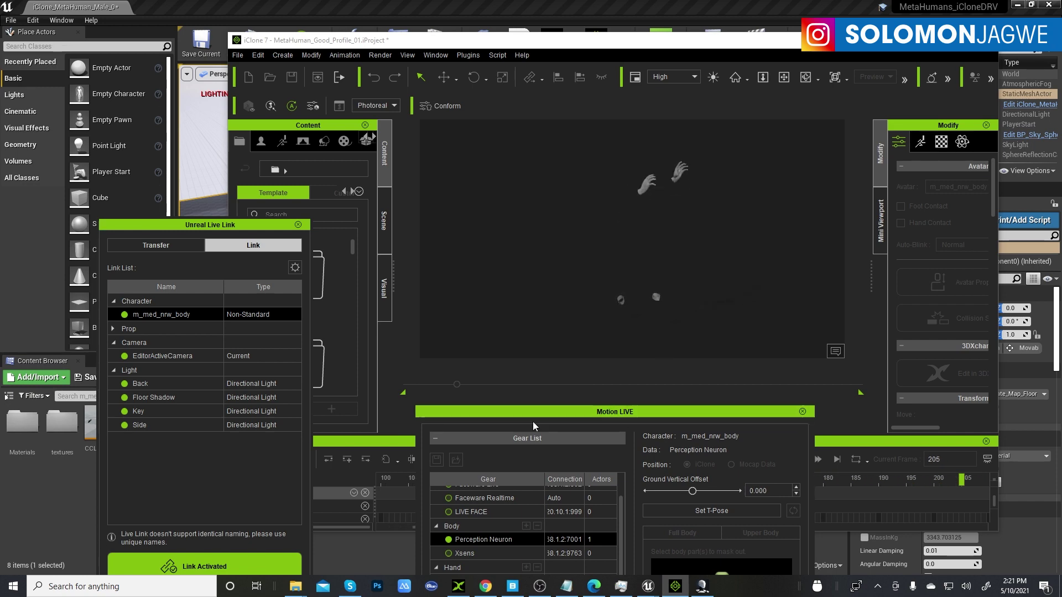
left_click_drag(628, 46, 591, 265)
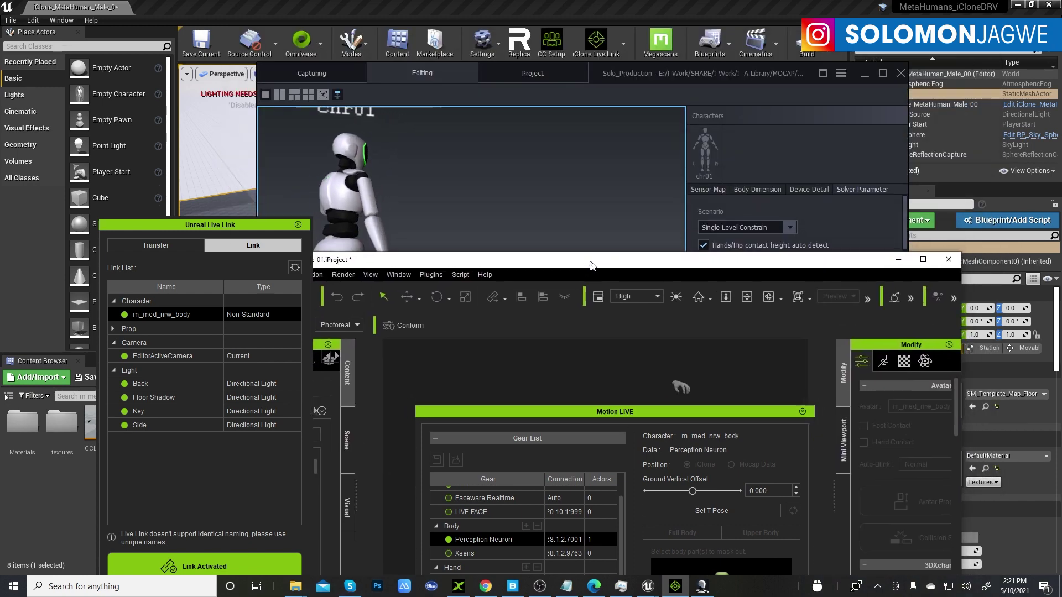
left_click_drag(464, 263, 799, 65)
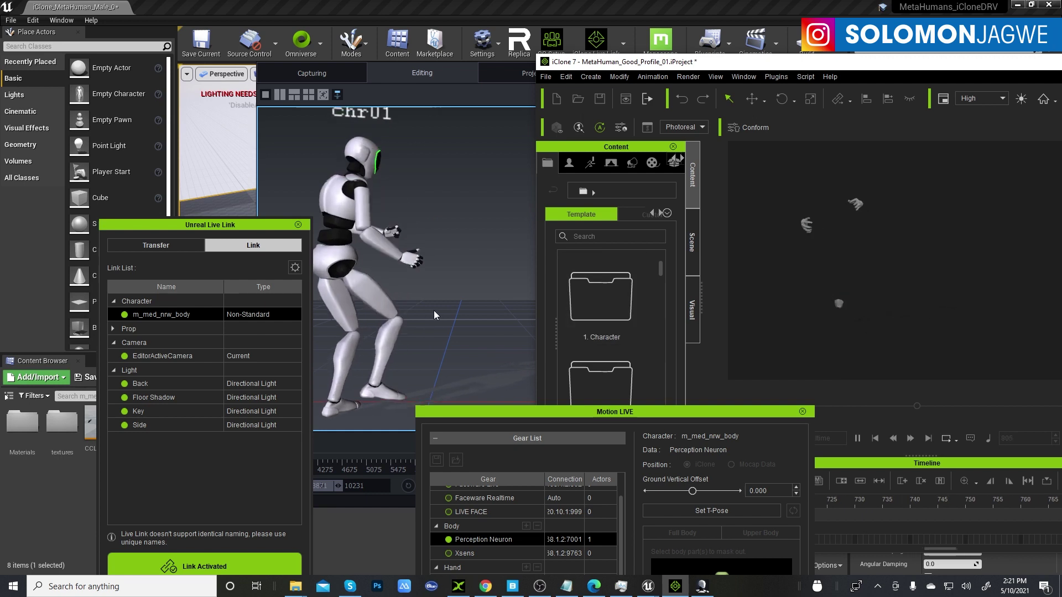
- Examine chr01 from the front and closer up in the motion capture viewport while take002 plays
left_click(454, 299)
right_click(404, 299)
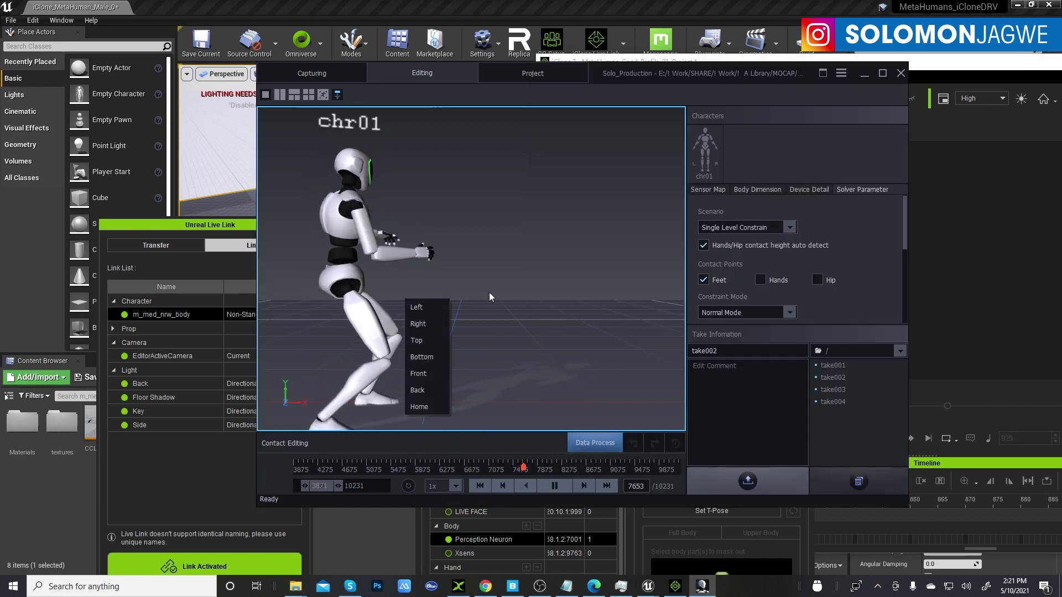
left_click_drag(488, 293, 276, 303)
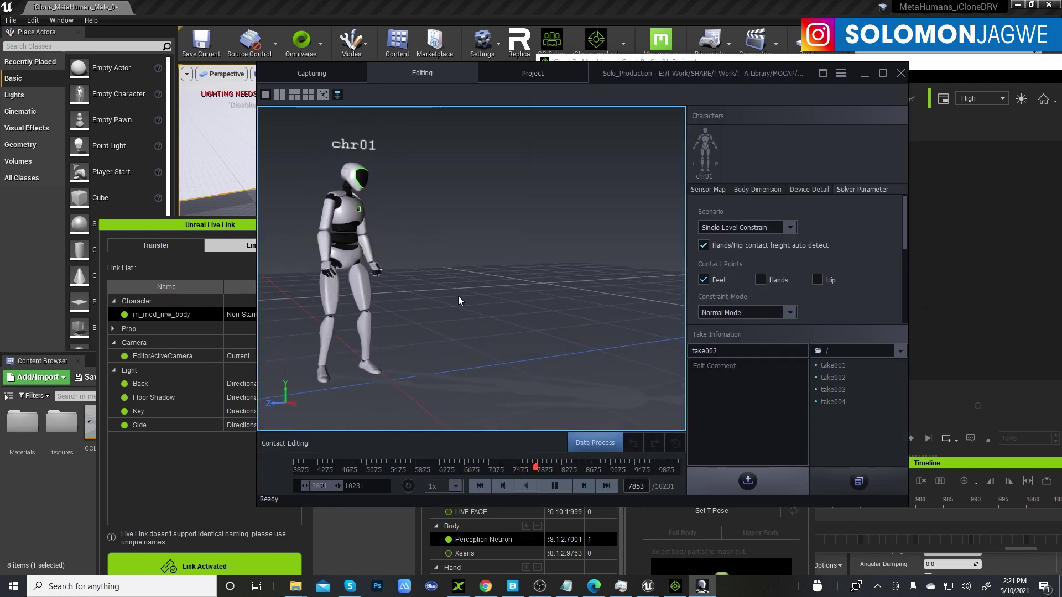
left_click_drag(463, 293, 512, 293)
left_click_drag(403, 290, 476, 285)
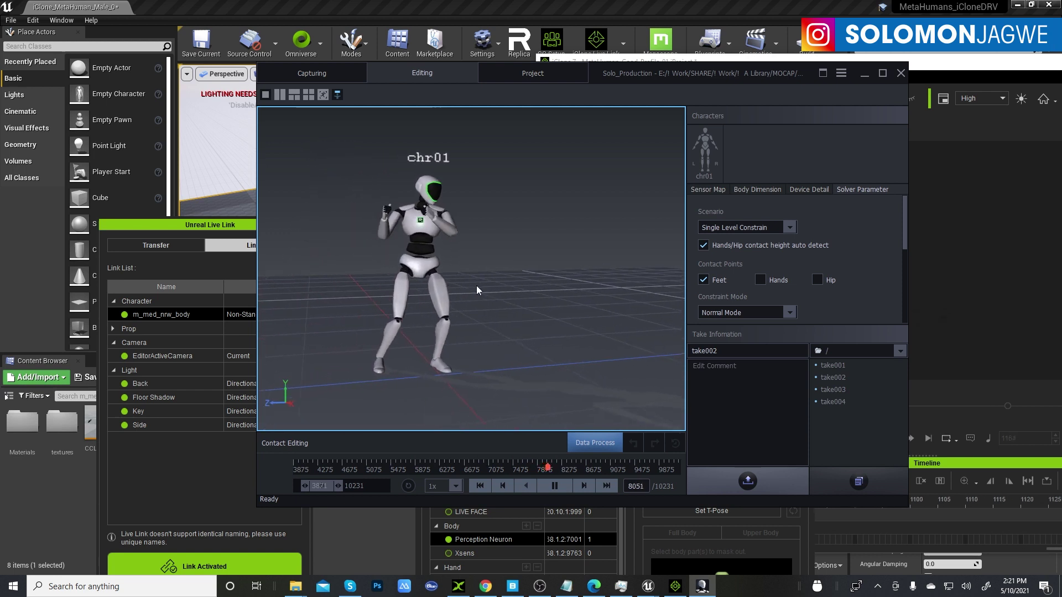
middle_click_drag(476, 285, 519, 312)
scroll(503, 298, "up", 3)
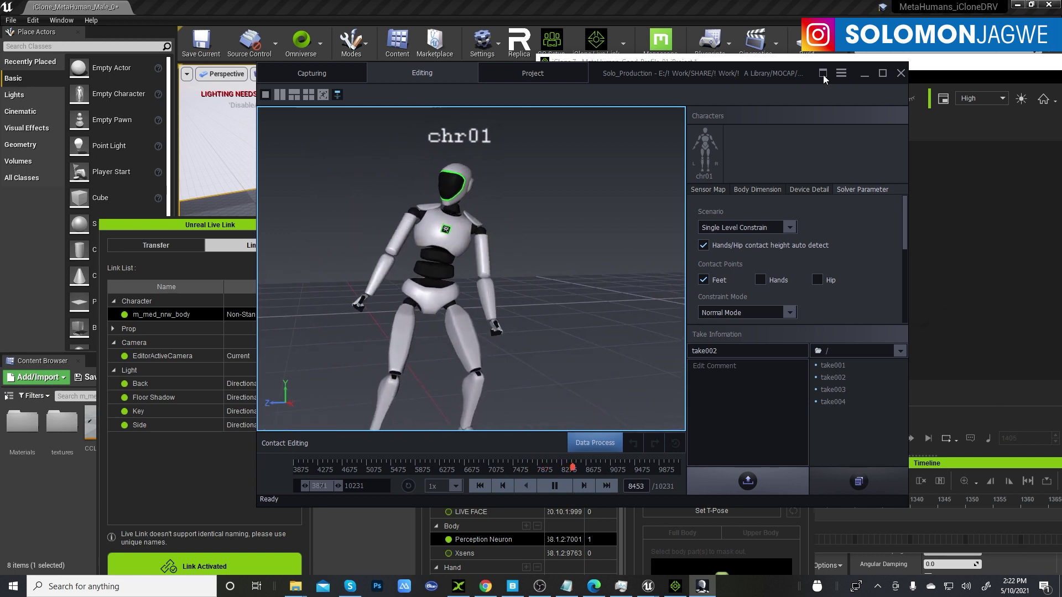
- Bring Unreal Engine forward and examine from near how the MetaHuman follows the streamed body motion
left_click(675, 588)
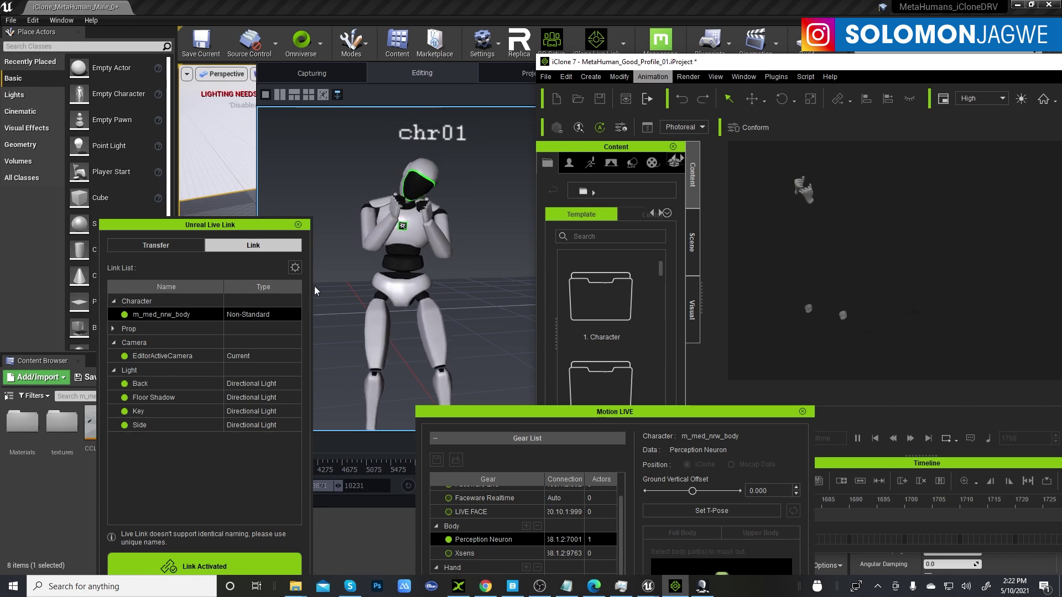
left_click(575, 15)
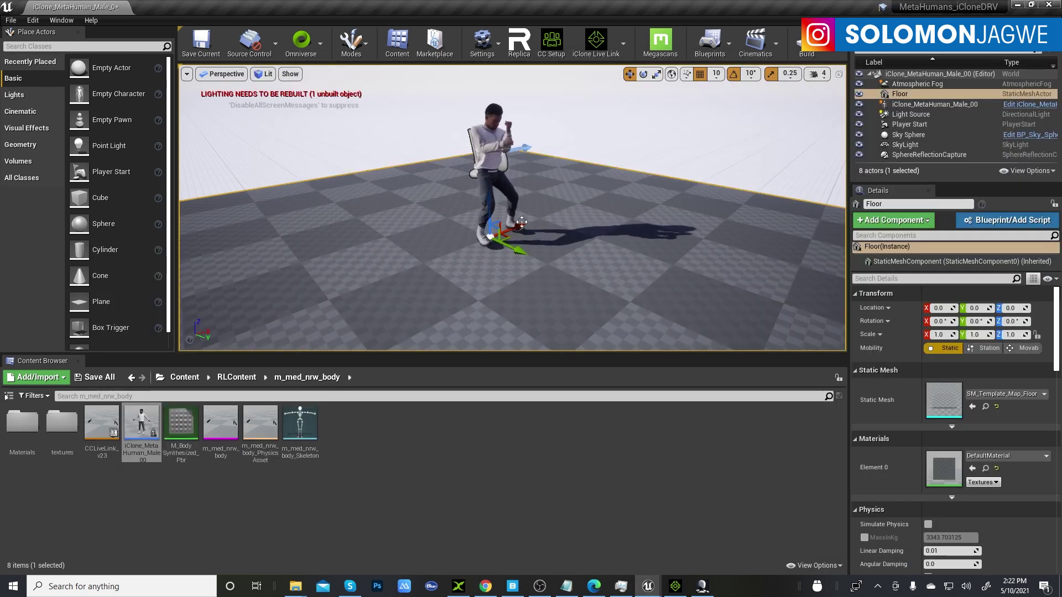
scroll(560, 151, "up", 2)
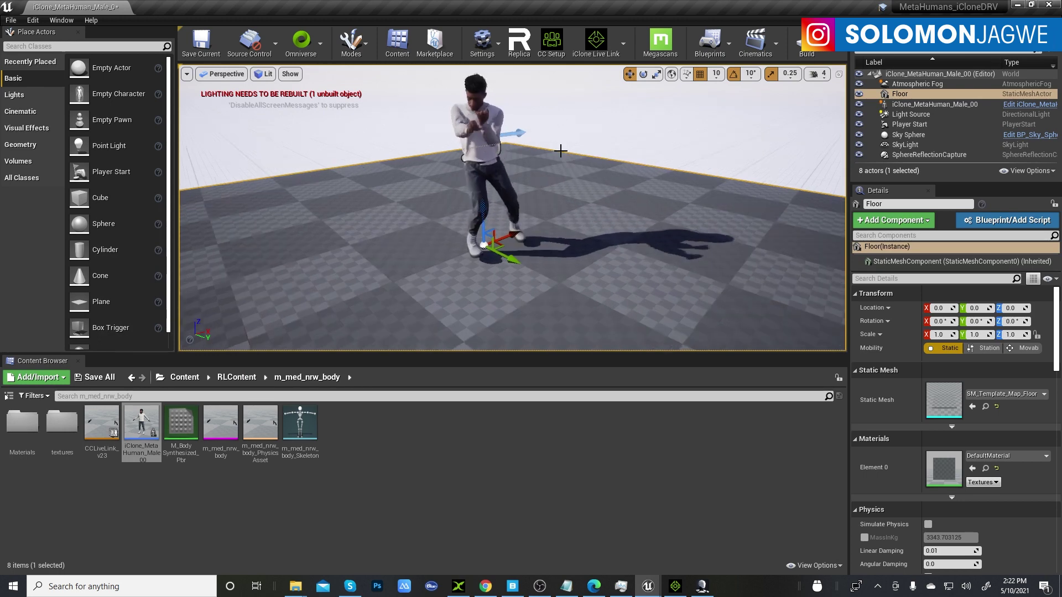
scroll(564, 177, "up", 3)
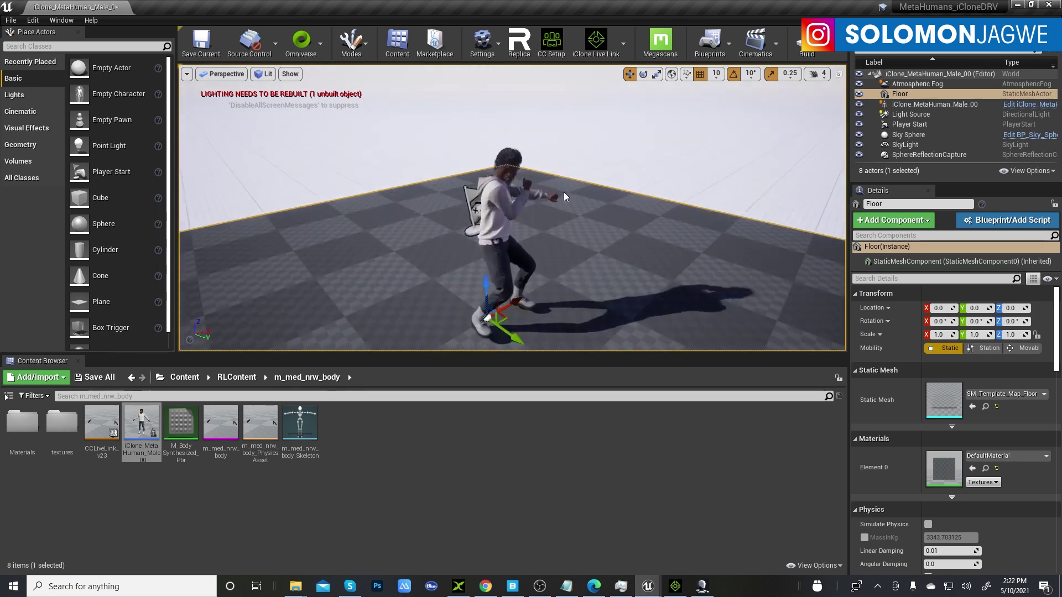
scroll(564, 196, "up", 3)
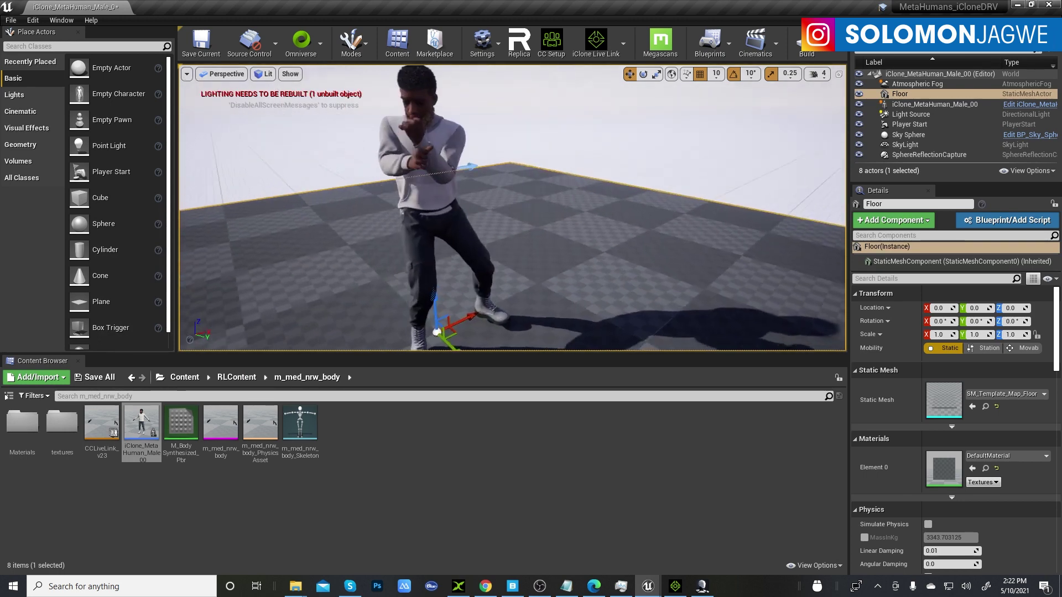
mouse_move(598, 199)
right_mouse_down()
mouse_move(581, 198)
mouse_move(589, 202)
mouse_move(586, 171)
mouse_move(600, 174)
mouse_move(605, 201)
right_mouse_up()
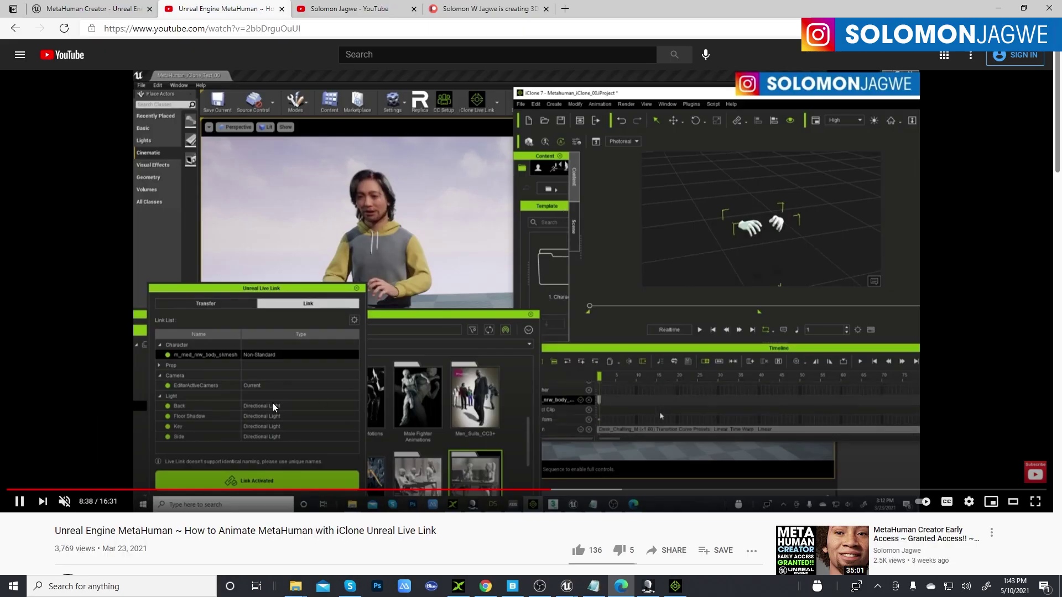
- Skip ahead past 8:55 in the YouTube tutorial on animating a MetaHuman with iClone Unreal Live Link
left_click(570, 490)
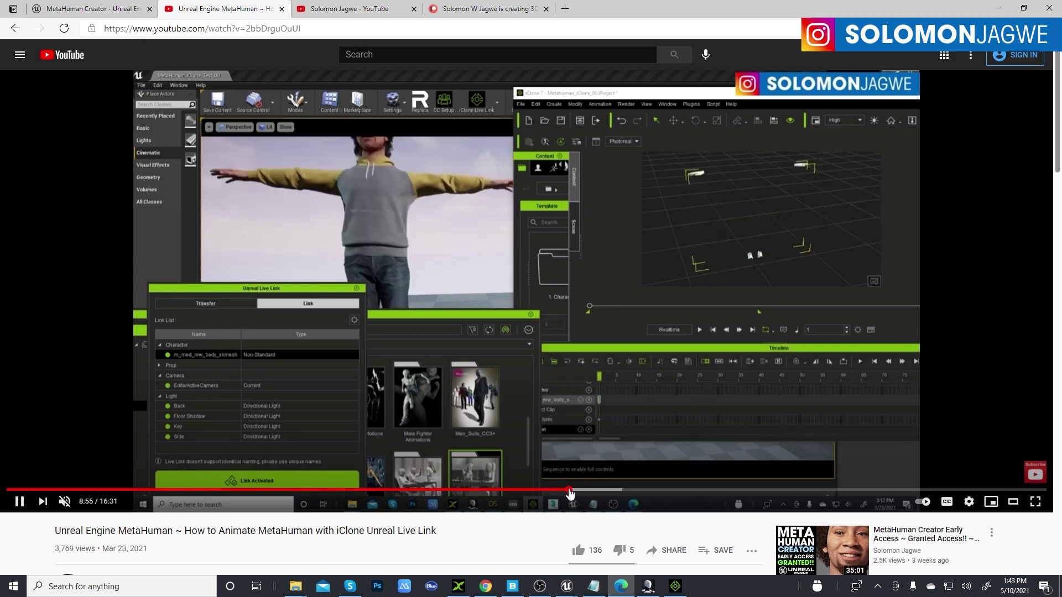
left_click(591, 490)
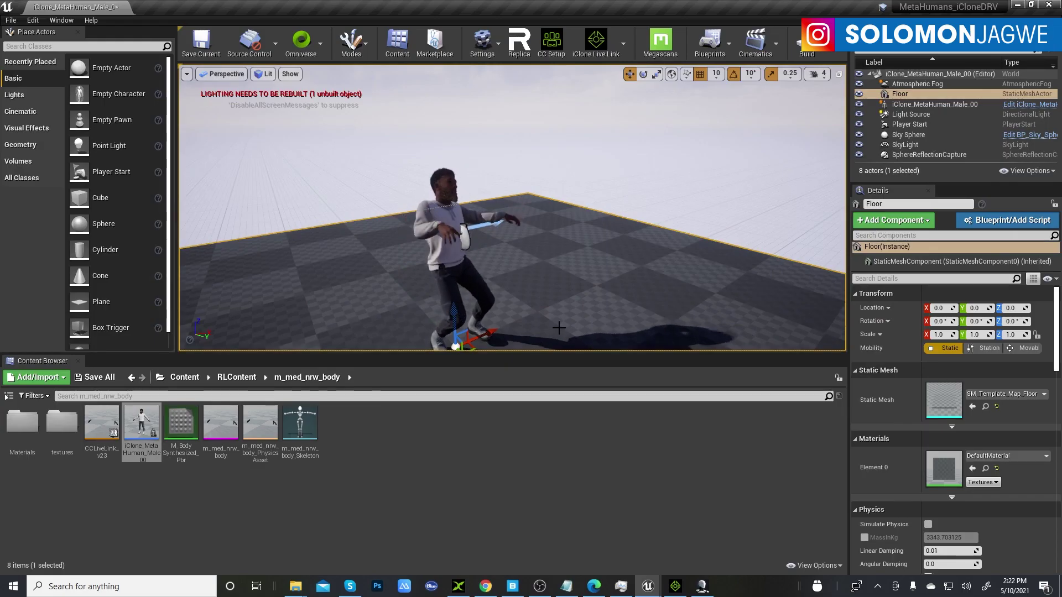
- Return to iClone, move the Motion LIVE window up to expose its preview controls, and stop the live preview
key("alt+Tab")
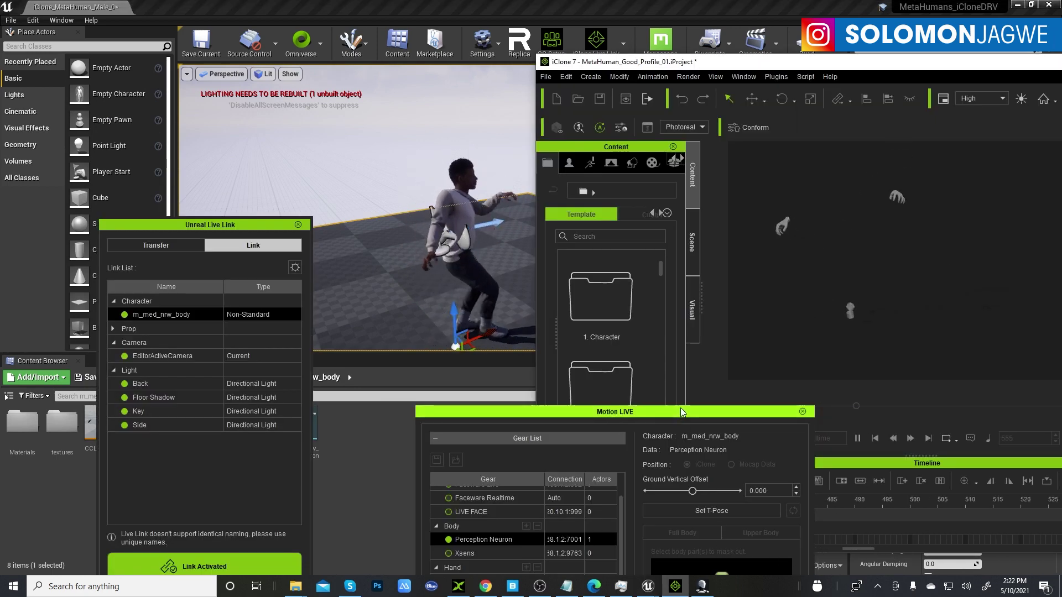
left_click_drag(679, 410, 666, 194)
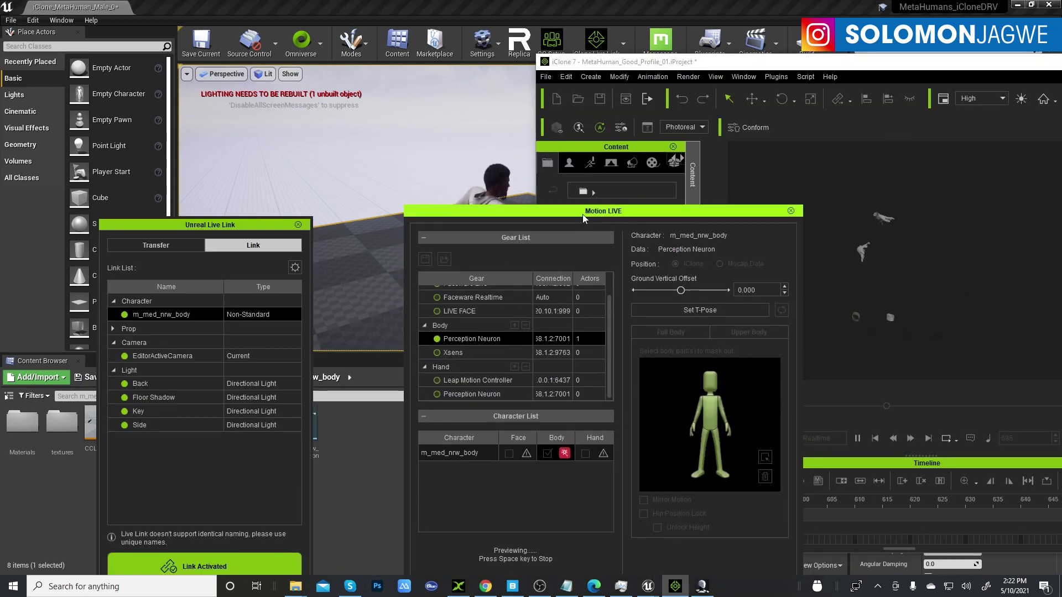
key("space")
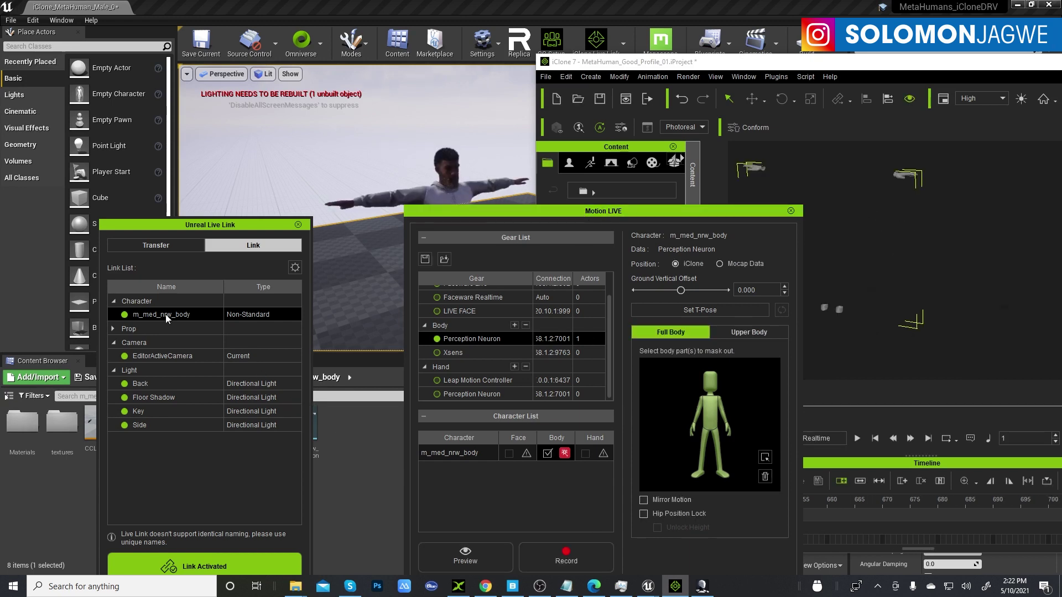
- Deactivate the Unreal Live Link connection in iClone, bring Unreal Engine forward and save the current level
left_click(205, 559)
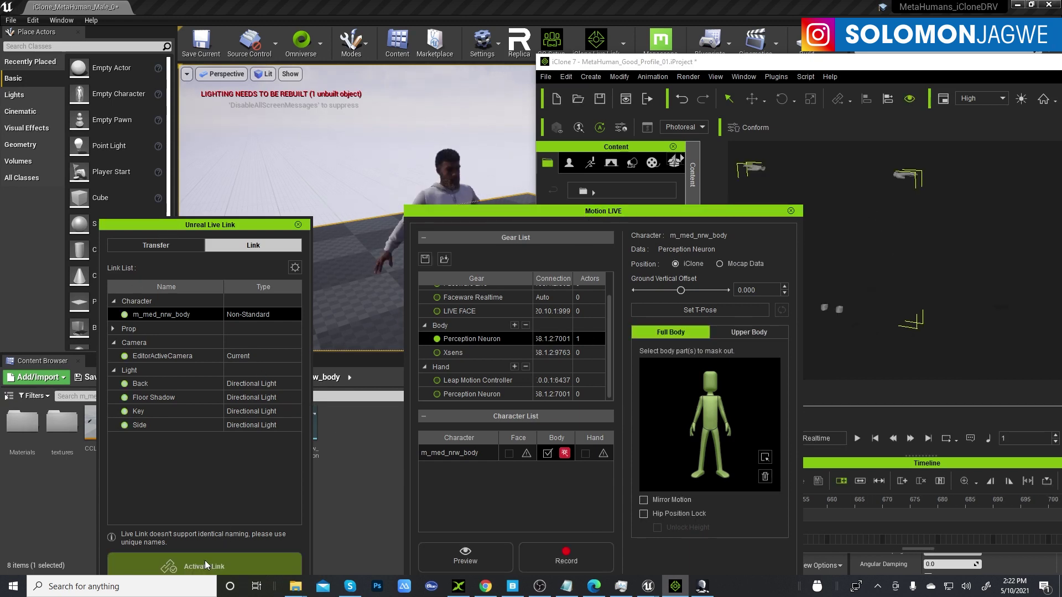
left_click_drag(739, 212, 697, 373)
left_click(369, 154)
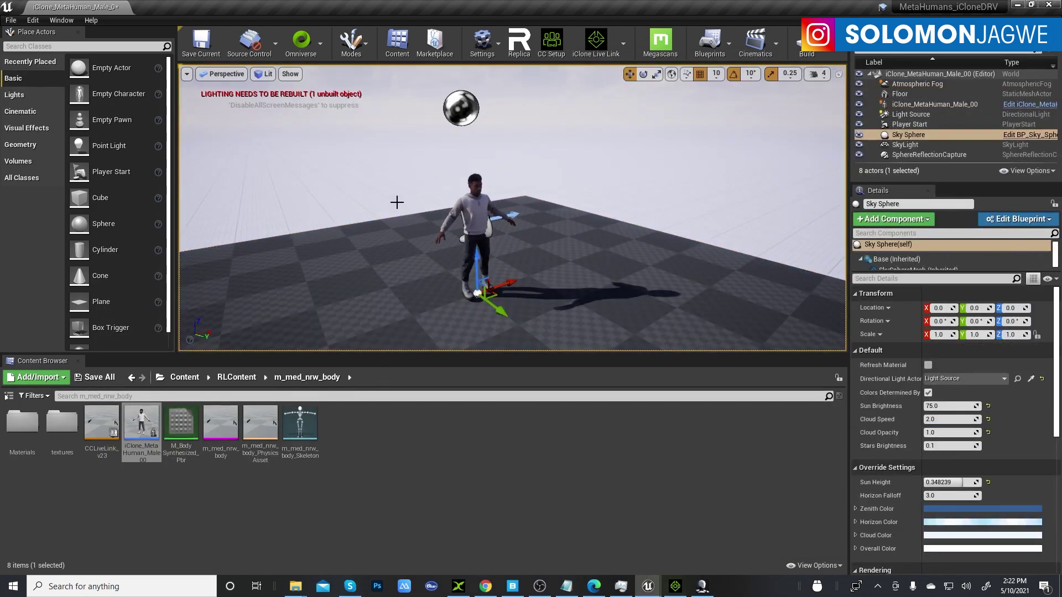
left_click(200, 43)
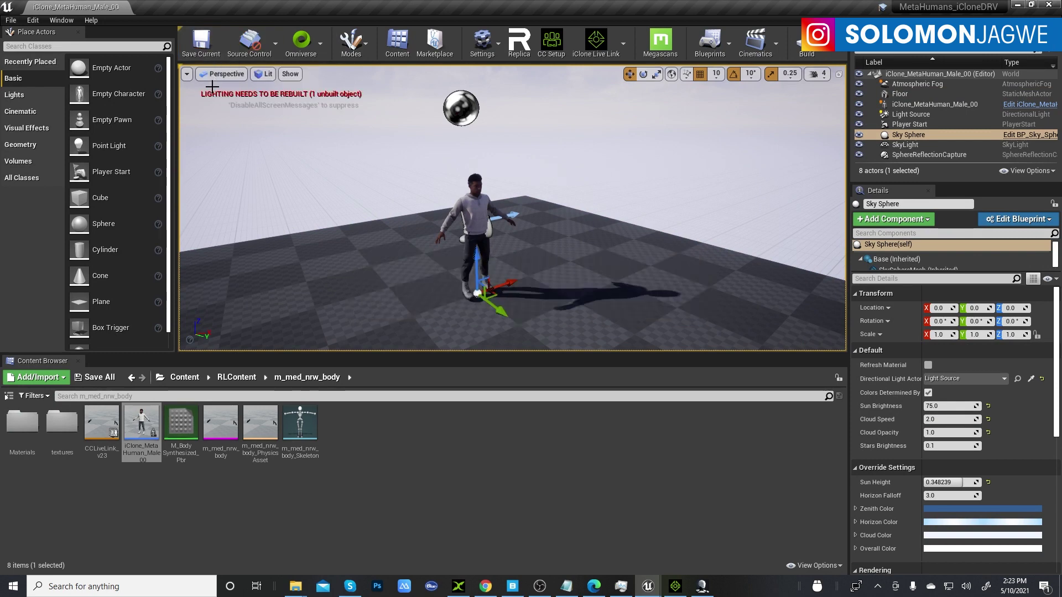
- Create a new Unreal level from the default template with a floor and sky
left_click(10, 20)
left_click(33, 39)
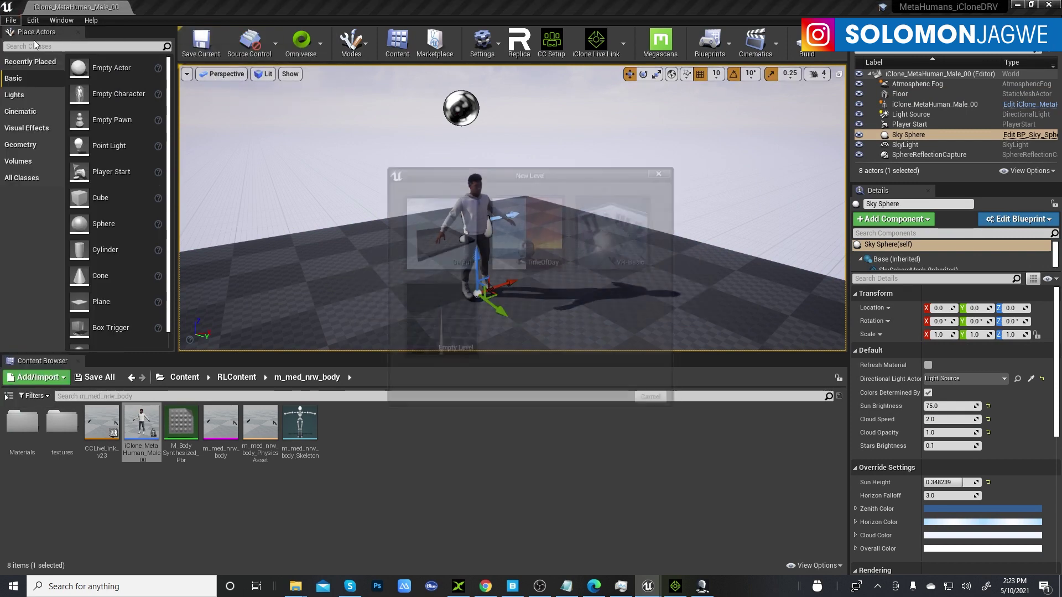
left_click(438, 232)
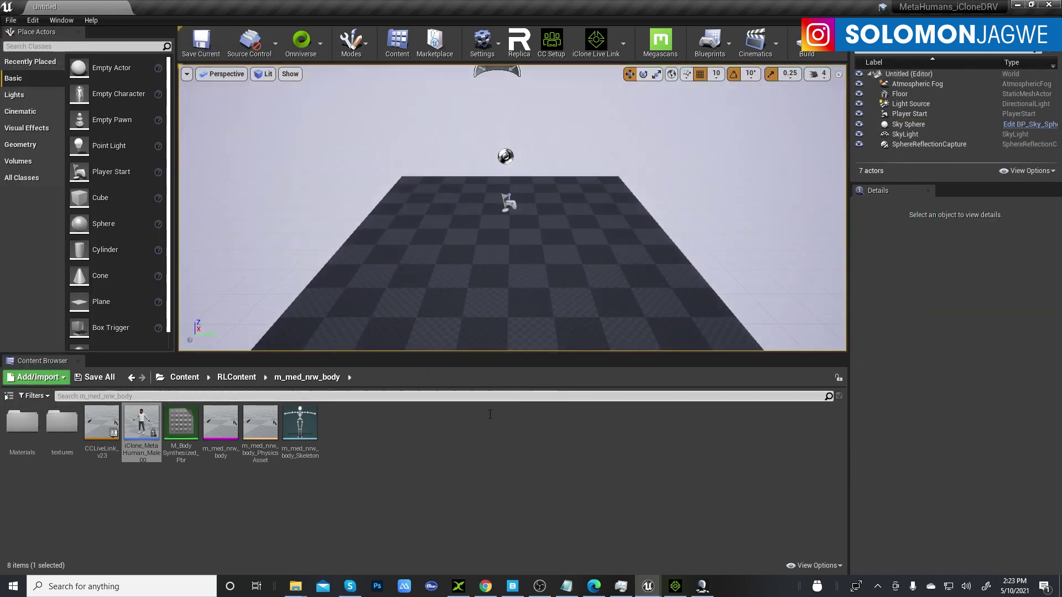
- Go up to the project's Content folder and open RLContent
left_click(183, 377)
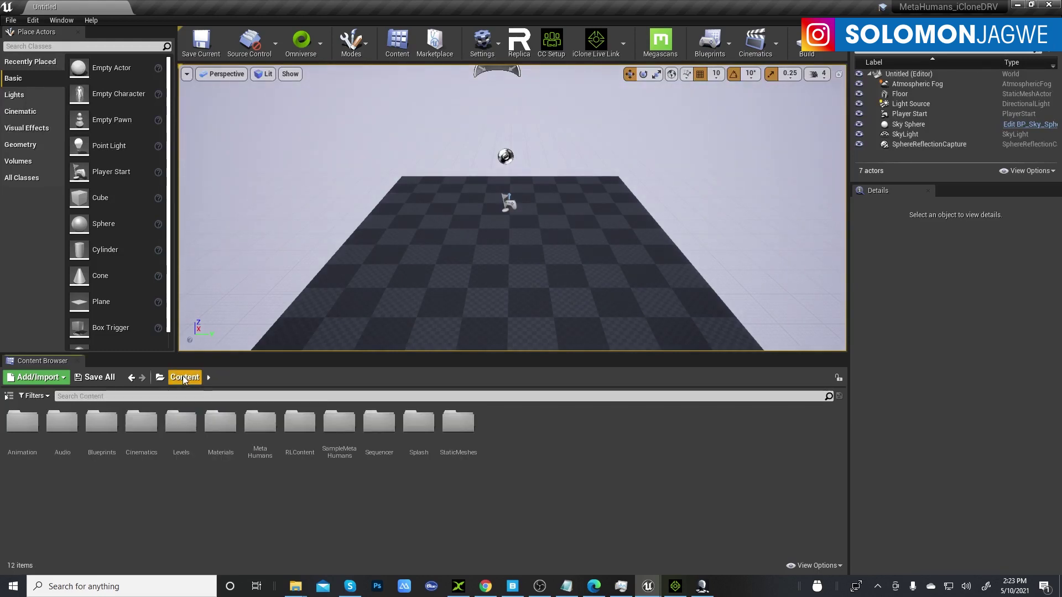
left_click(302, 427)
double_click(302, 428)
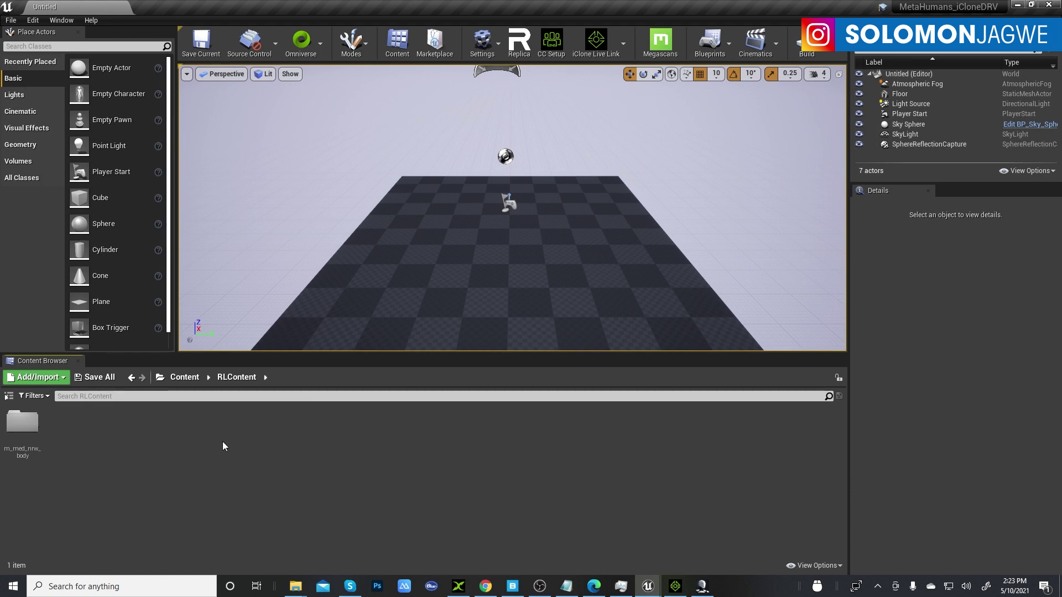
- Switch to iClone, move its window clear, and start a new project without saving the current one
key("alt+Tab")
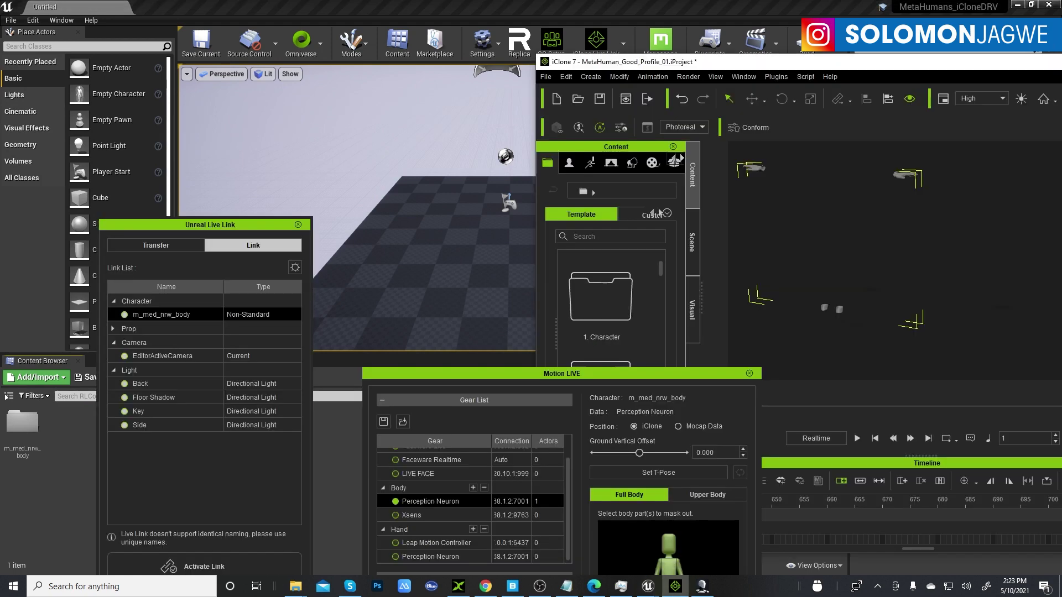
left_click_drag(1003, 65, 772, 41)
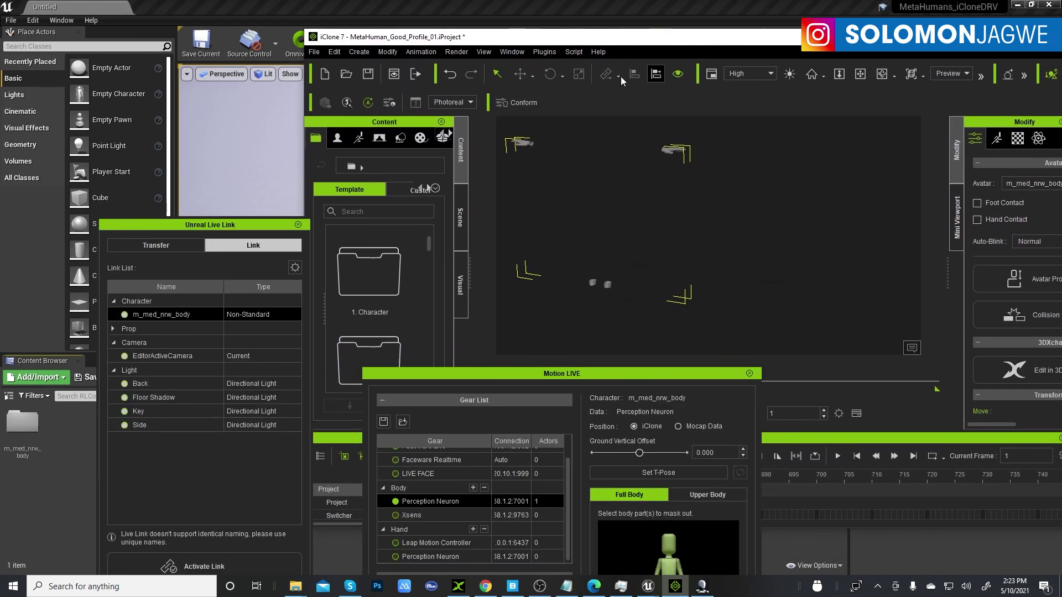
left_click(314, 54)
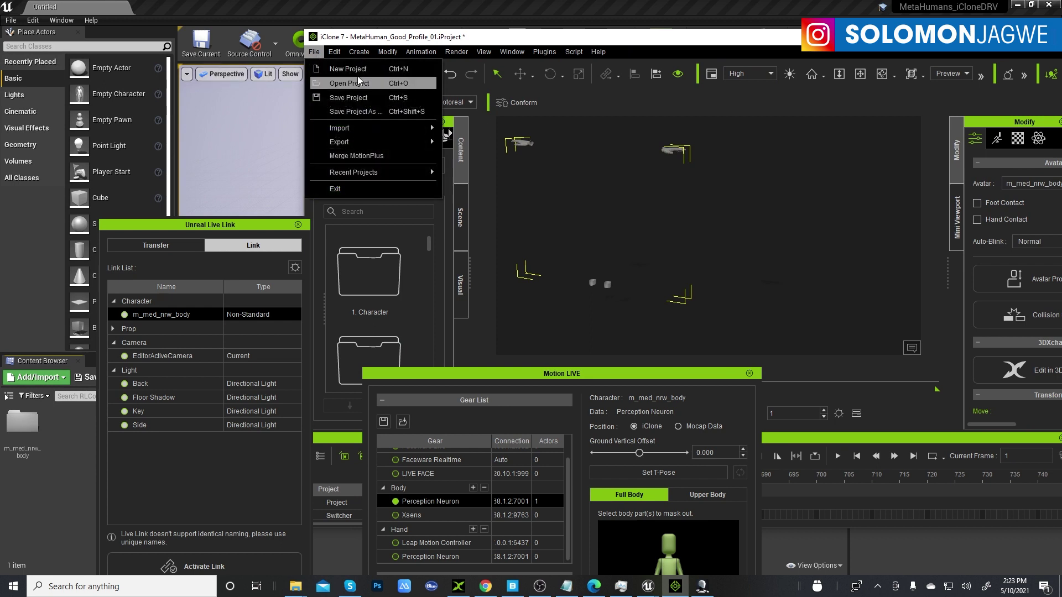
left_click(354, 71)
left_click(692, 310)
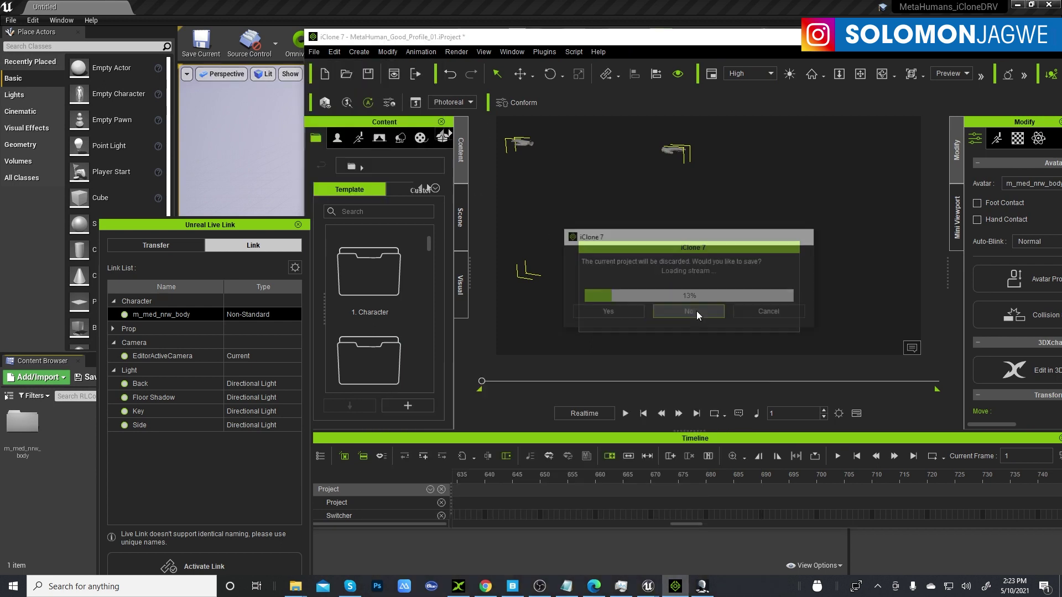
- Load the Female avatar from the custom Avatar library's 2021 > MetaHuman folder into the empty scene
left_click(338, 139)
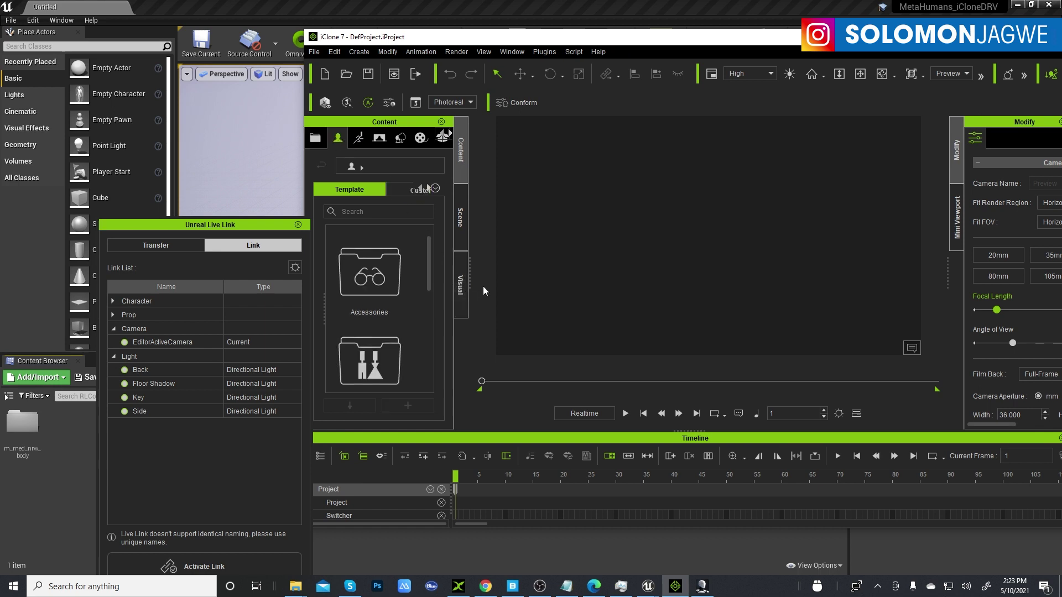
left_click_drag(469, 286, 595, 286)
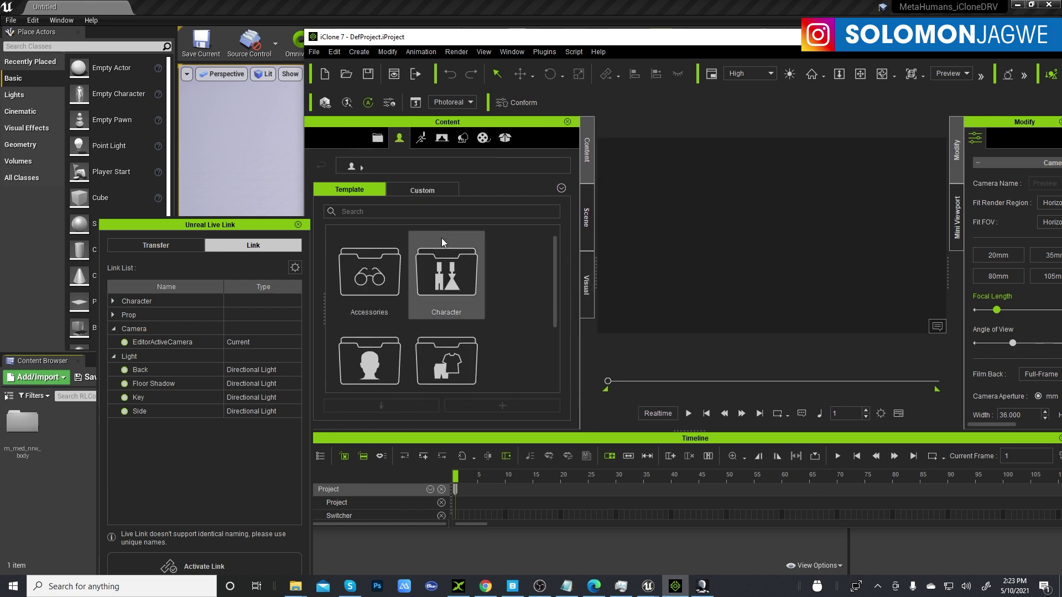
left_click(418, 187)
double_click(444, 279)
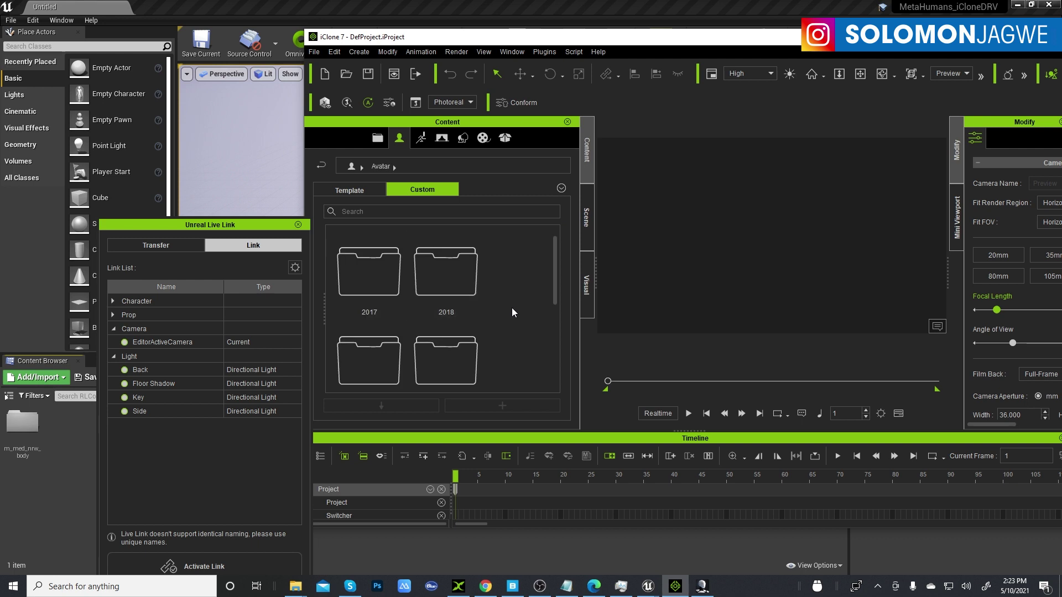
left_click_drag(559, 273, 548, 350)
double_click(378, 299)
left_click_drag(554, 301, 558, 367)
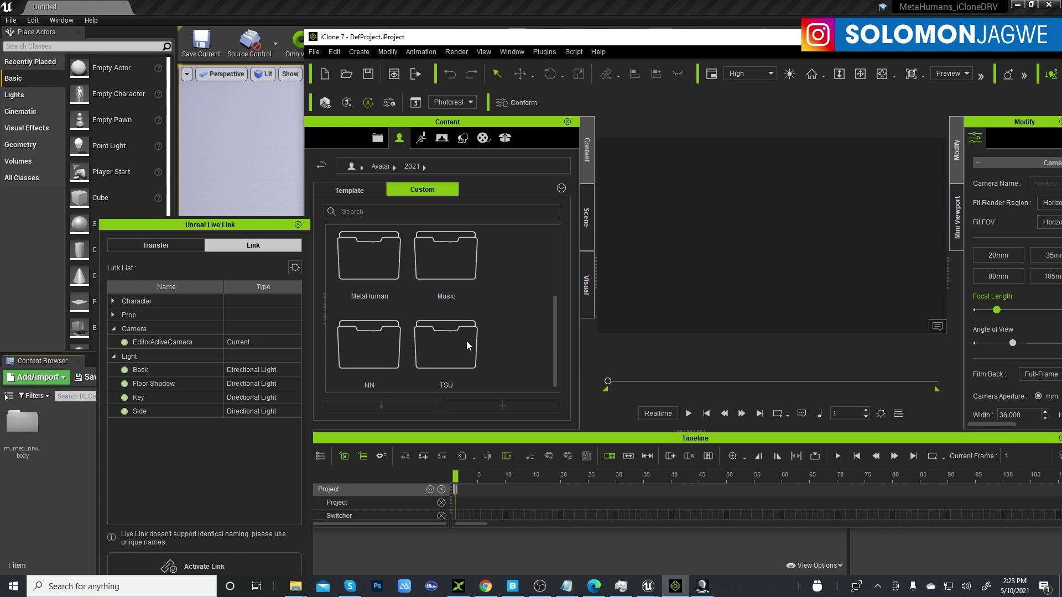
double_click(357, 261)
double_click(367, 274)
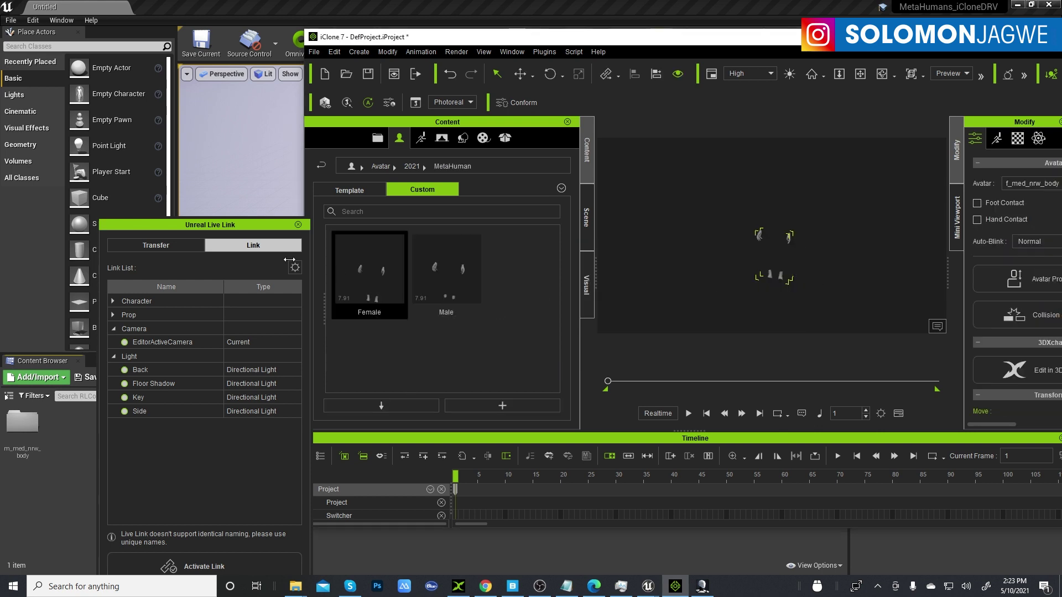
- Transfer the female character from iClone to Unreal through Unreal Live Link, sending only the Character group
left_click_drag(236, 220, 327, 116)
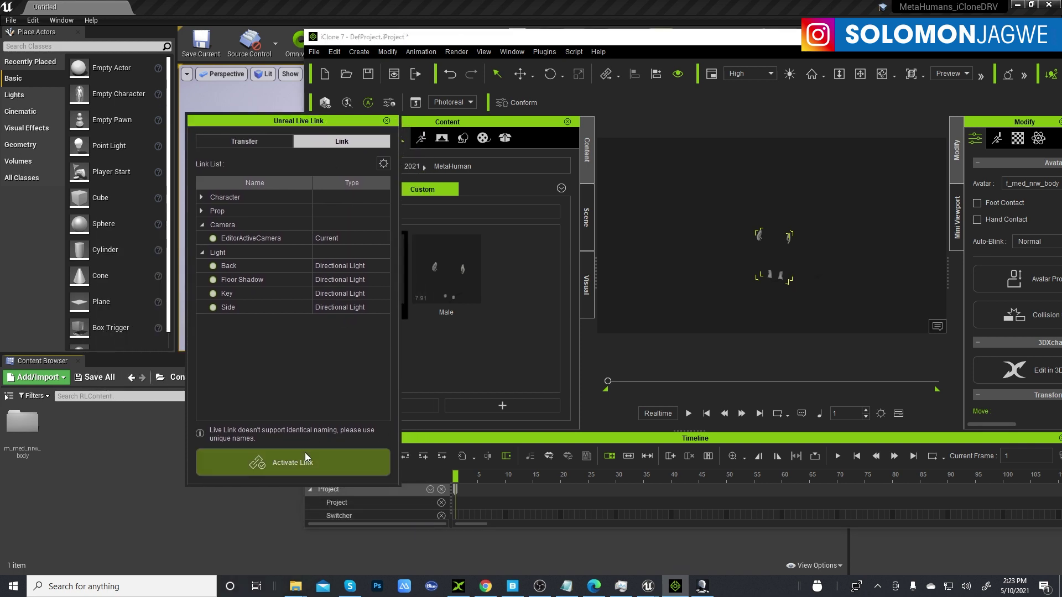
left_click(248, 145)
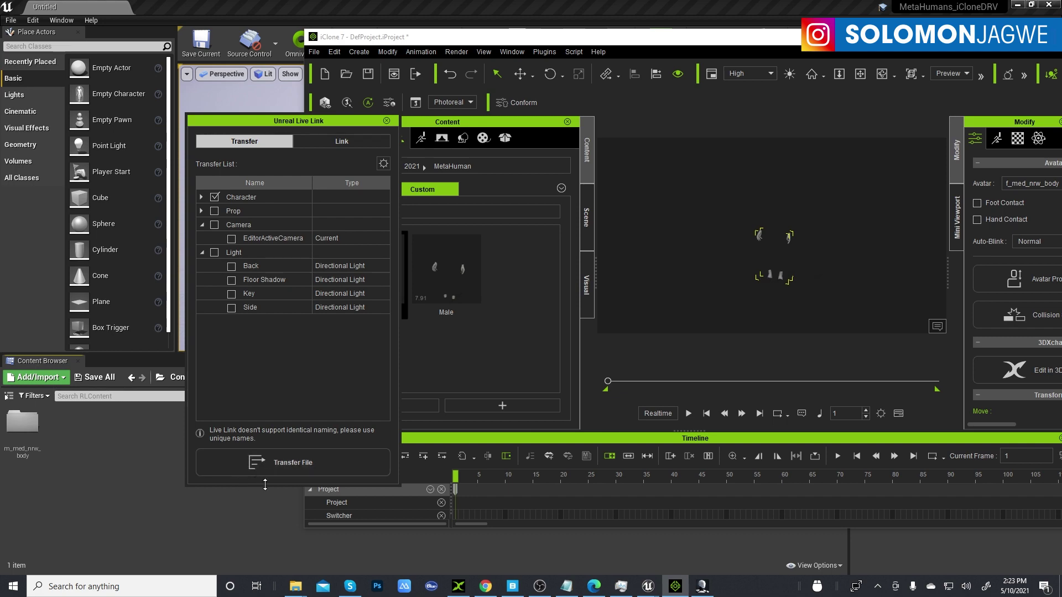
left_click(279, 464)
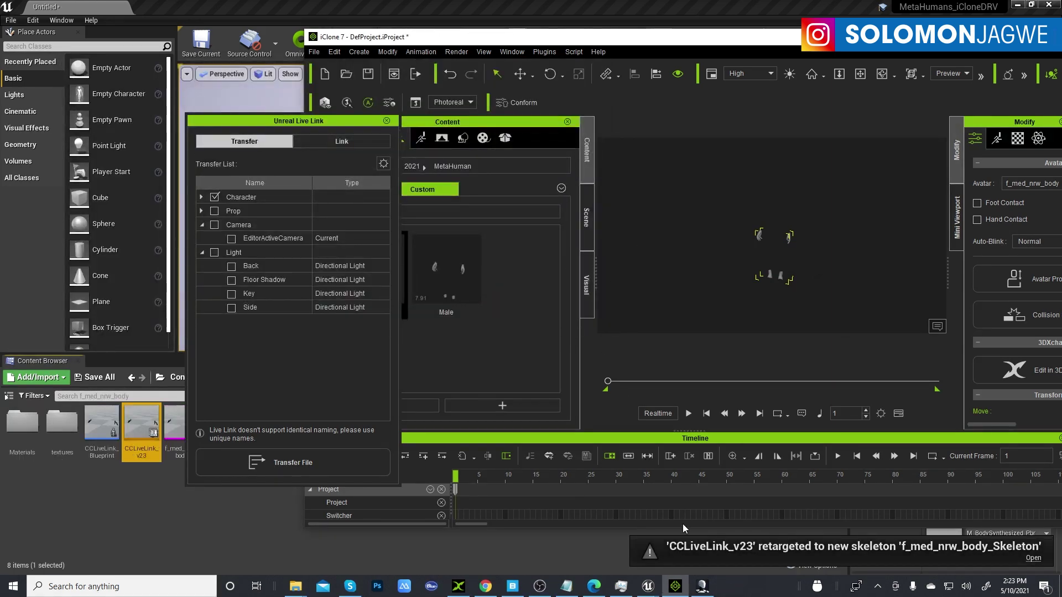
- In Unreal Engine, rename the CCLiveLink_Blueprint asset in the f_med_nrw_body folder to iClone_MetaHuman_Female
left_click(126, 518)
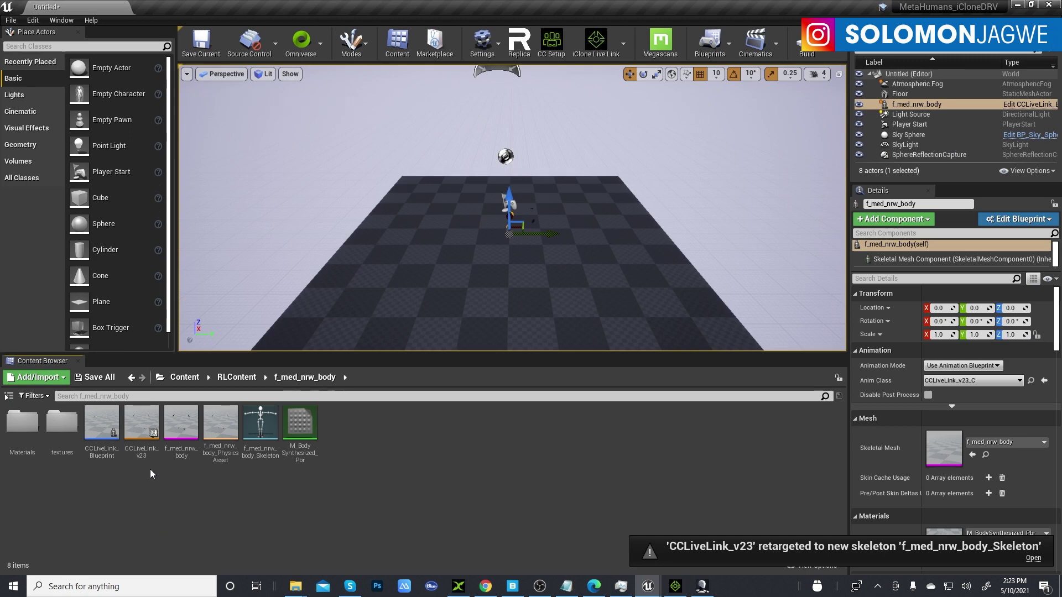
left_click(89, 455)
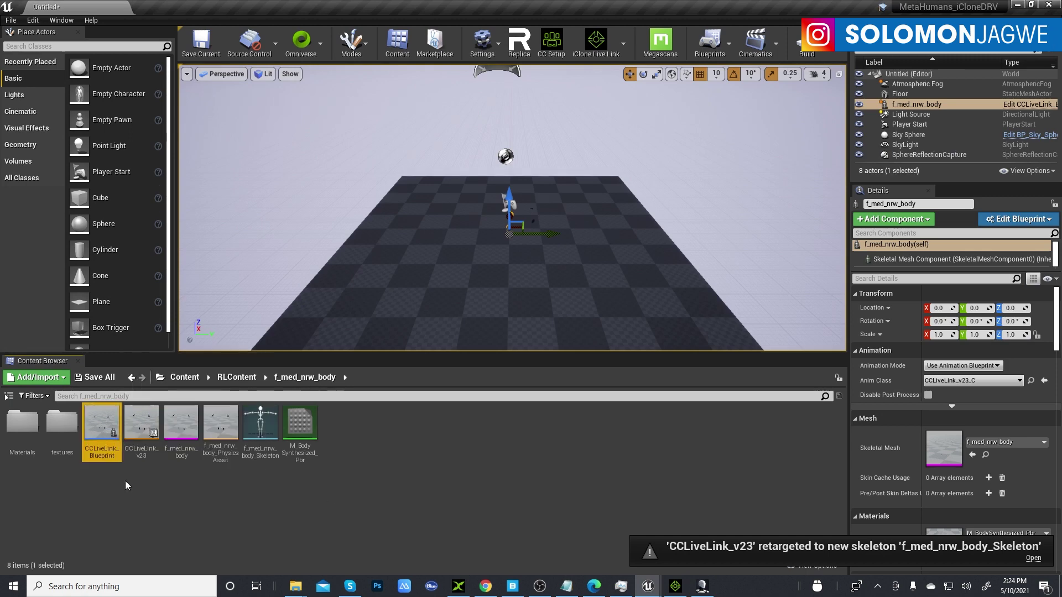
left_click(99, 453)
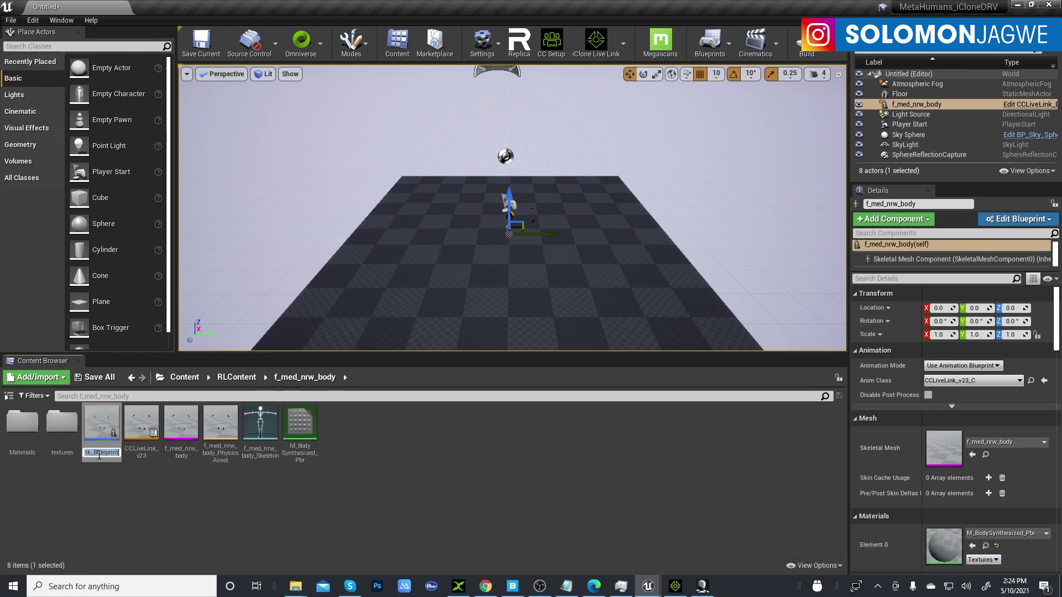
key("BackSpace")
type("MetaHuman")
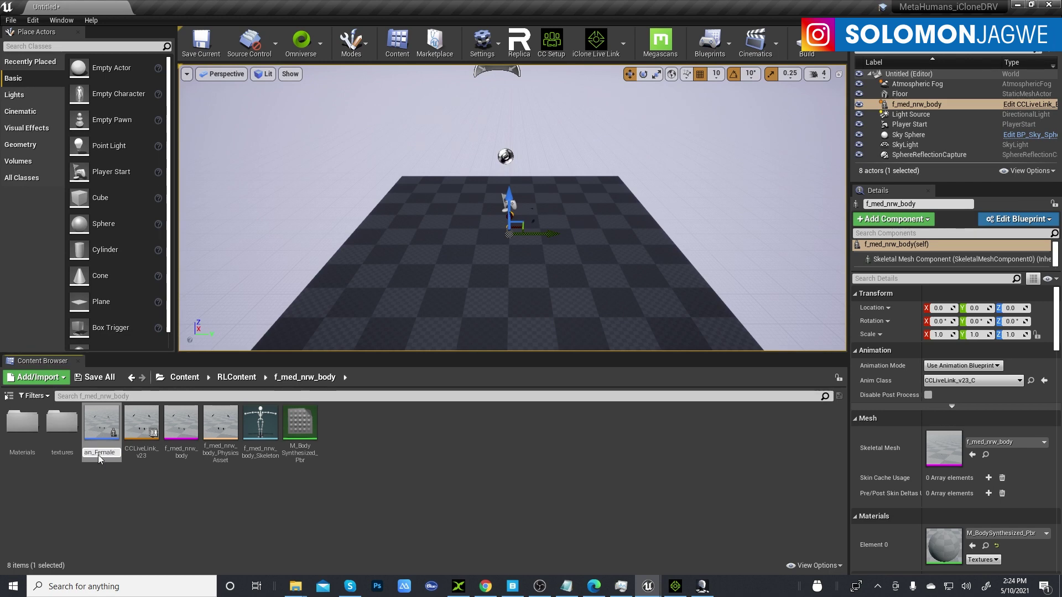
key("Return")
- Open the iClone_MetaHuman_Female blueprint, close all the other open asset editors, and close the blueprint window
scroll(552, 203, "up", 2)
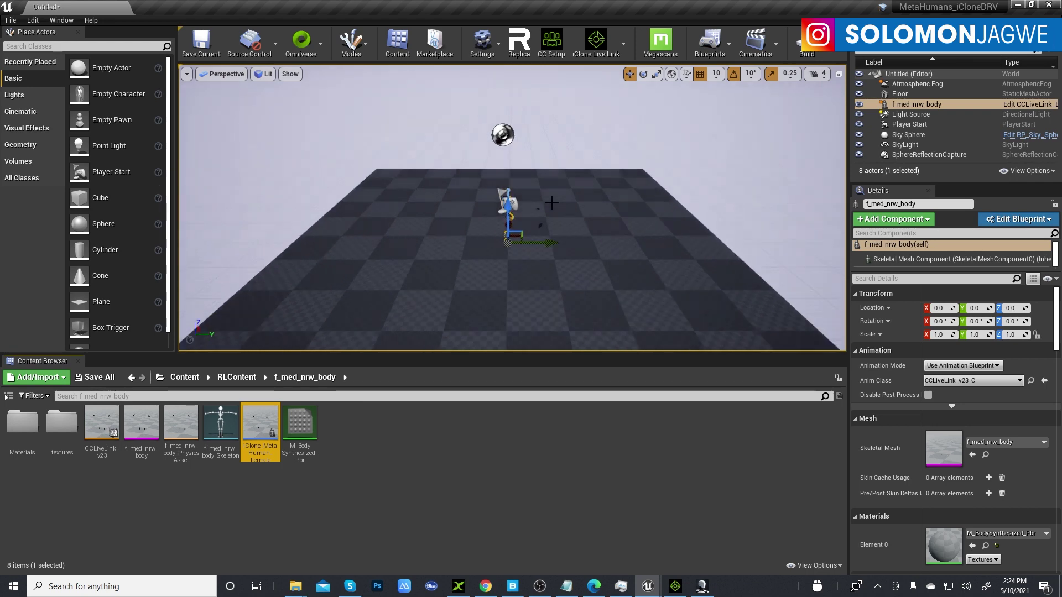
scroll(551, 203, "up", 2)
right_click_drag(592, 236, 615, 238)
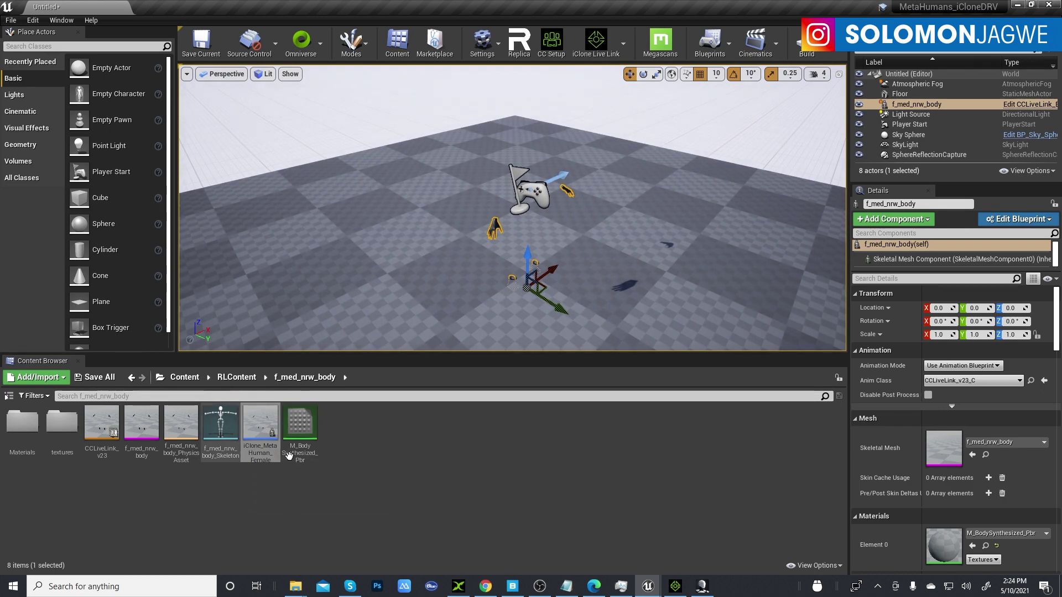
double_click(264, 433)
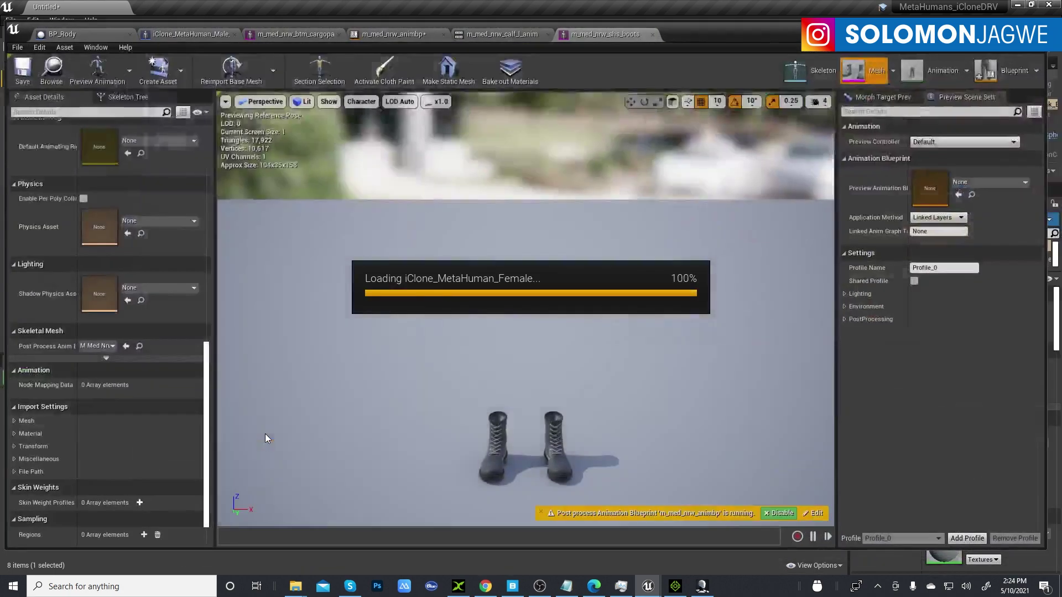
left_click(652, 34)
left_click(547, 34)
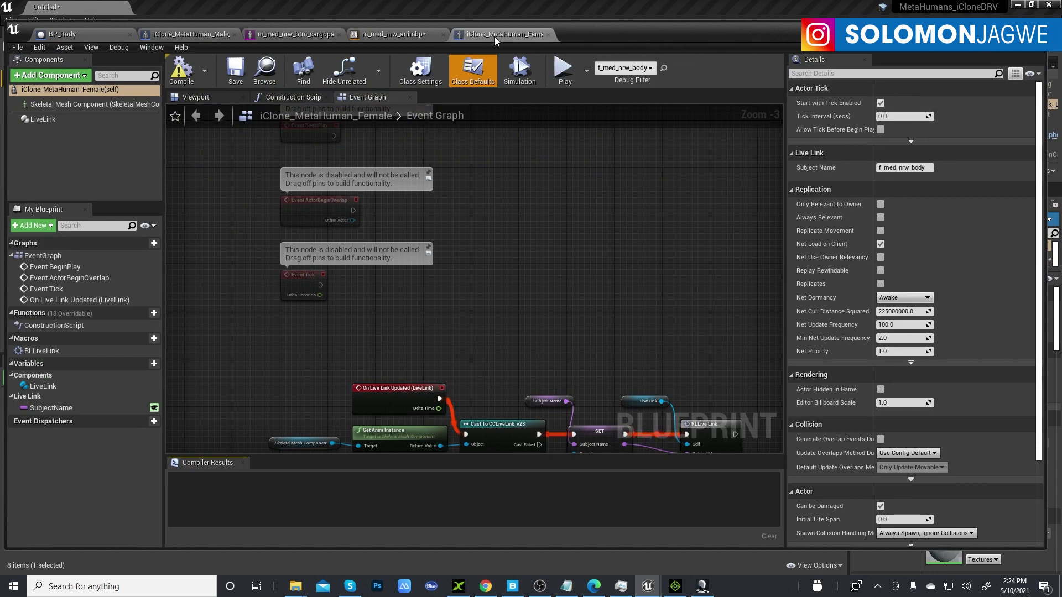
left_click(444, 34)
left_click(339, 34)
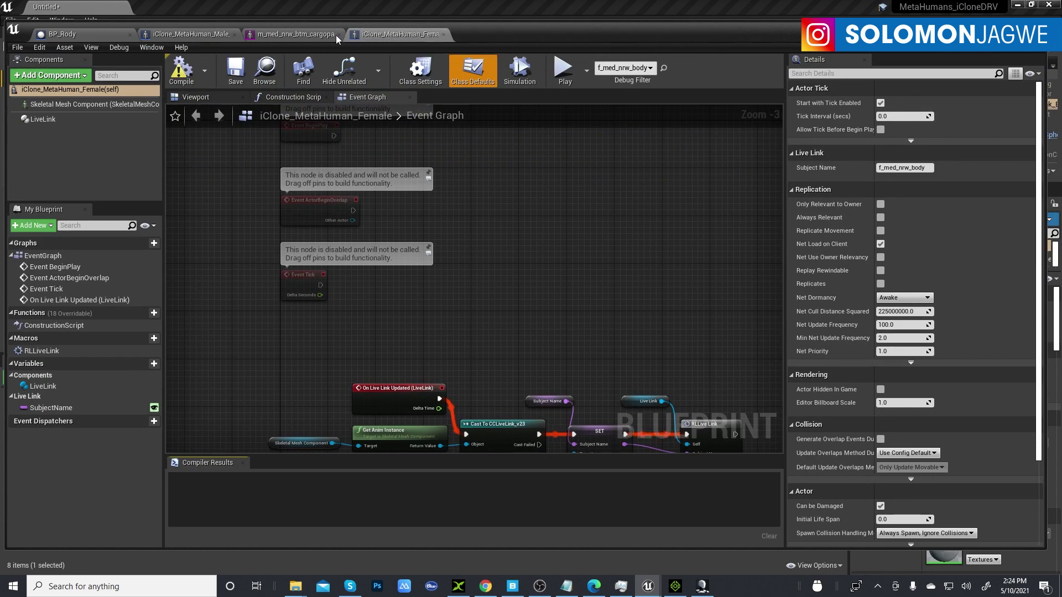
left_click(234, 34)
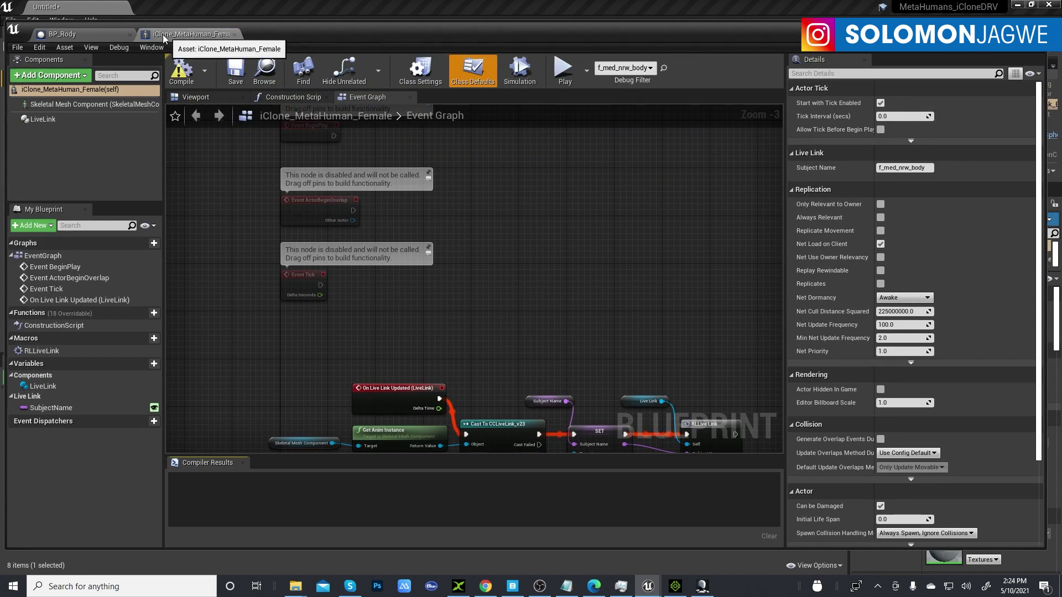
left_click(130, 35)
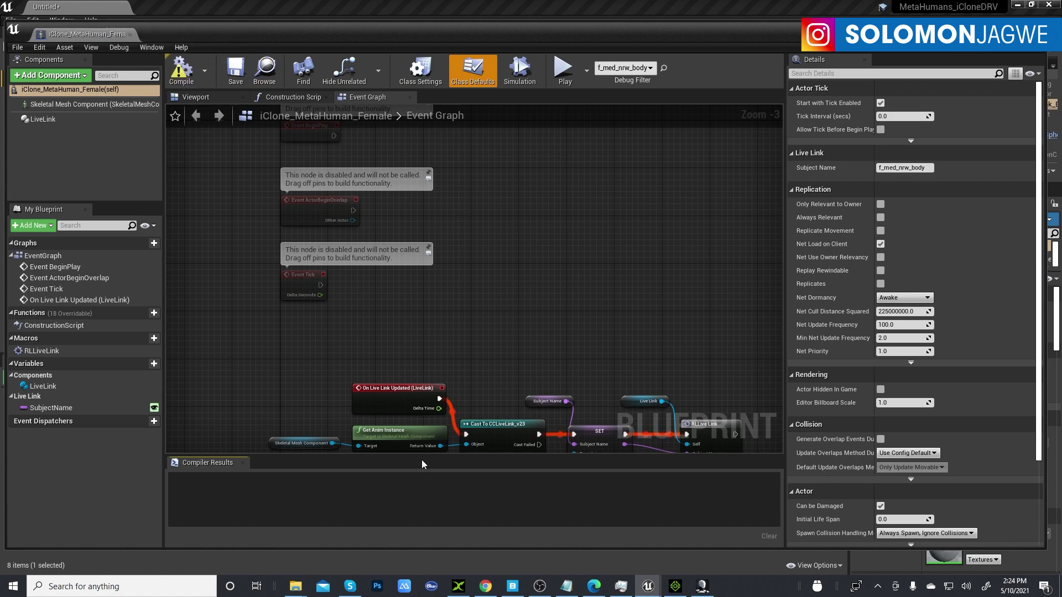
left_click(1035, 29)
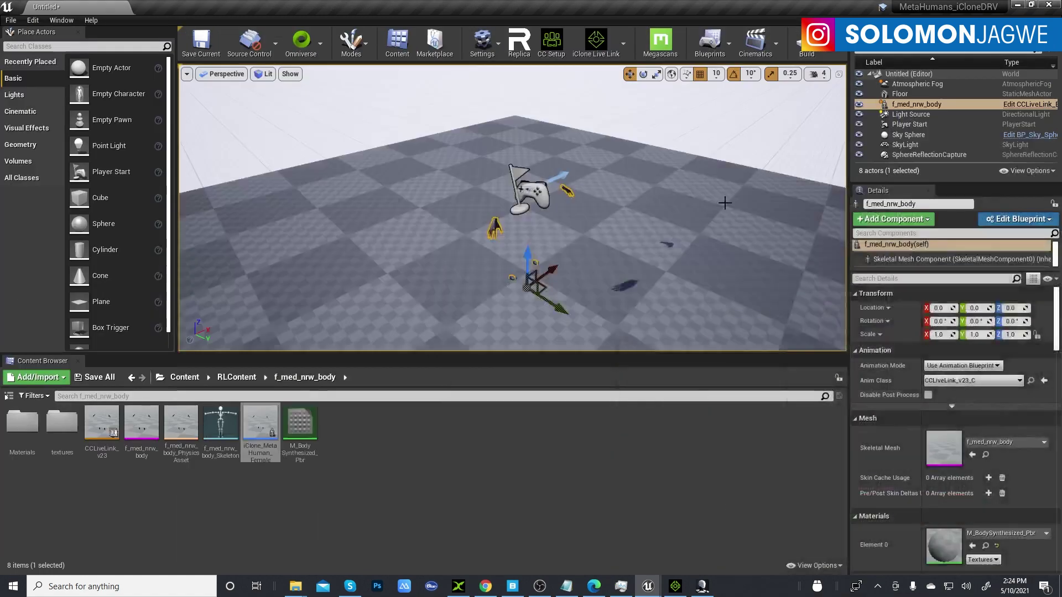
- Select the BP_MayaLee blueprint in the Content/MetaHumans/MayaLee folder
left_click(192, 381)
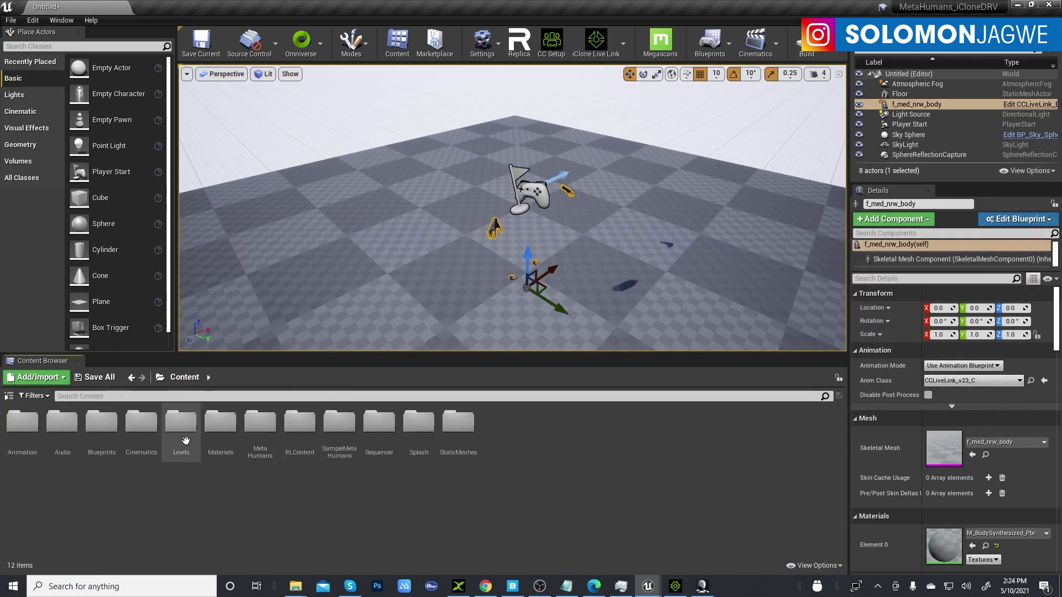
double_click(264, 430)
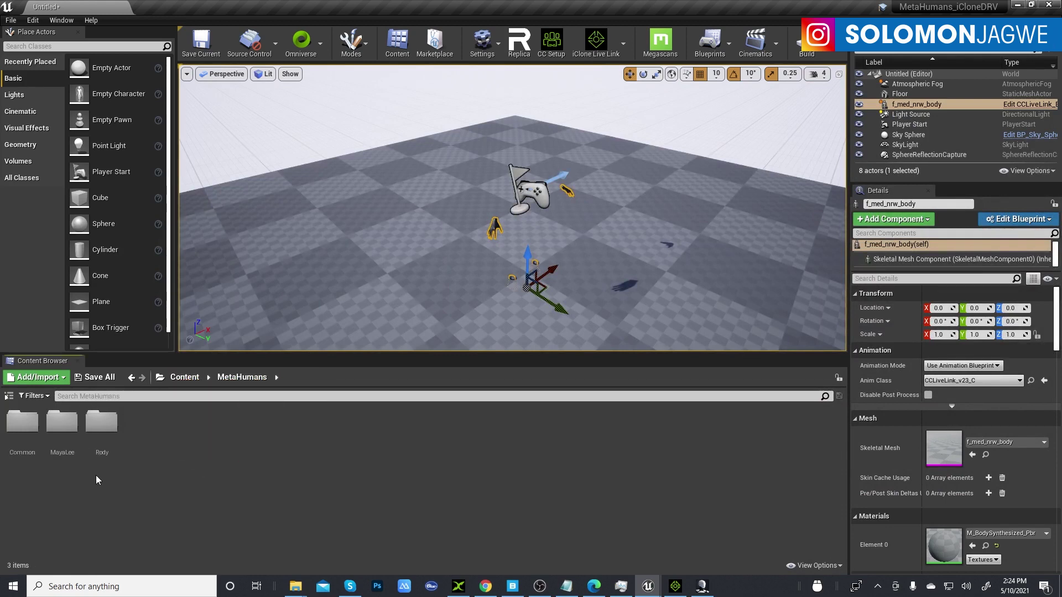
double_click(62, 422)
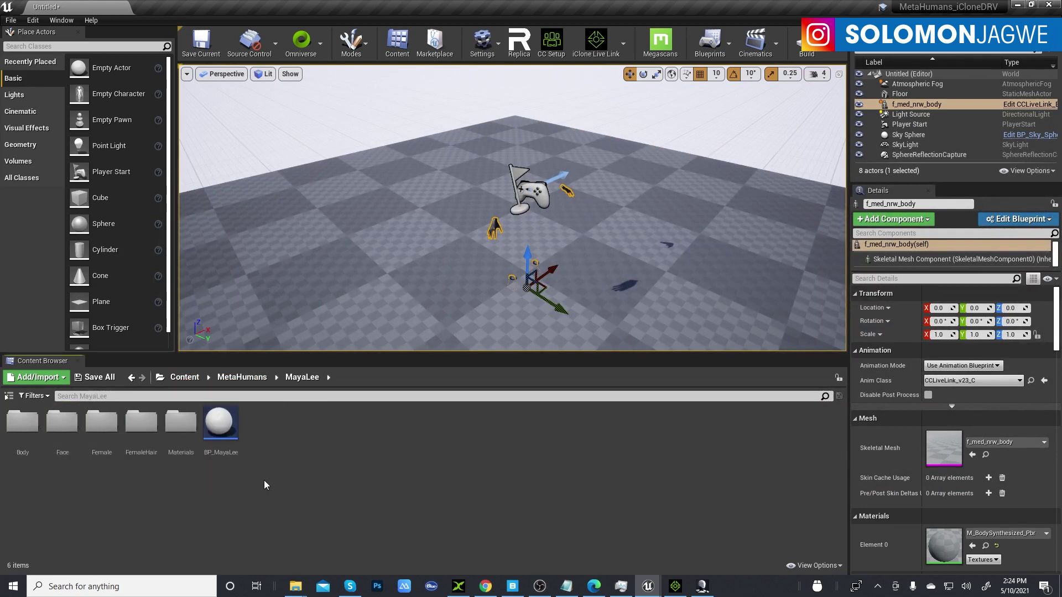
left_click(225, 428)
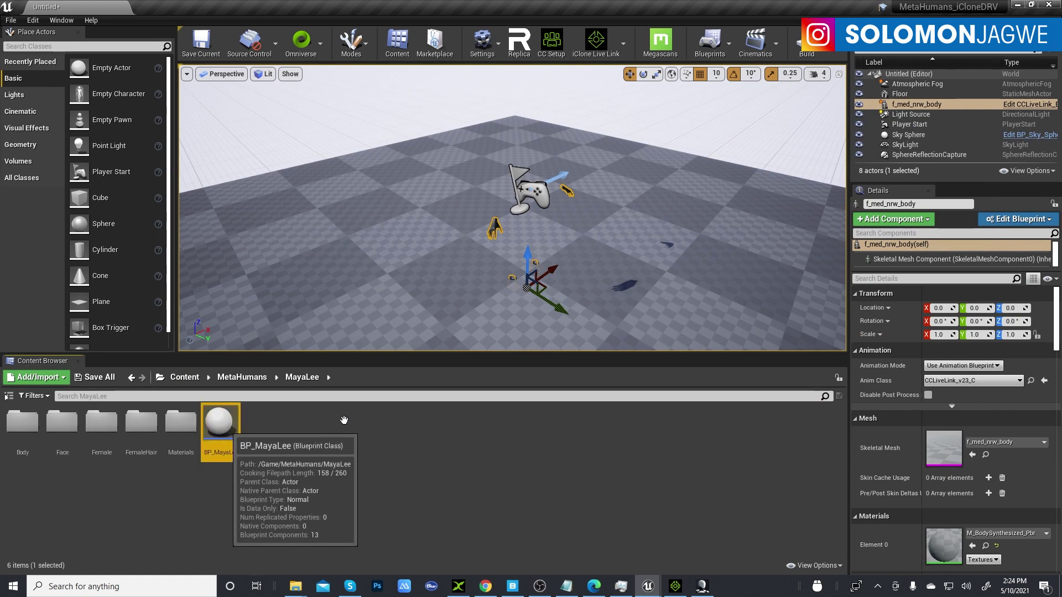
- Open the BP_MayaLee blueprint, enlarge the component lists in both open blueprints, and move the editor window aside to expose the character's level view
left_click_drag(344, 420, 362, 305)
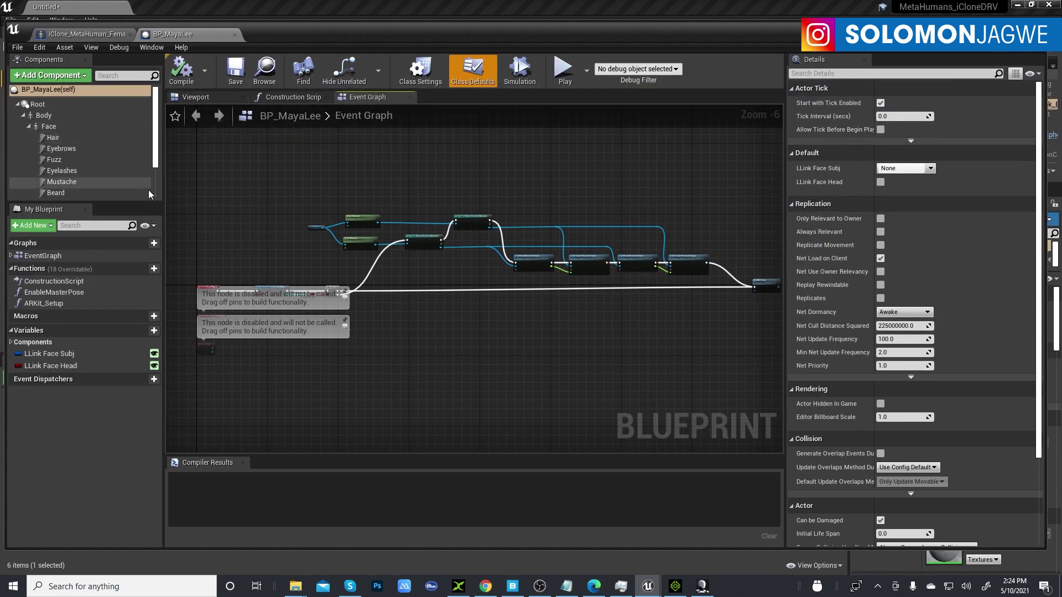
left_click_drag(128, 202, 128, 316)
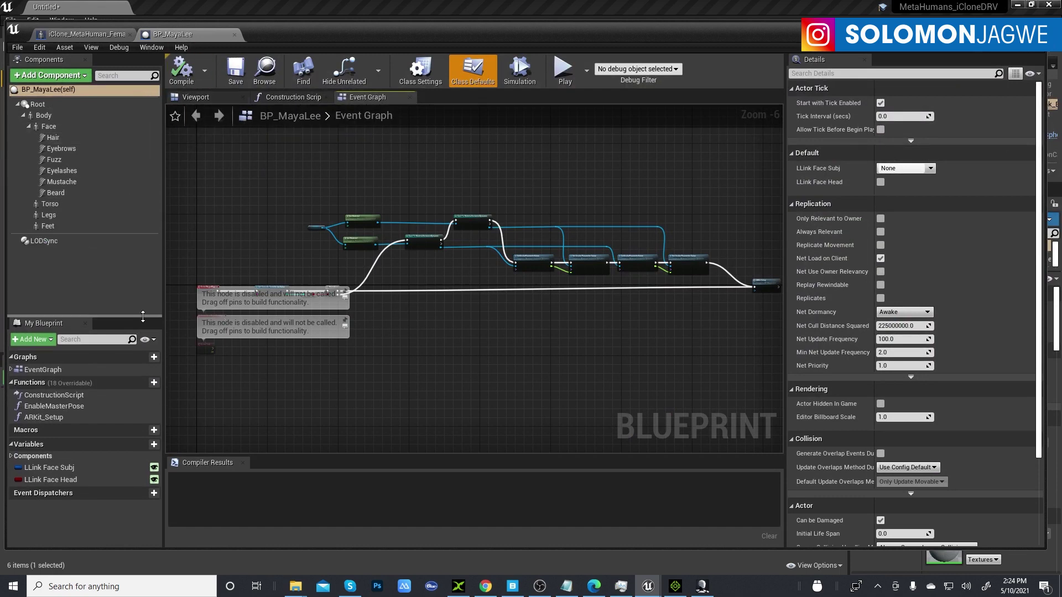
left_click(89, 35)
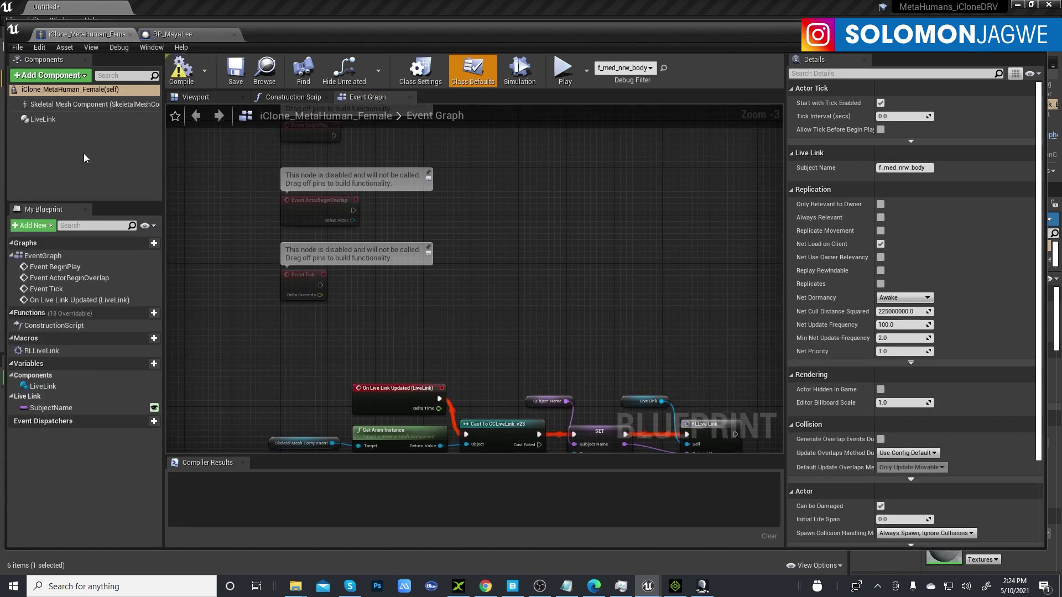
left_click_drag(74, 203, 74, 332)
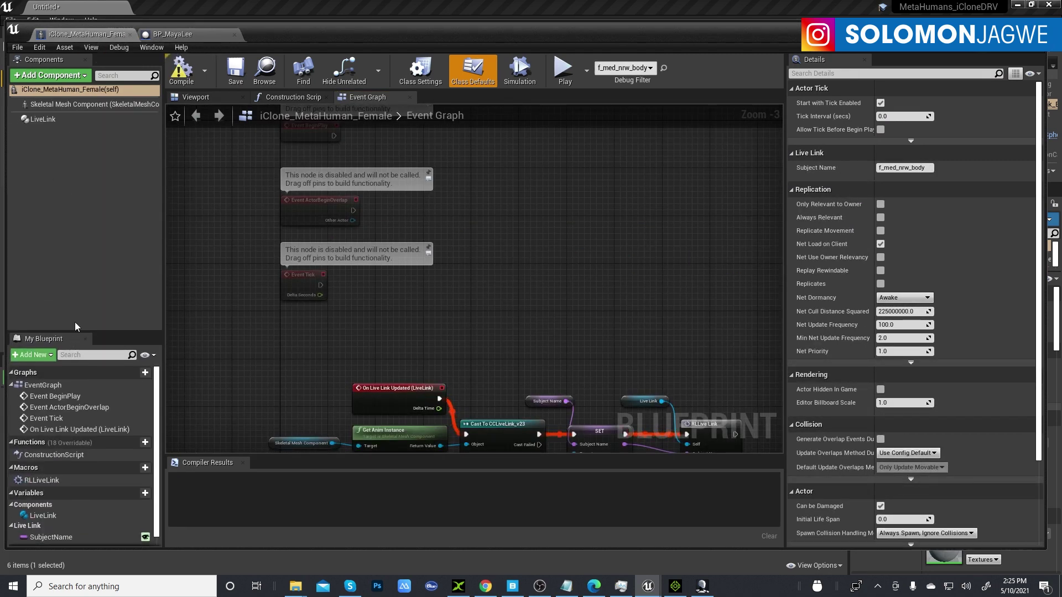
left_click_drag(295, 34, 881, 68)
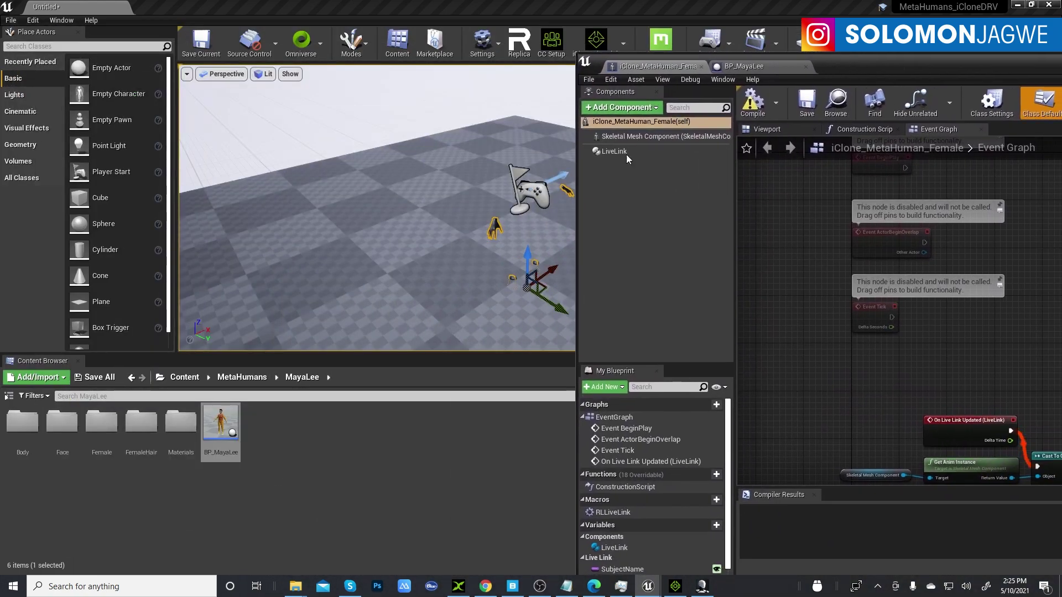
middle_click_drag(433, 257, 562, 277)
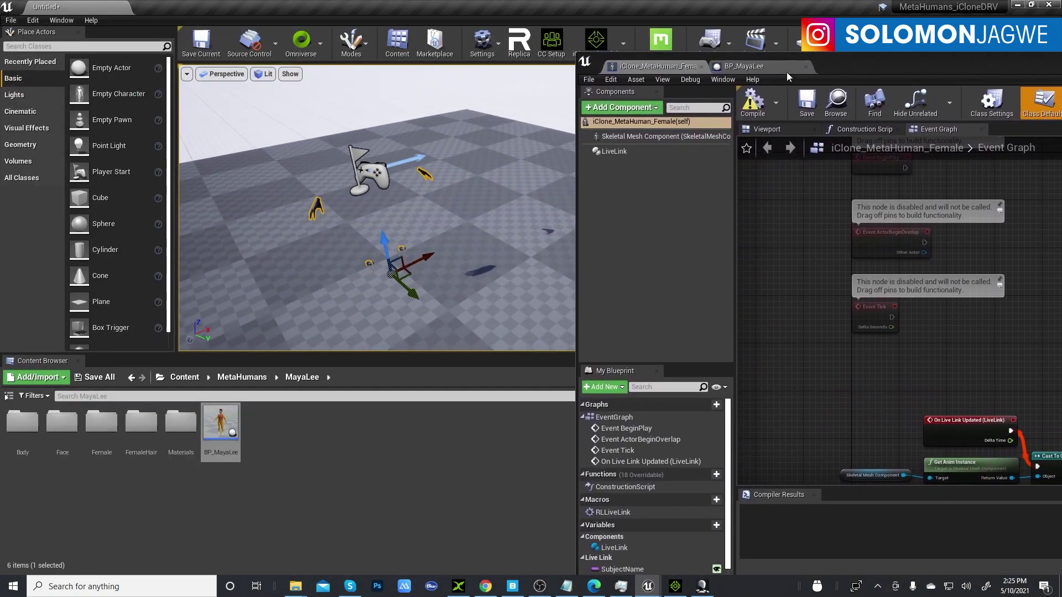
- Copy all components from Face down to Feet in the BP_MayaLee blueprint
left_click(760, 67)
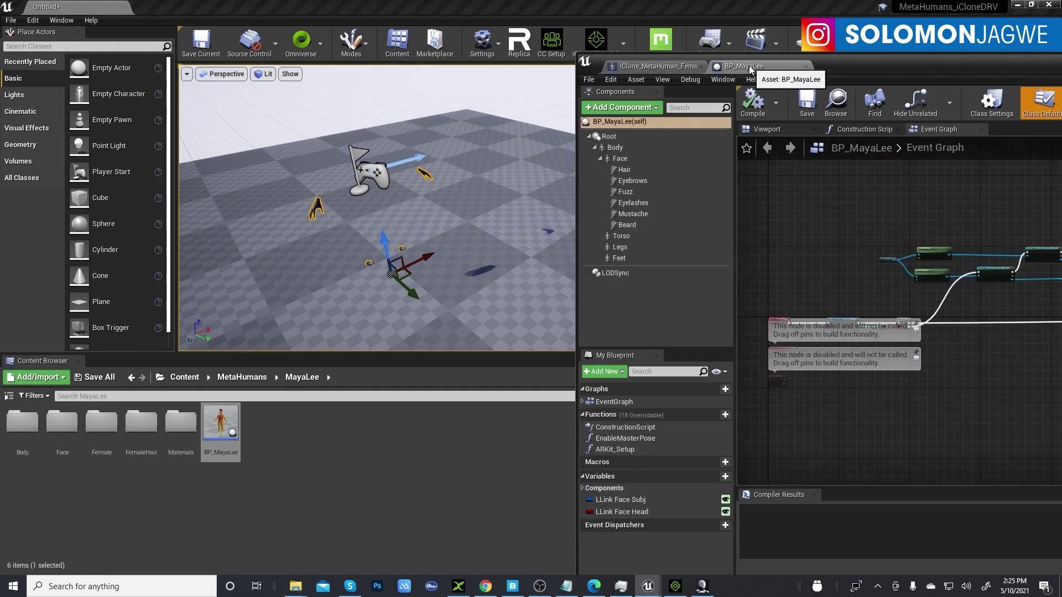
left_click(620, 158)
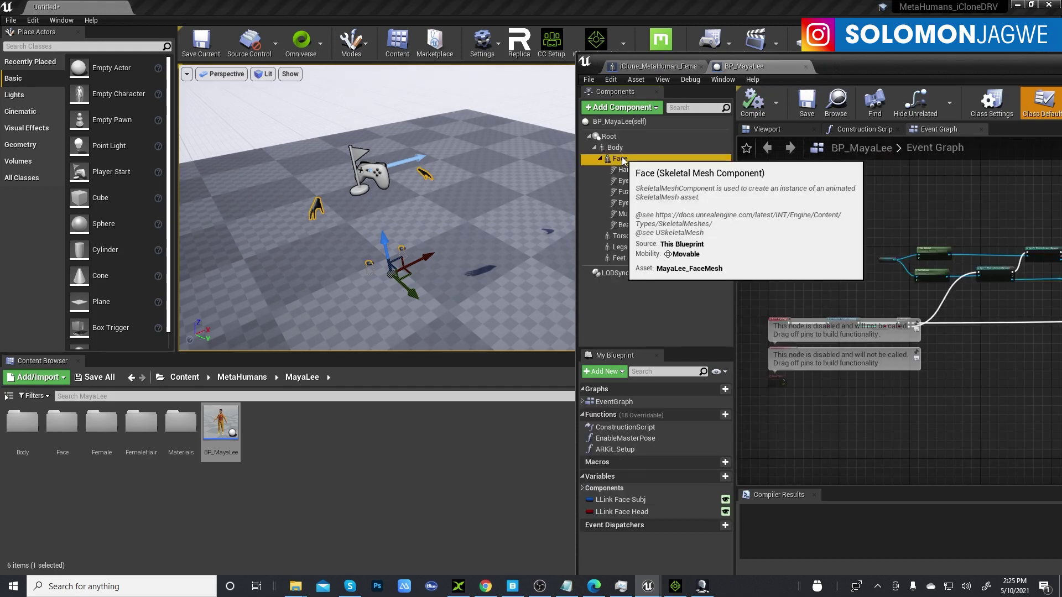
left_click(619, 258, "shift")
right_click(630, 195)
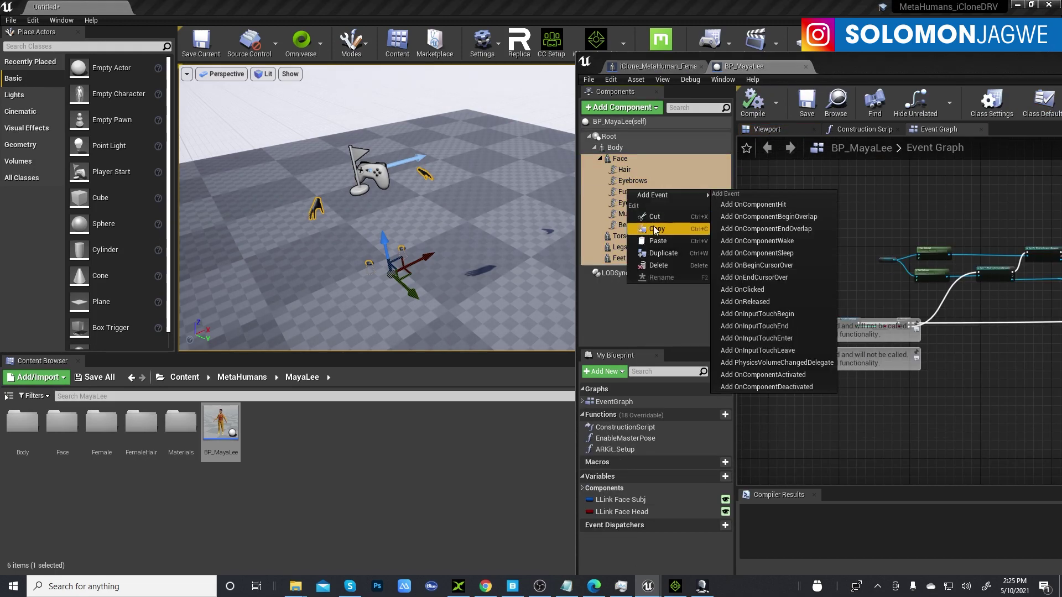
key("Escape")
- Paste the copied MetaHuman components into the iClone_MetaHuman_Female blueprint under its Skeletal Mesh Component
left_click(658, 67)
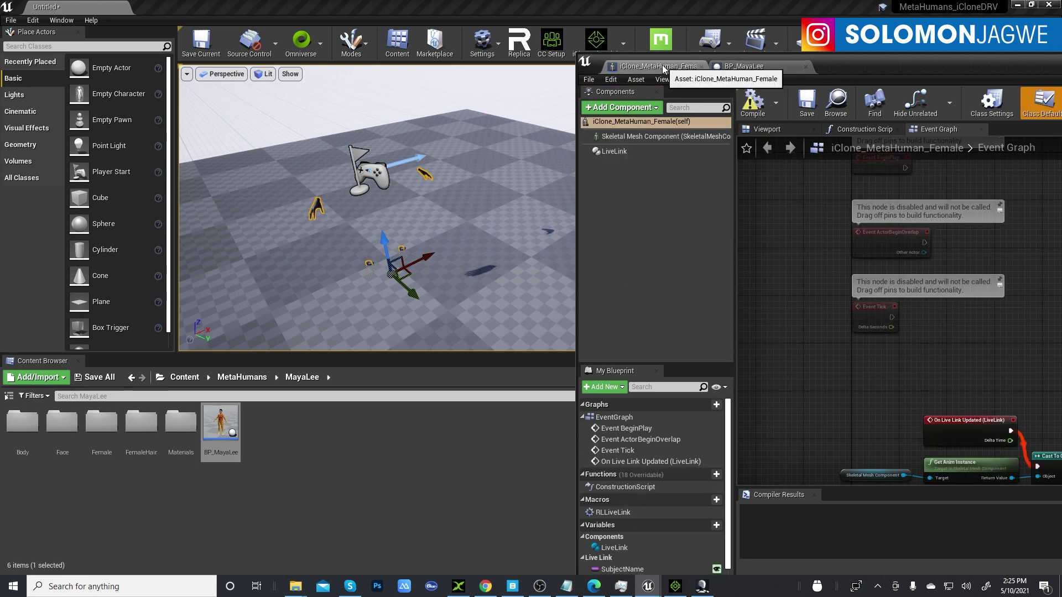
right_click(630, 124)
left_click(658, 136)
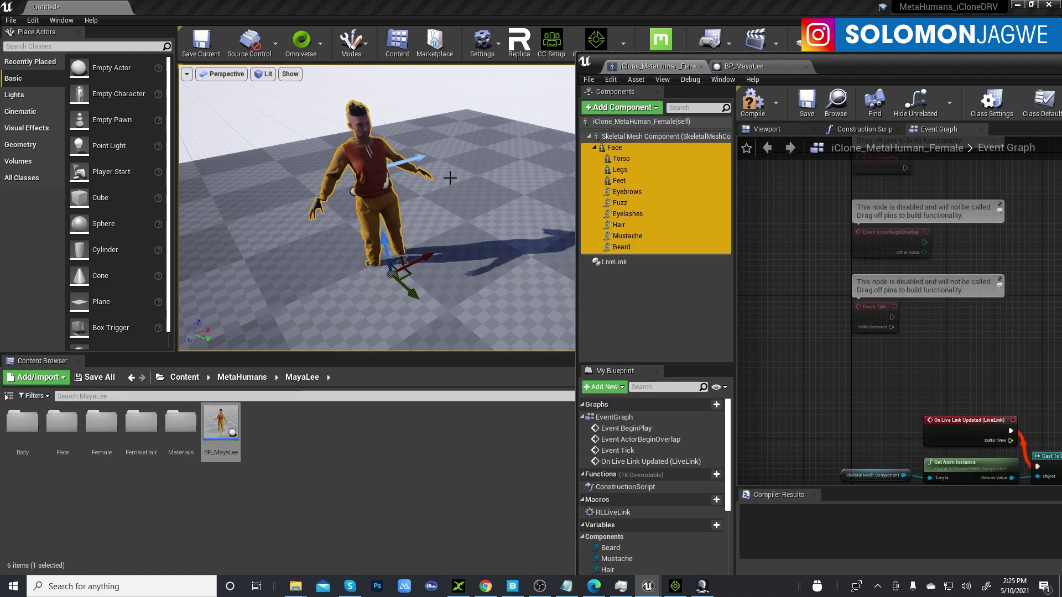
left_click(643, 295)
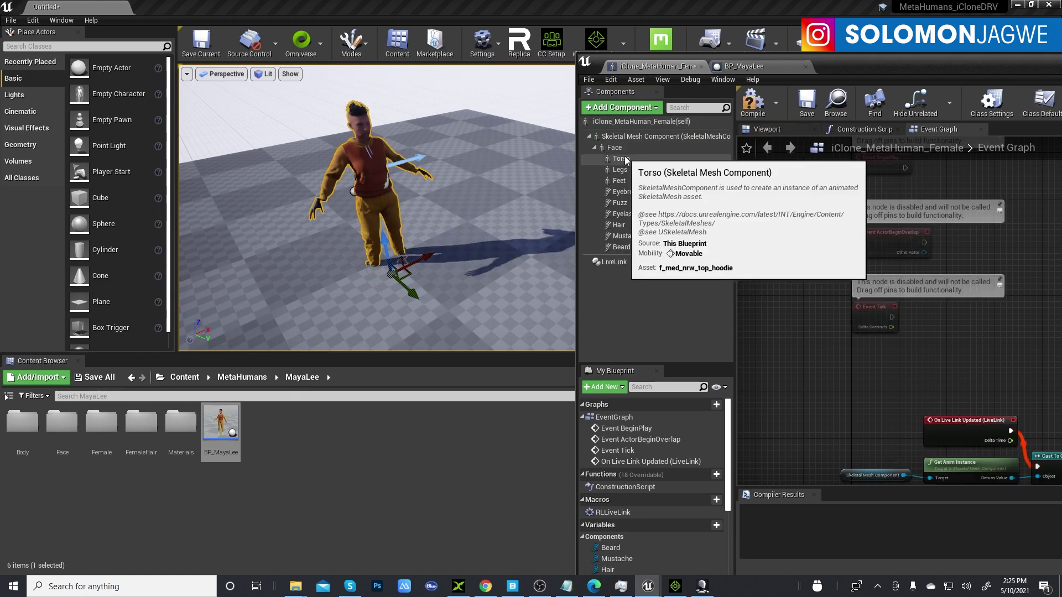
- Reparent the Torso, Legs and Feet components from Face to the Skeletal Mesh Component
left_click(594, 148)
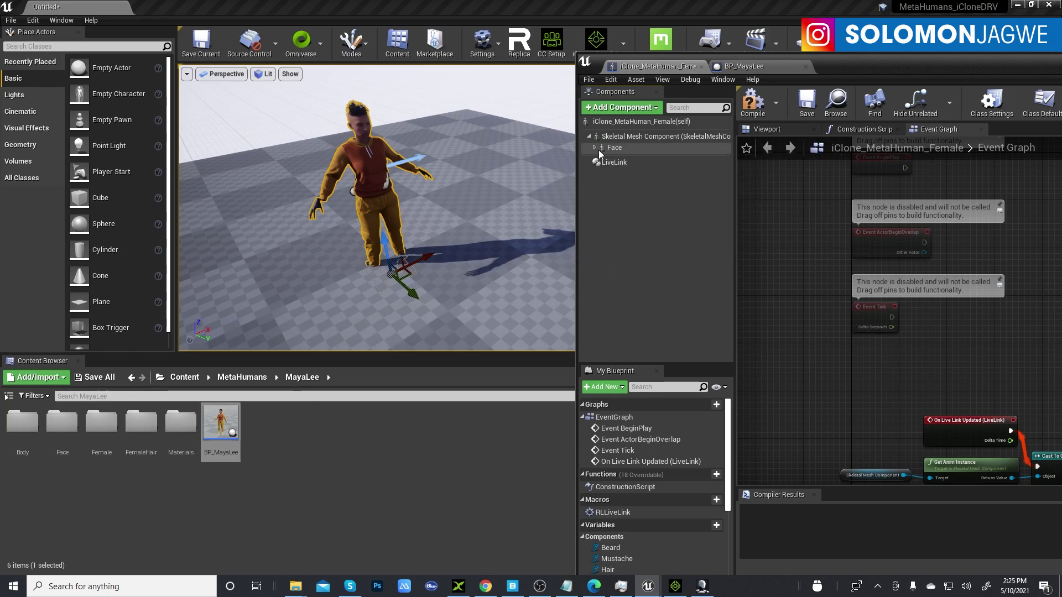
left_click(595, 148)
left_click(628, 158)
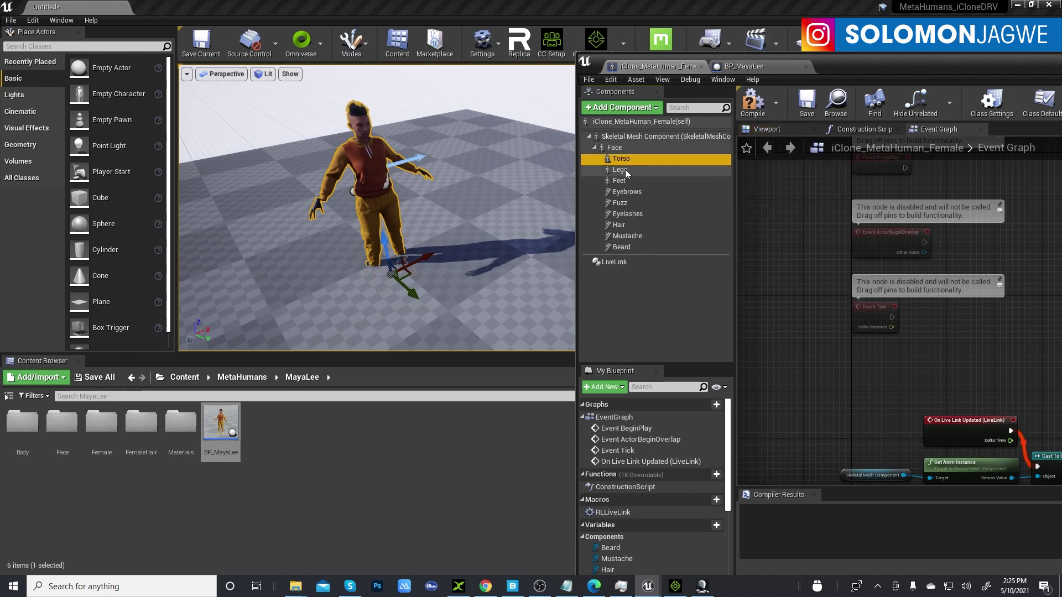
left_click(622, 181, "shift")
left_click_drag(622, 158, 628, 141)
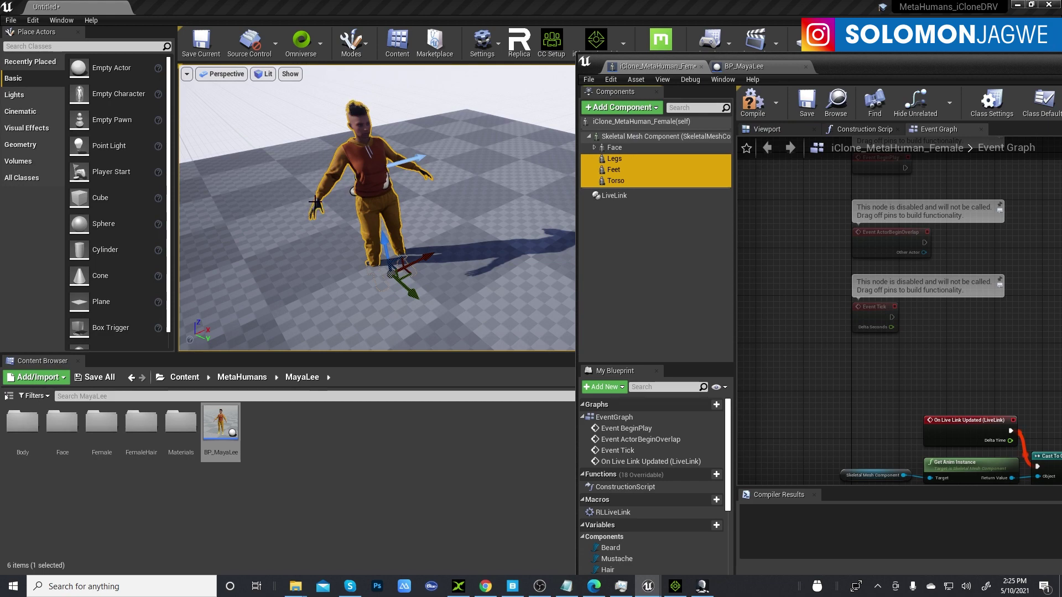
- Minimize the blueprint editor and assign the skin-textured M_BodySynthesized material instance to Element 0 of the f_med_nrw_body actor
scroll(314, 202, "up", 5)
key("f")
scroll(421, 200, "up", 5)
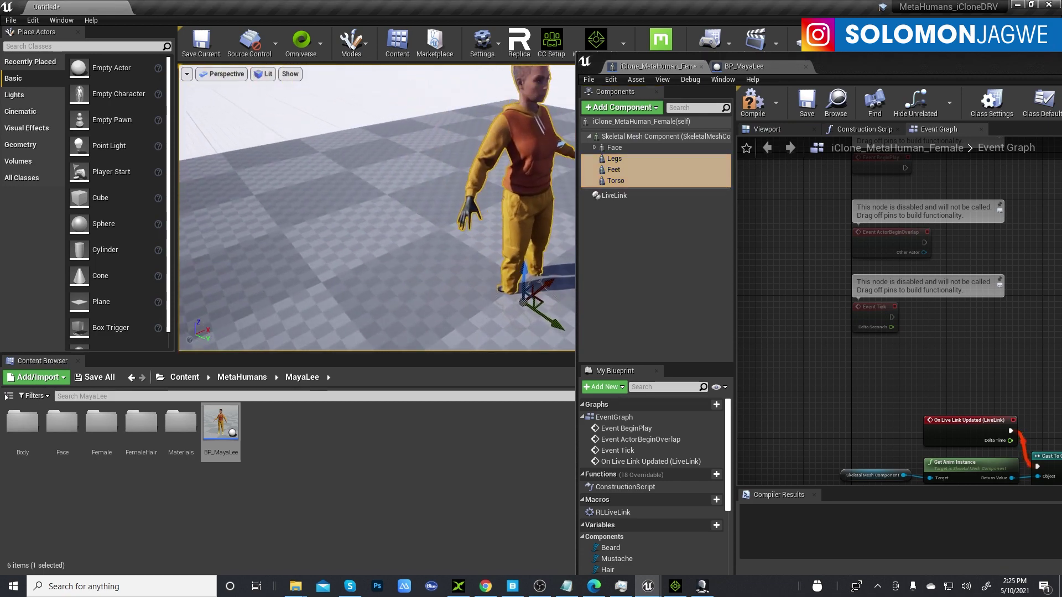
left_click_drag(815, 71, 311, 73)
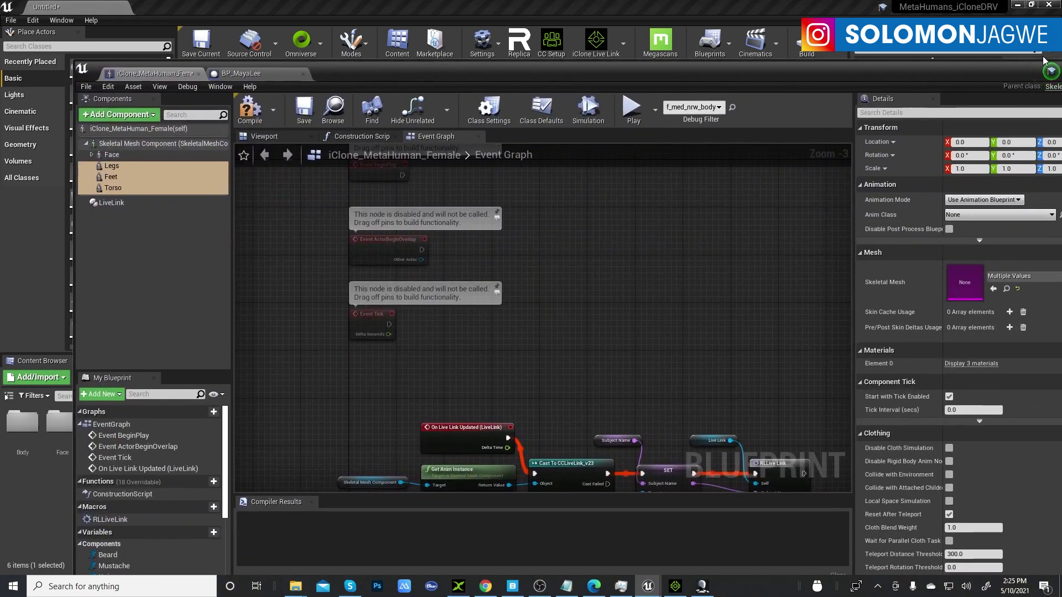
left_click_drag(985, 70, 895, 71)
left_click(980, 71)
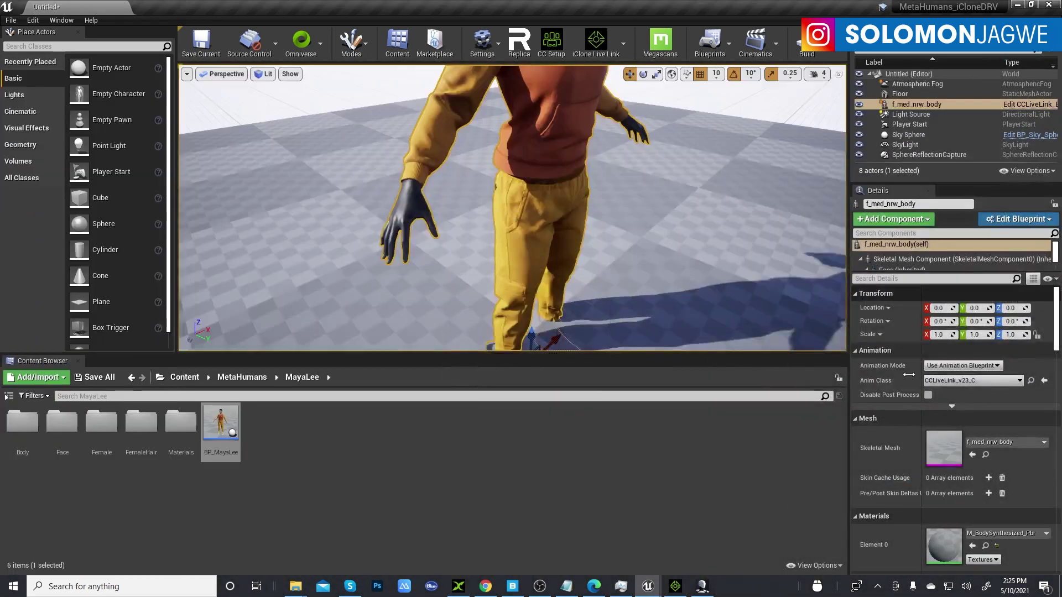
mouse_move(1057, 346)
left_mouse_down()
mouse_move(1057, 377)
mouse_move(1057, 355)
left_mouse_up()
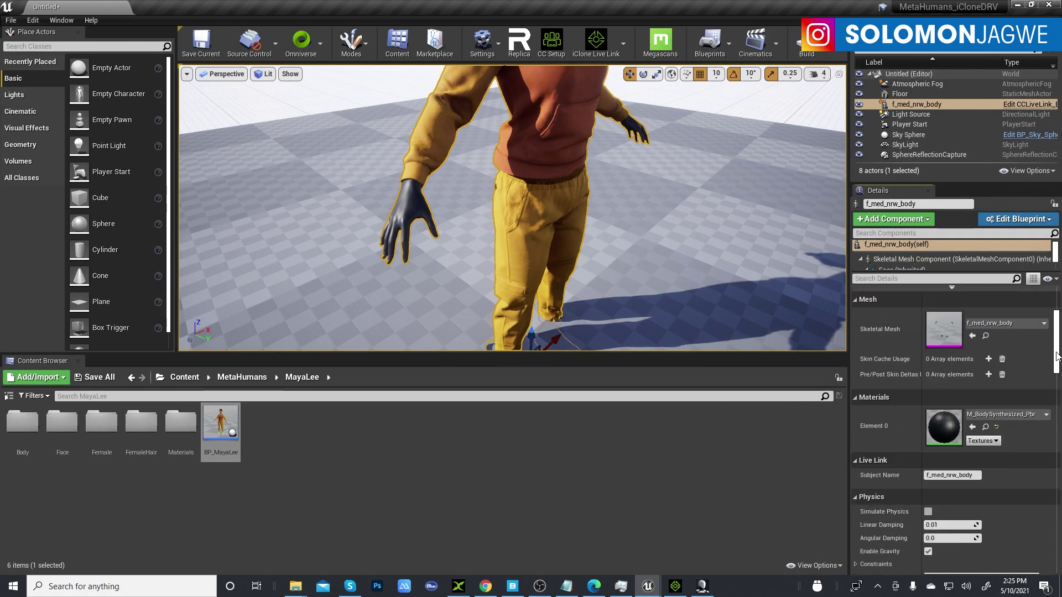
left_click(1045, 414)
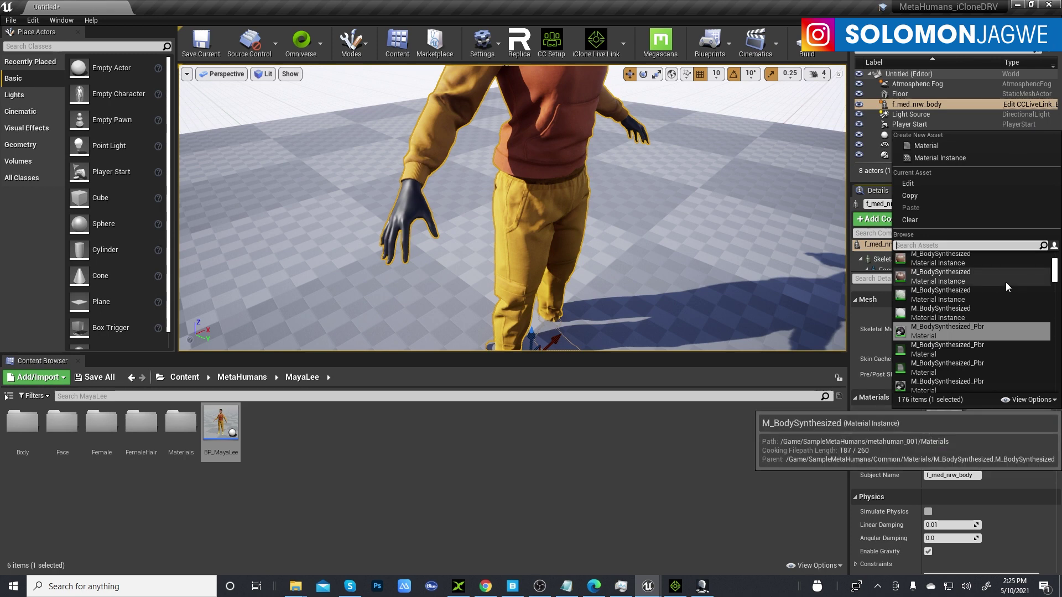
left_click(934, 257)
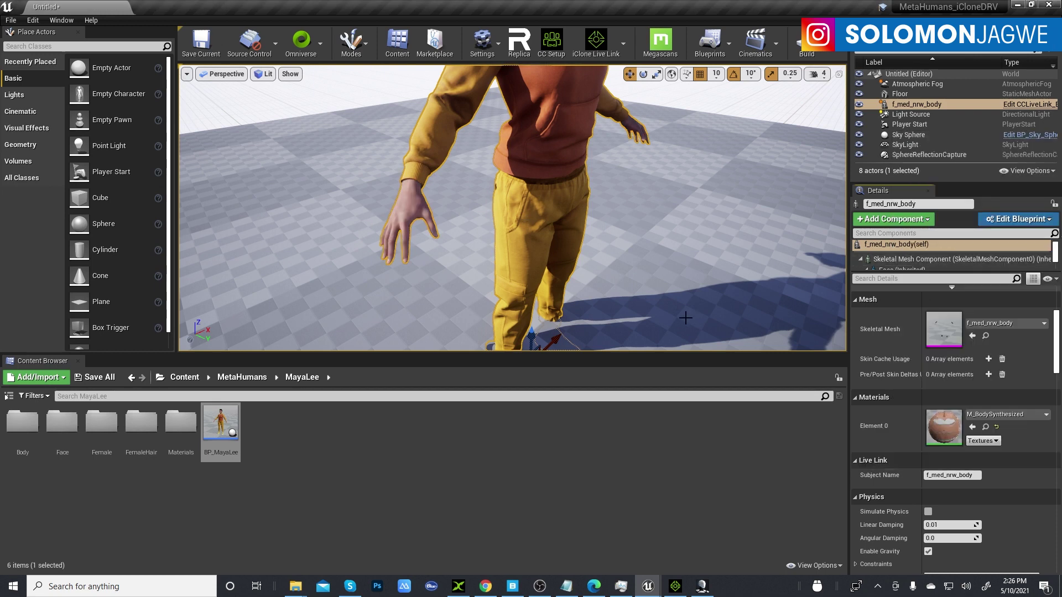
- Save the current level as iClone_MetaHuman_Female_00 in the Content/Levels folder
left_click(10, 20)
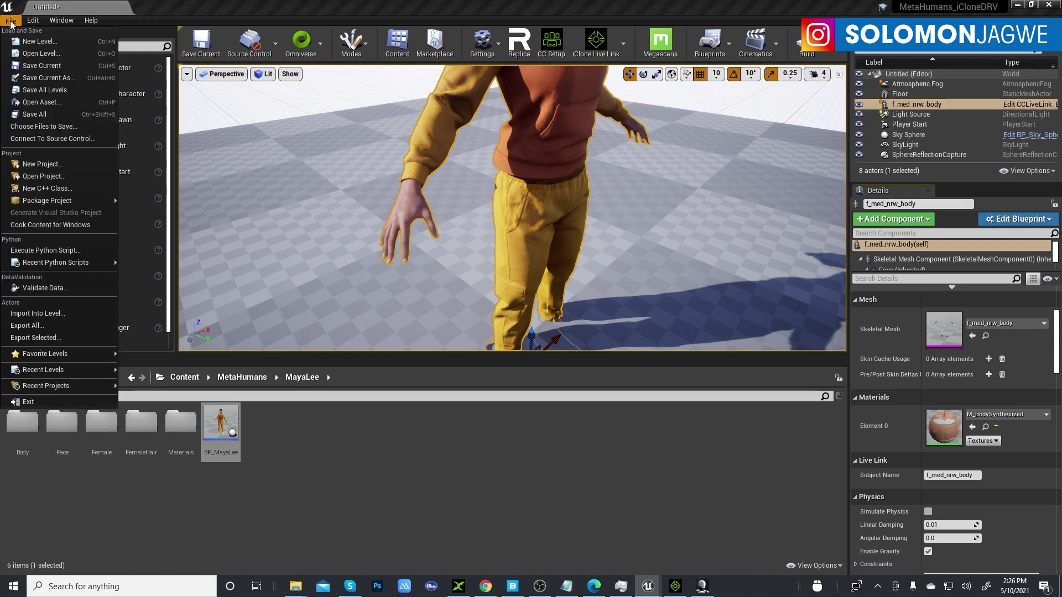
left_click(54, 79)
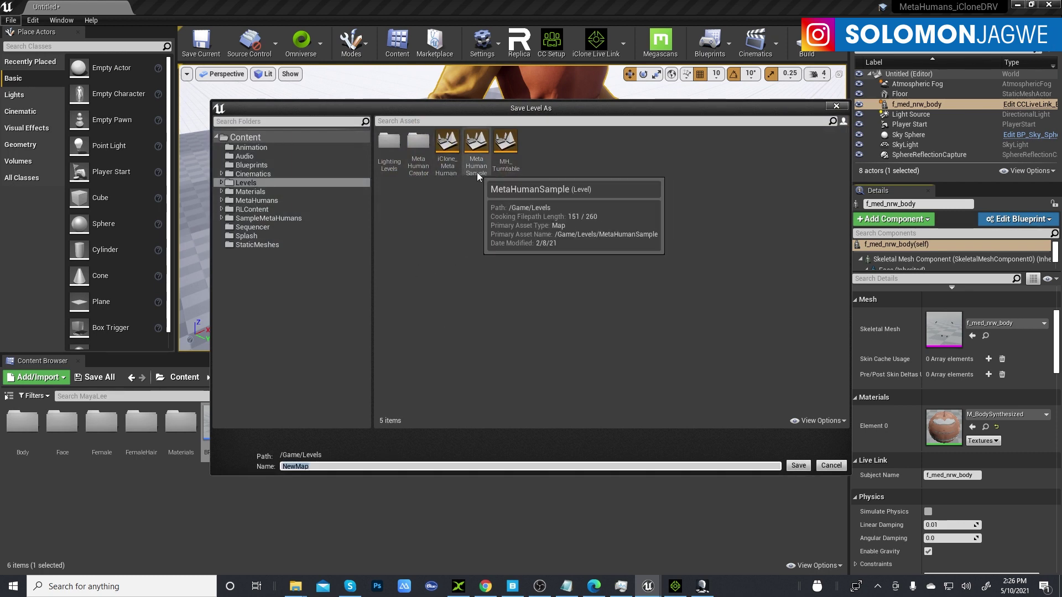
left_click(457, 166)
left_click(361, 466)
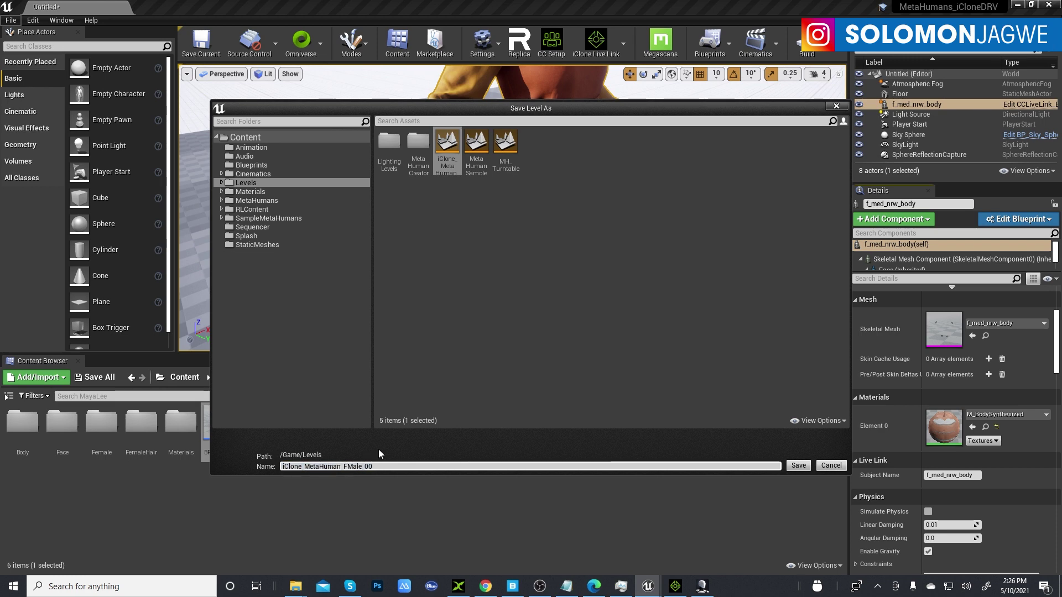
type("Fe")
key("Delete")
type("m")
left_click(798, 468)
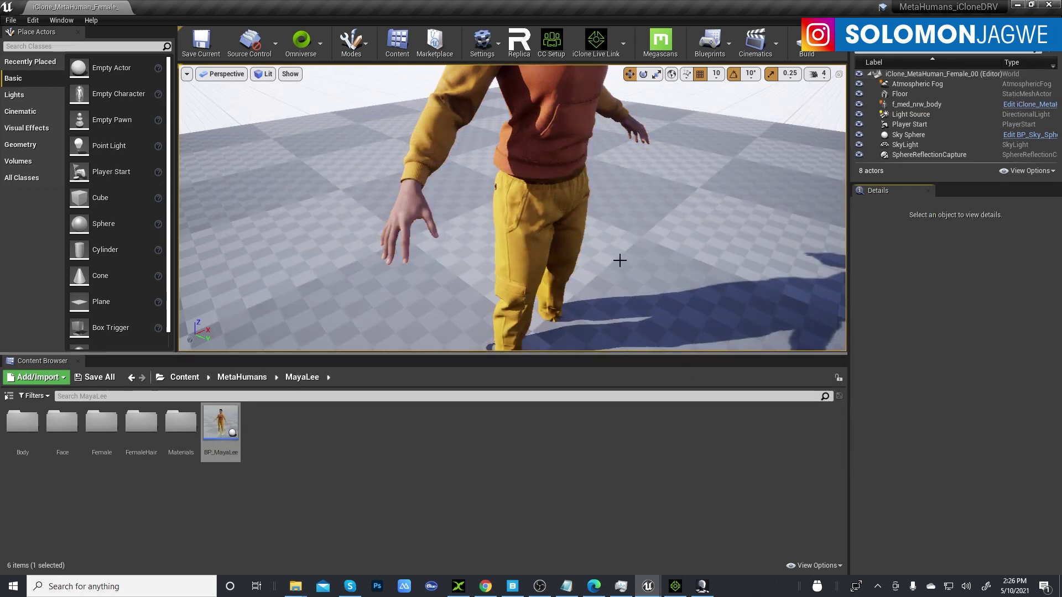
- Switch to iClone, activate the link in Unreal Live Link, and return to Unreal Engine to check the character
scroll(545, 211, "down", 5)
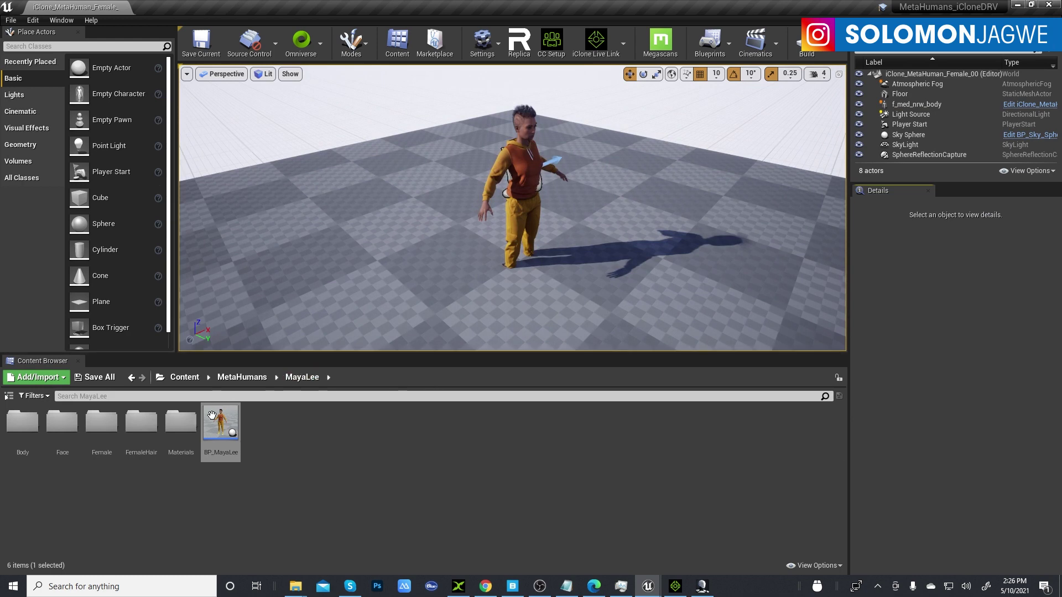
left_click(671, 588)
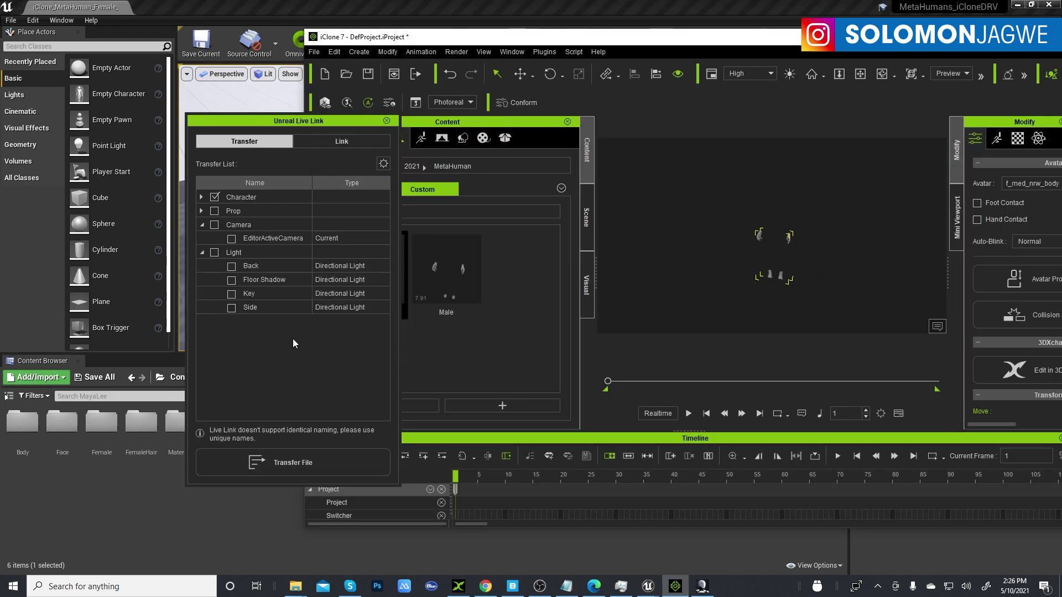
left_click(342, 139)
left_click(295, 465)
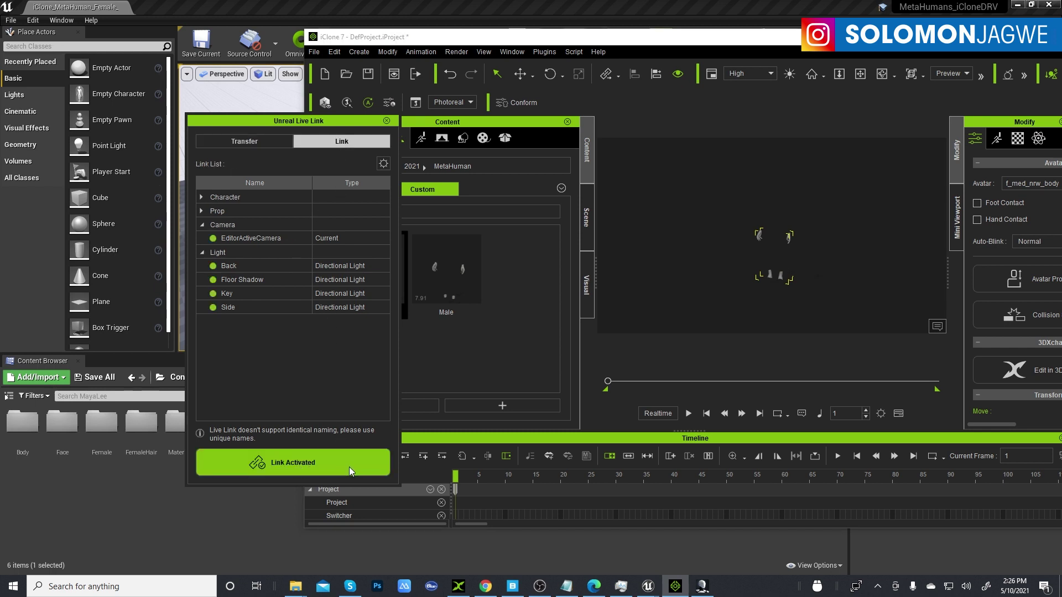
left_click_drag(340, 124, 918, 235)
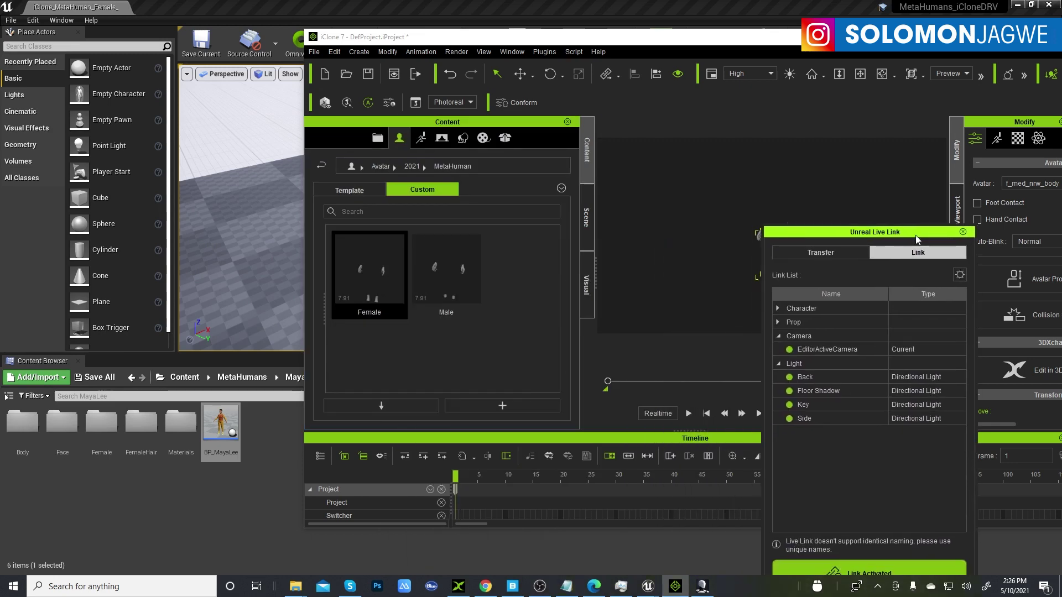
left_click(213, 12)
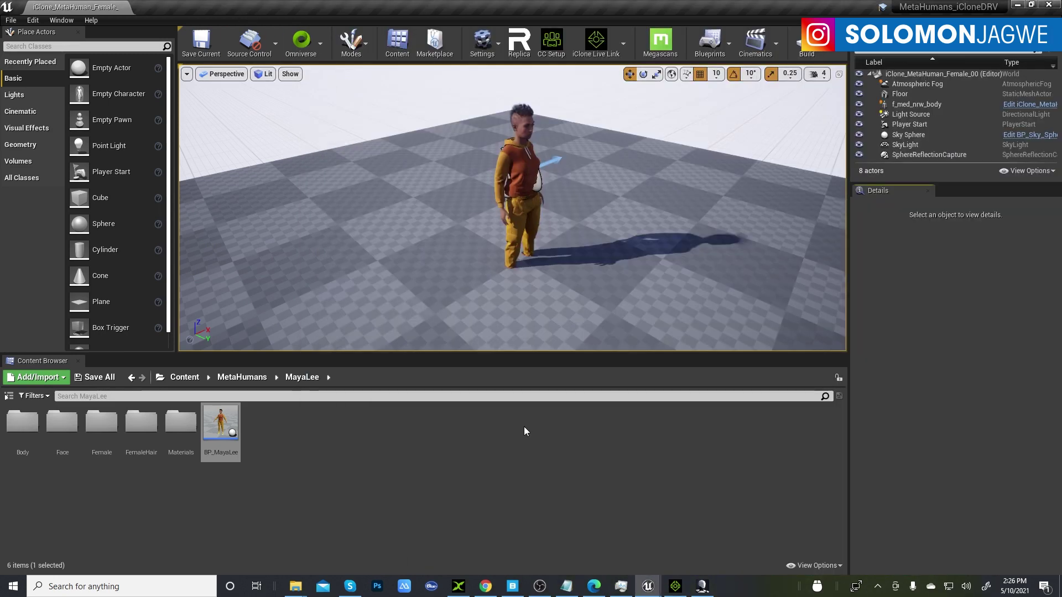
- Switch to iClone and apply the Routine 04 motion from Street Dance Hip Hop > Routines to the female avatar
left_click(675, 588)
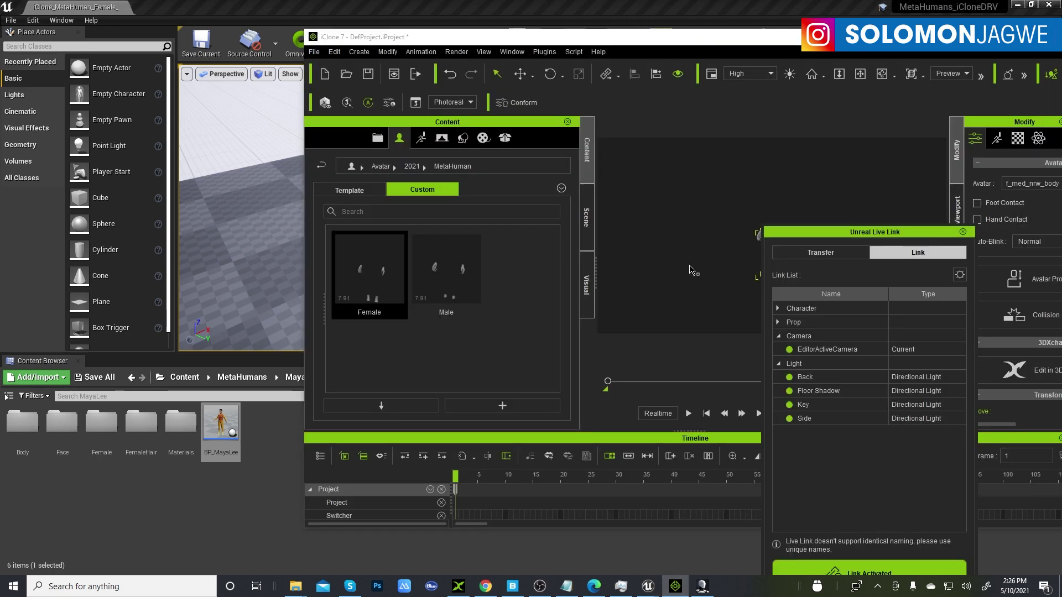
left_click(418, 139)
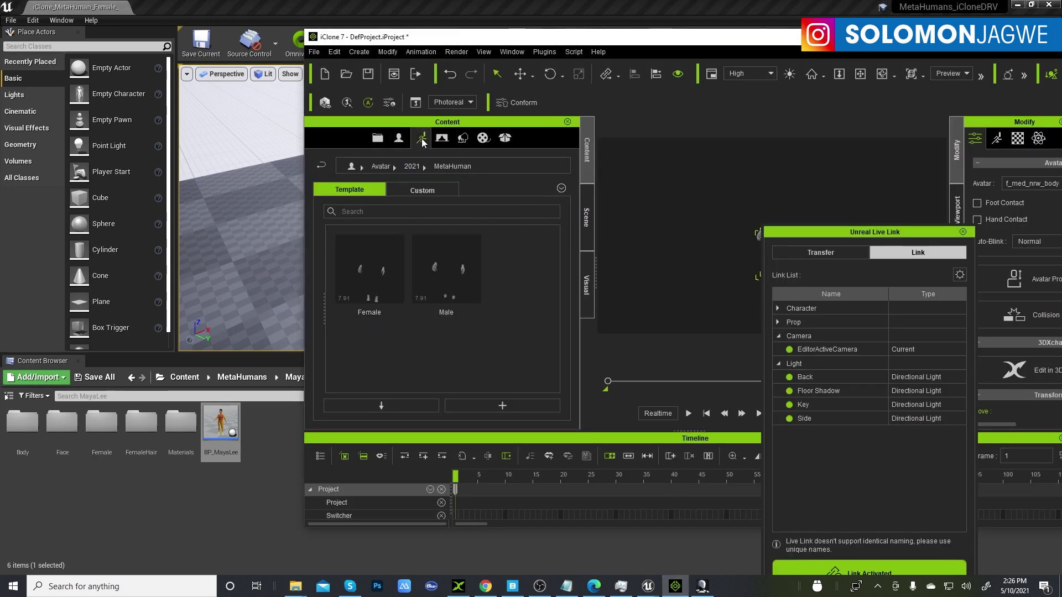
double_click(465, 271)
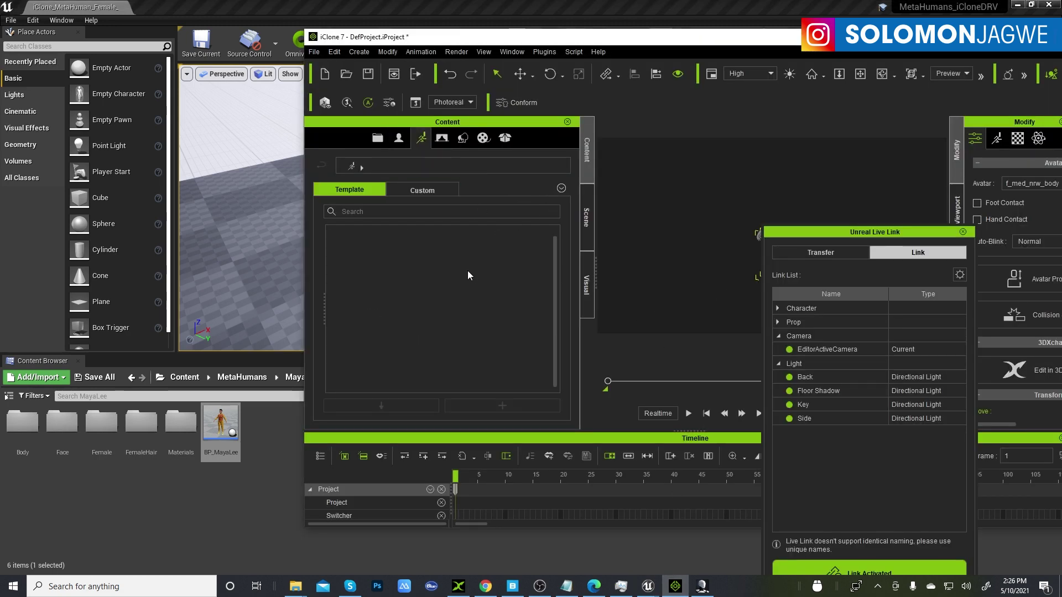
left_click_drag(556, 241, 555, 348)
double_click(464, 283)
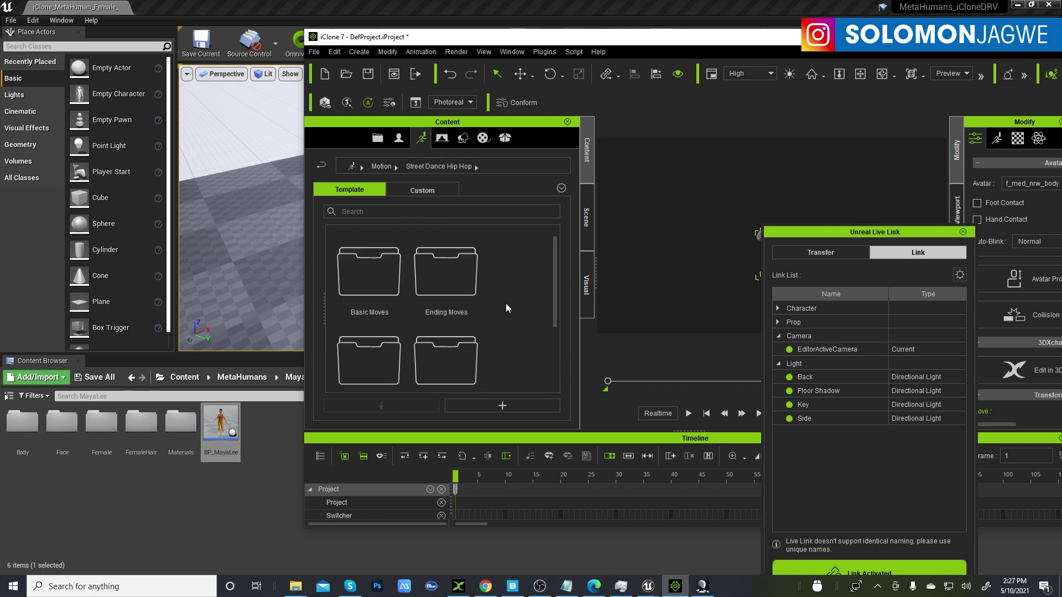
double_click(381, 359)
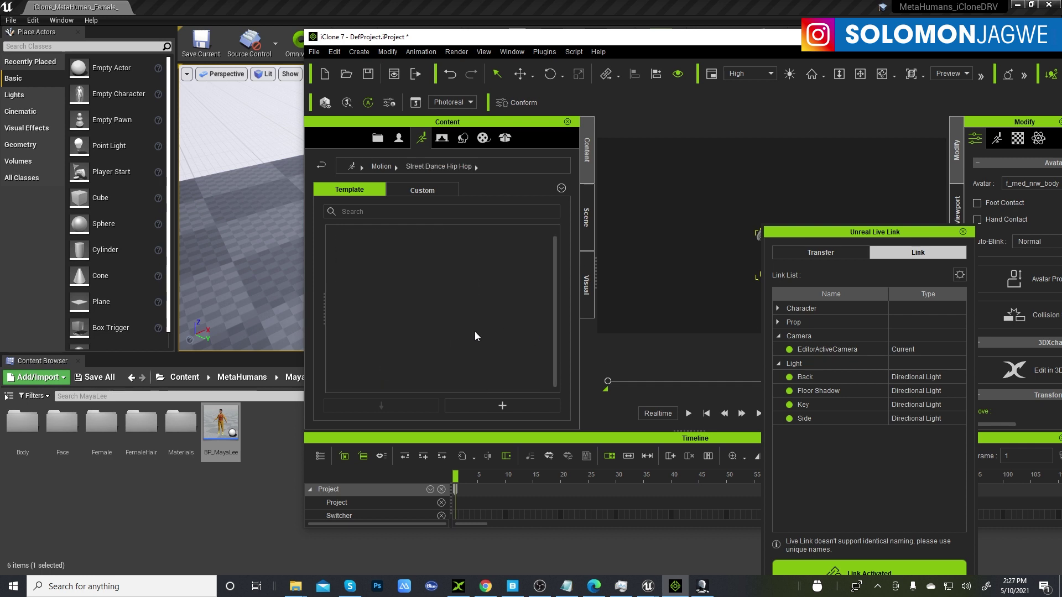
left_click_drag(554, 301, 543, 337)
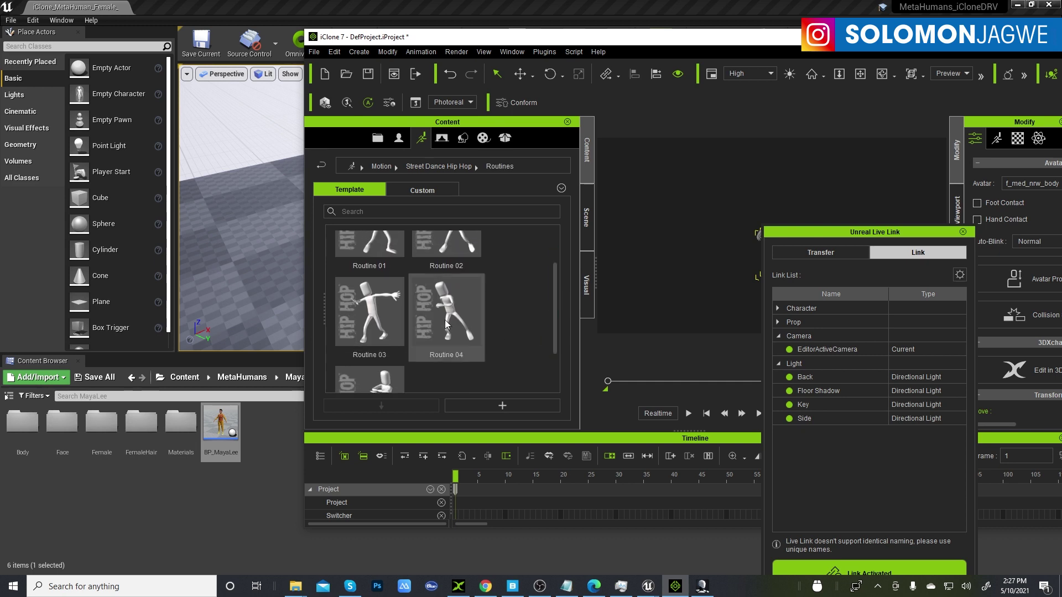
left_click_drag(445, 324, 743, 312)
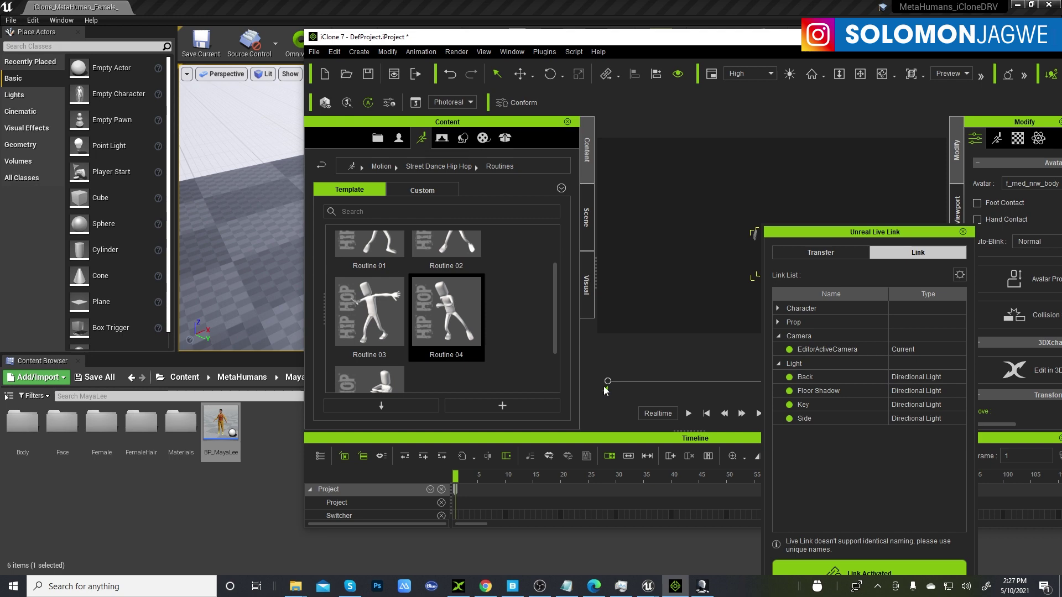
- Play the dance motion, uncover the Unreal viewport to check MayaLee's movement, and deactivate the link in Unreal Live Link
left_click_drag(835, 232, 817, 336)
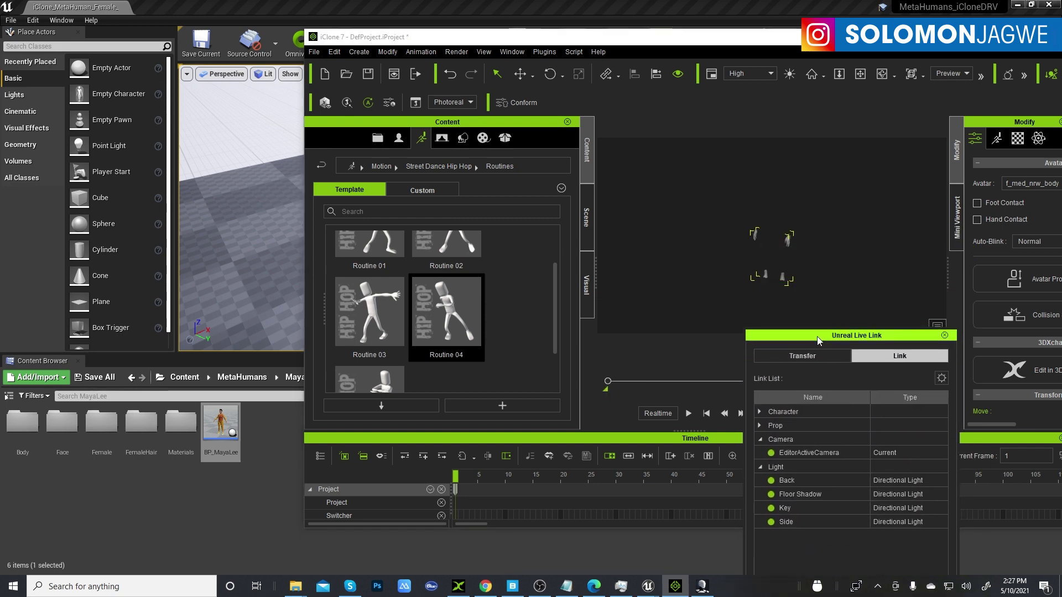
left_click(688, 413)
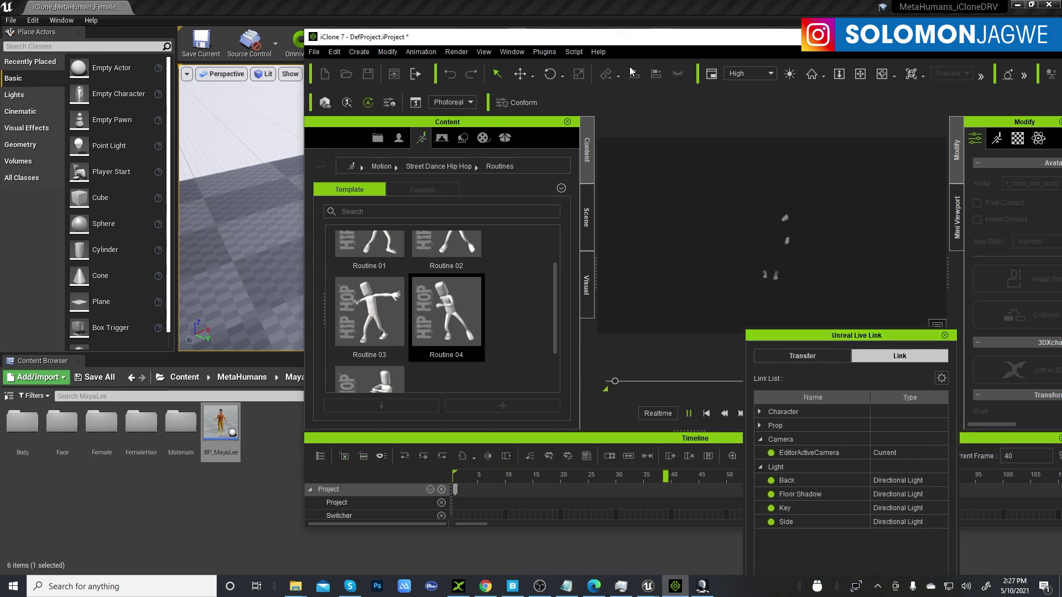
left_click_drag(631, 37, 576, 369)
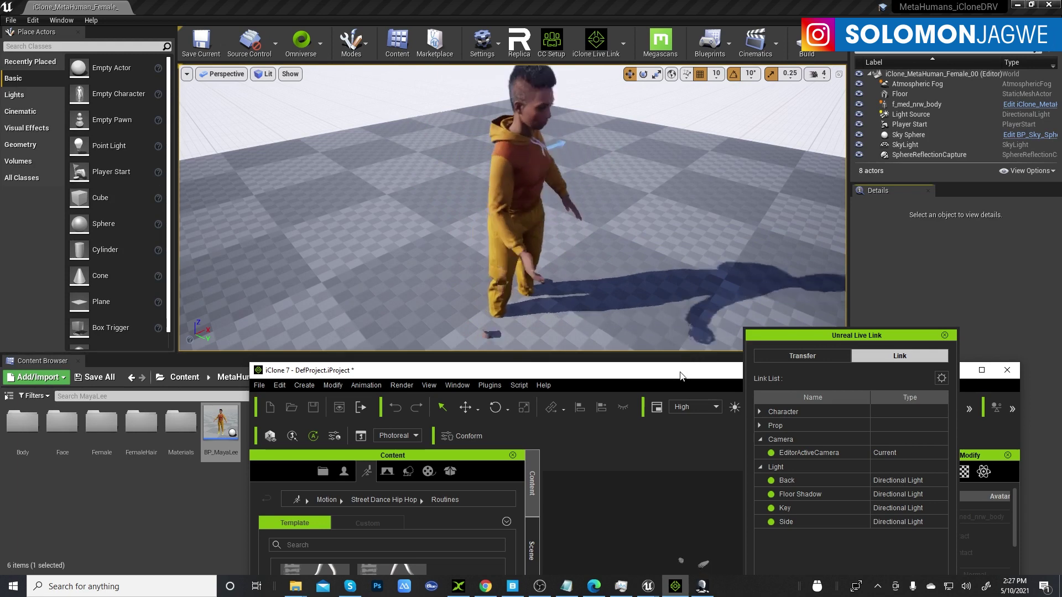
left_click_drag(862, 335, 929, 201)
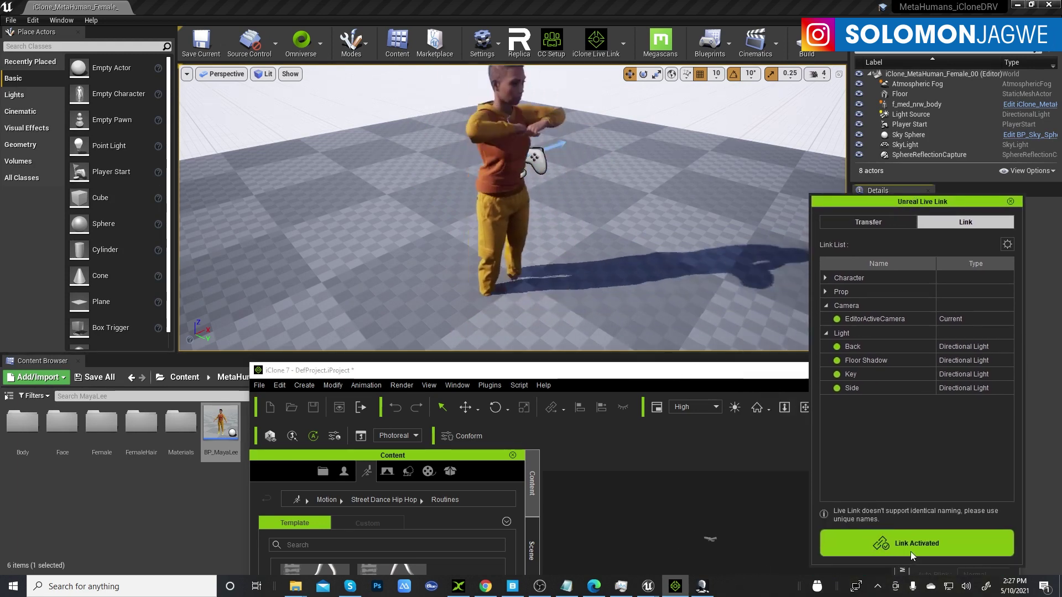
left_click(909, 547)
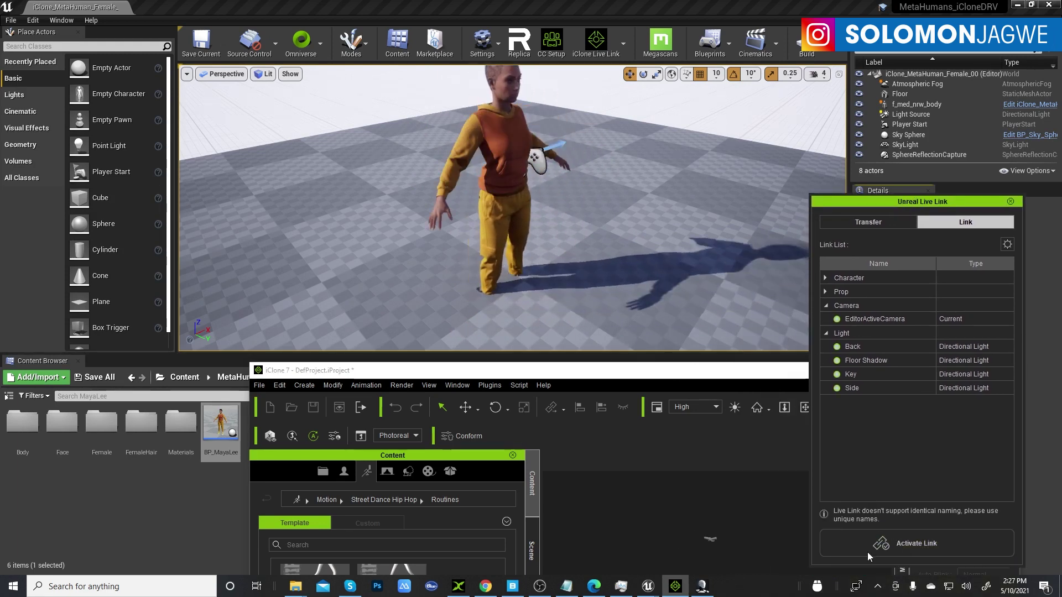
left_click(658, 125)
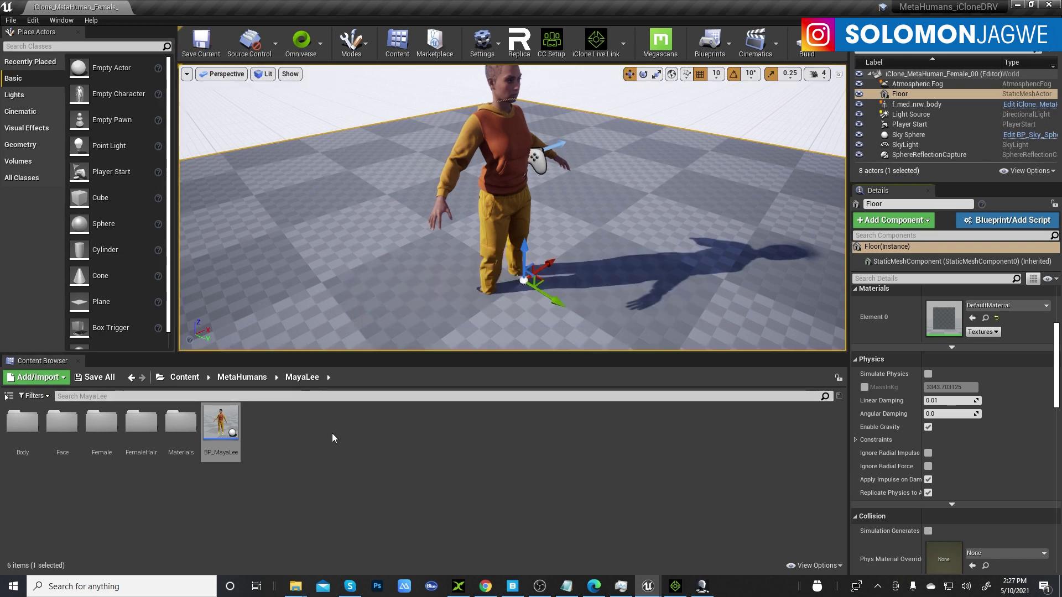
- Switch to the BP_MayaLee blueprint and open the f_med_nrw_btm_cargopants skeletal mesh used by its Legs component
mouse_move(654, 592)
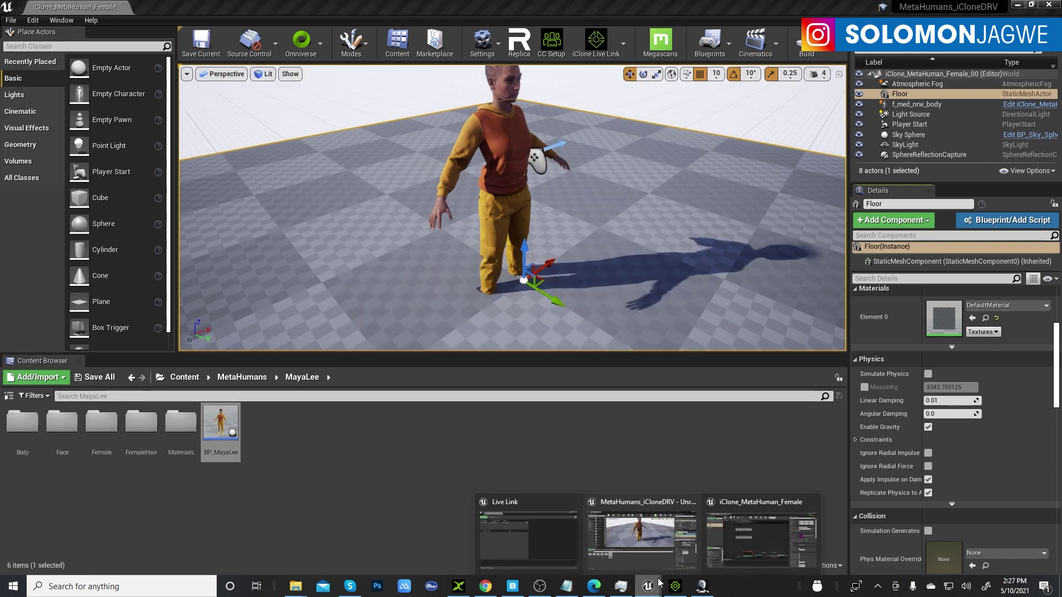
left_click(729, 503)
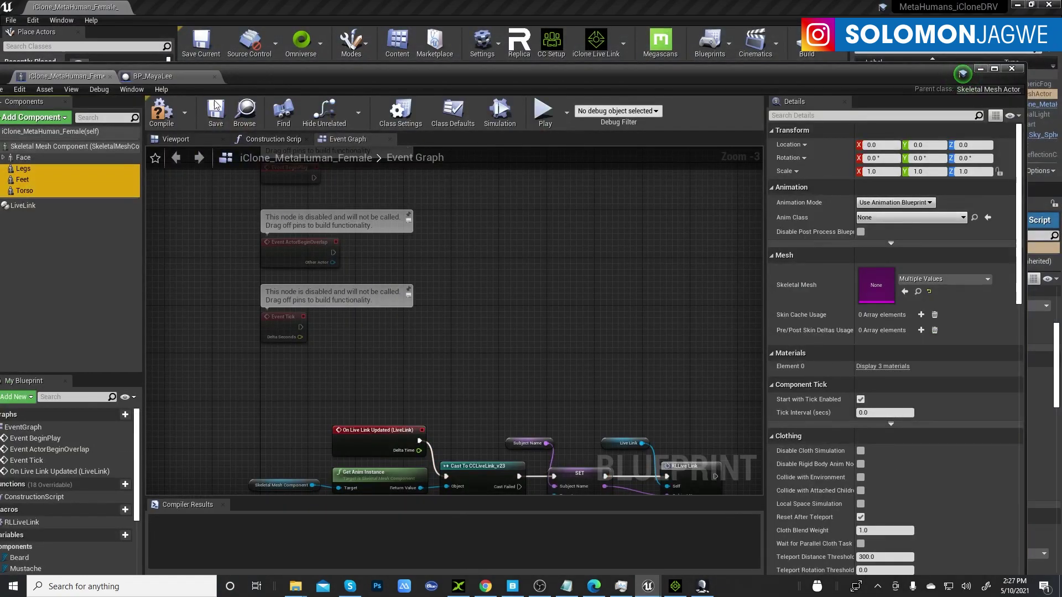
left_click(169, 80)
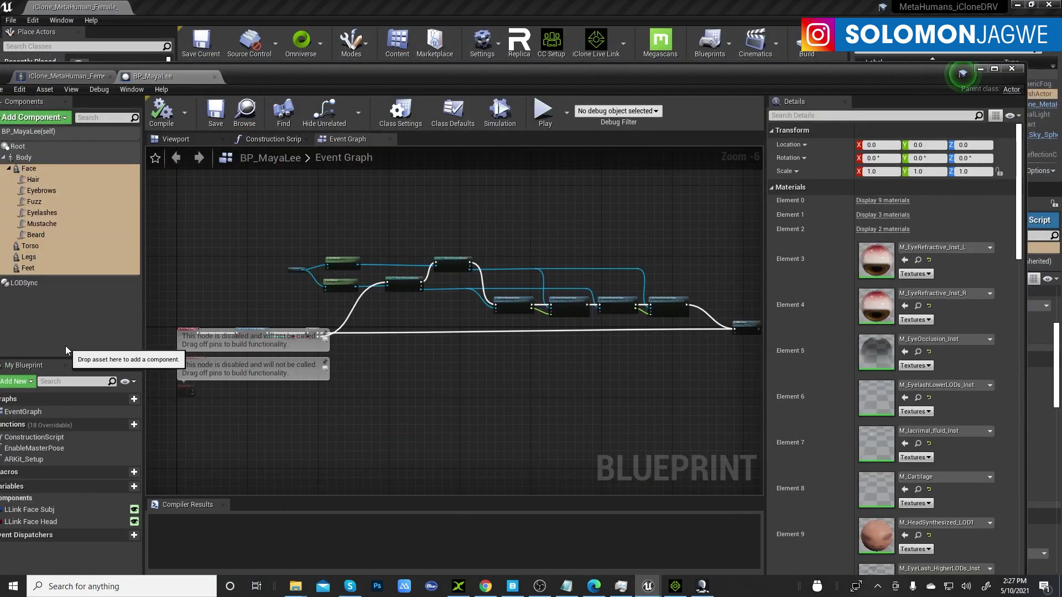
left_click(29, 258)
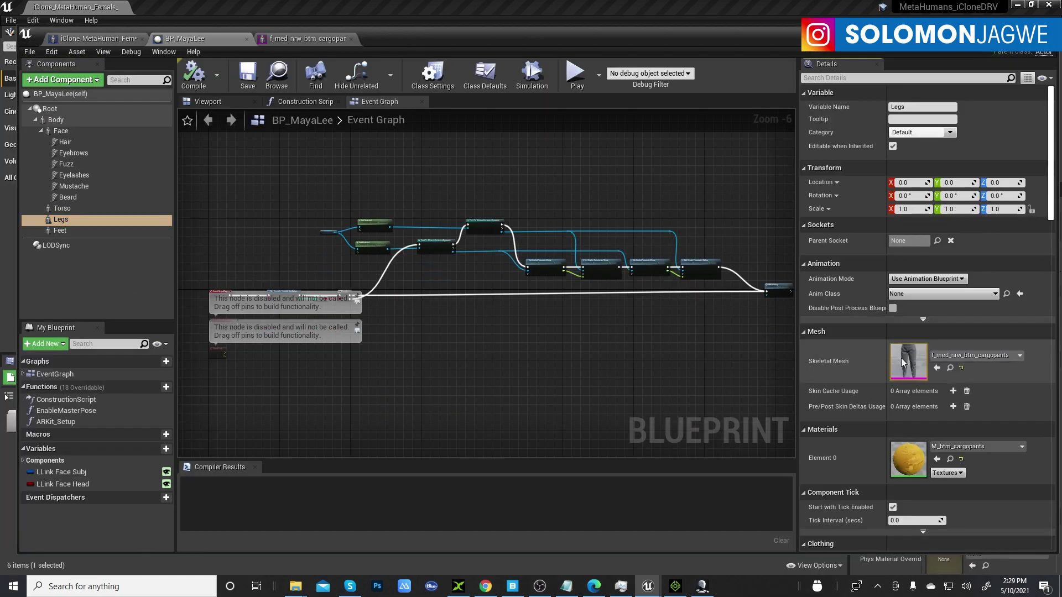
double_click(901, 358)
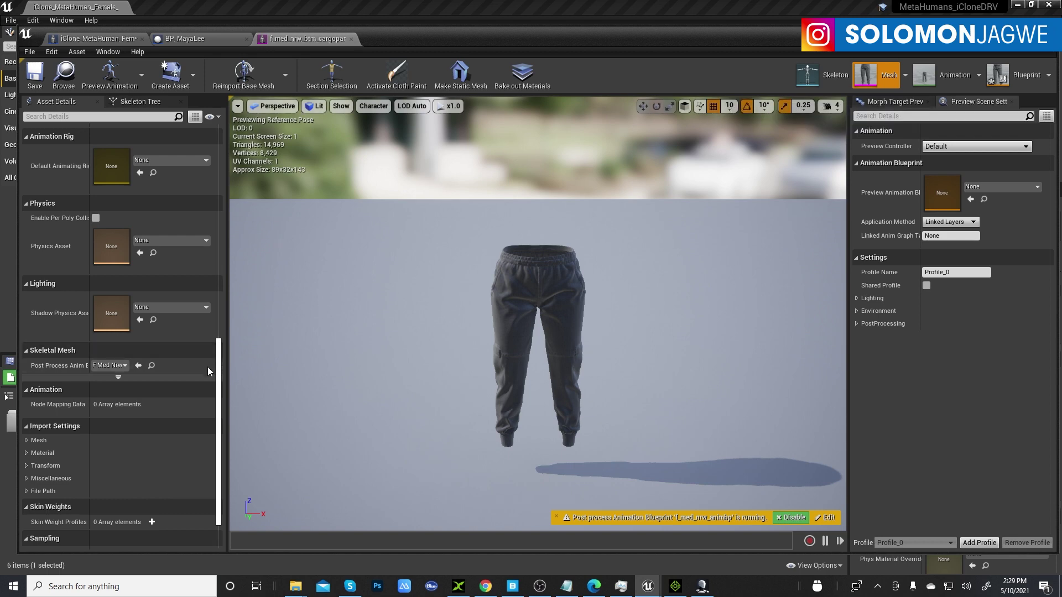
- Choose f_med_nrw_animbp as the Post Process Anim Blueprint of the cargo pants mesh
scroll(220, 345, "up", 5)
scroll(220, 345, "up", 1)
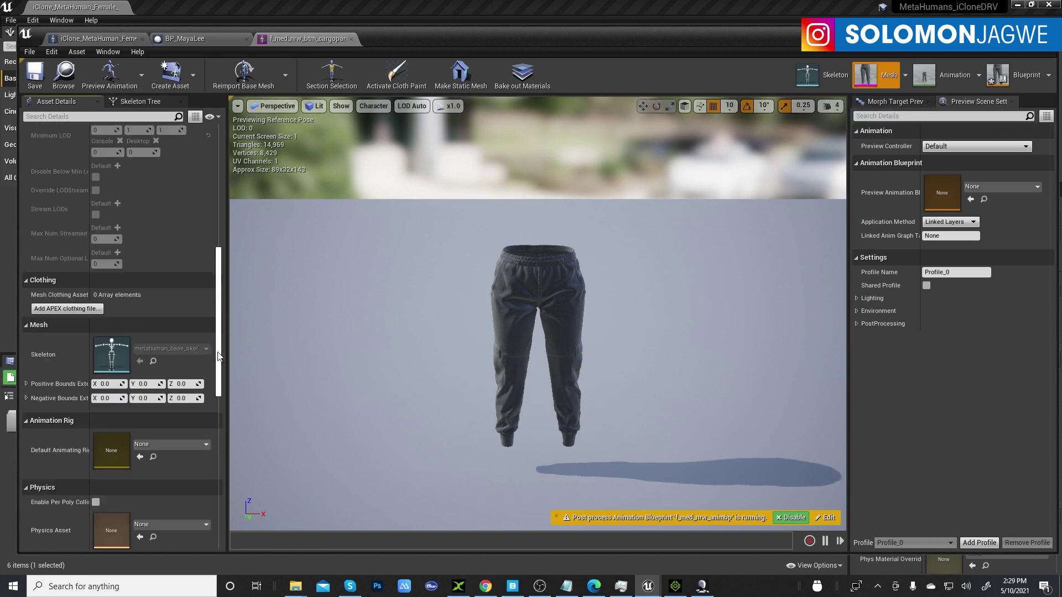
scroll(222, 436, "down", 7)
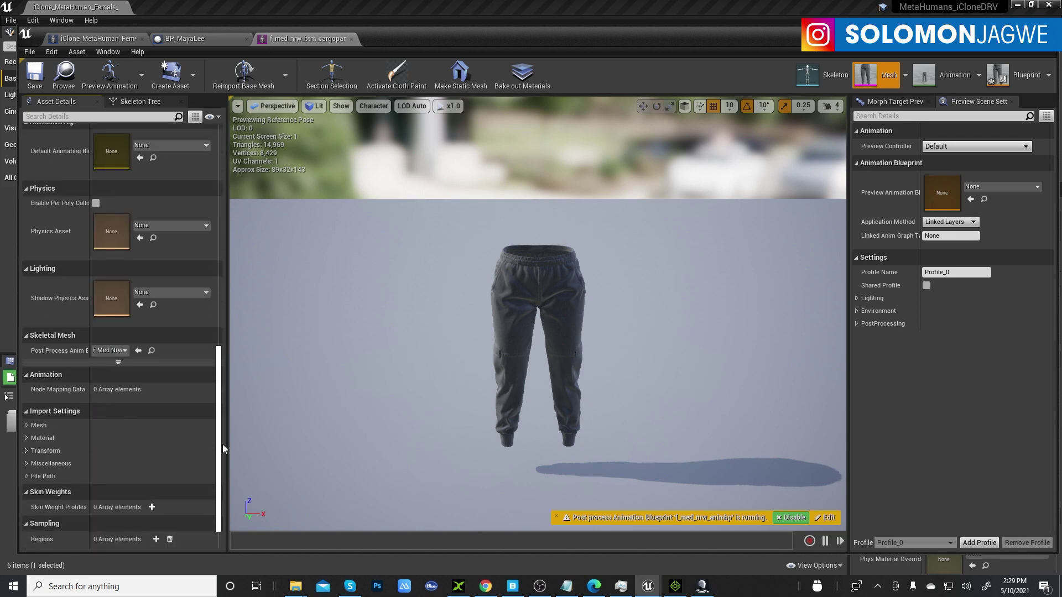
left_click(117, 314)
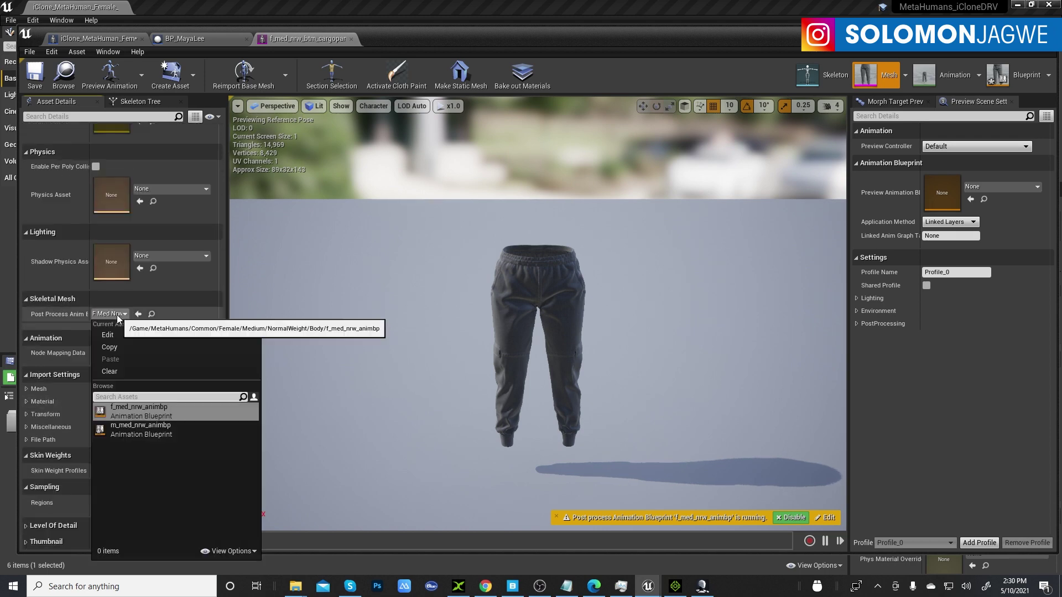
mouse_move(147, 412)
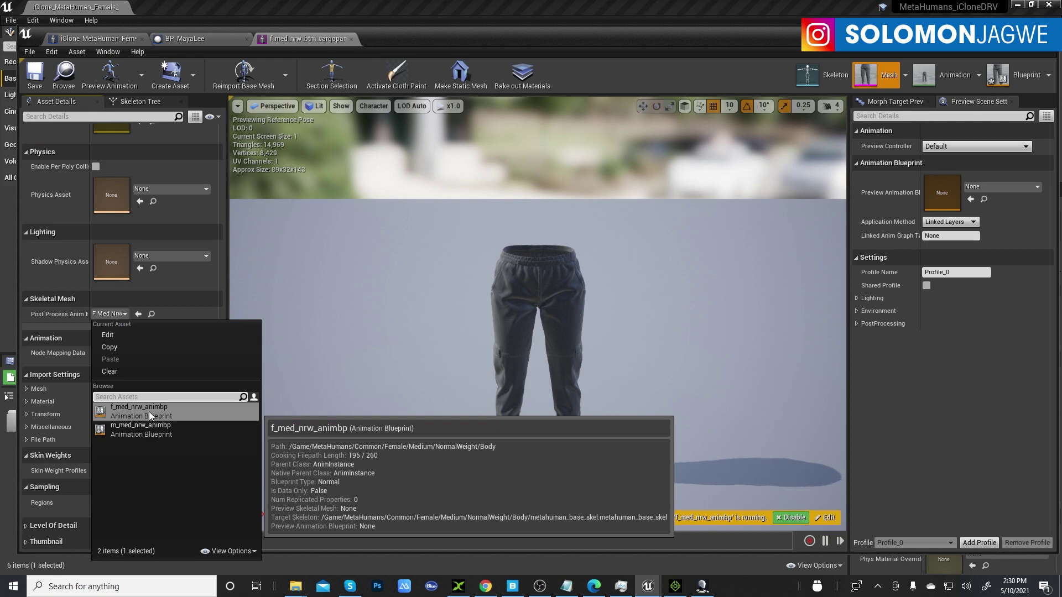
left_click(150, 411)
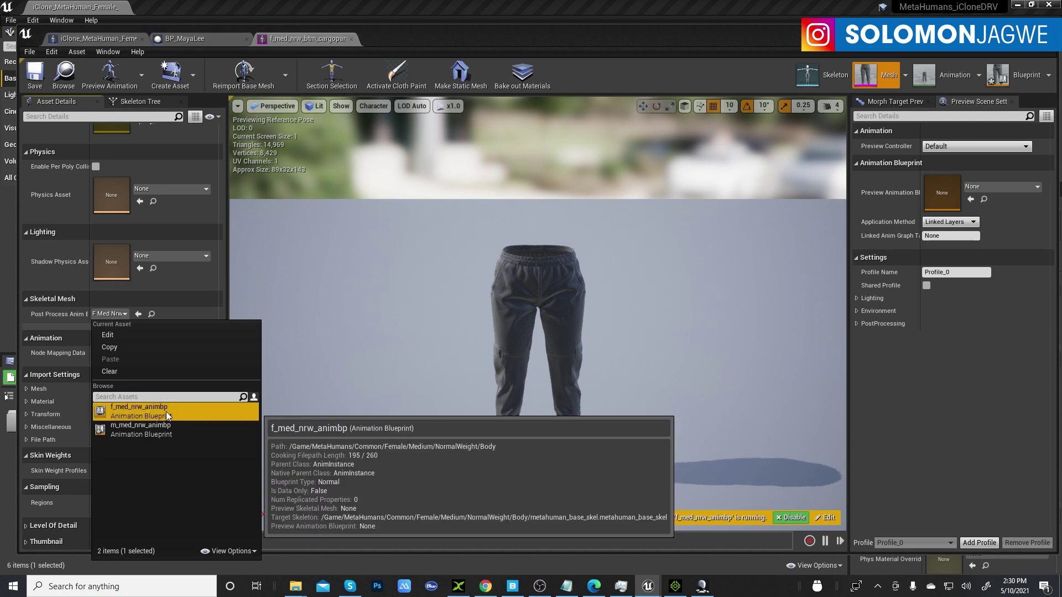
- Review the cargo pants mesh's asset settings and locate its Post Process Anim Blueprint among the project assets
left_click(221, 252)
scroll(221, 252, "up", 10)
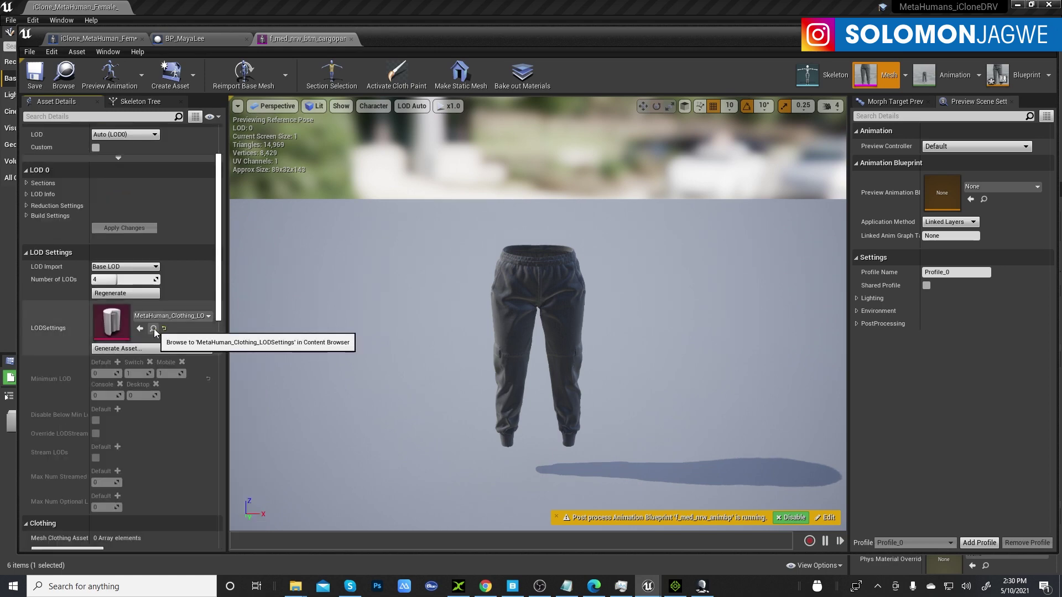
scroll(213, 390, "down", 3)
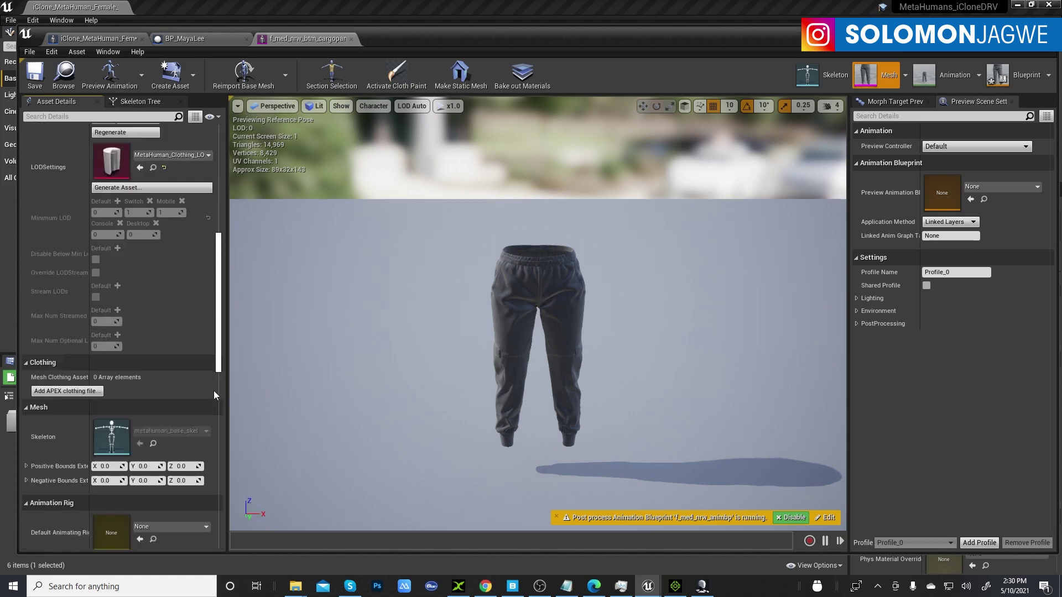
scroll(213, 390, "down", 5)
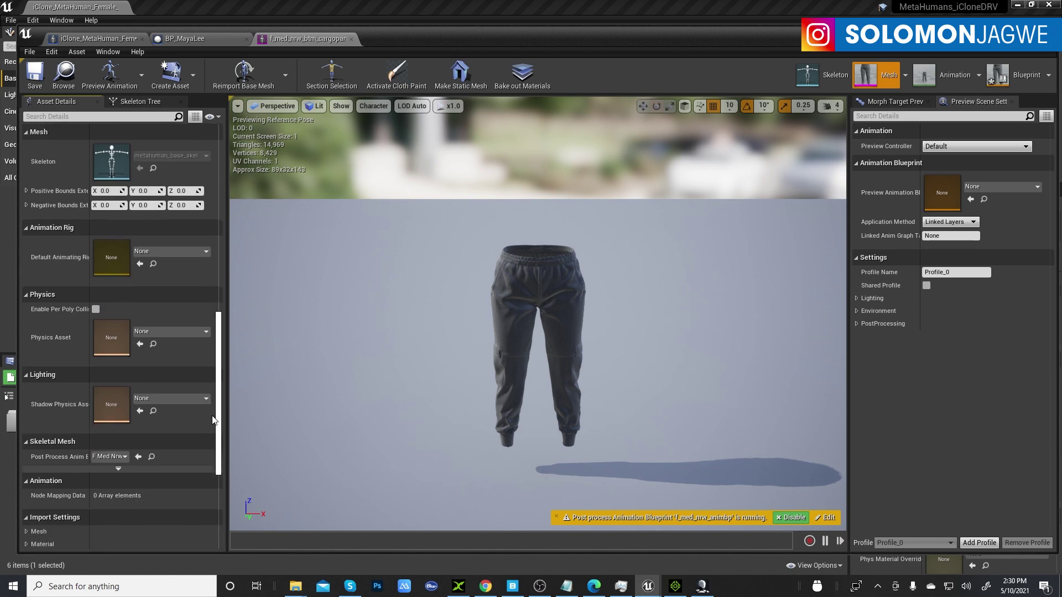
left_click(153, 457)
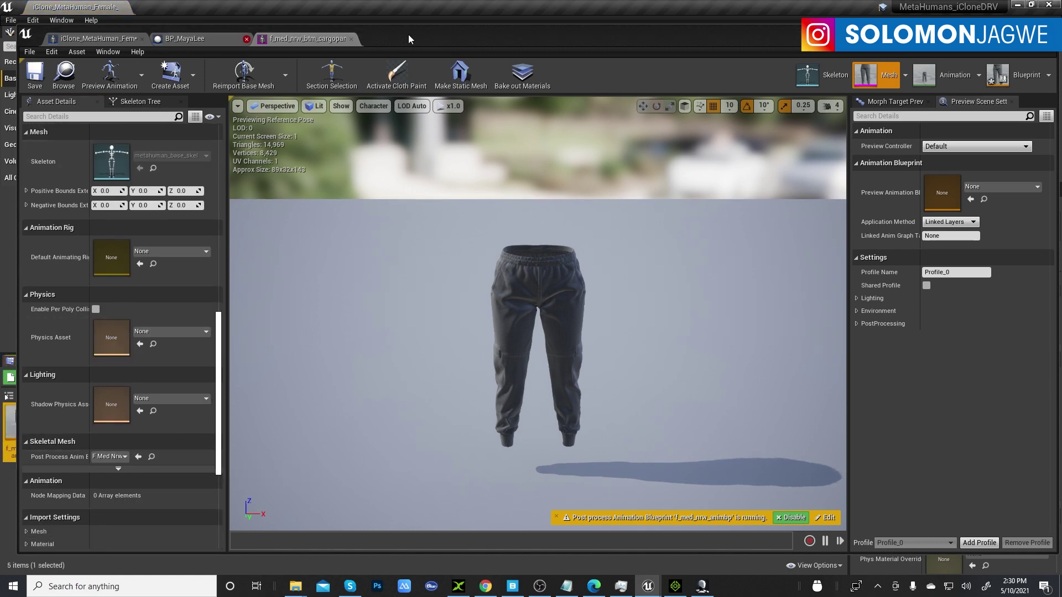
- Open the f_med_nrw_animbp animation blueprint and display its AnimGraph
left_click_drag(408, 35, 506, 31)
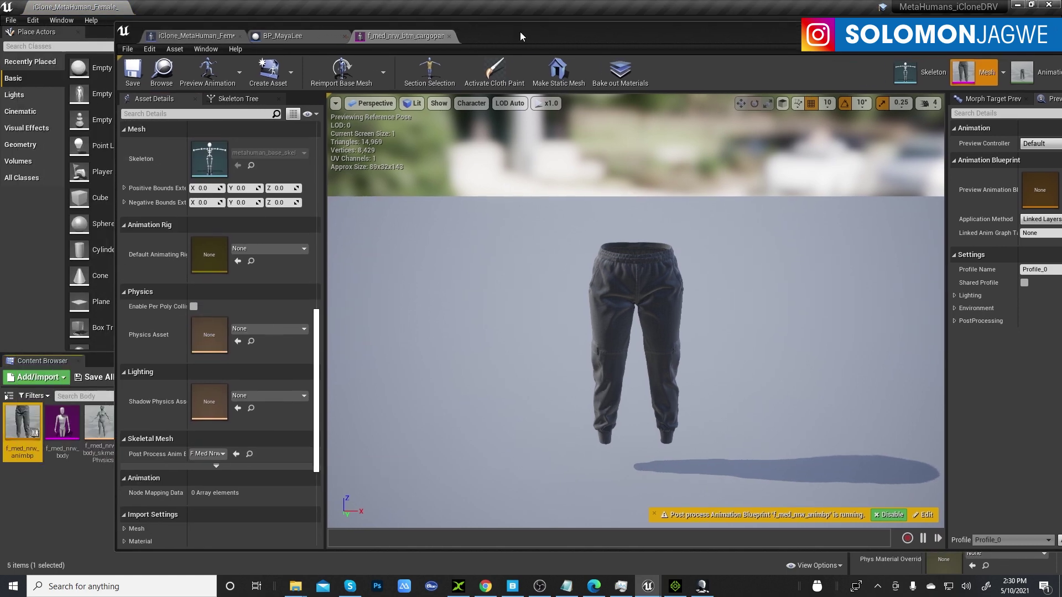
double_click(15, 429)
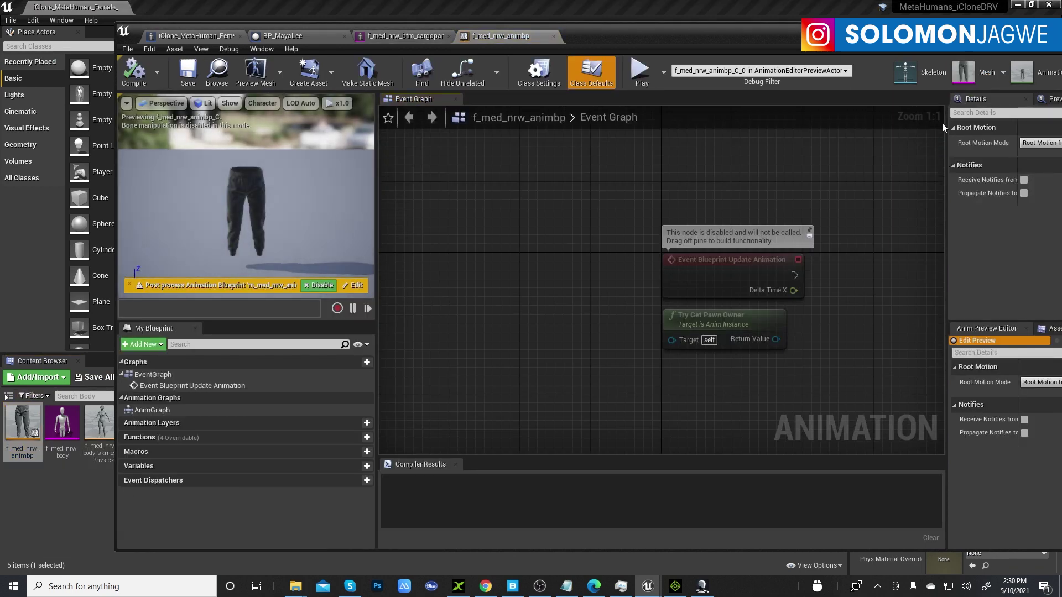
left_click_drag(608, 35, 522, 31)
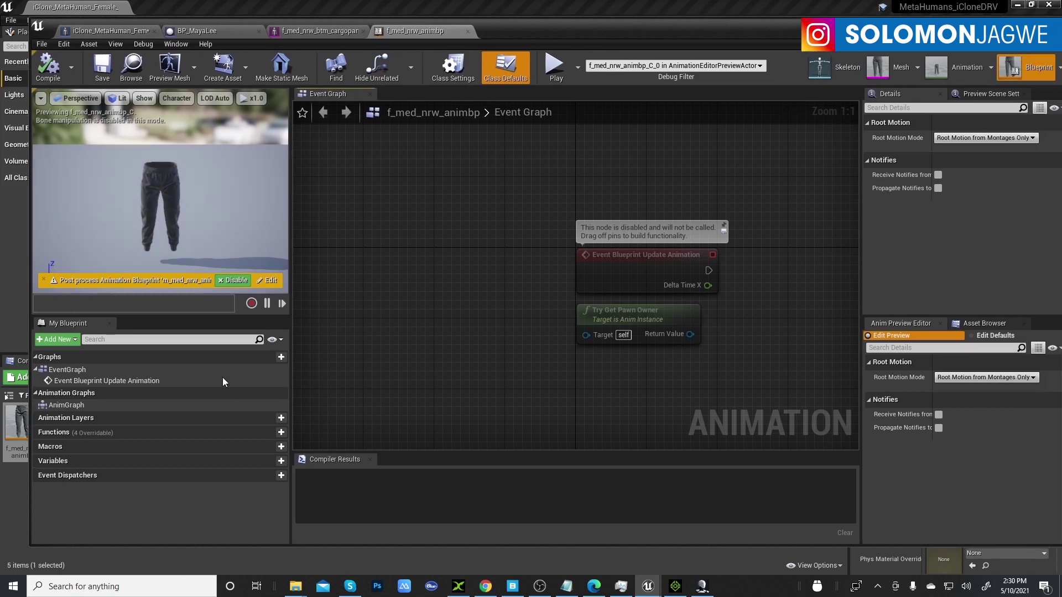
double_click(53, 407)
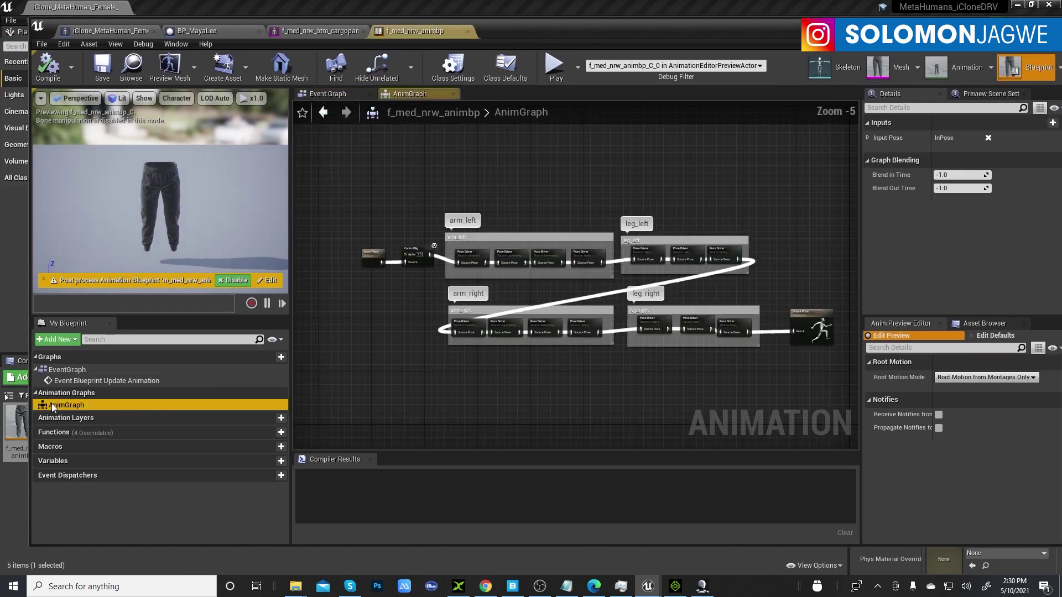
- Add a Copy Pose From Mesh node above the Input Pose and Control Rig nodes in the AnimGraph
scroll(386, 267, "up", 5)
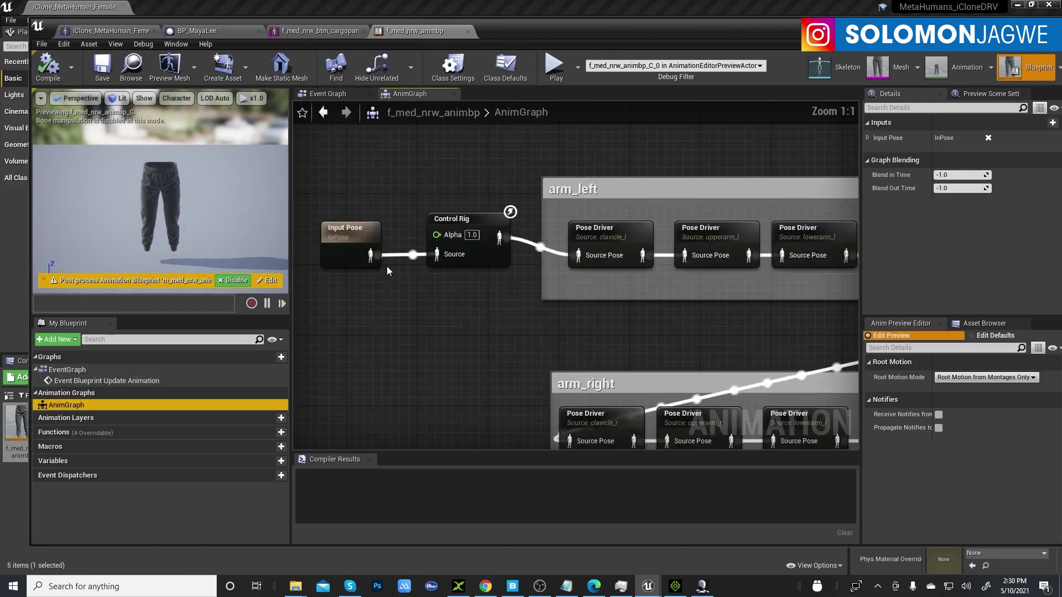
right_click_drag(506, 322, 653, 358)
right_click(543, 202)
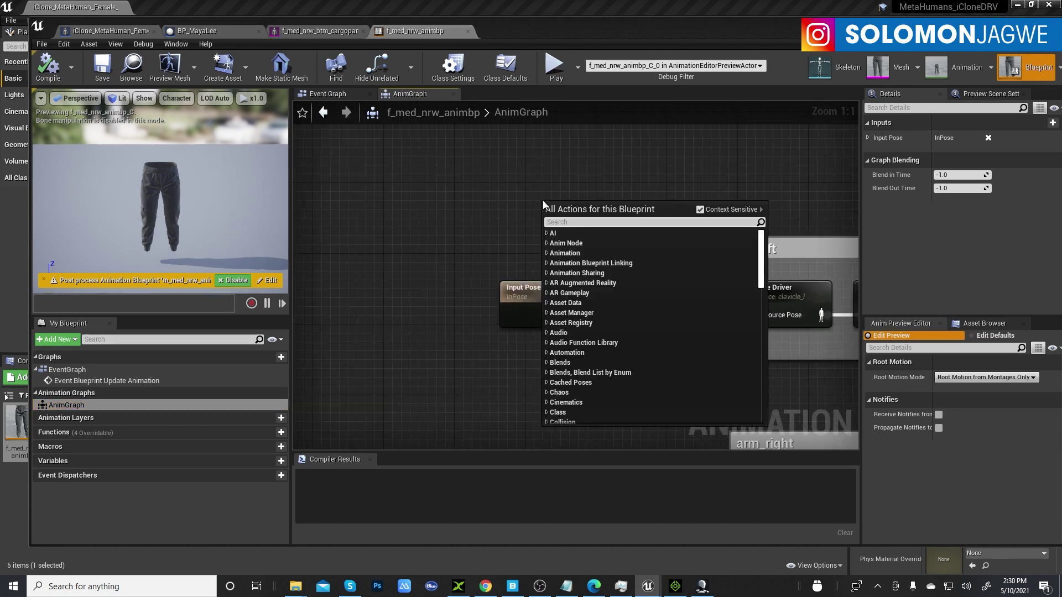
type("copy")
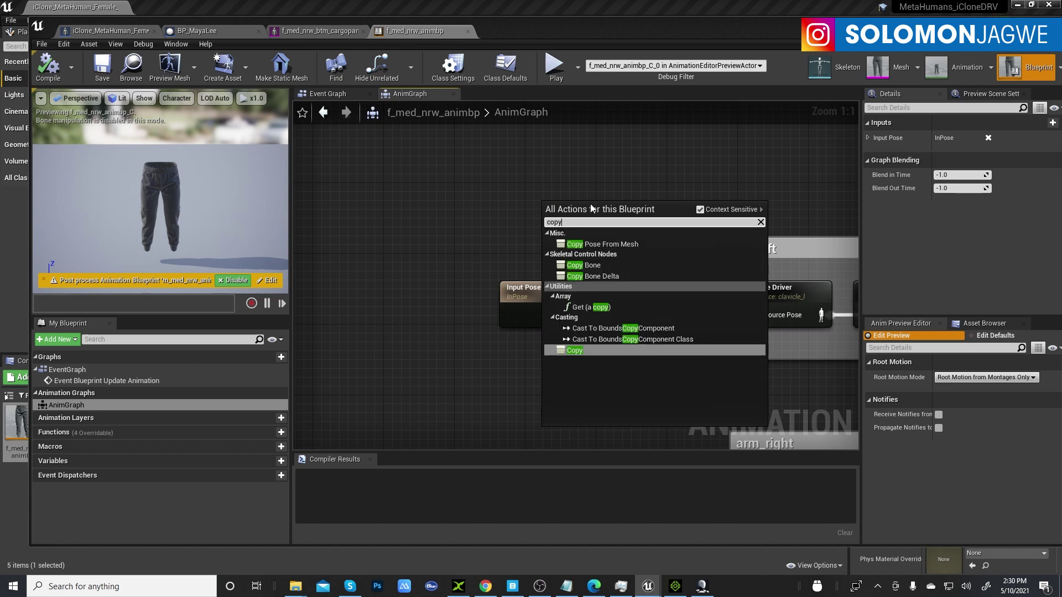
left_click(611, 244)
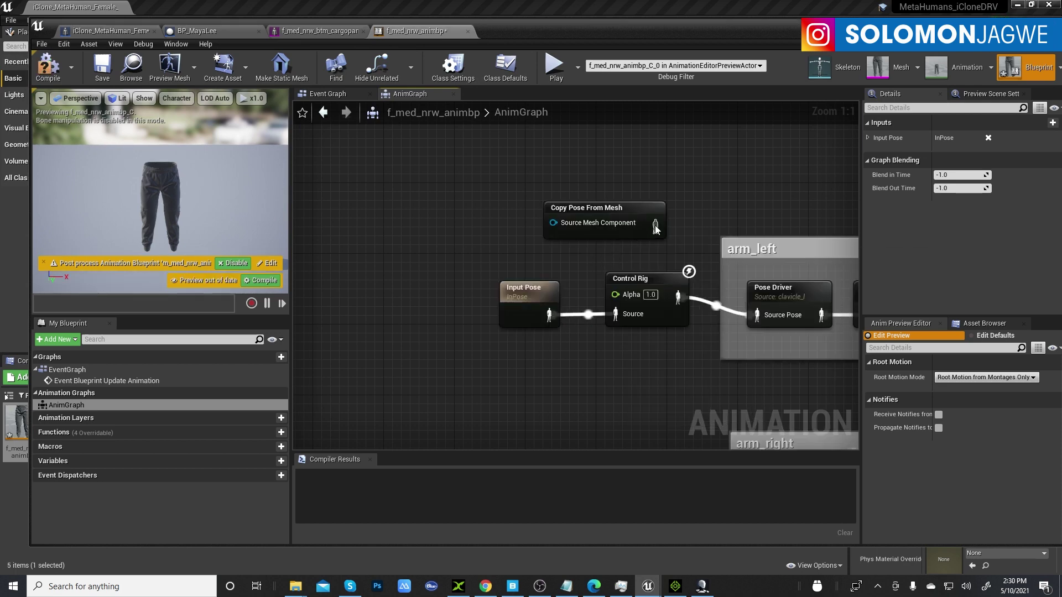
- Connect the Copy Pose From Mesh output to the Control Rig's Source input, and compile and save the animation blueprint
left_click_drag(611, 210, 503, 191)
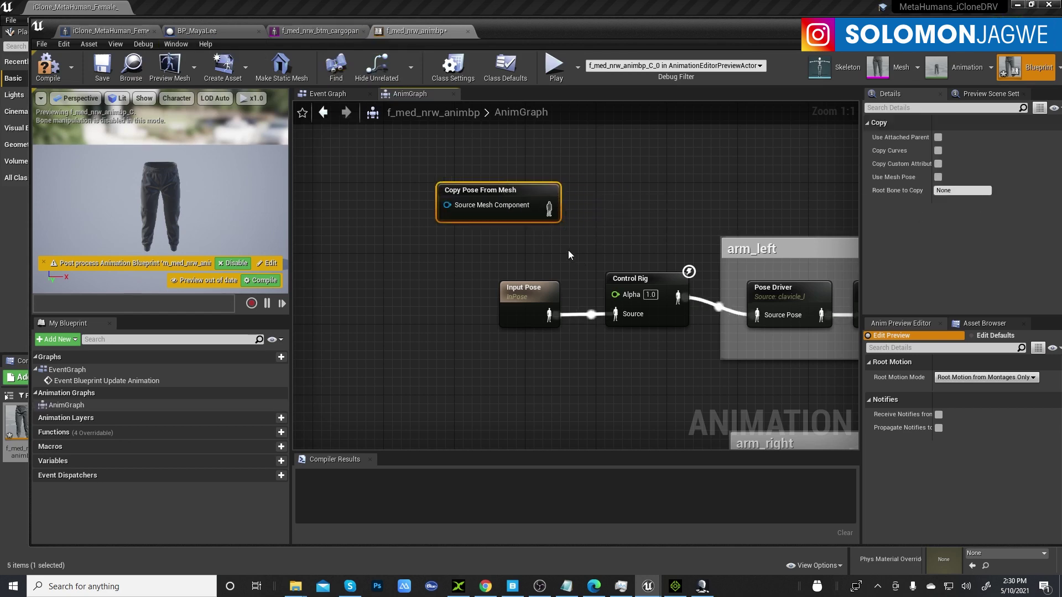
left_click_drag(549, 209, 629, 317)
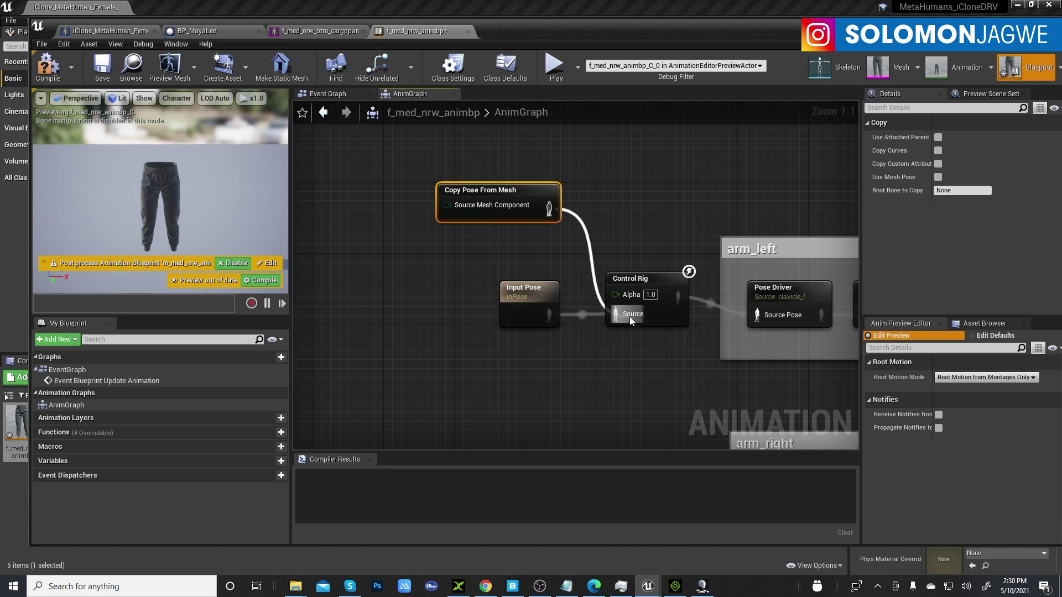
left_click(47, 72)
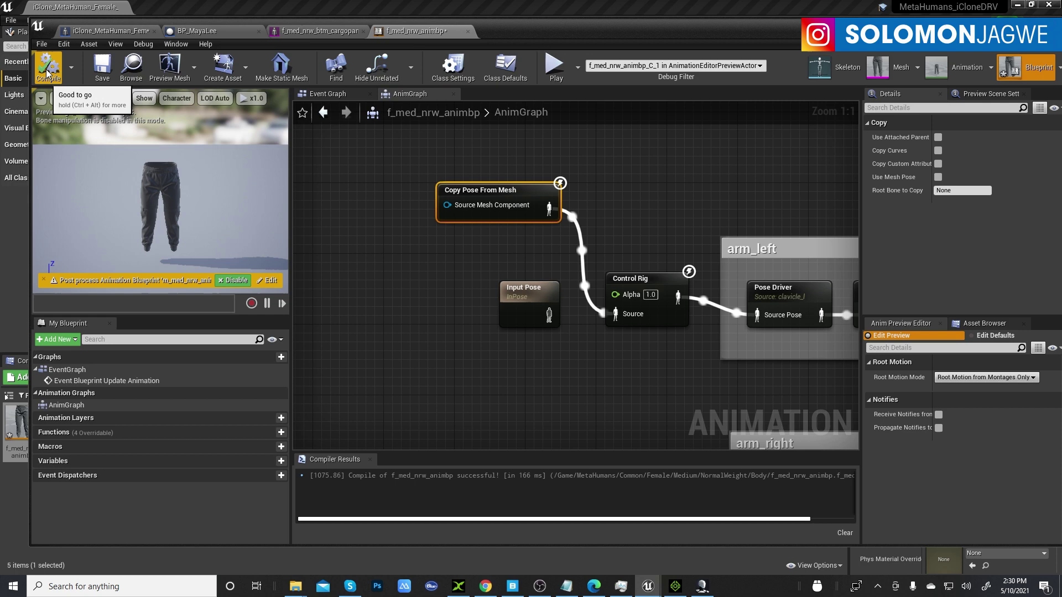
left_click(101, 70)
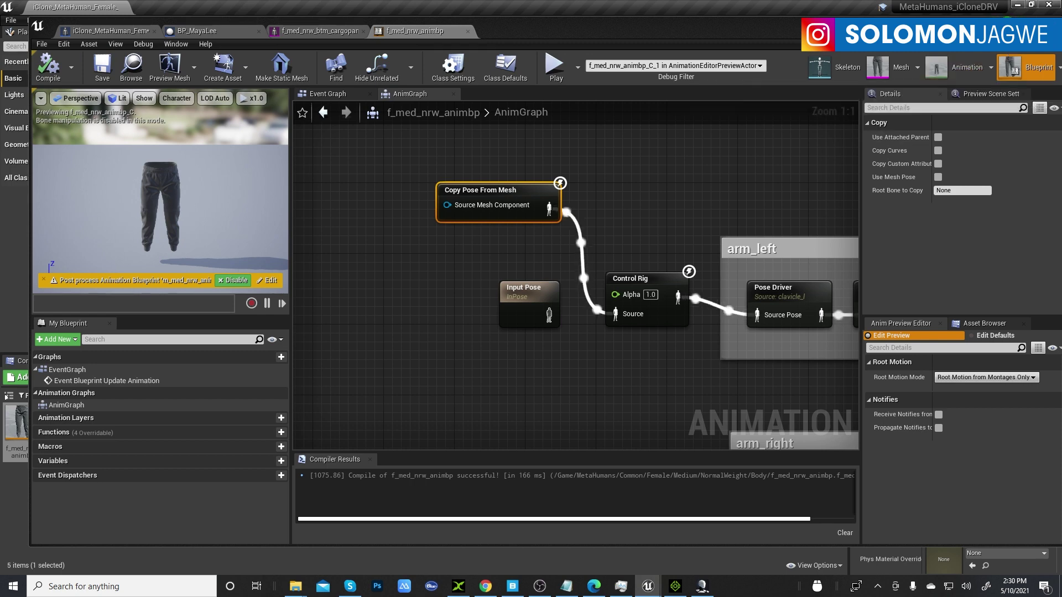
left_click(1024, 22)
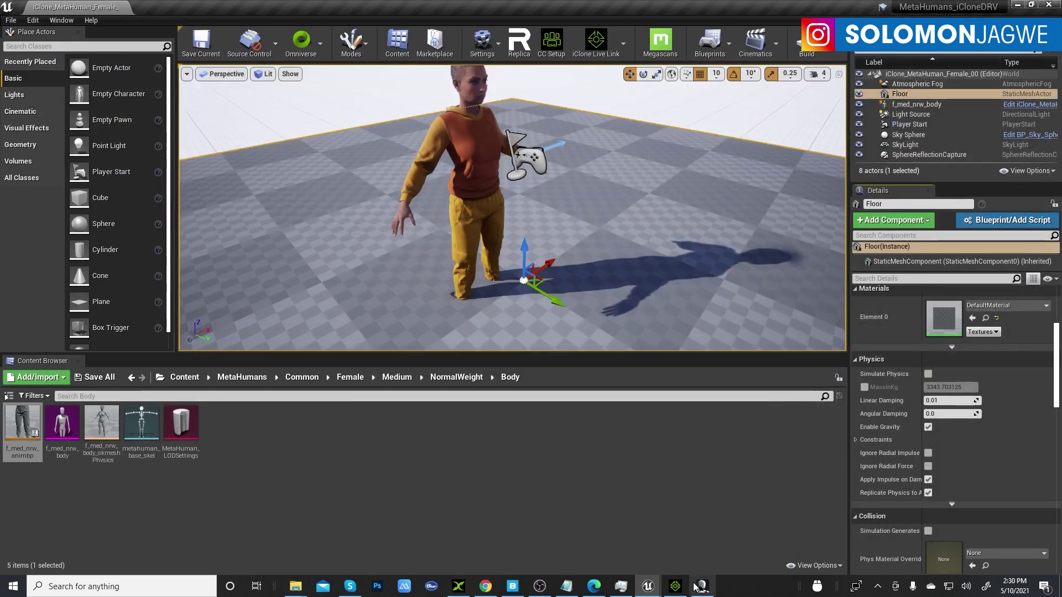
- Switch to iClone, activate the Unreal Live Link connection, and watch the MetaHuman's motion in the Unreal viewport
left_click(676, 587)
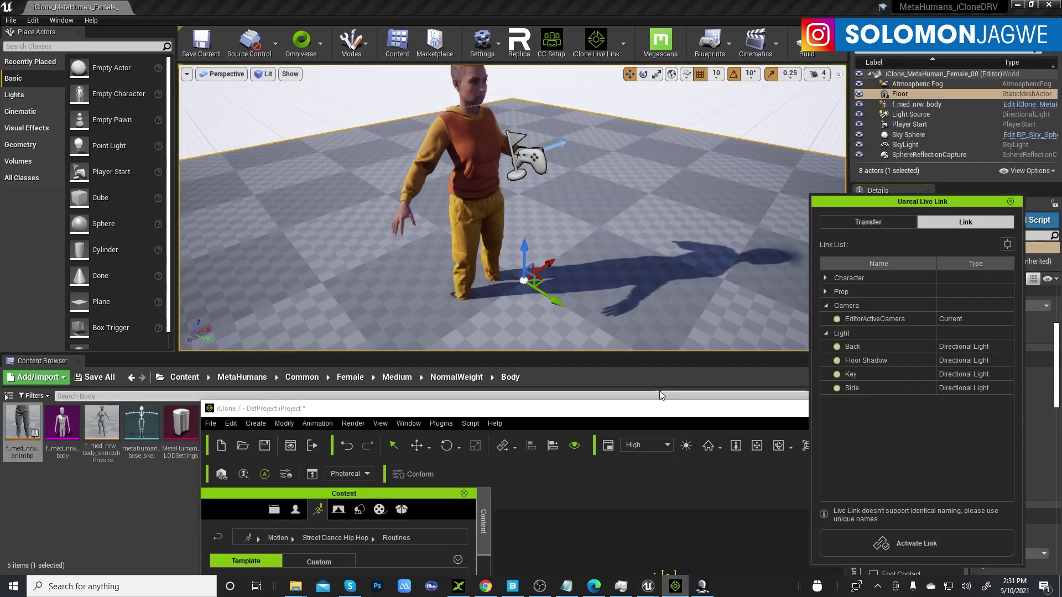
left_click_drag(637, 418, 590, 247)
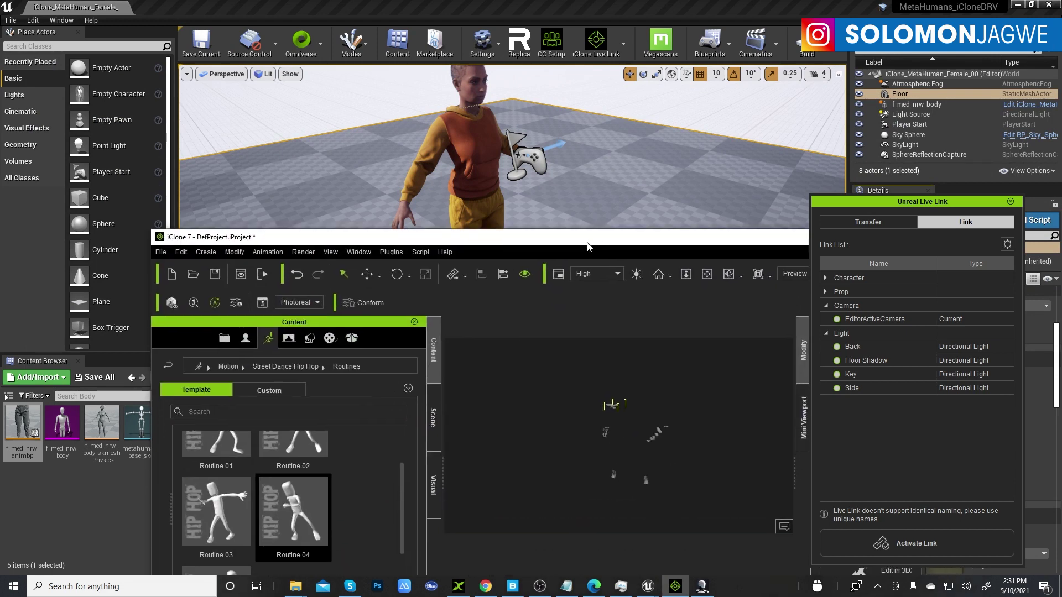
left_click(918, 544)
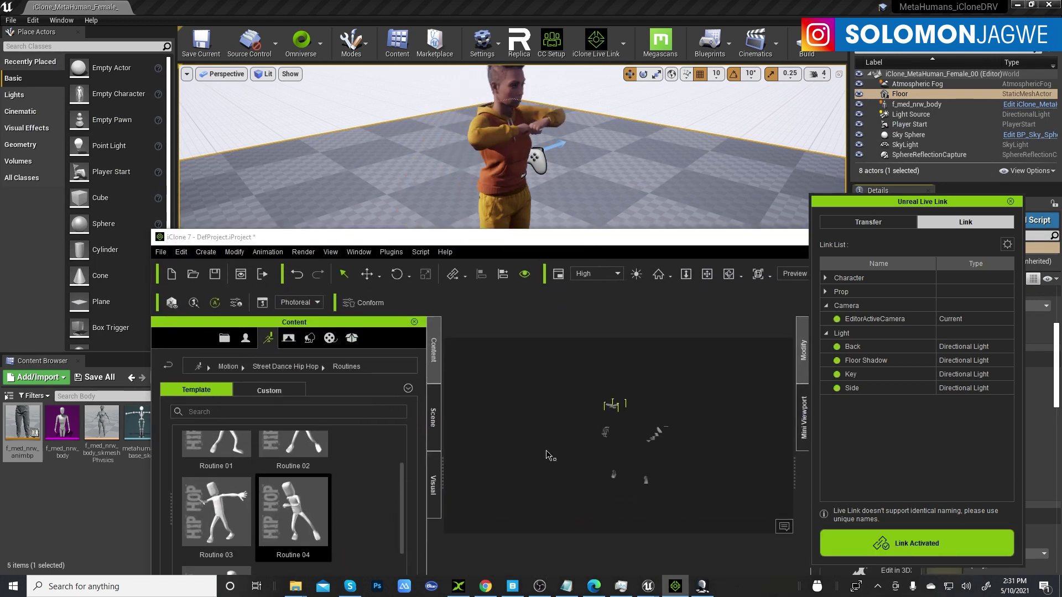
left_click_drag(575, 240, 600, 420)
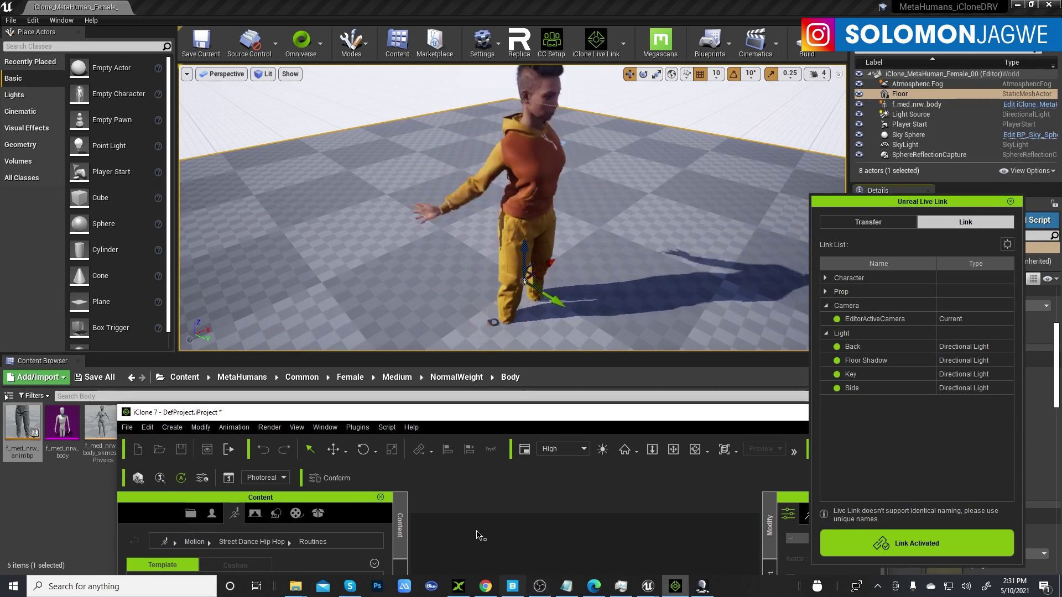
left_click_drag(477, 412, 410, 87)
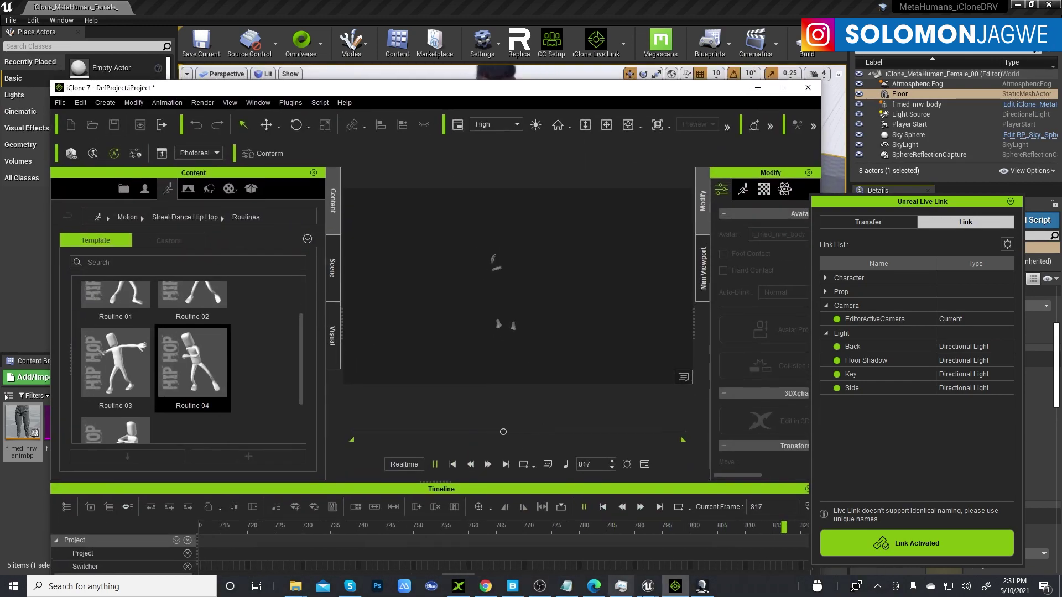
- Enable Use Attached Parent on the Copy Pose From Mesh node in f_med_nrw_animbp, and compile and save the blueprint
mouse_move(650, 587)
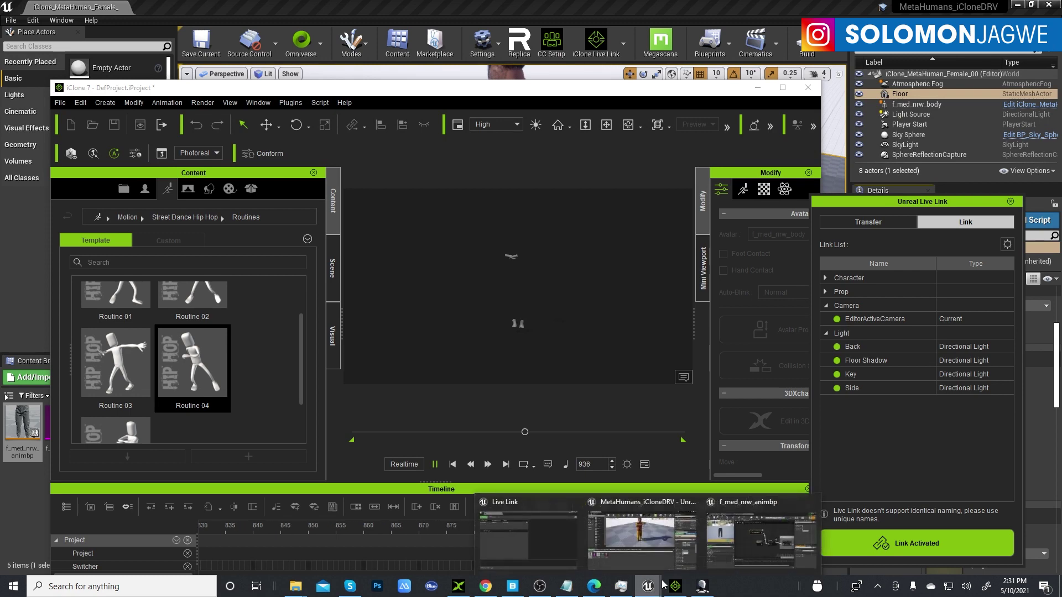
left_click(757, 533)
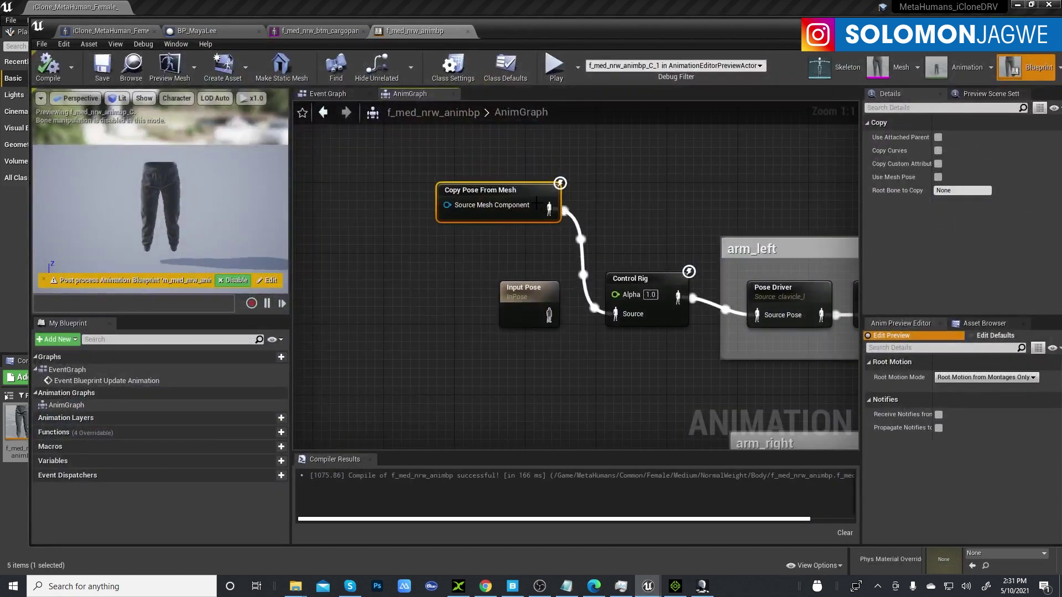
left_click(937, 137)
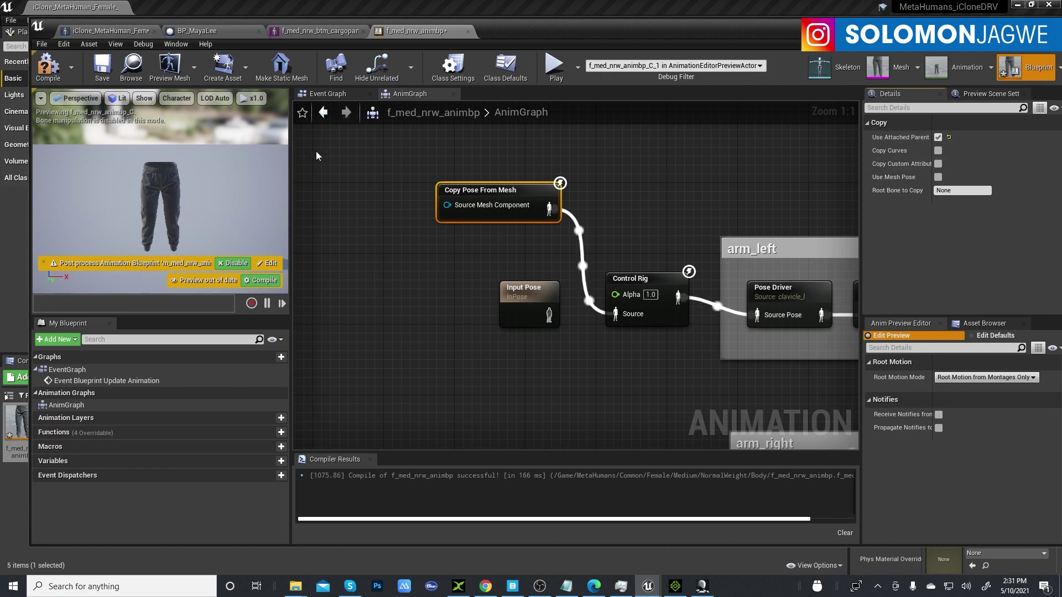
left_click(49, 69)
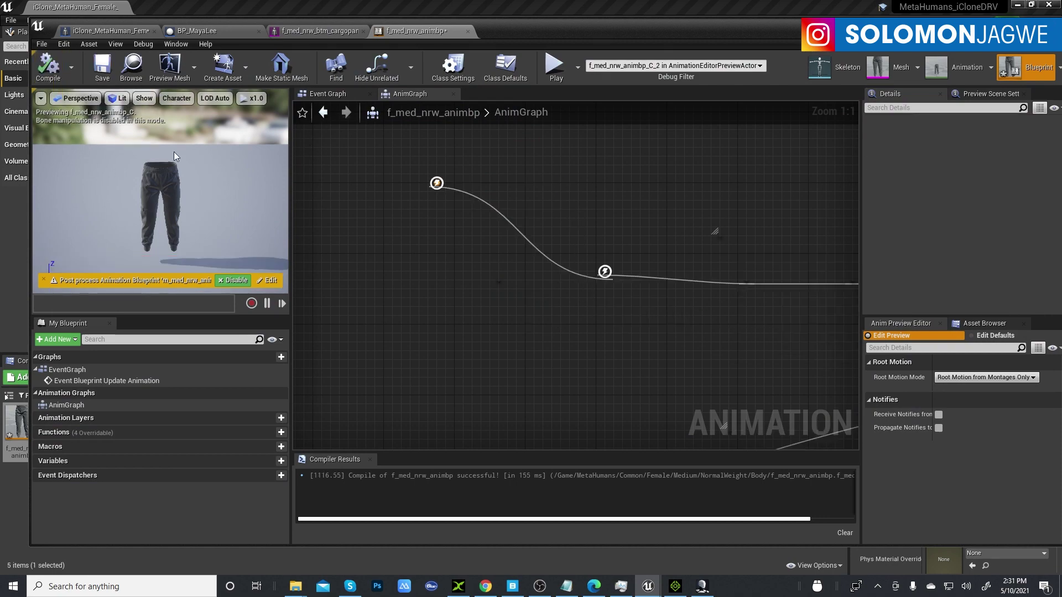
left_click_drag(655, 33, 637, 57)
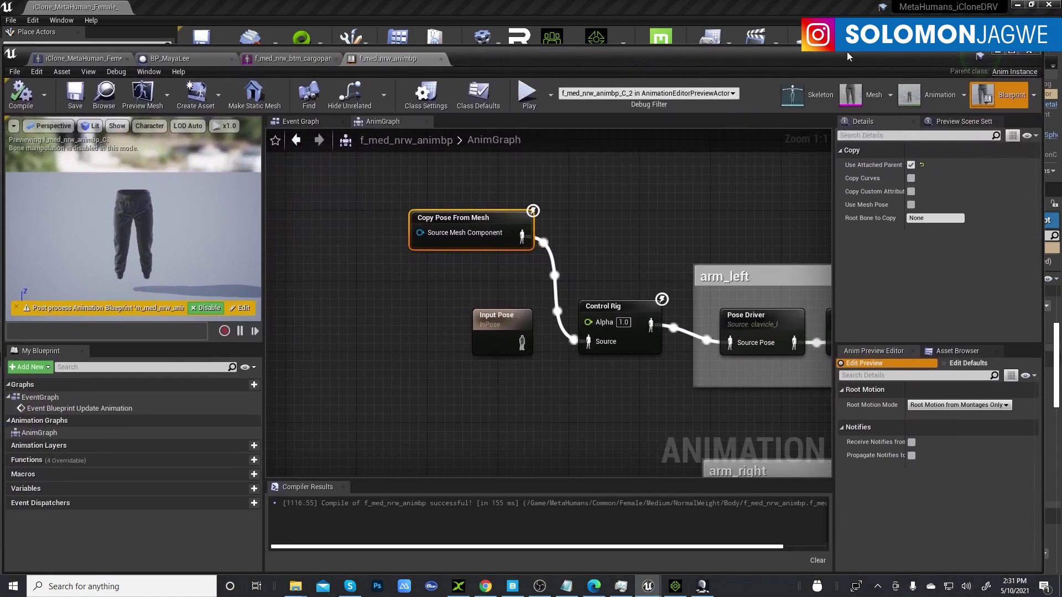
- Play the hip hop dance in iClone on a loop and check the MetaHuman's motion in the Unreal level
left_click(1000, 52)
left_click(674, 587)
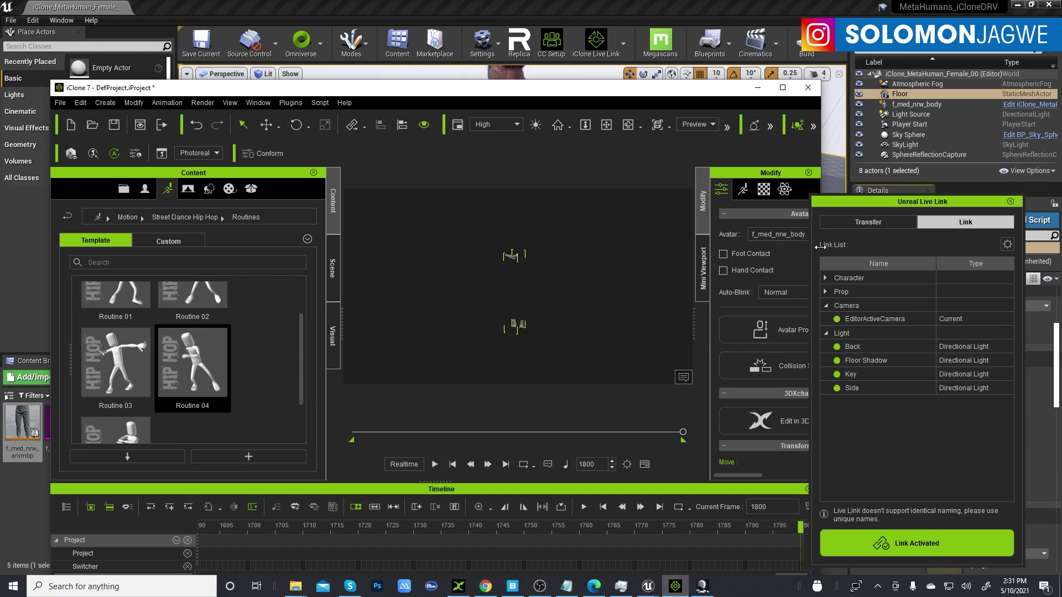
left_click(584, 506)
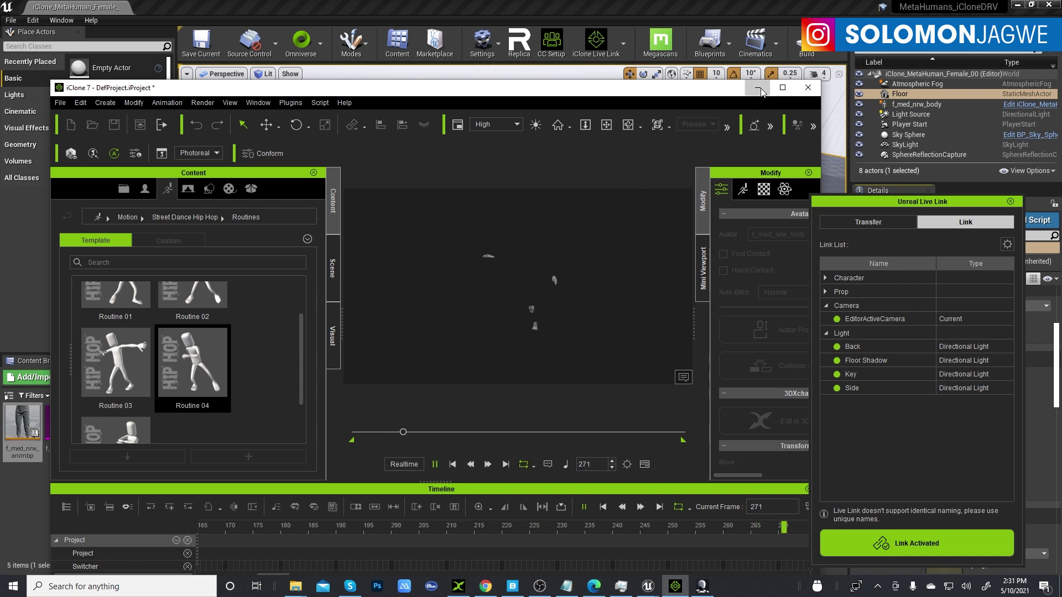
key("alt+Tab")
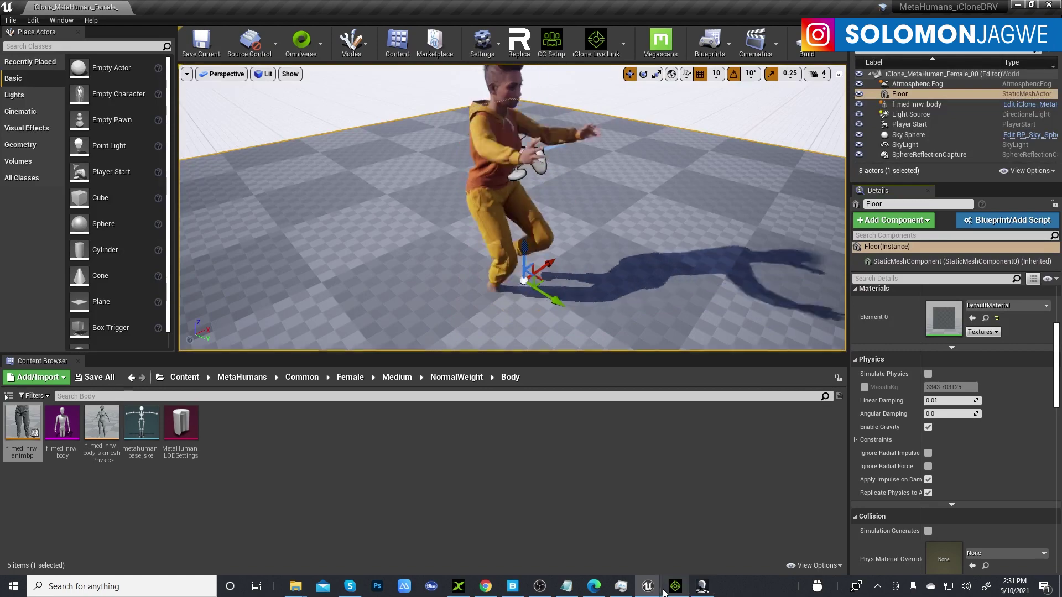
- Select the Feet component in the BP_MayaLee blueprint and open its f_med_nrw_shs_casualsneakers skeletal mesh
mouse_move(660, 587)
left_click(732, 502)
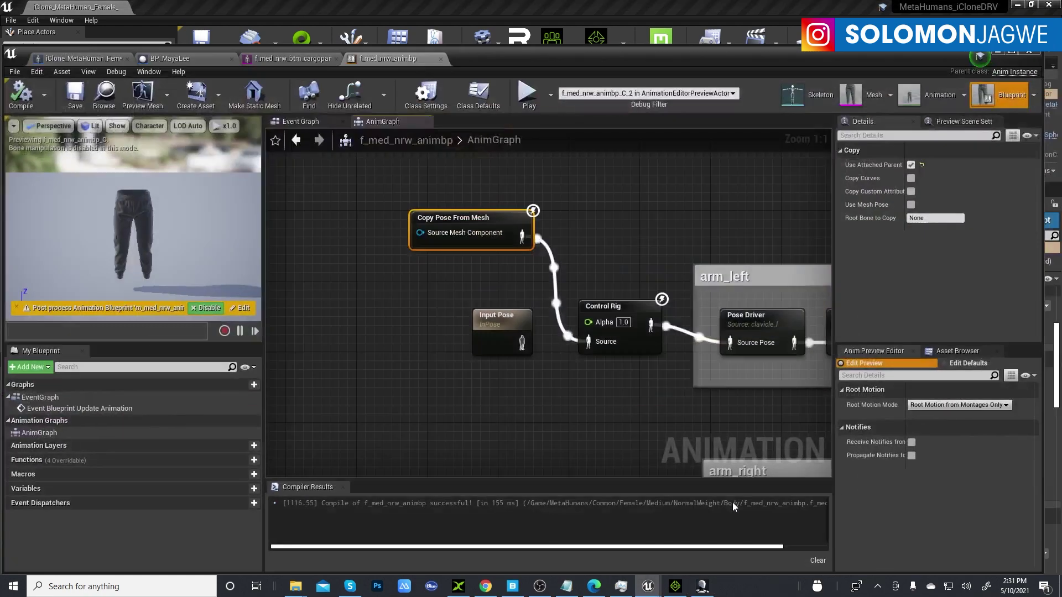
left_click(170, 58)
left_click(61, 252)
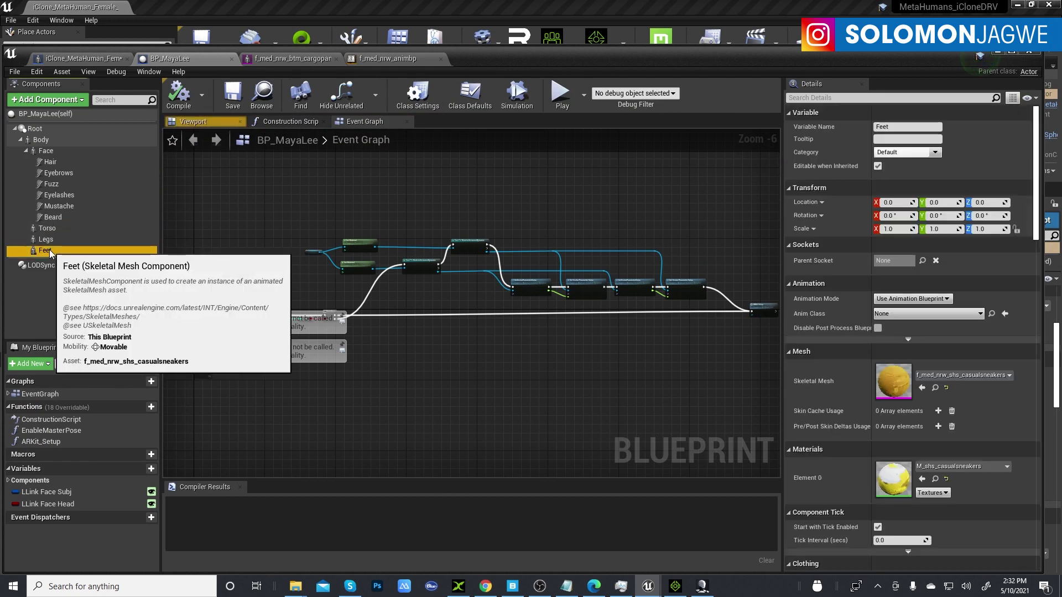
double_click(894, 387)
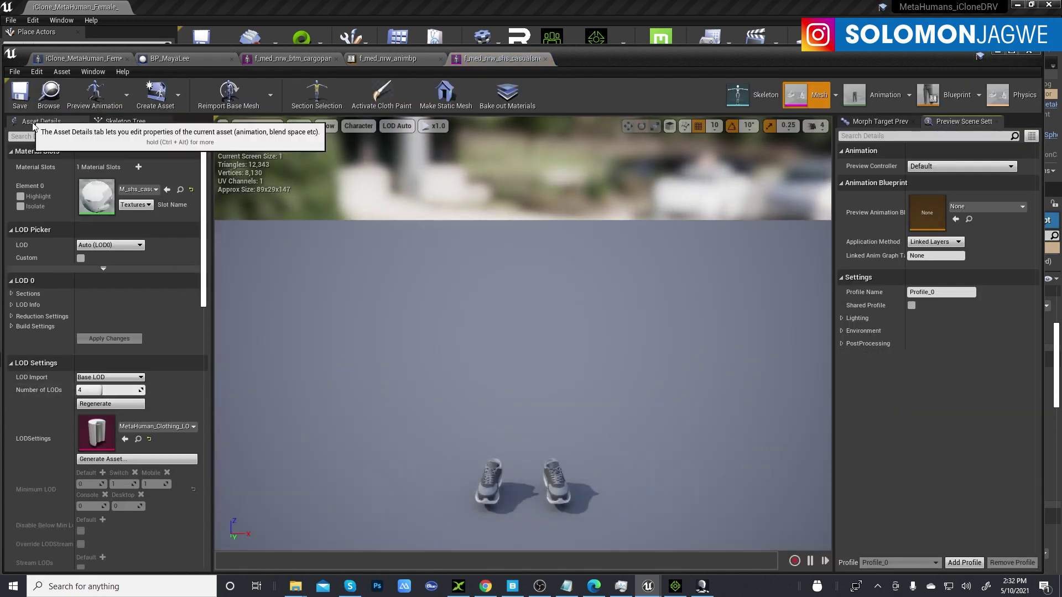
- Assign f_med_nrw_animbp as the sneakers mesh's Post Process Anim Blueprint and save the mesh
scroll(208, 293, "down", 15)
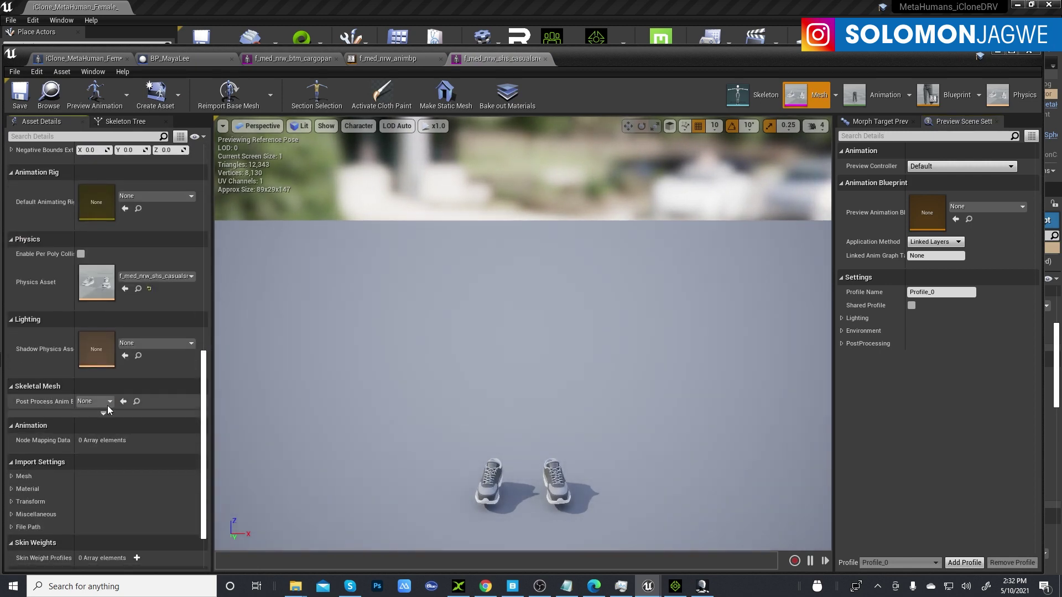
left_click(109, 402)
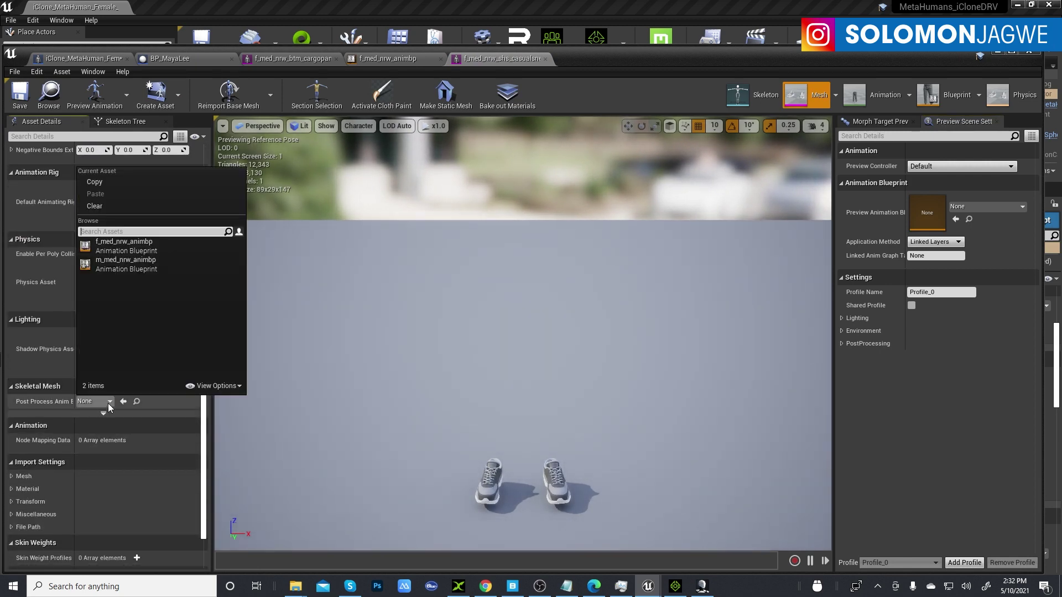
left_click(126, 248)
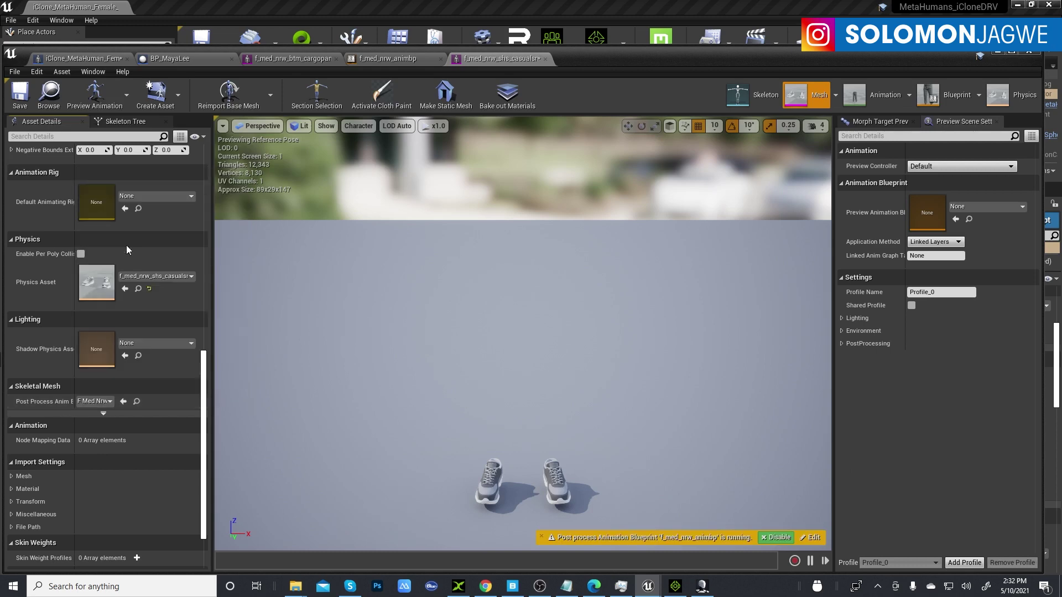
left_click(20, 94)
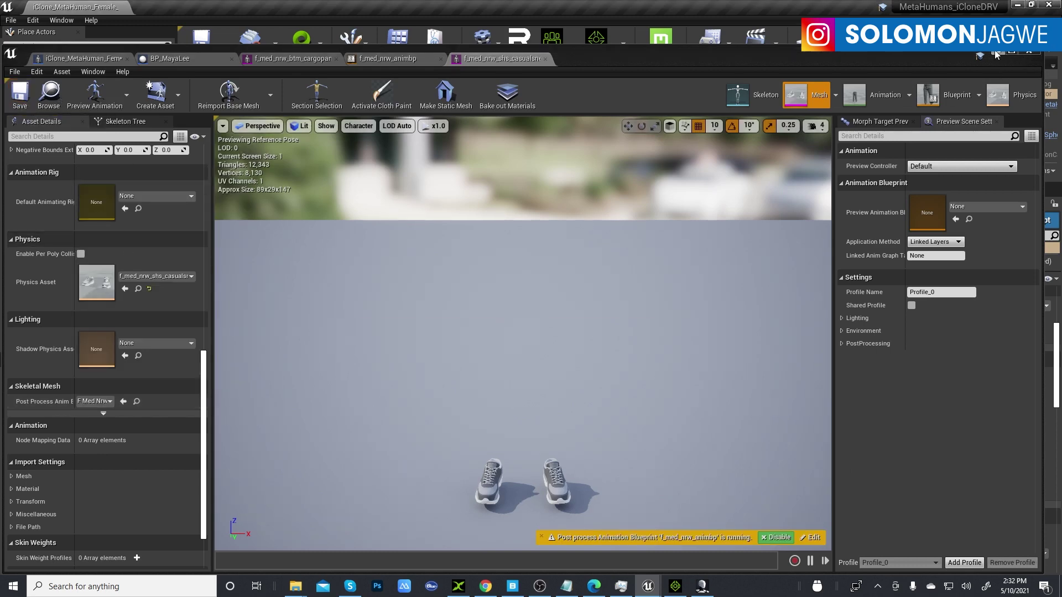
left_click(995, 52)
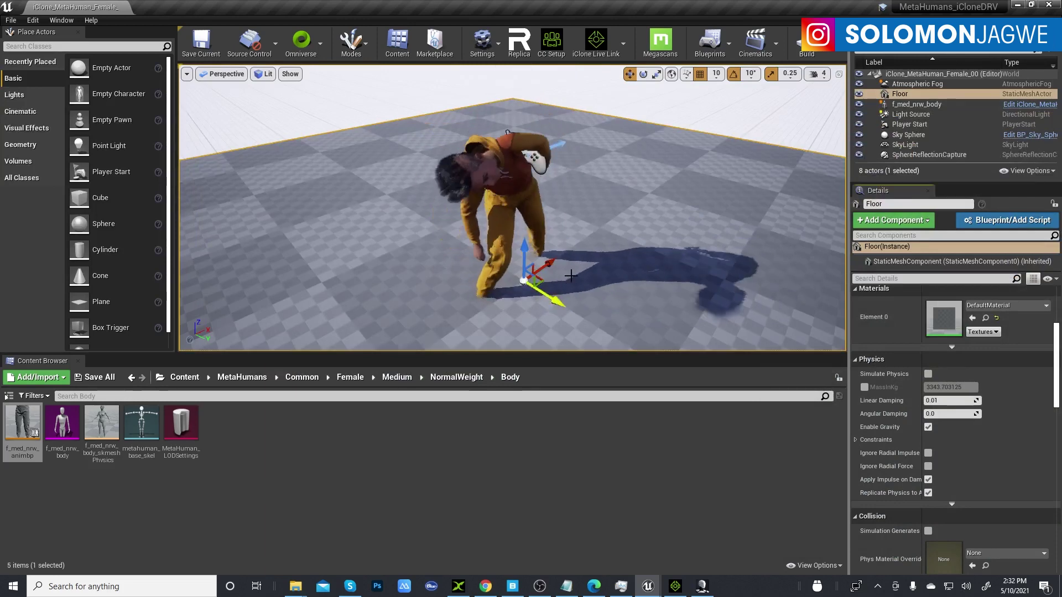
- Reset the Floor actor's location to its default in the level
scroll(571, 275, "down", 3)
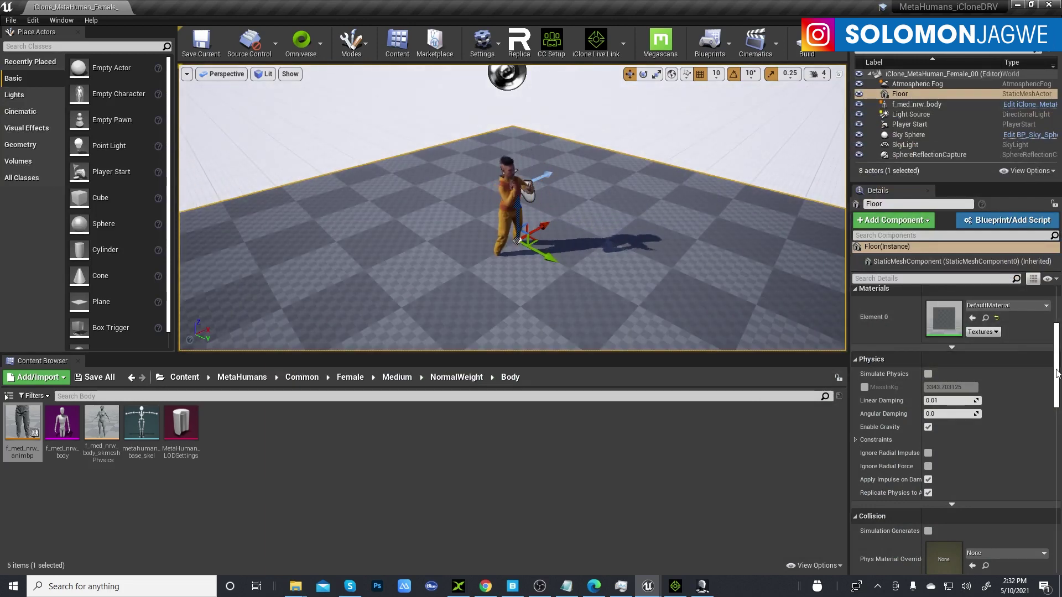
left_click_drag(1056, 374, 1049, 316)
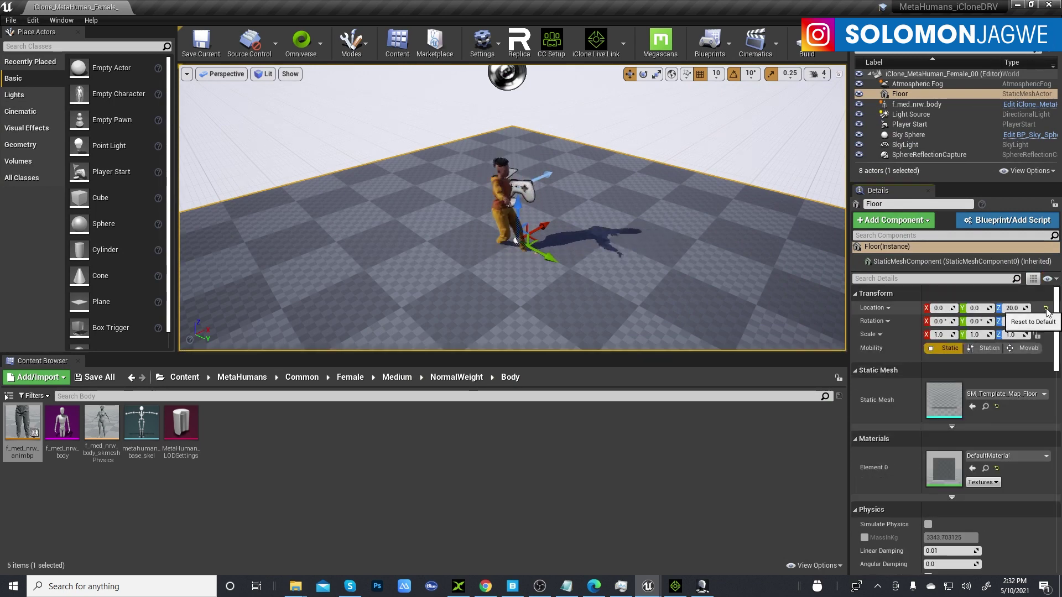
left_click(1046, 308)
scroll(609, 247, "up", 2)
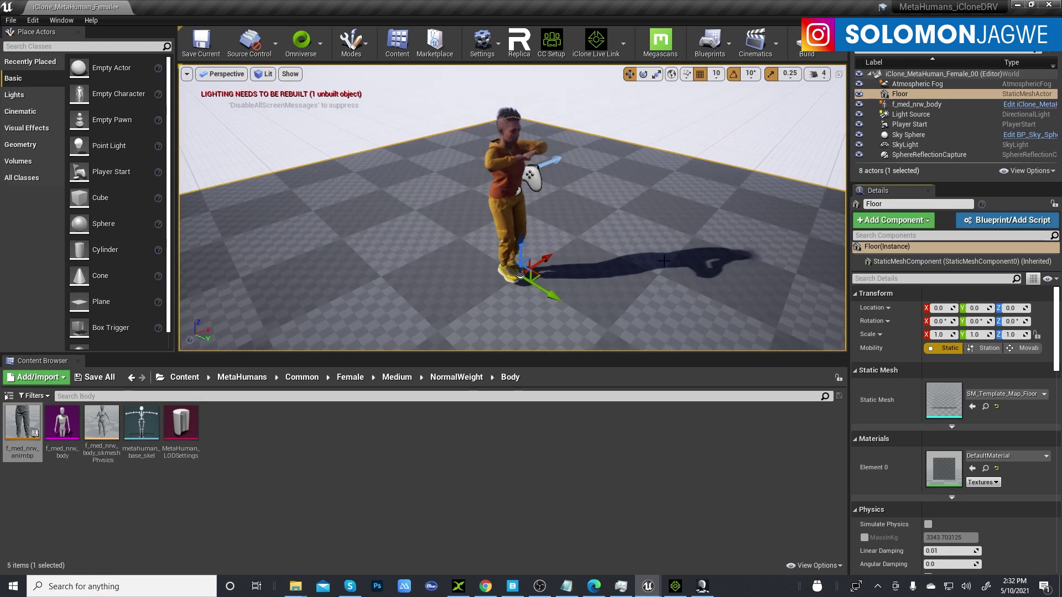
- In iClone, end the playback range at frame 930, play the animation, and return to the Unreal level
left_click(675, 587)
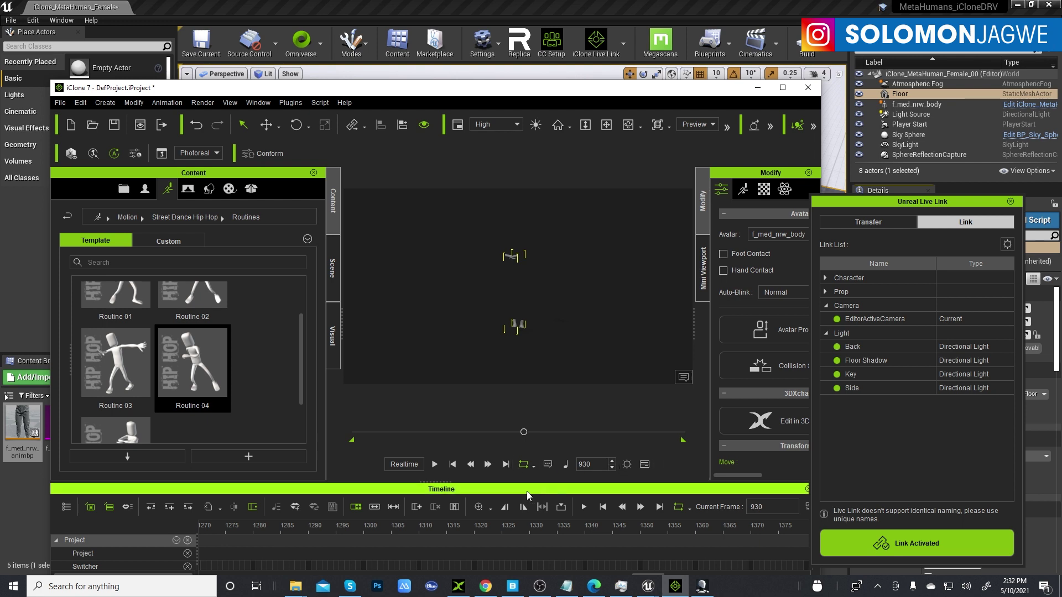
left_click(525, 507)
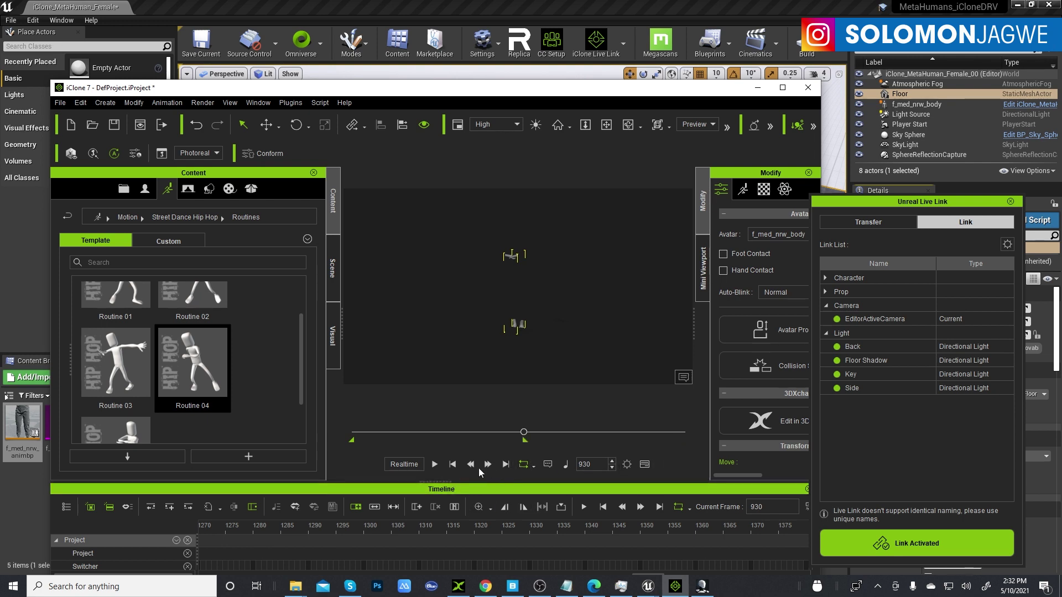
left_click(436, 466)
left_click(755, 87)
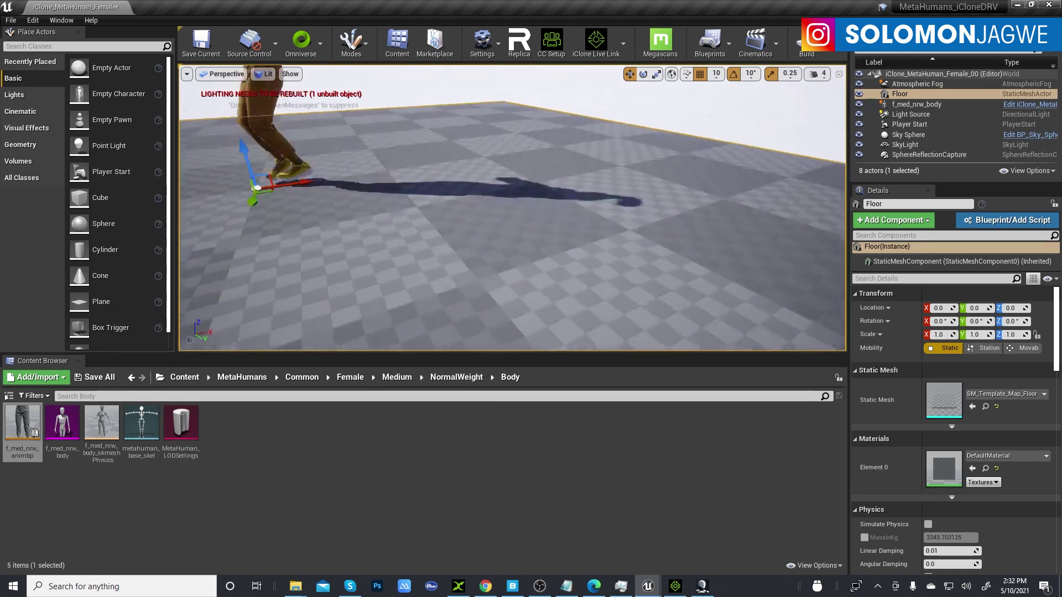
- Examine the dancing MetaHuman's body, clothing and sneakers from different views in the level viewport
left_click(533, 144)
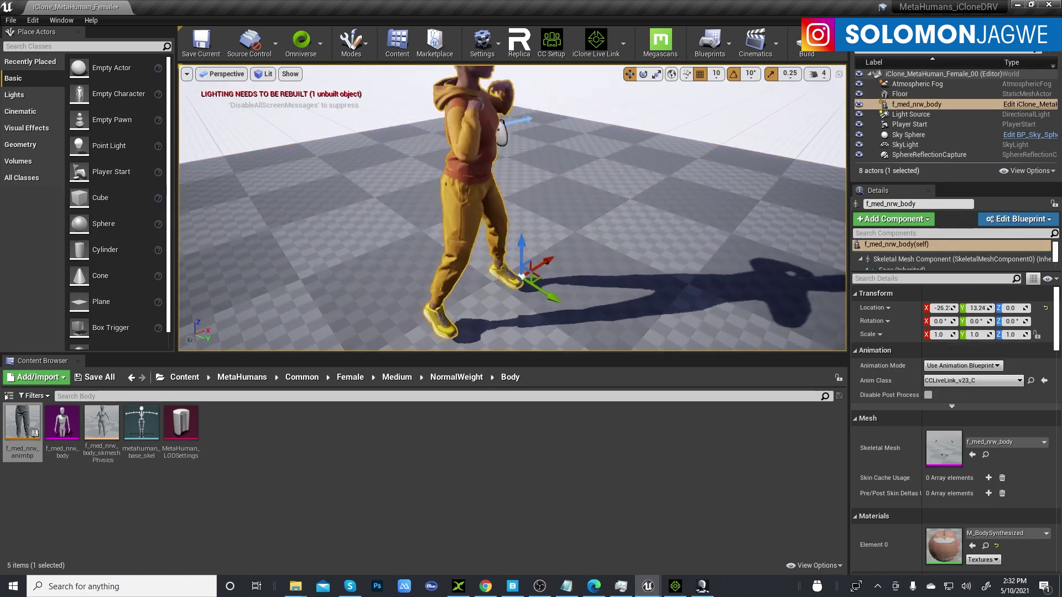
left_click(510, 177)
right_click_drag(509, 177, 479, 184)
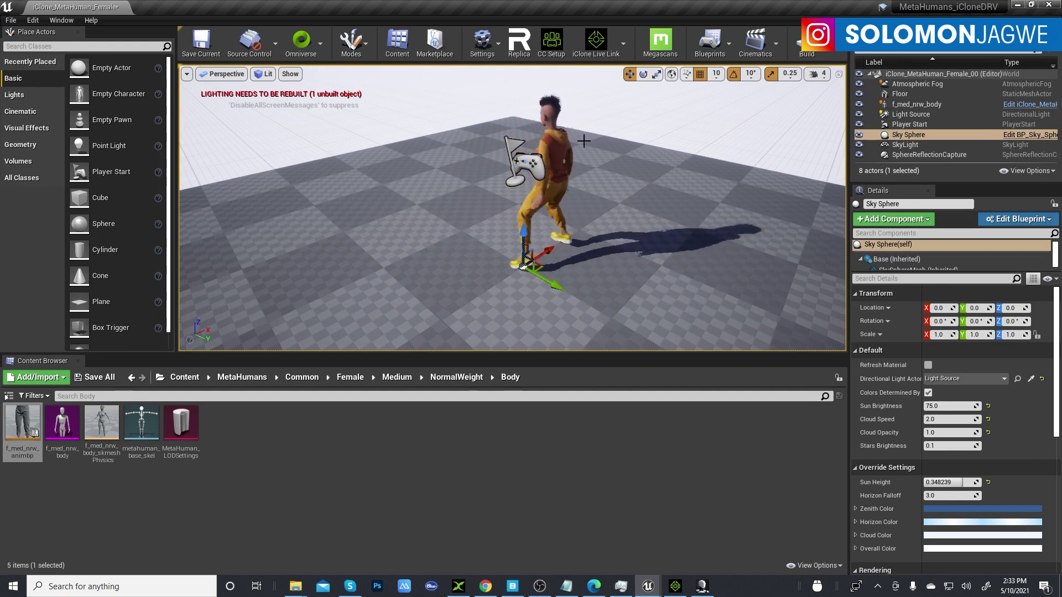
- Switch to iClone, deactivate the Unreal Live Link, and stop playback with the animation rewound to frame 1
left_click(674, 586)
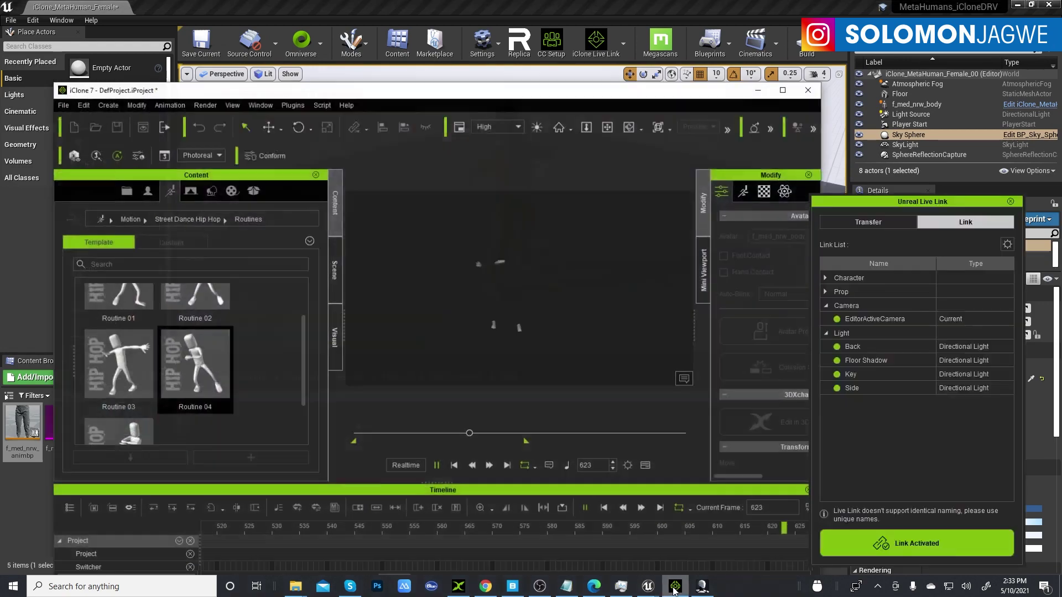
left_click(885, 544)
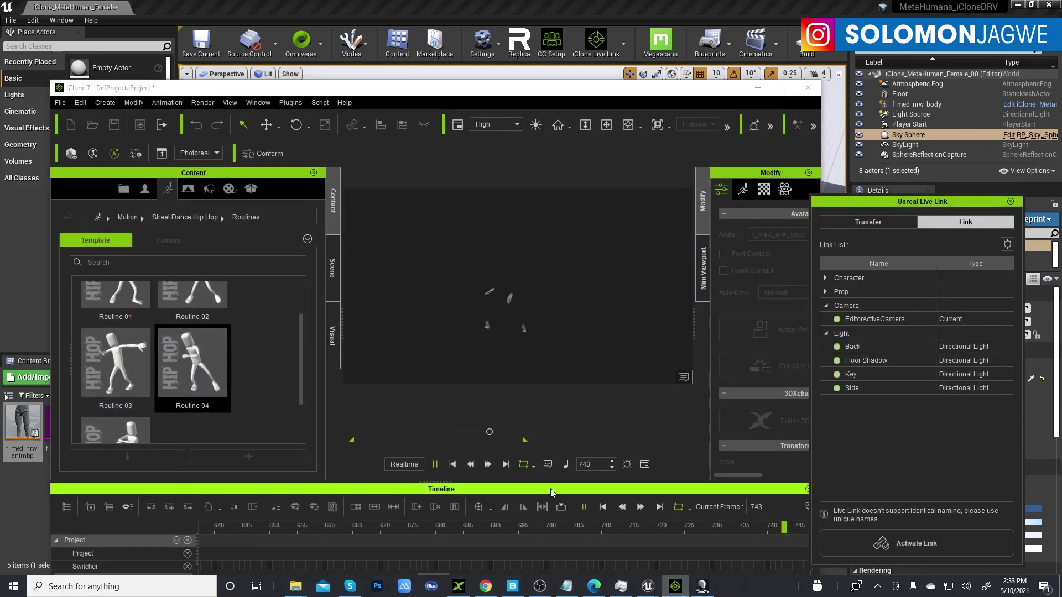
left_click(435, 465)
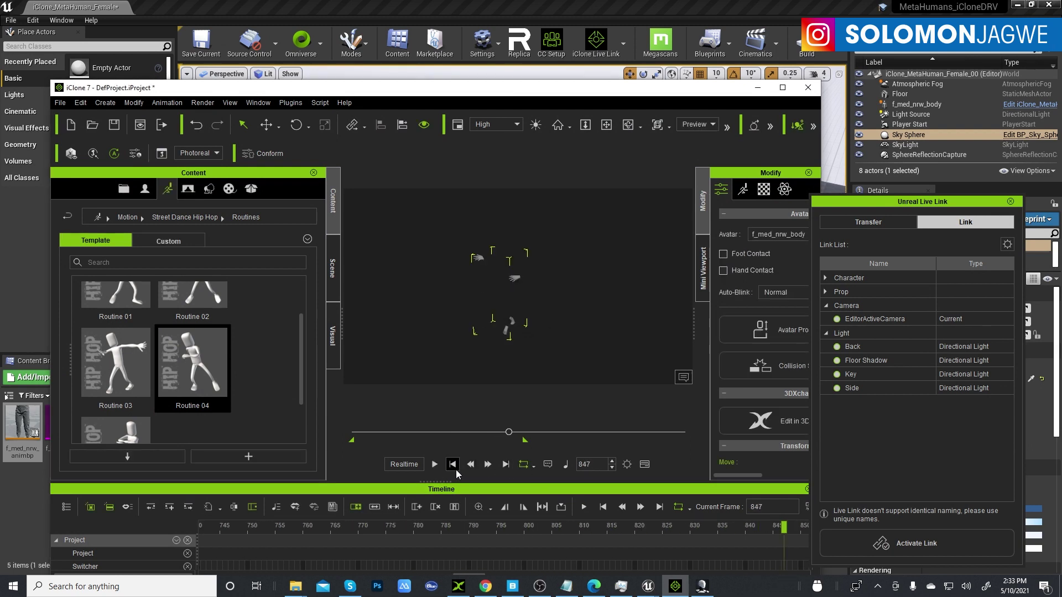
left_click(452, 465)
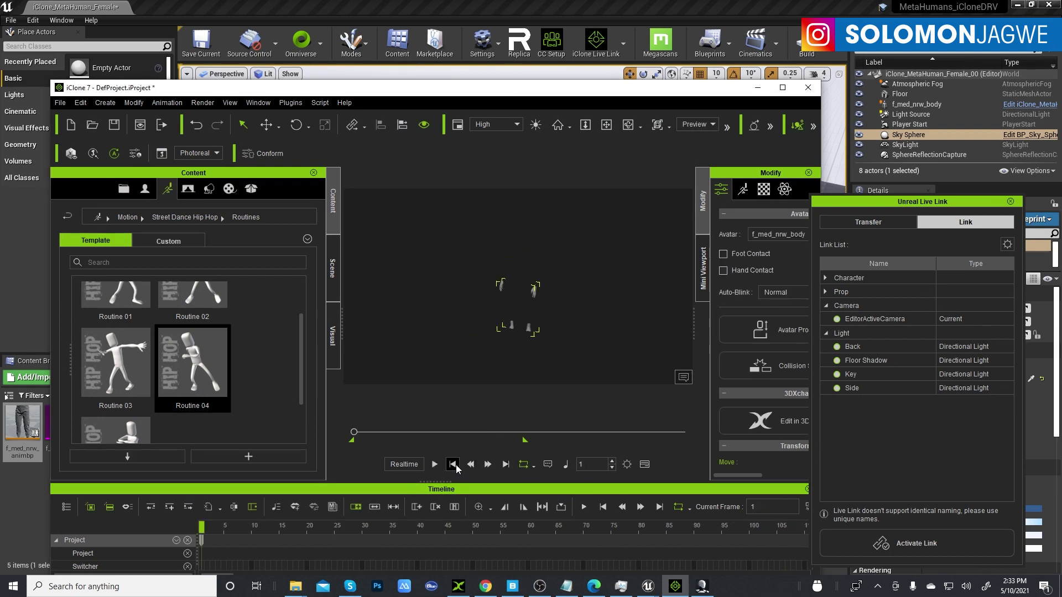
- In Motion LIVE, assign Perception Neuron as the body gear of f_med_nrw_body and activate the Perception Neuron connection
left_click(298, 103)
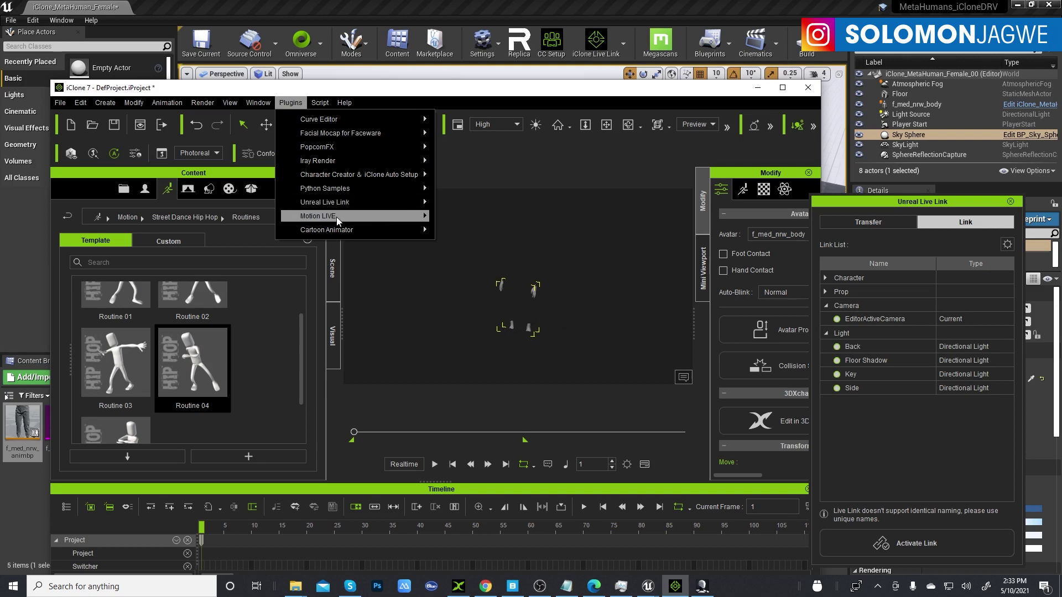
mouse_move(336, 216)
left_click(463, 221)
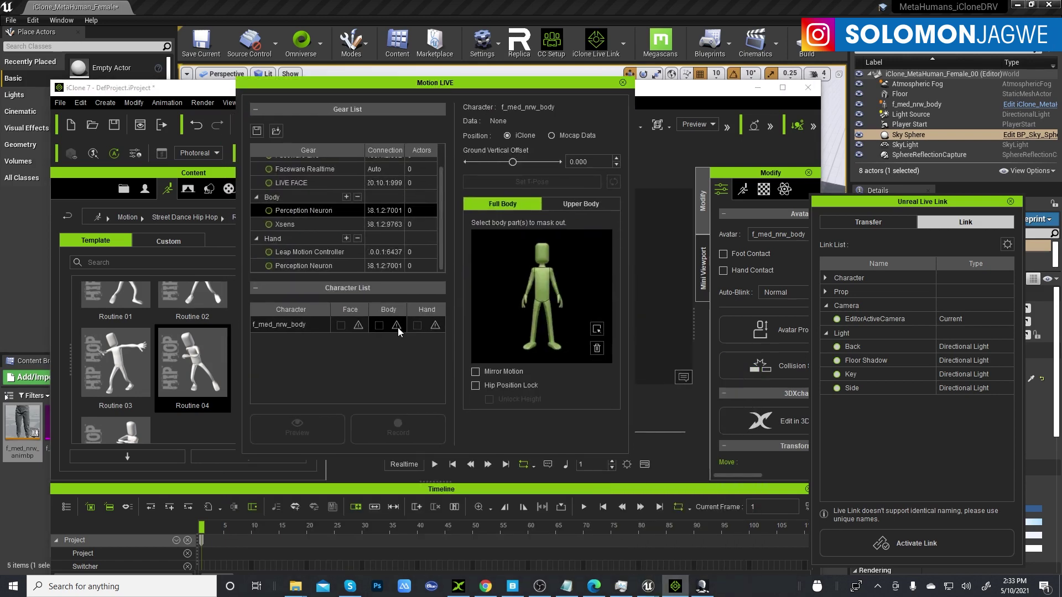
left_click(397, 327)
left_click(432, 336)
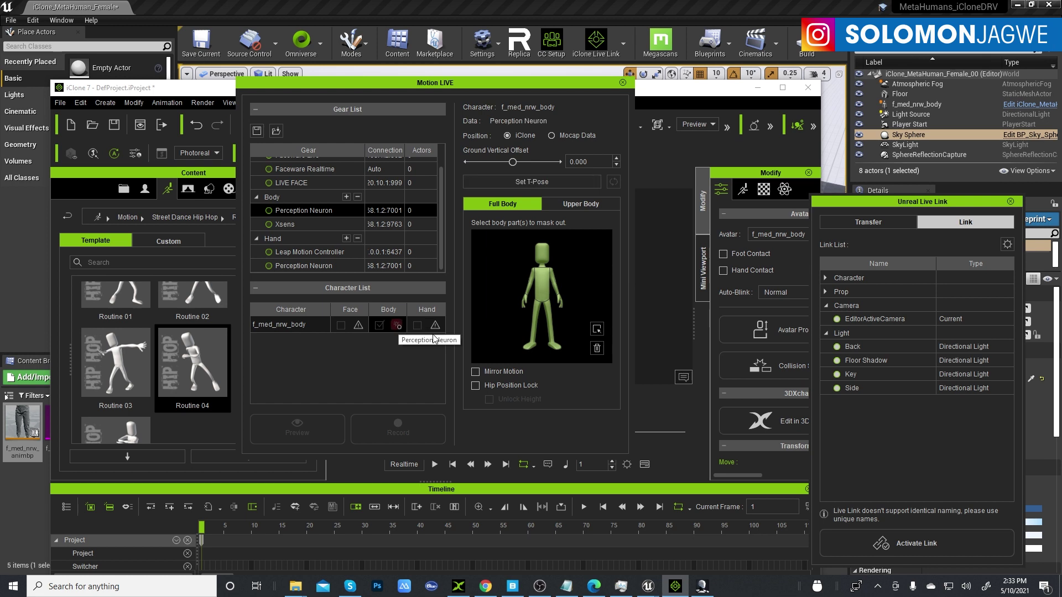
left_click(268, 210)
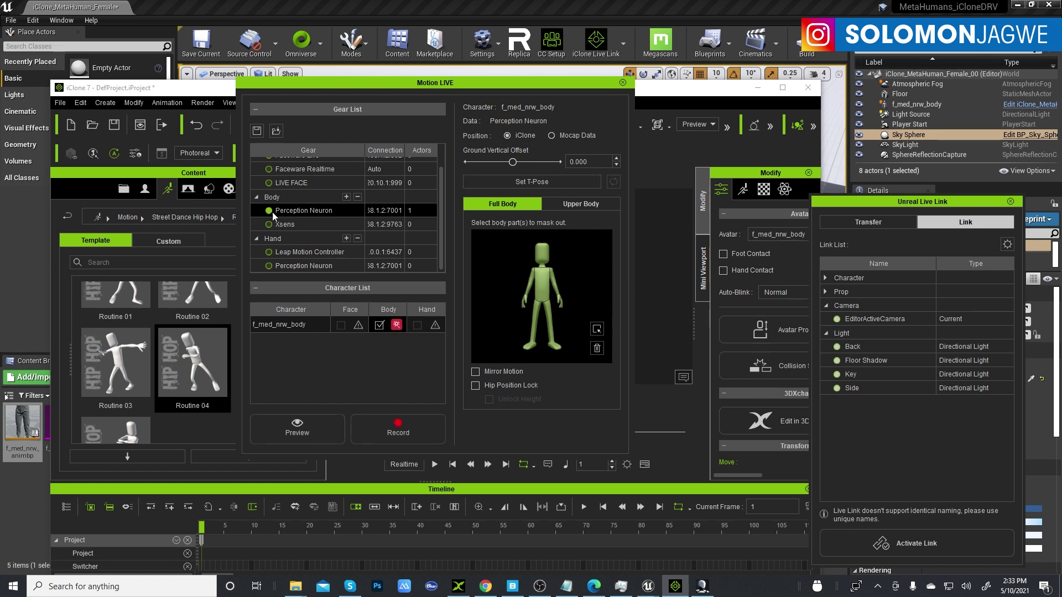
- Check the take playing in the motion capture software and the character in the Unreal level, and return to iClone
key("space")
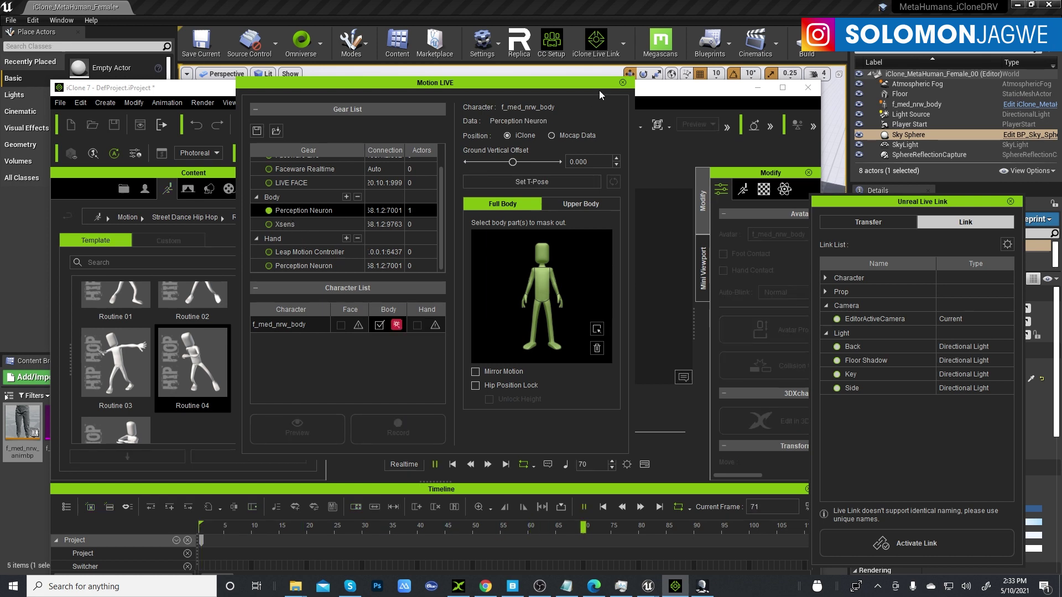
left_click(755, 87)
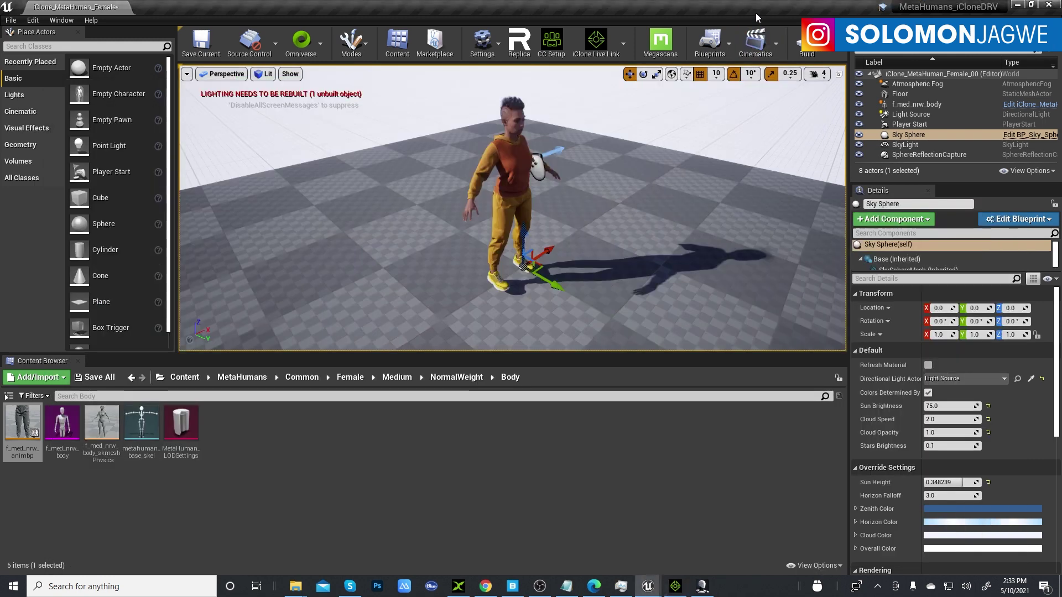
left_click(702, 586)
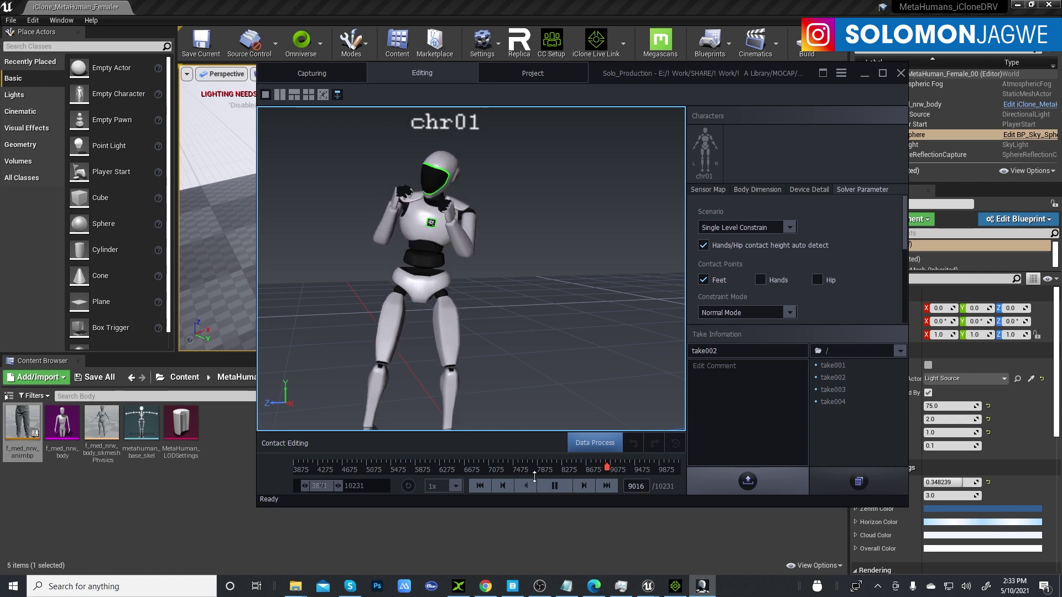
left_click(241, 247)
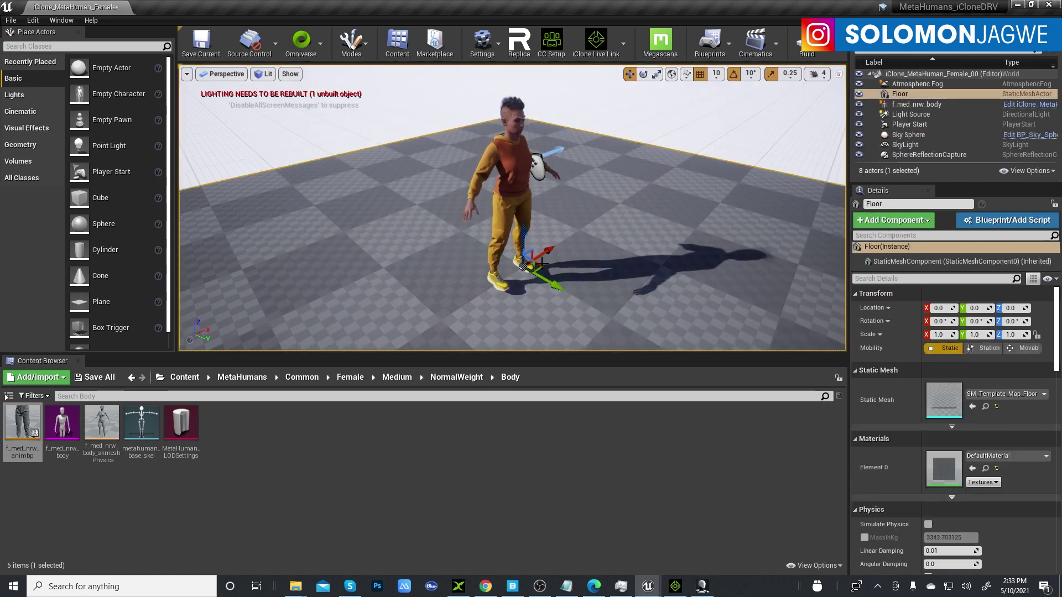
left_click(675, 587)
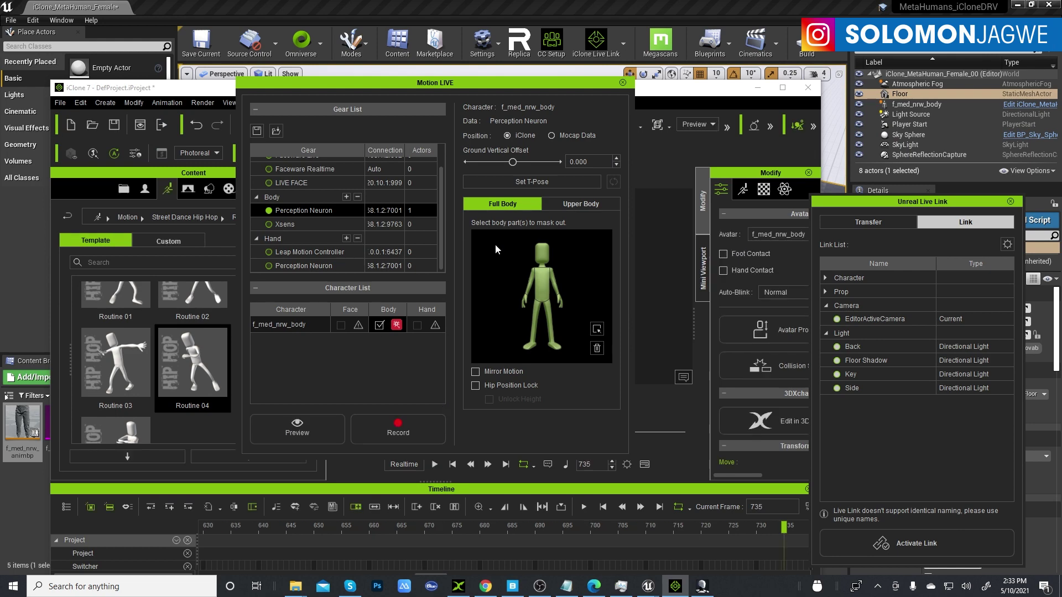
- Start the Motion LIVE preview on f_med_nrw_body with the Unreal Live Link activated, and return to the Unreal level
left_click_drag(519, 81, 355, 204)
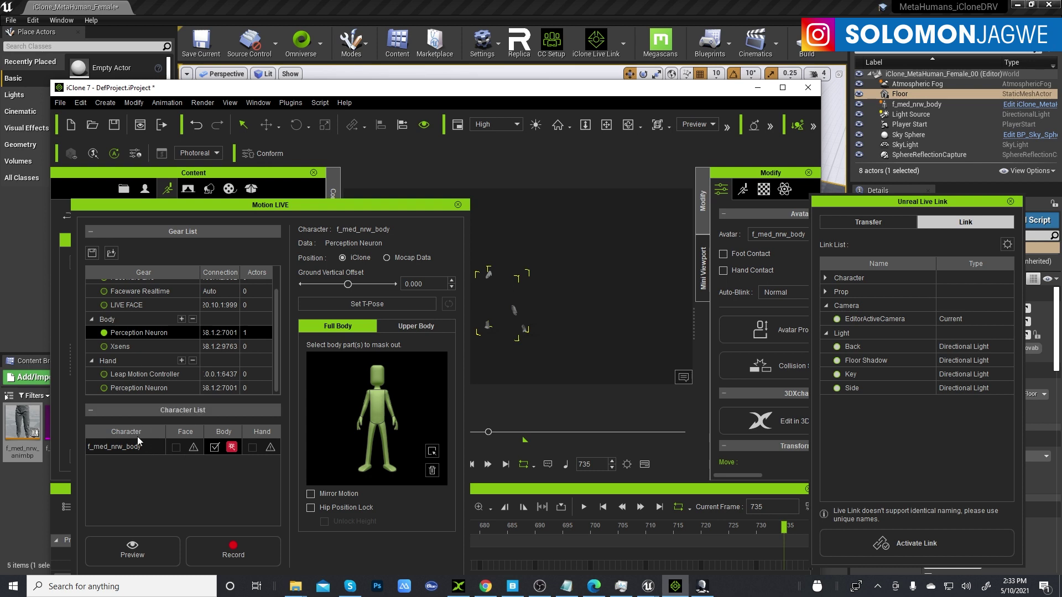
left_click(137, 550)
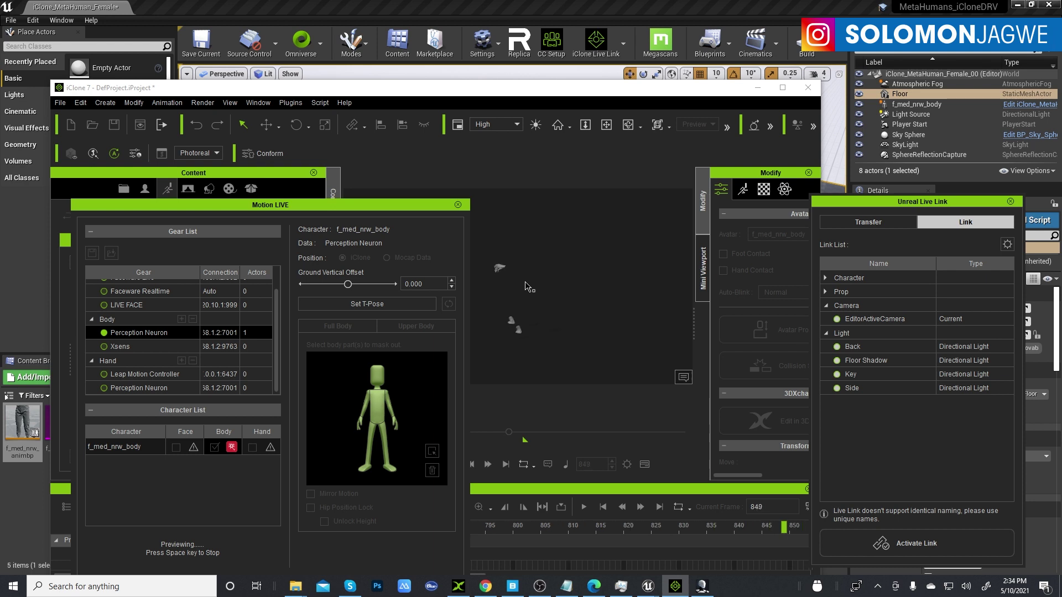
left_click(904, 545)
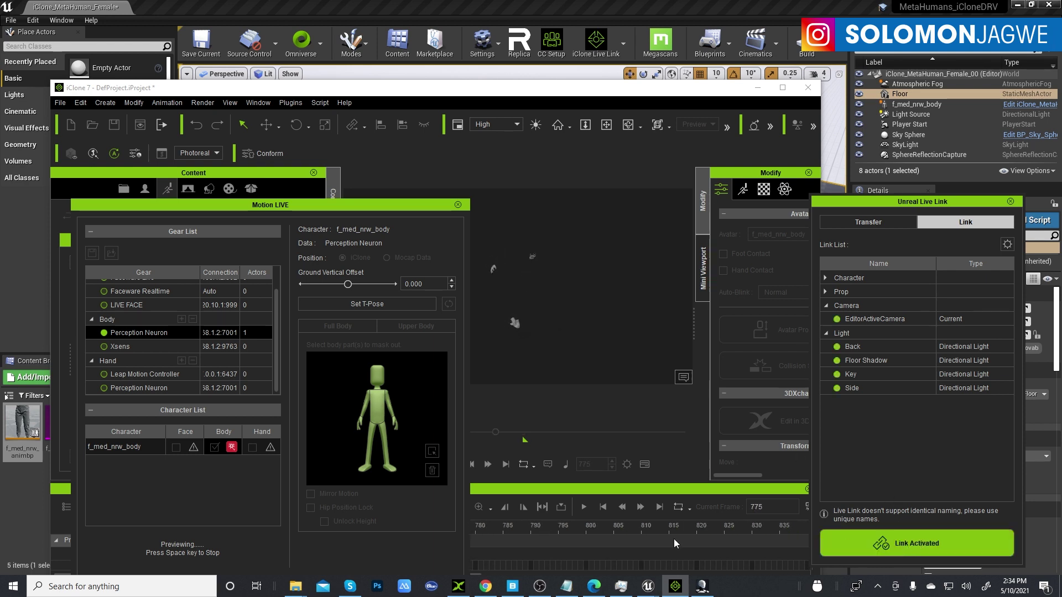
mouse_move(658, 590)
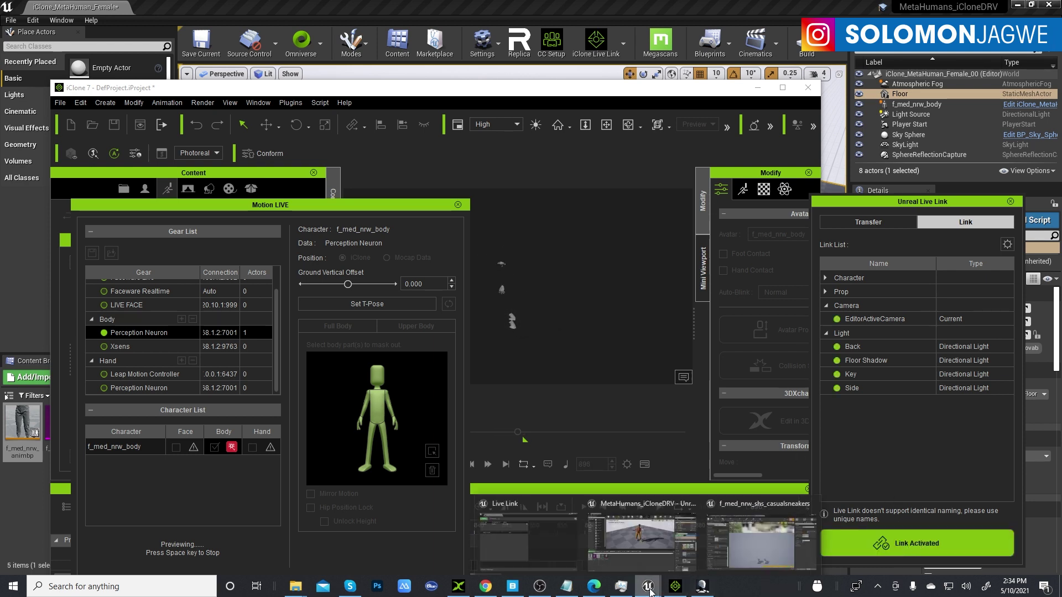
left_click(644, 507)
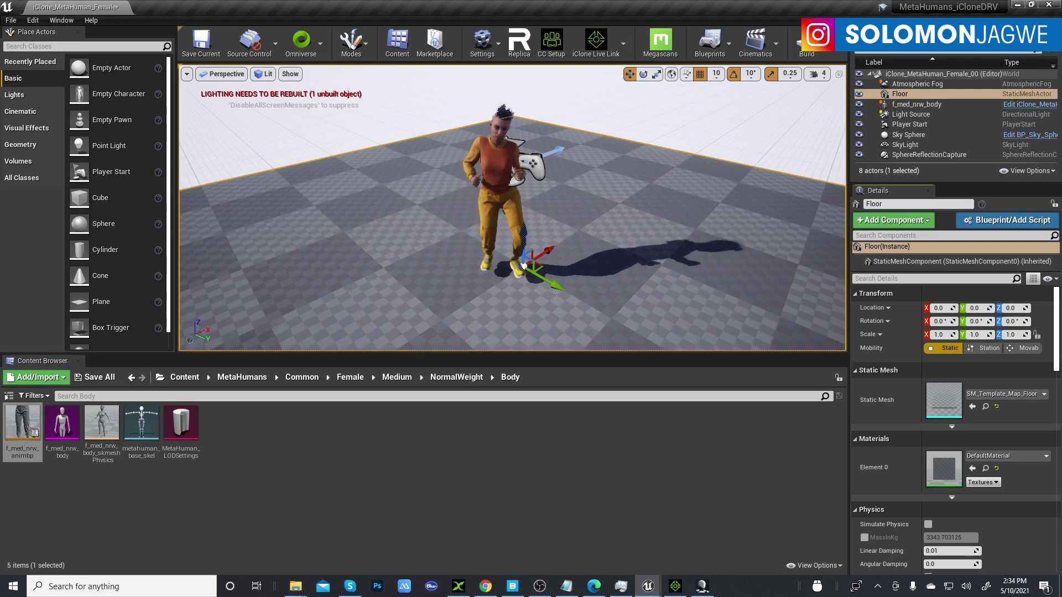
- Raise the Floor actor to Z 10 under the MetaHuman's feet and check the sneakers' contact with it
left_click_drag(525, 238, 526, 228)
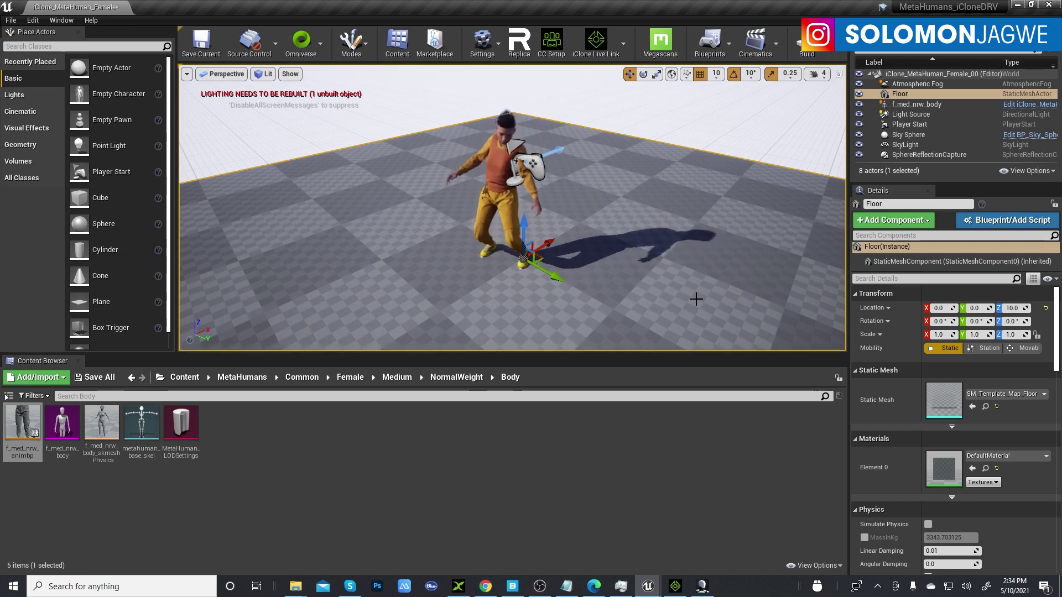
scroll(586, 238, "up", 5)
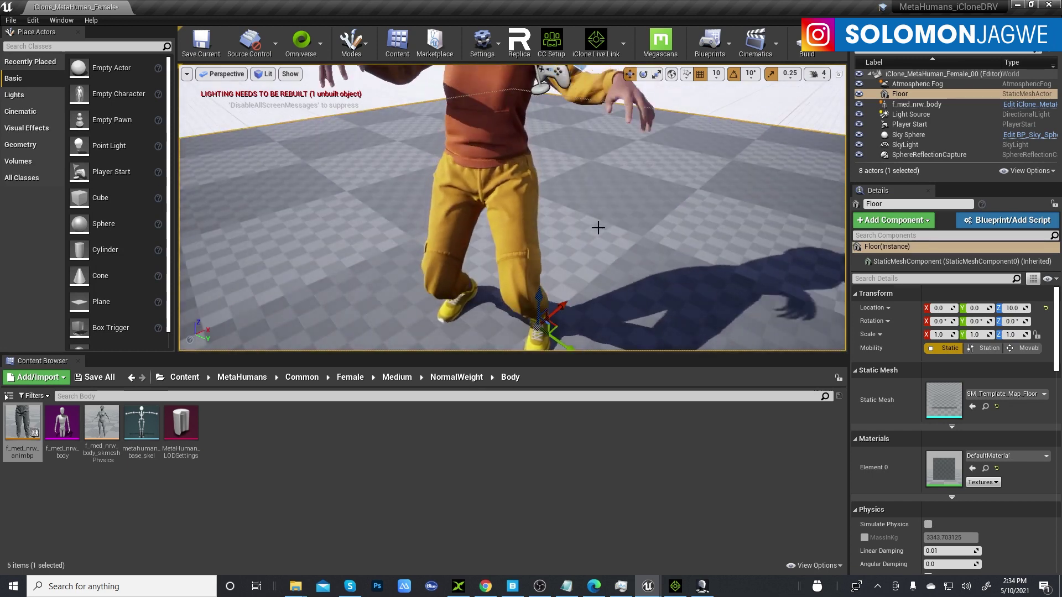
right_click_drag(586, 242, 548, 244)
scroll(603, 237, "down", 10)
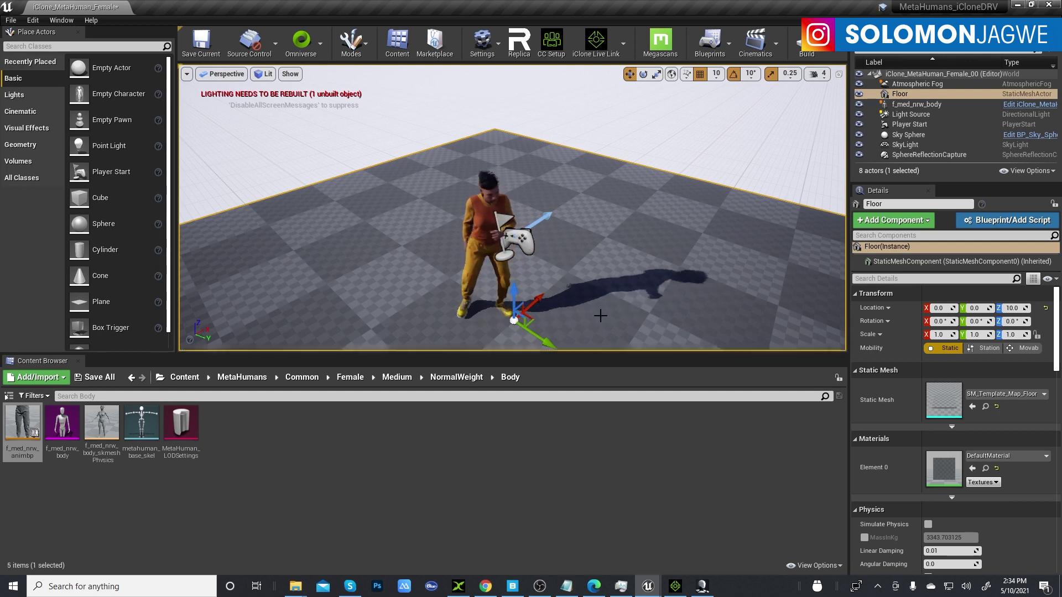
- Switch to the web browser and show the creator's YouTube channel and Patreon page
mouse_move(490, 593)
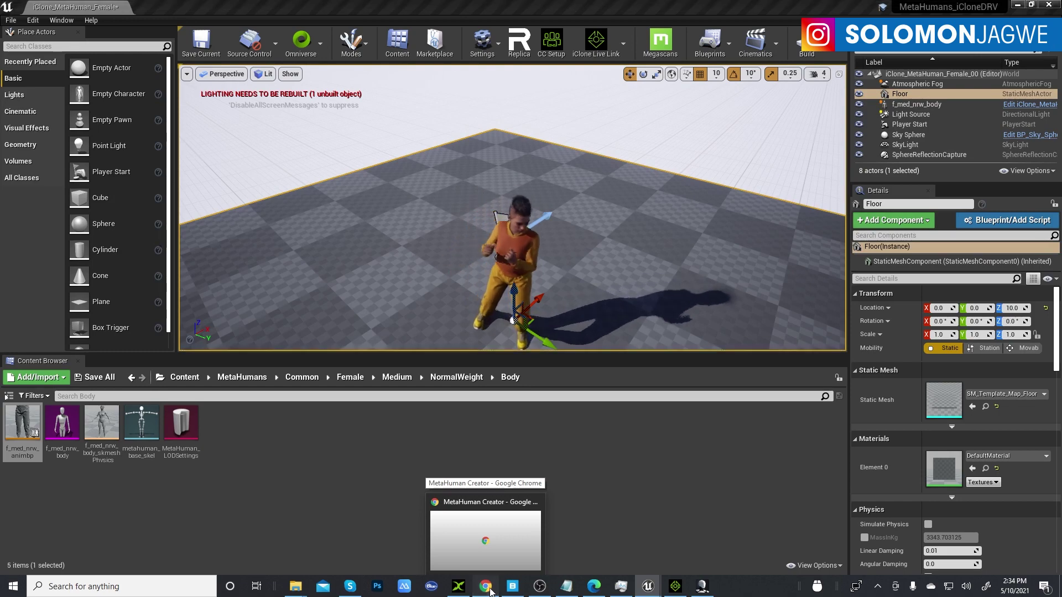
left_click(487, 589)
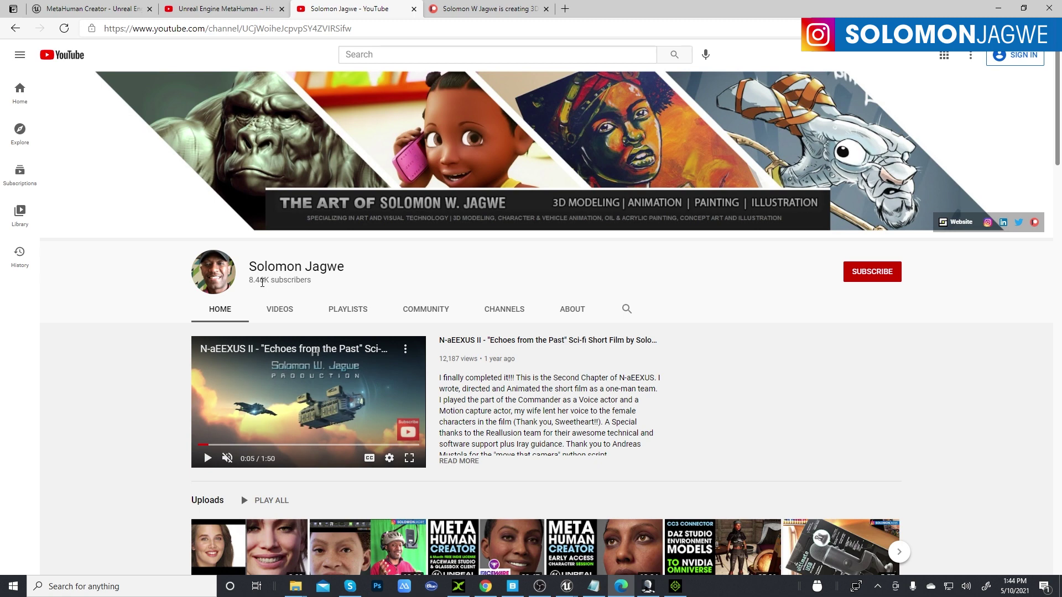
key("ctrl+Tab")
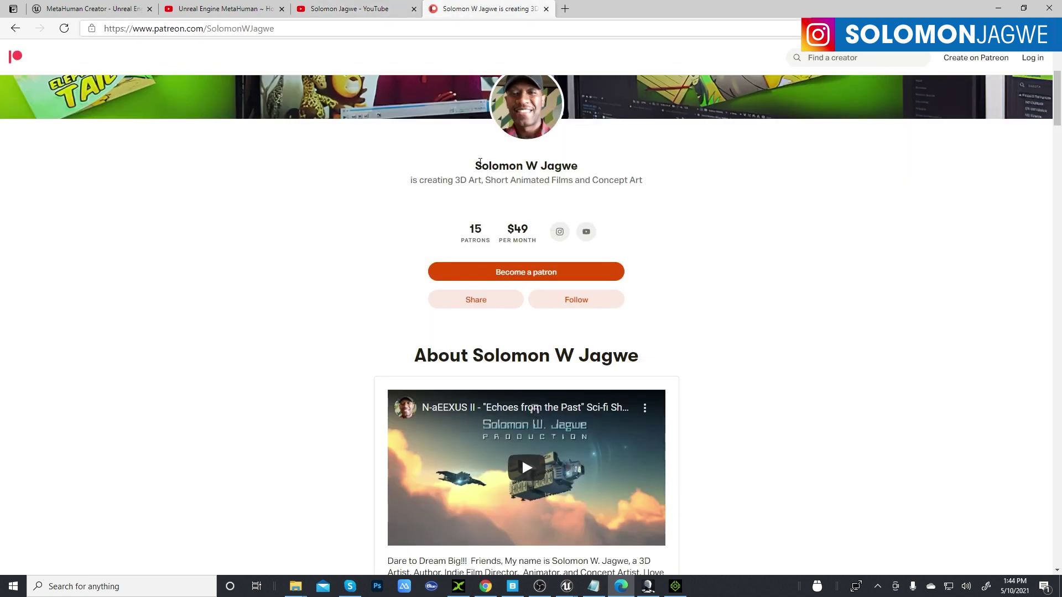